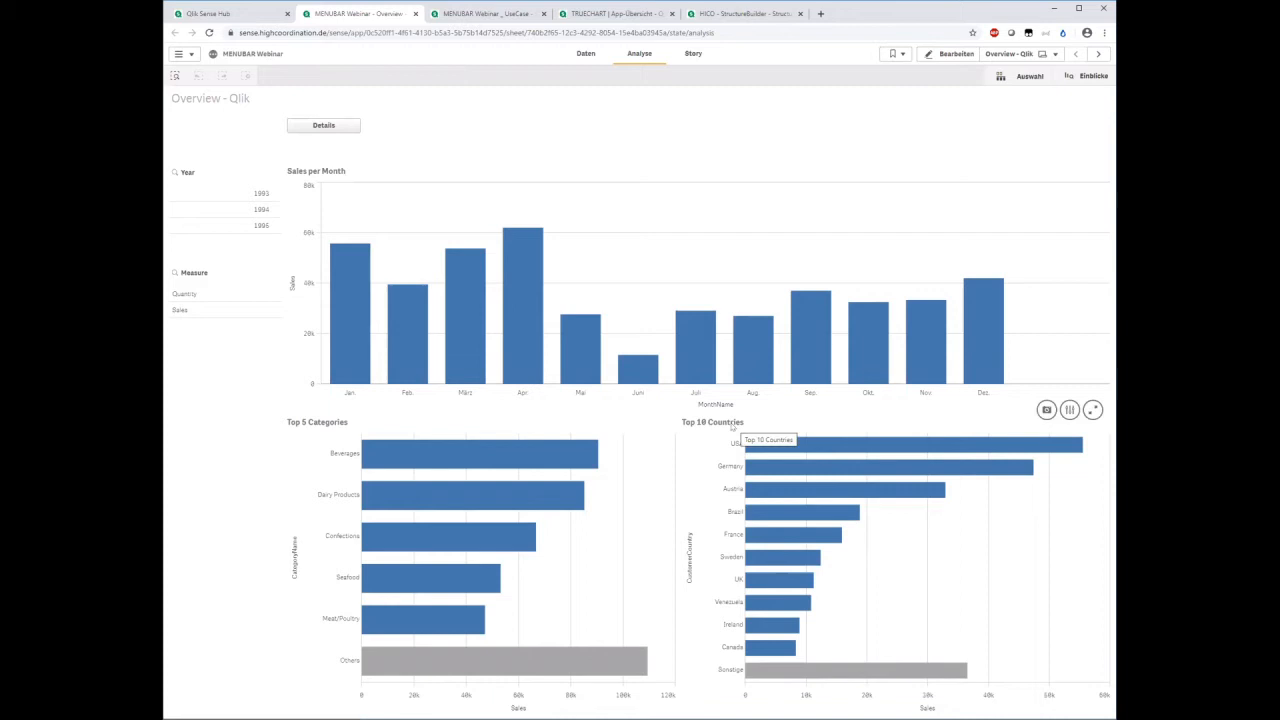
- Filter the overview sheet by the year 1993 and the measure Sales
left_click(244, 210)
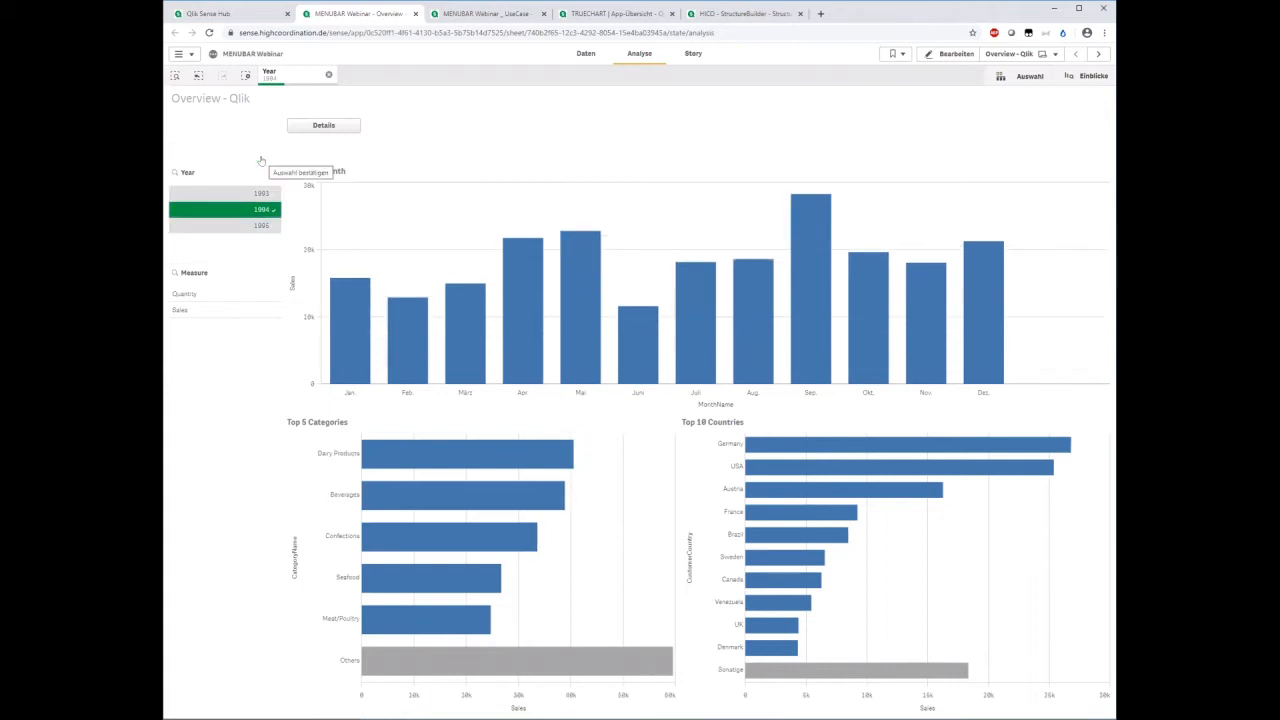
left_click(244, 195)
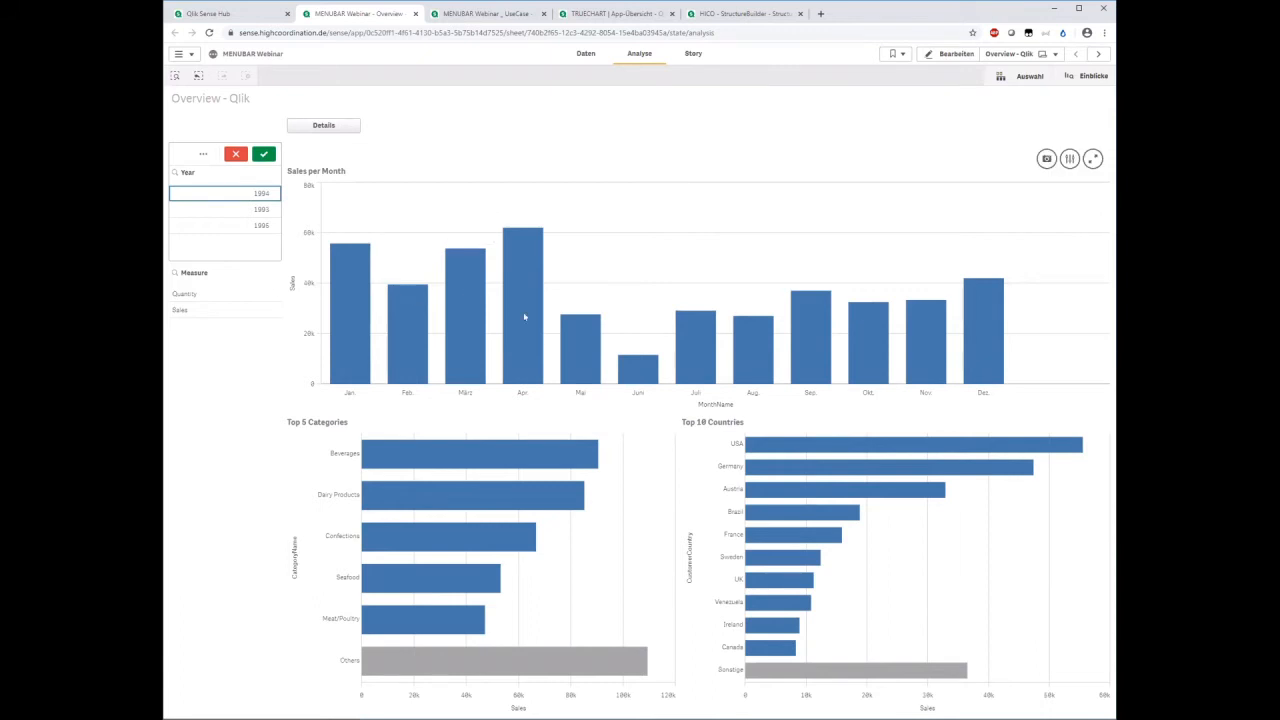
left_click(252, 211)
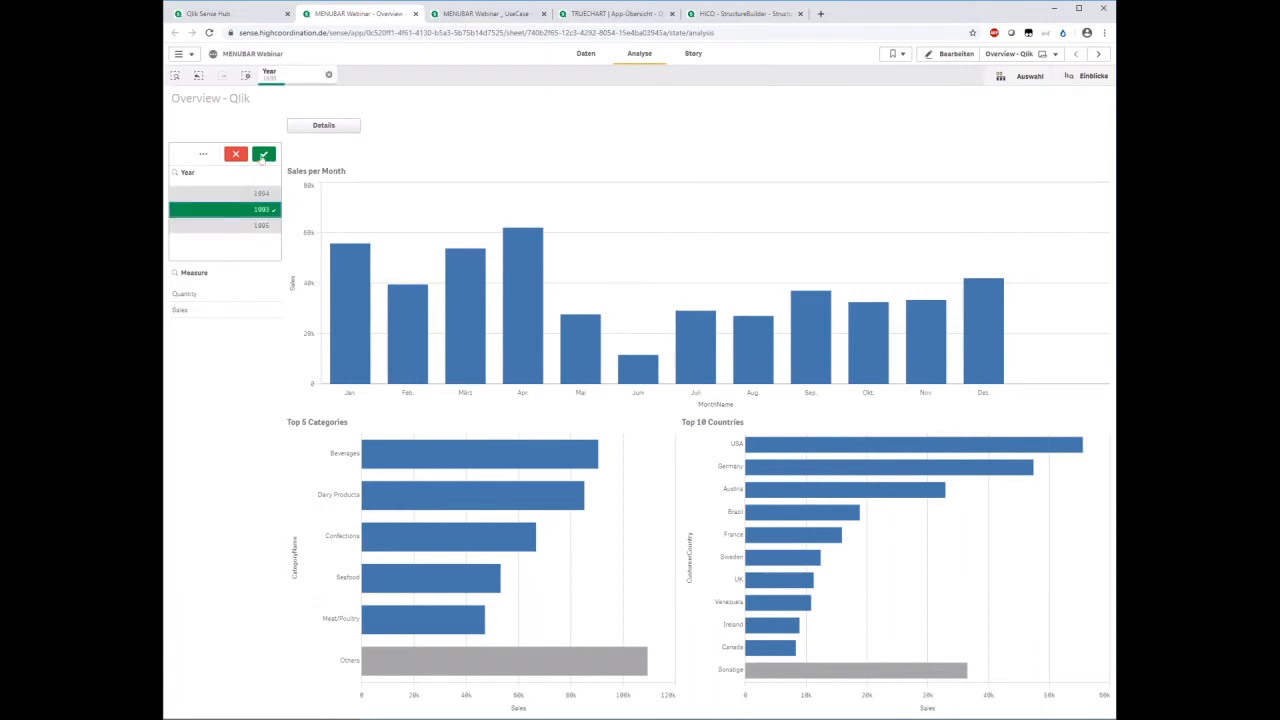
left_click(263, 153)
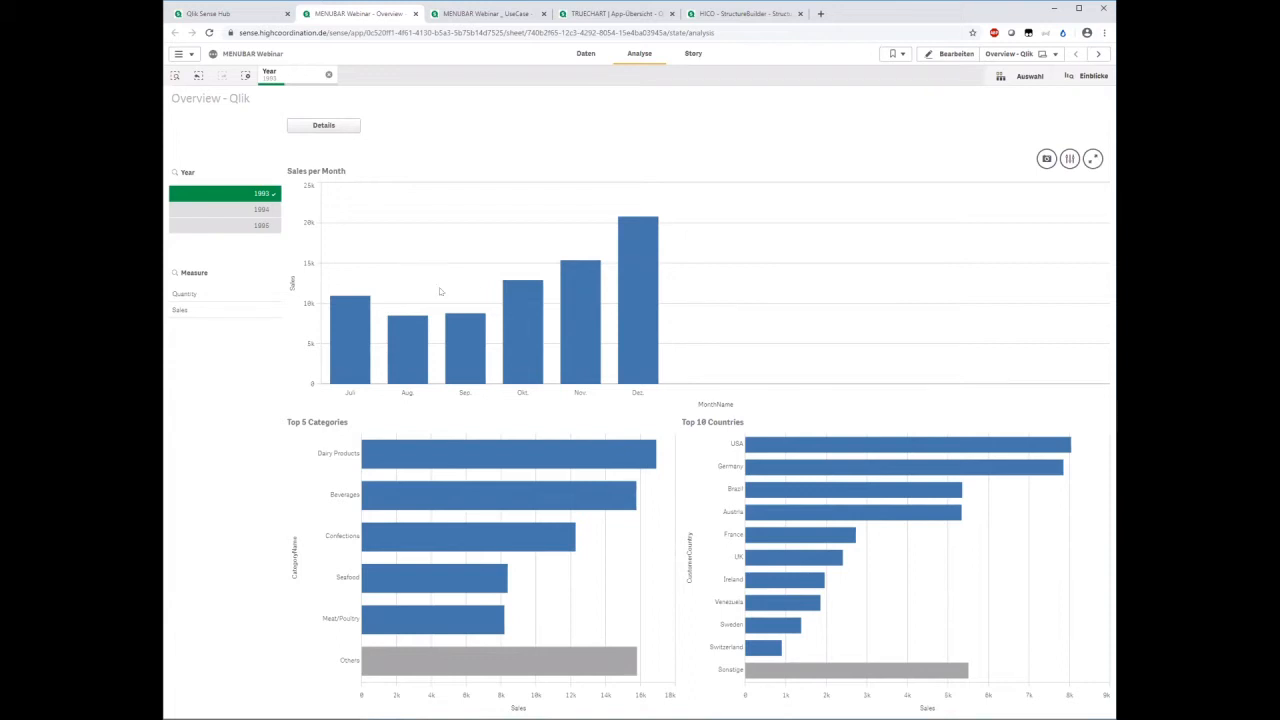
left_click(236, 310)
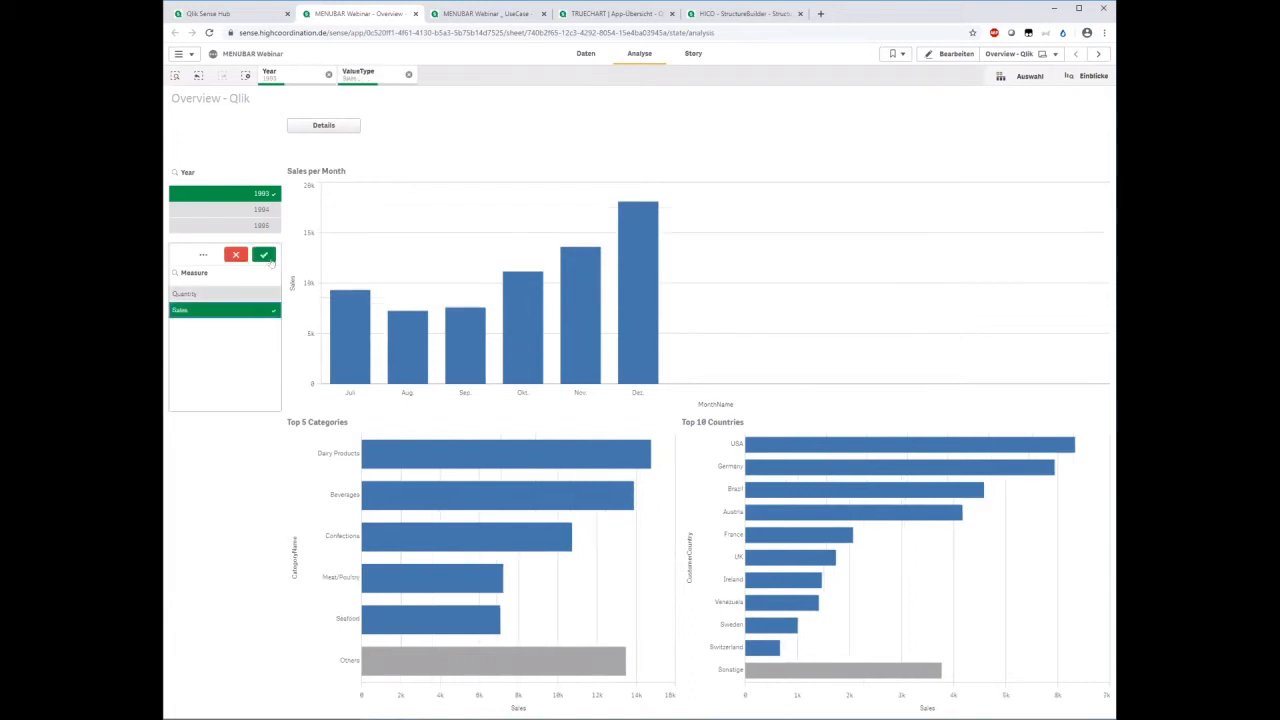
left_click(264, 256)
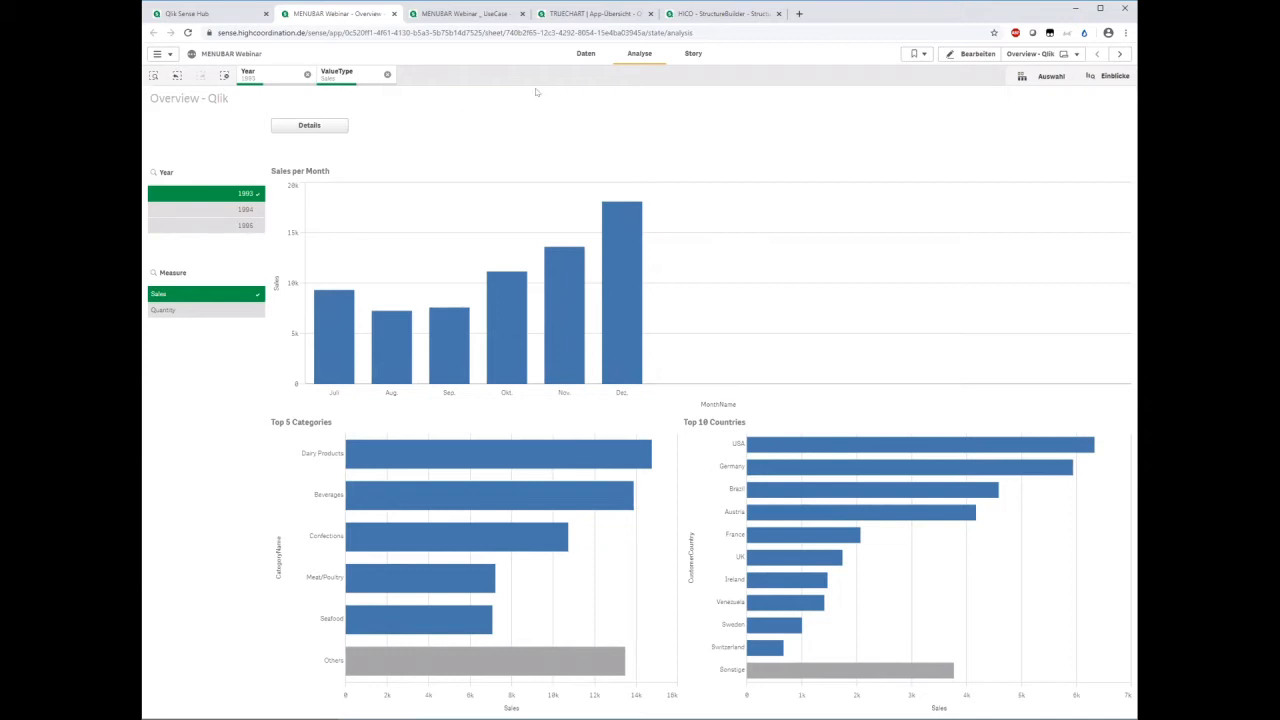
- Duplicate the Overview - Qlik sheet and open the copy for editing
left_click(1022, 55)
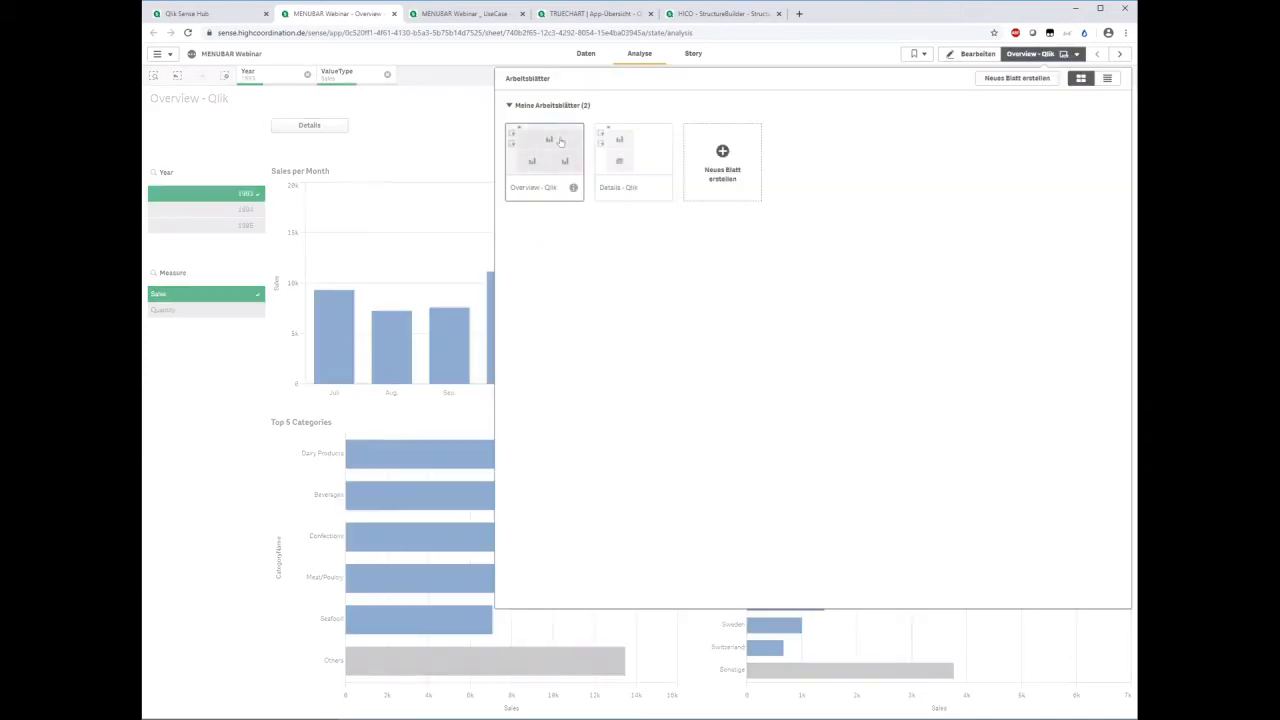
right_click(560, 143)
left_click(610, 166)
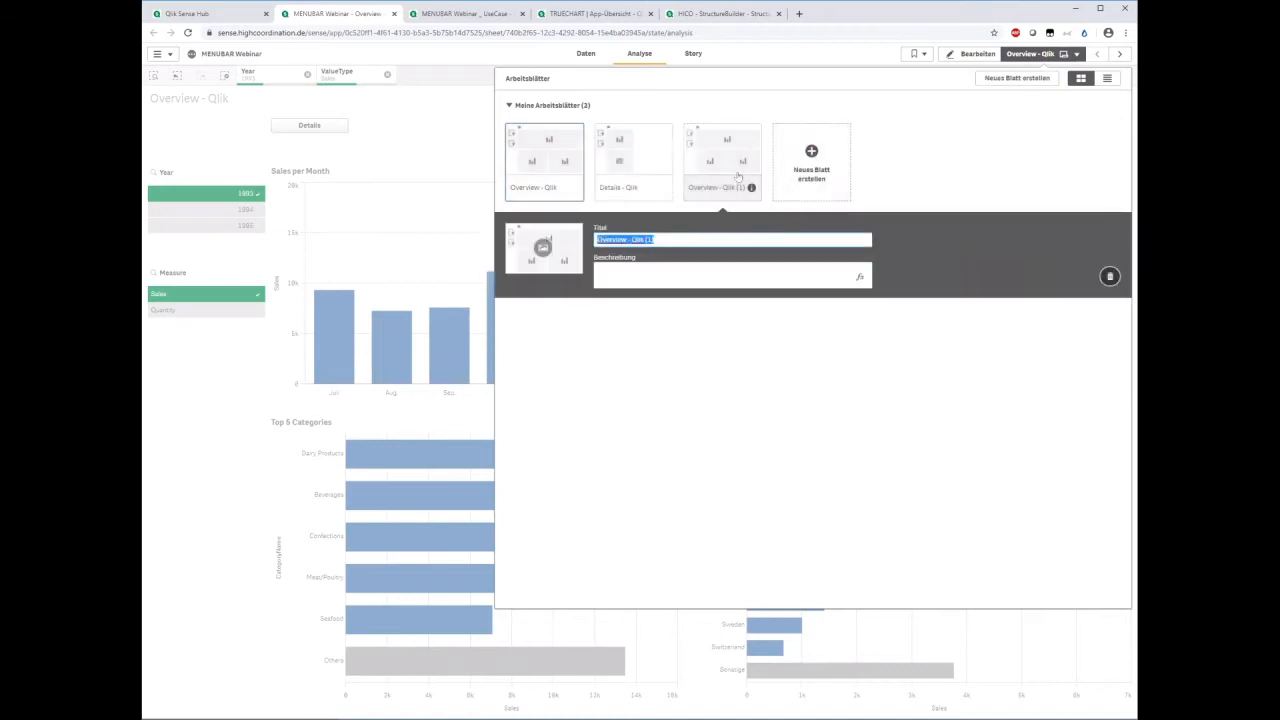
left_click(737, 162)
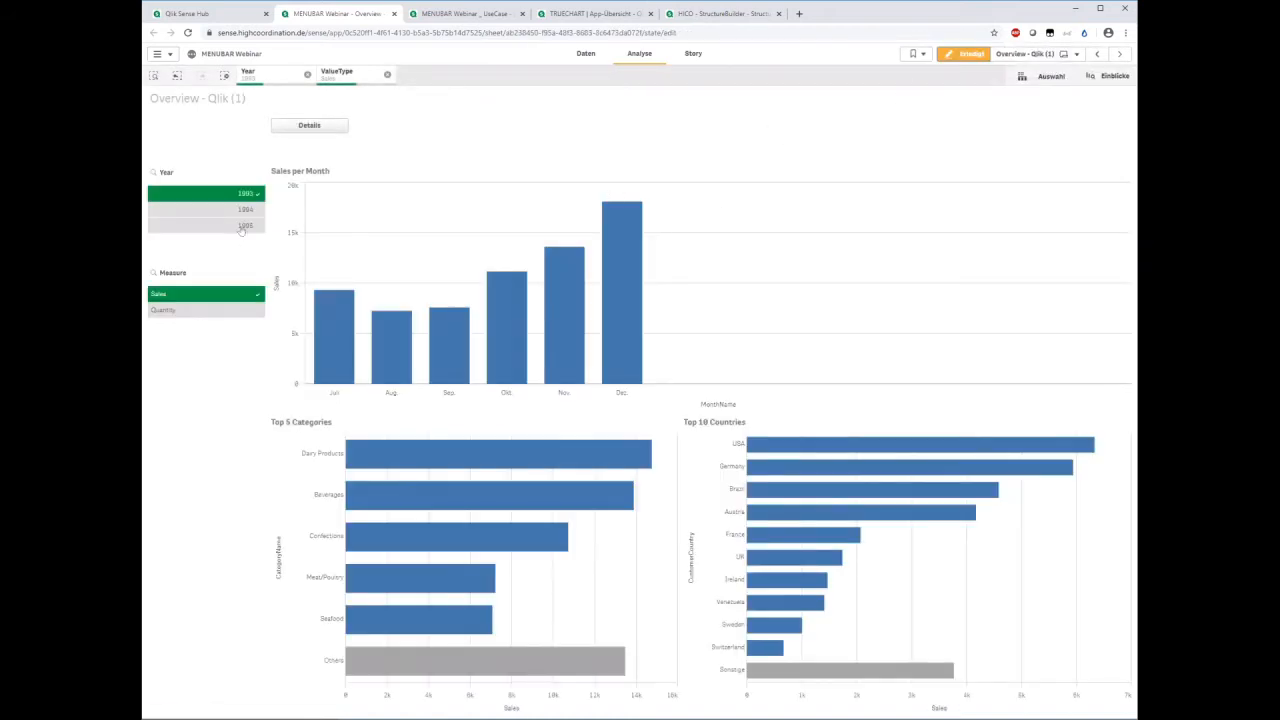
- Delete the Year and Measure filter panes from the duplicated sheet
left_click(240, 223)
key("Delete")
left_click(260, 343)
key("Delete")
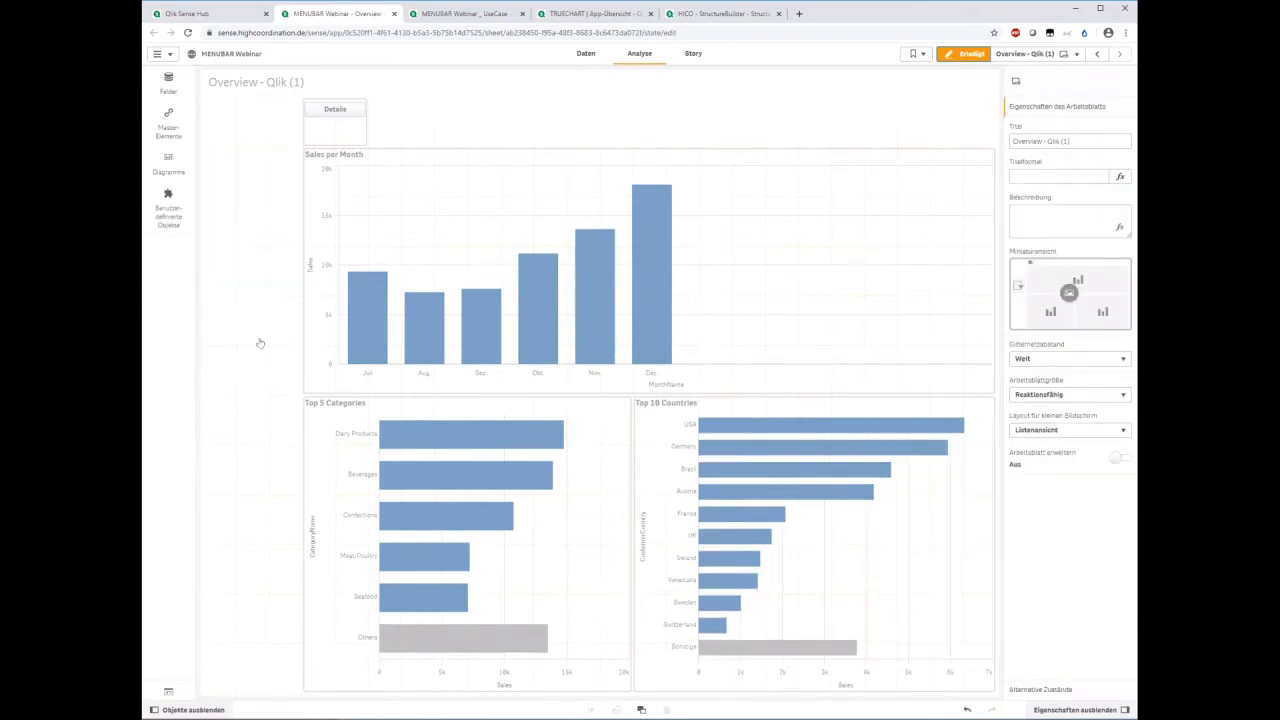
- Find the Menubar extension by searching for "menu" and place it in the empty area beside the Sales per Month chart
left_click(172, 168)
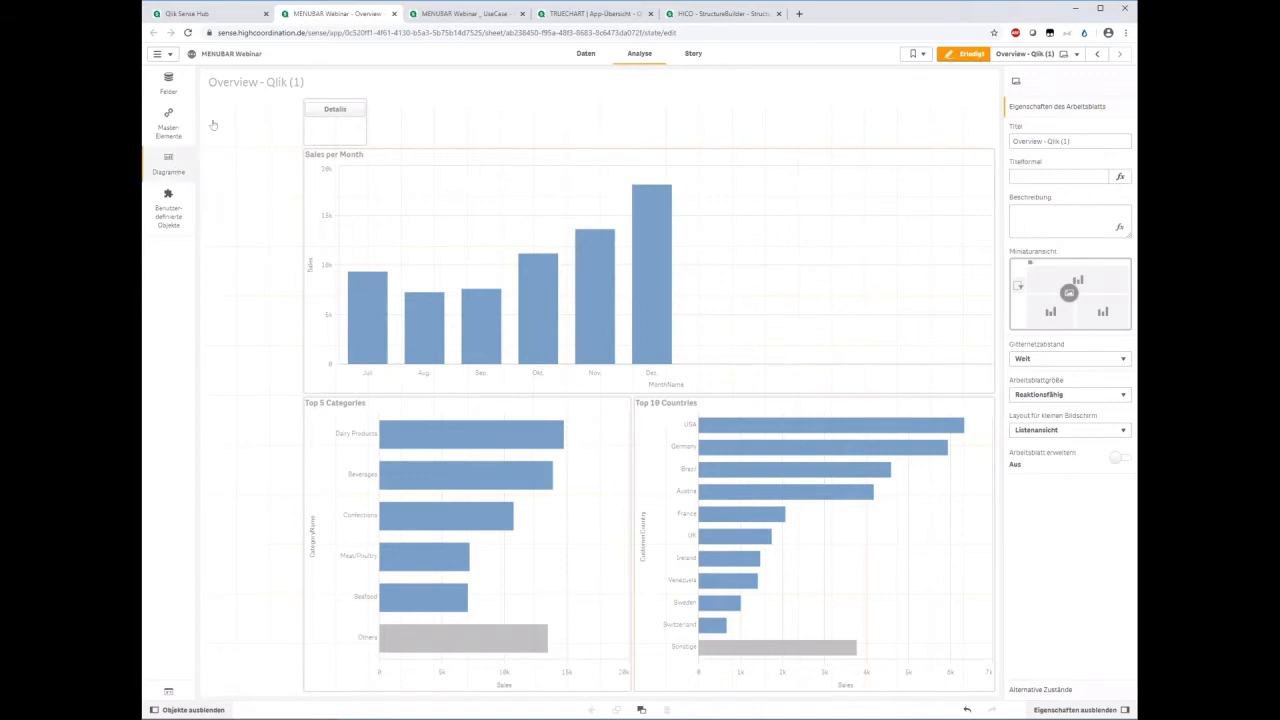
left_click(228, 75)
type("menu")
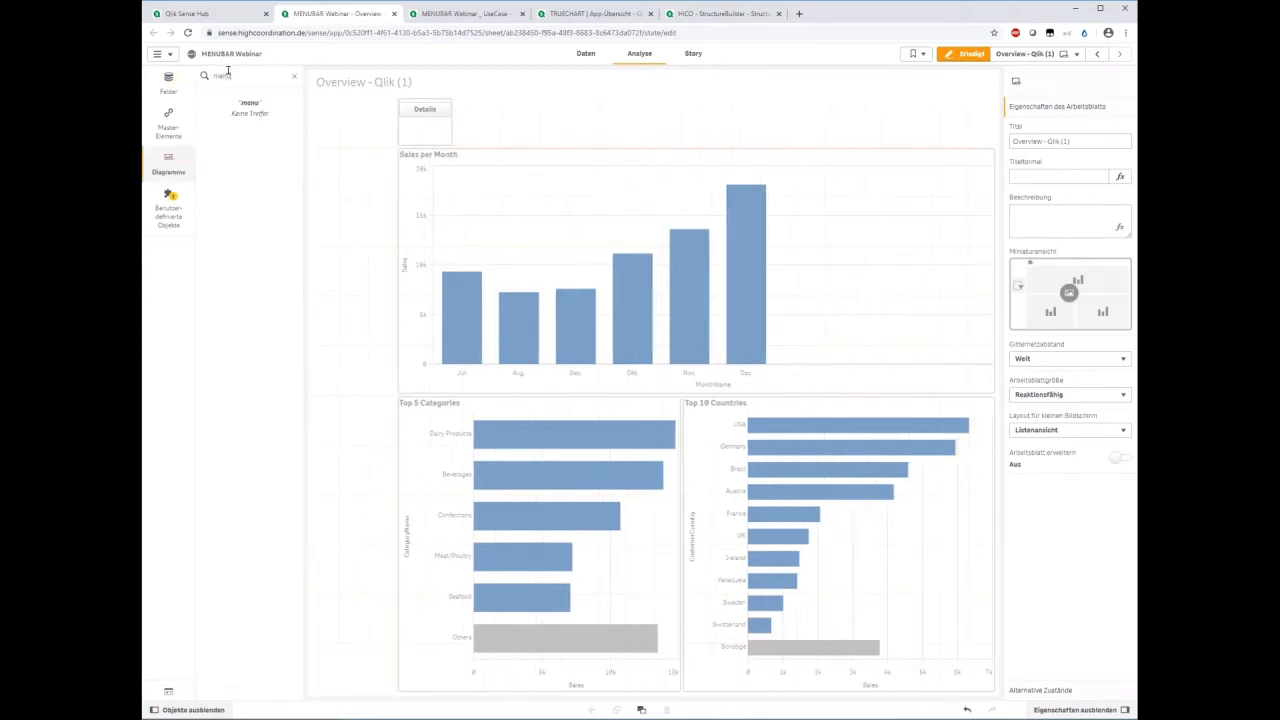
left_click(168, 196)
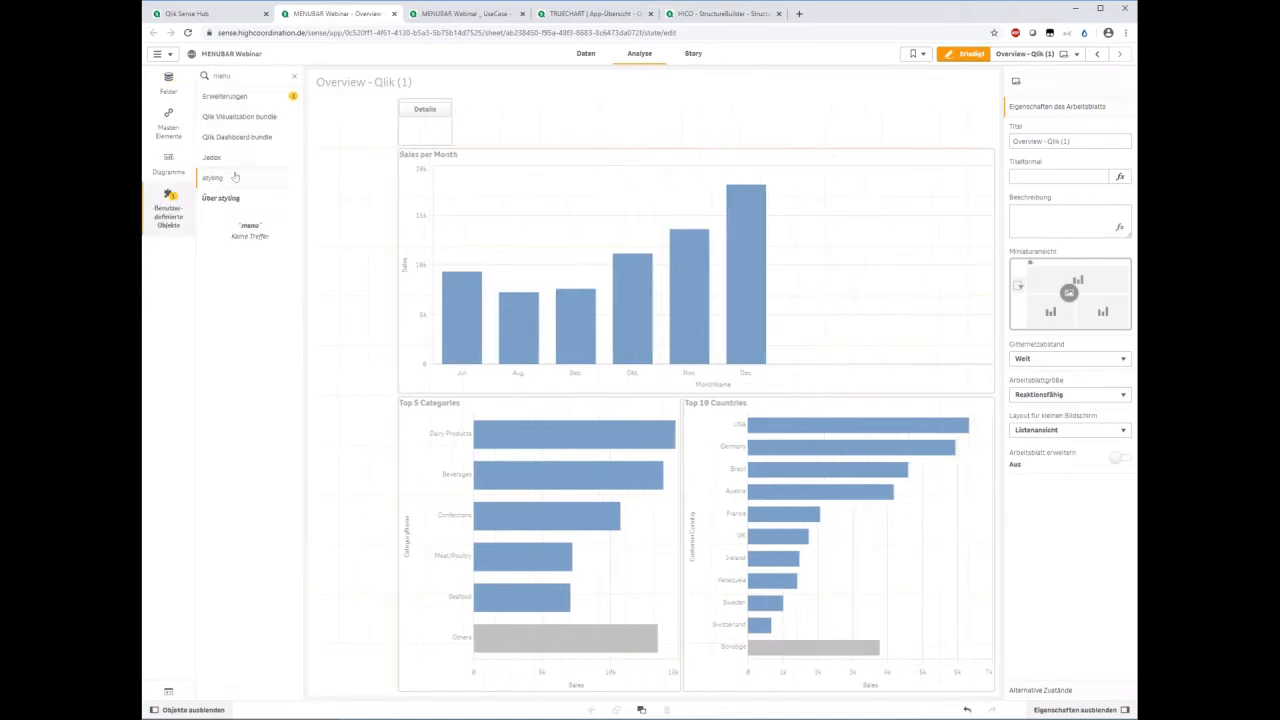
left_click(225, 95)
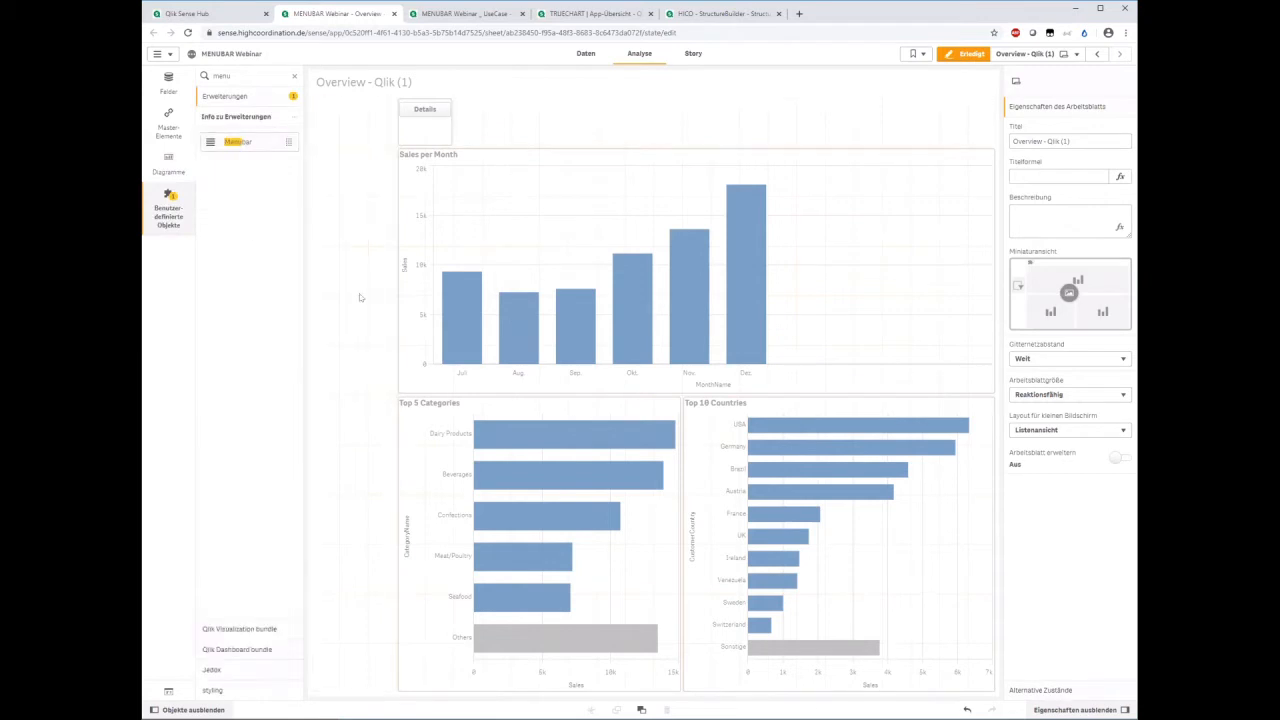
left_click_drag(361, 218, 374, 142)
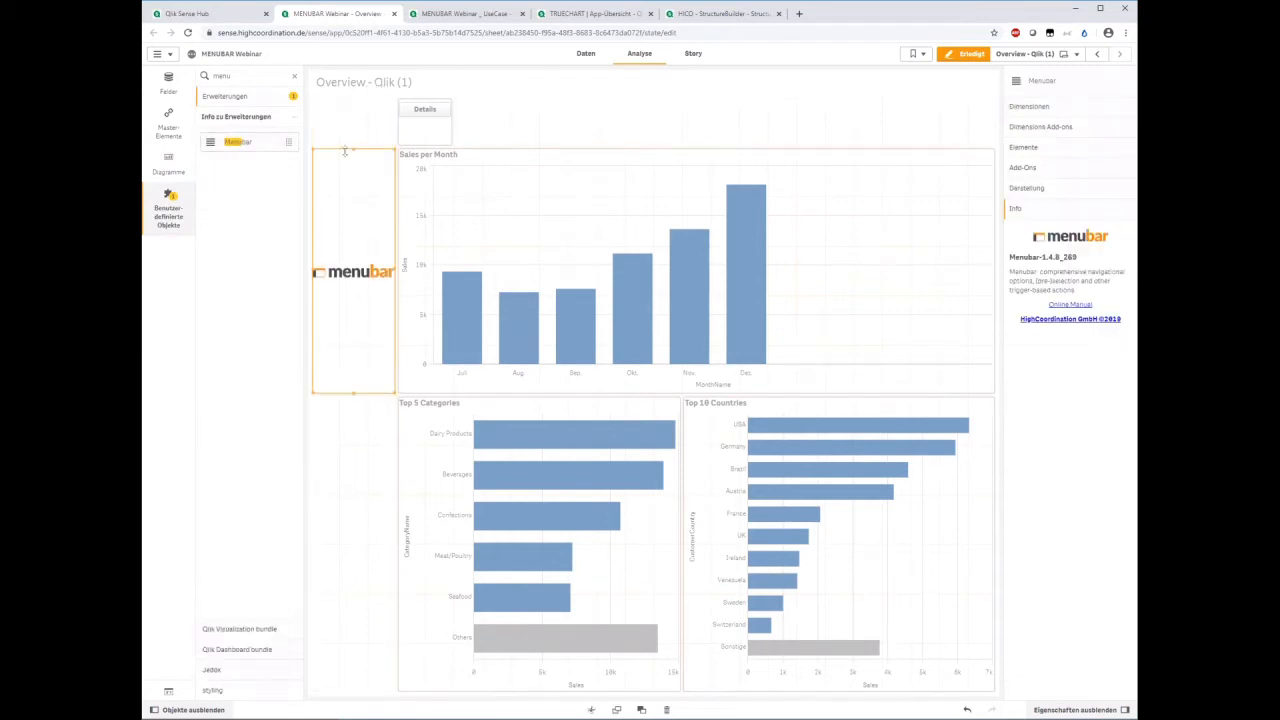
- Change the menubar's Button Container element to the type Button
left_click(1020, 146)
left_click(1068, 172)
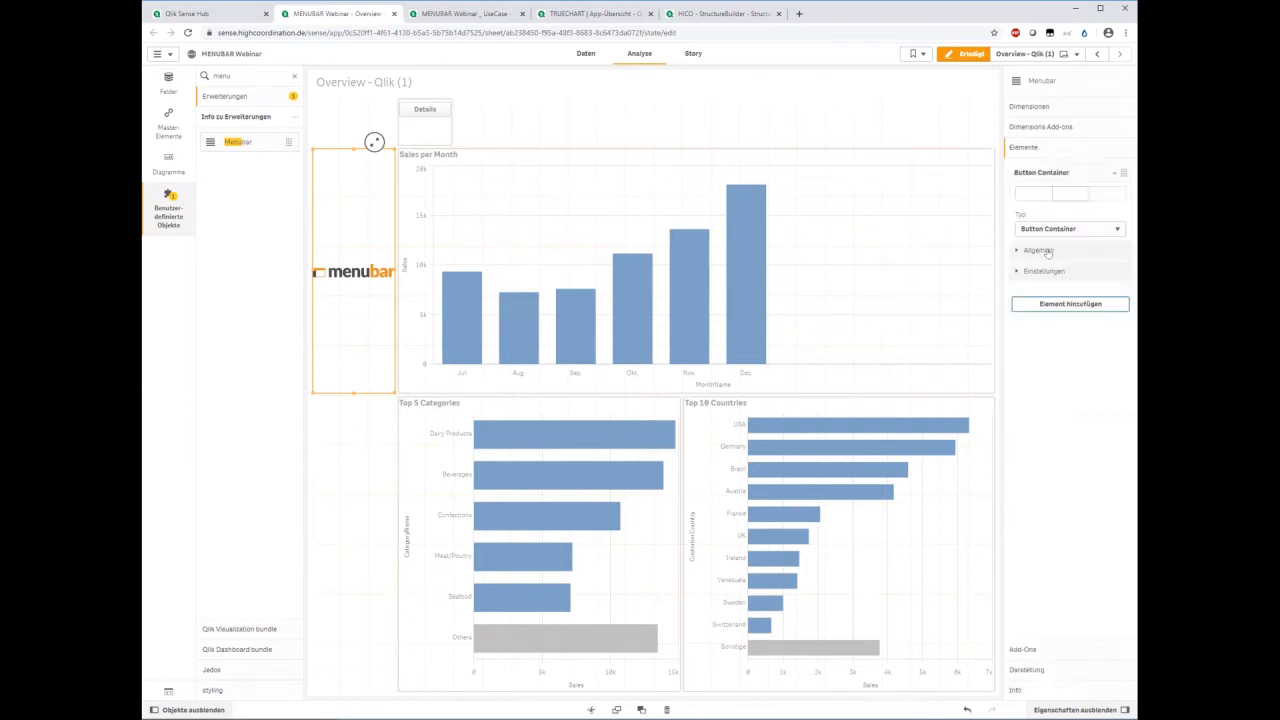
left_click(1046, 229)
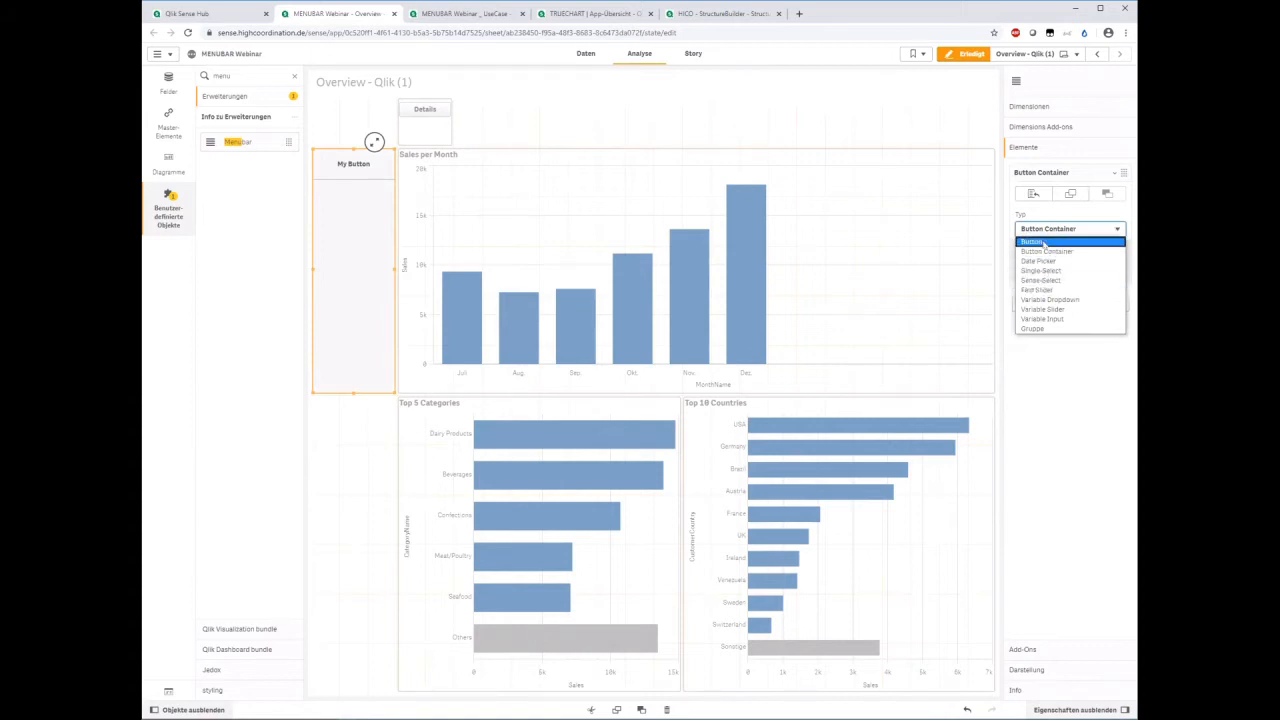
left_click(1040, 242)
- Open the button's state settings and set its action trigger to Bei-Ladevorgang
left_click(1044, 274)
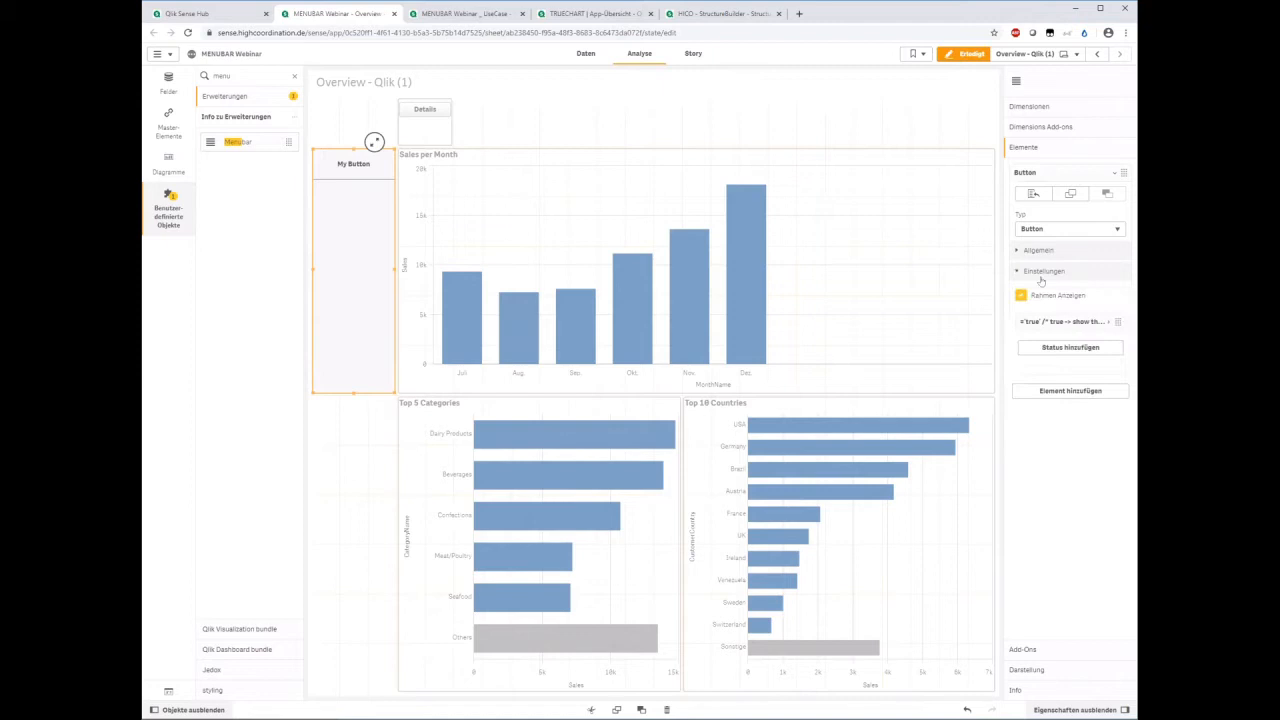
left_click(1052, 347)
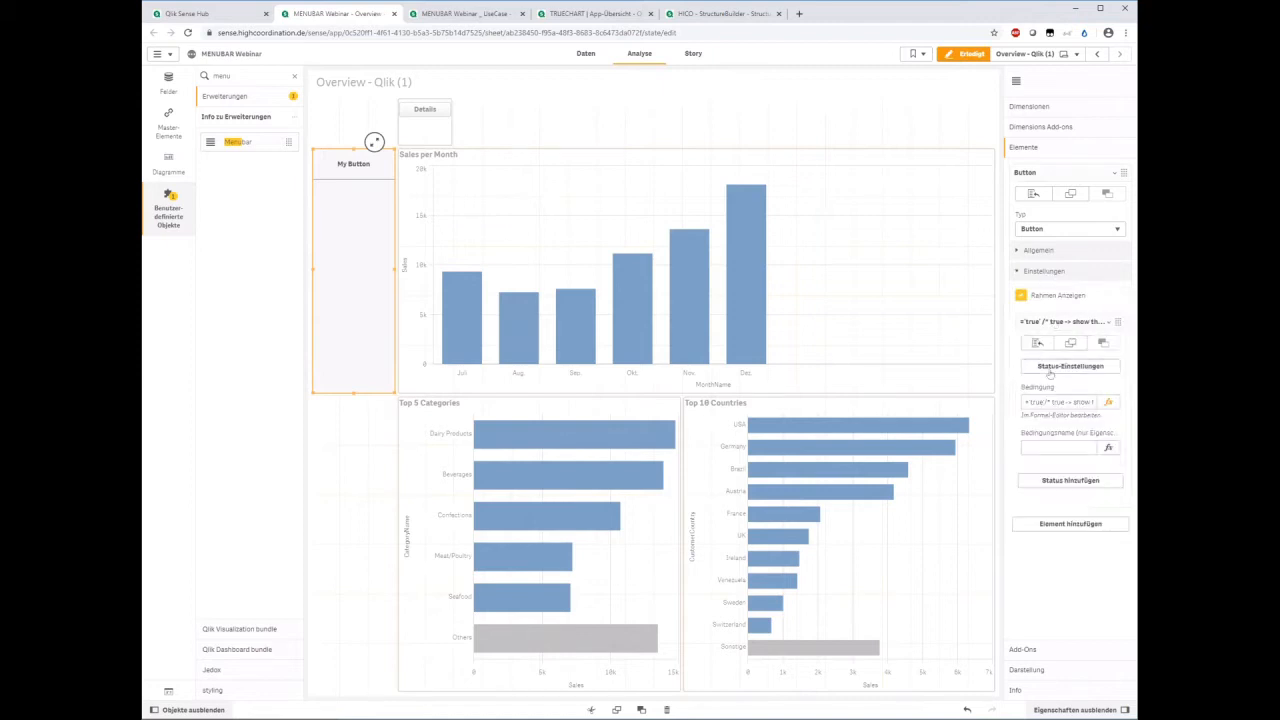
left_click(1053, 367)
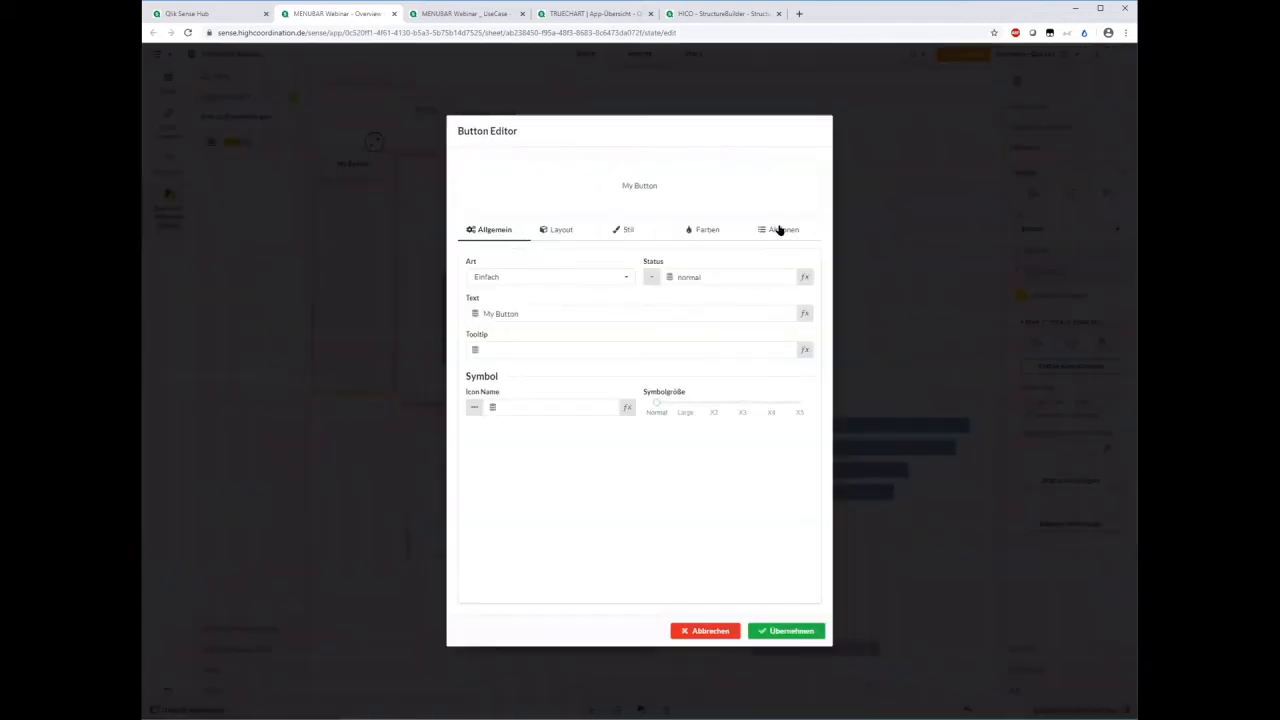
left_click(779, 230)
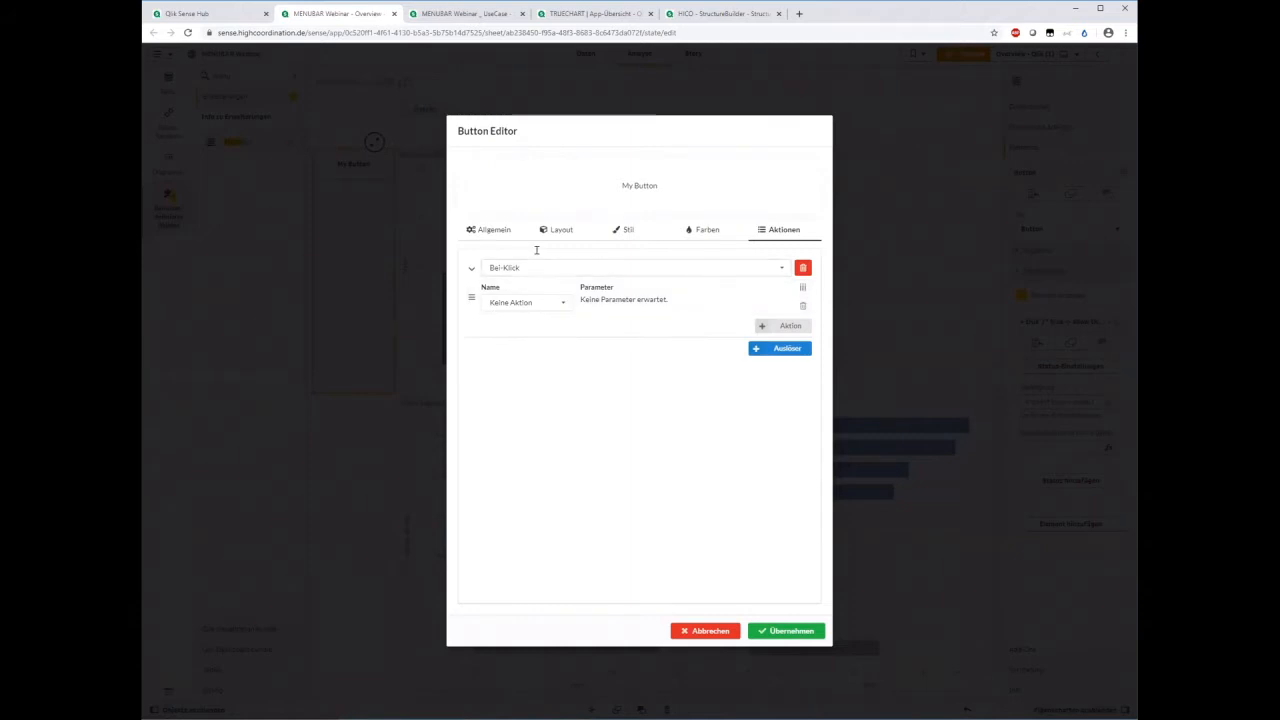
left_click(566, 265)
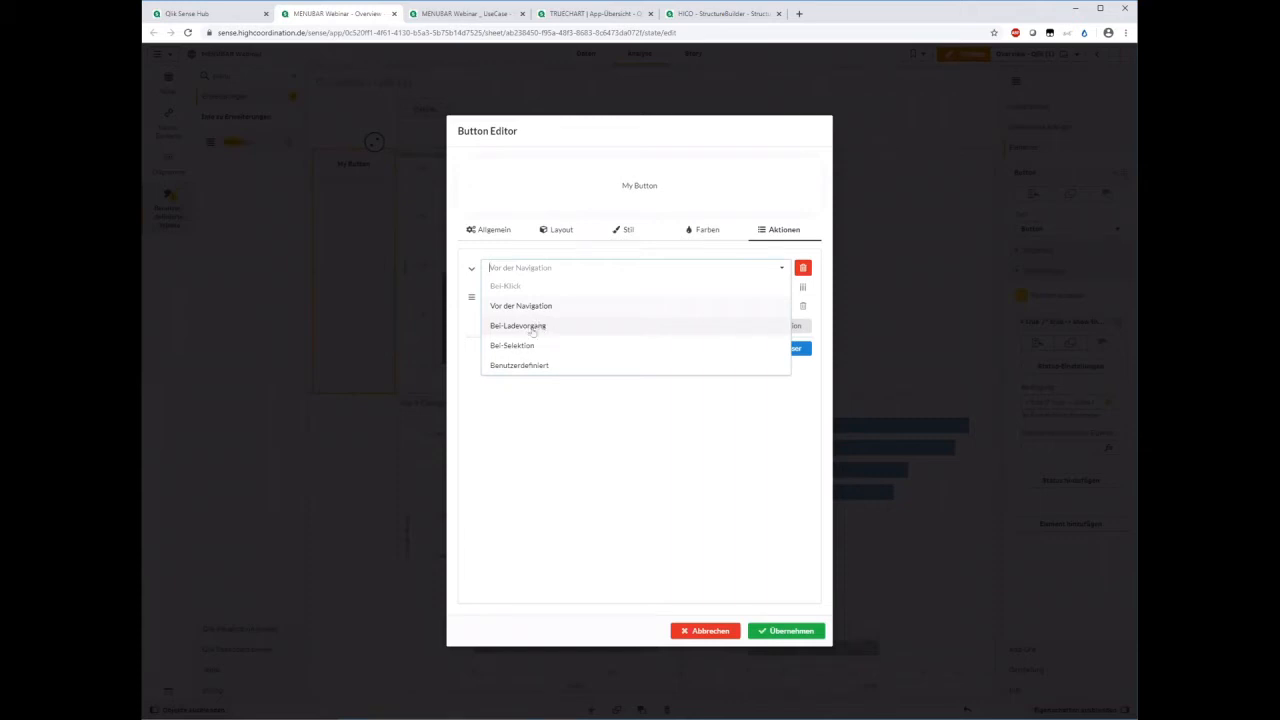
left_click(535, 326)
- Assign the action Selektiere Wert(e) to the Bei-Ladevorgang trigger and apply the button settings
left_click(542, 300)
type("selec")
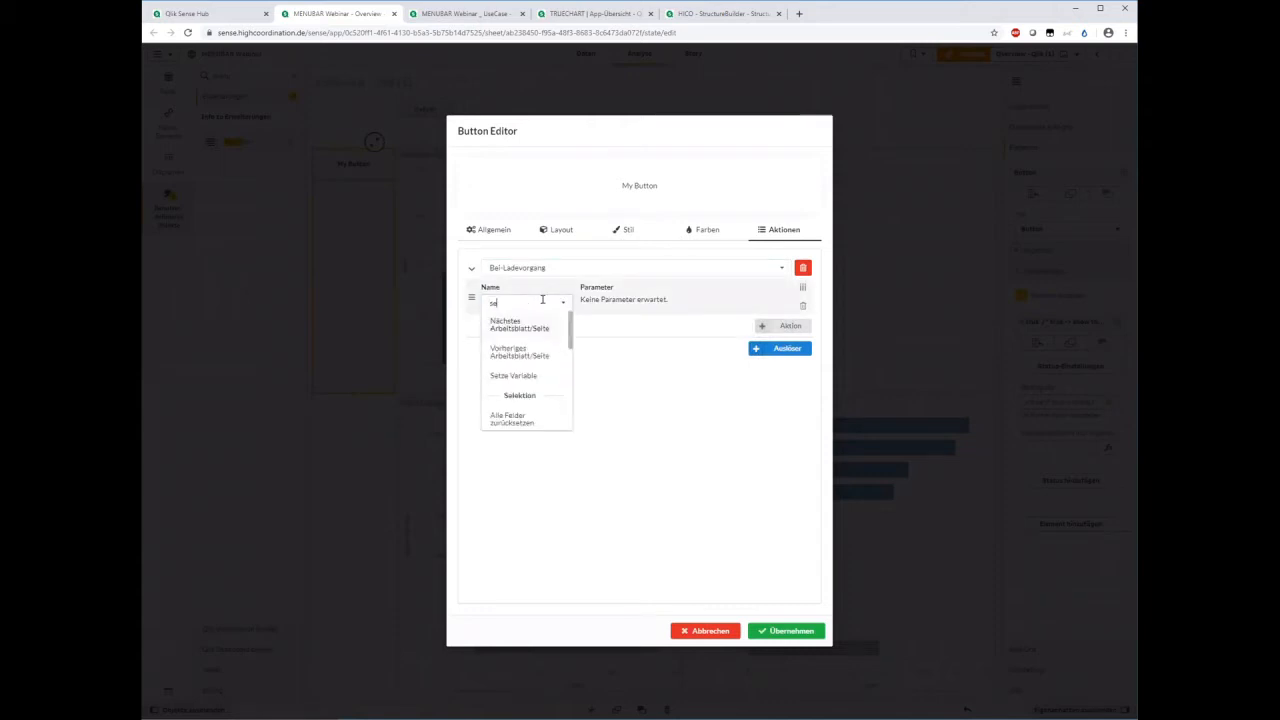
key("BackSpace")
key("BackSpace")
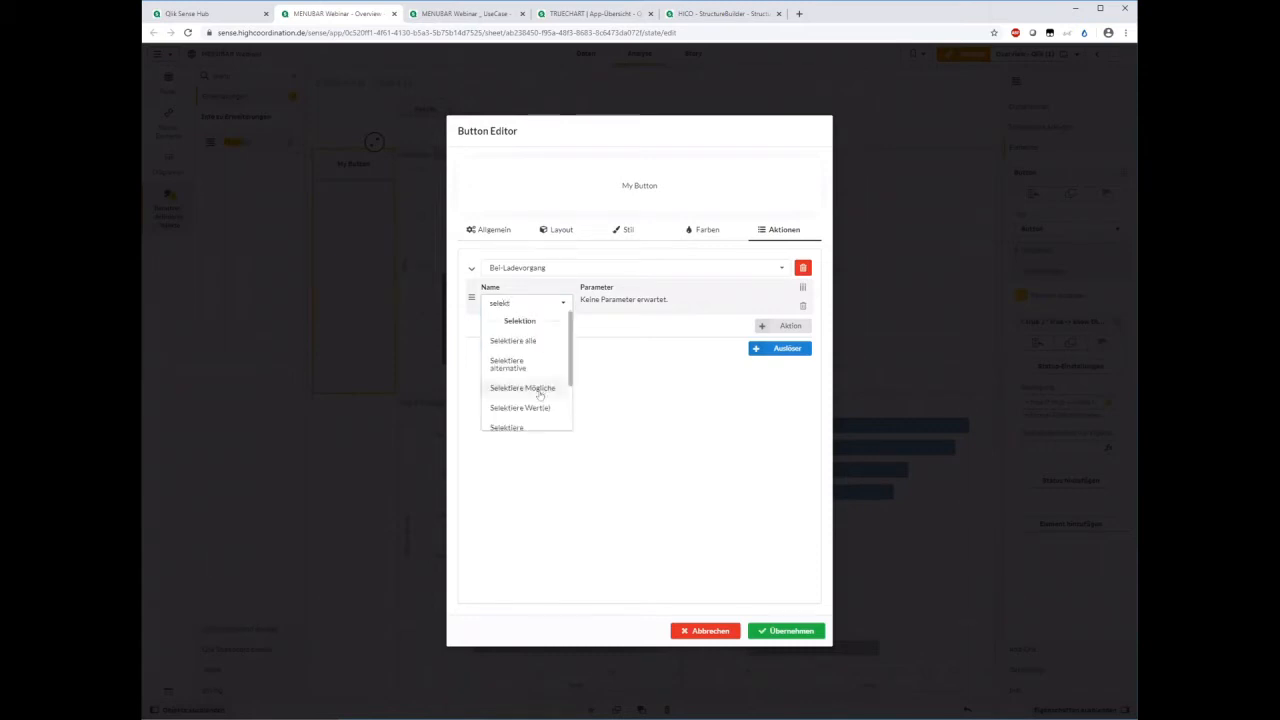
scroll(538, 398, "down", 2)
left_click(541, 356)
left_click(588, 339)
scroll(640, 400, "down", 5)
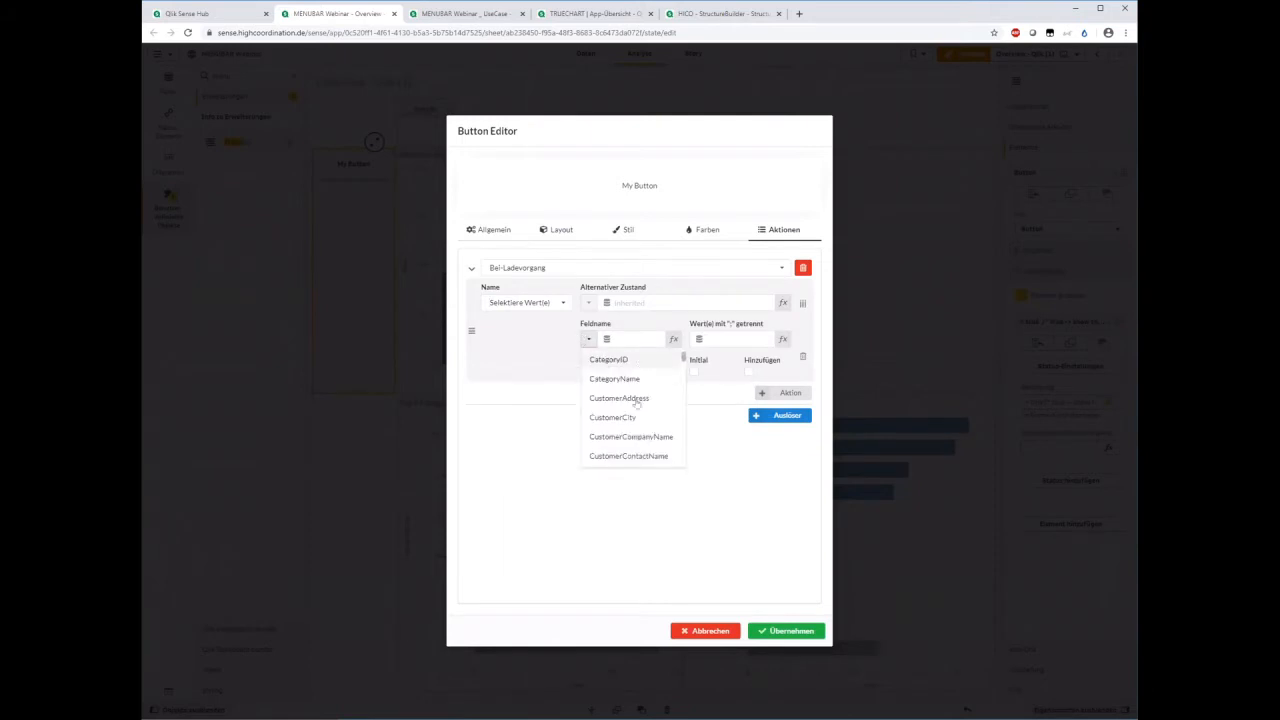
left_click(778, 631)
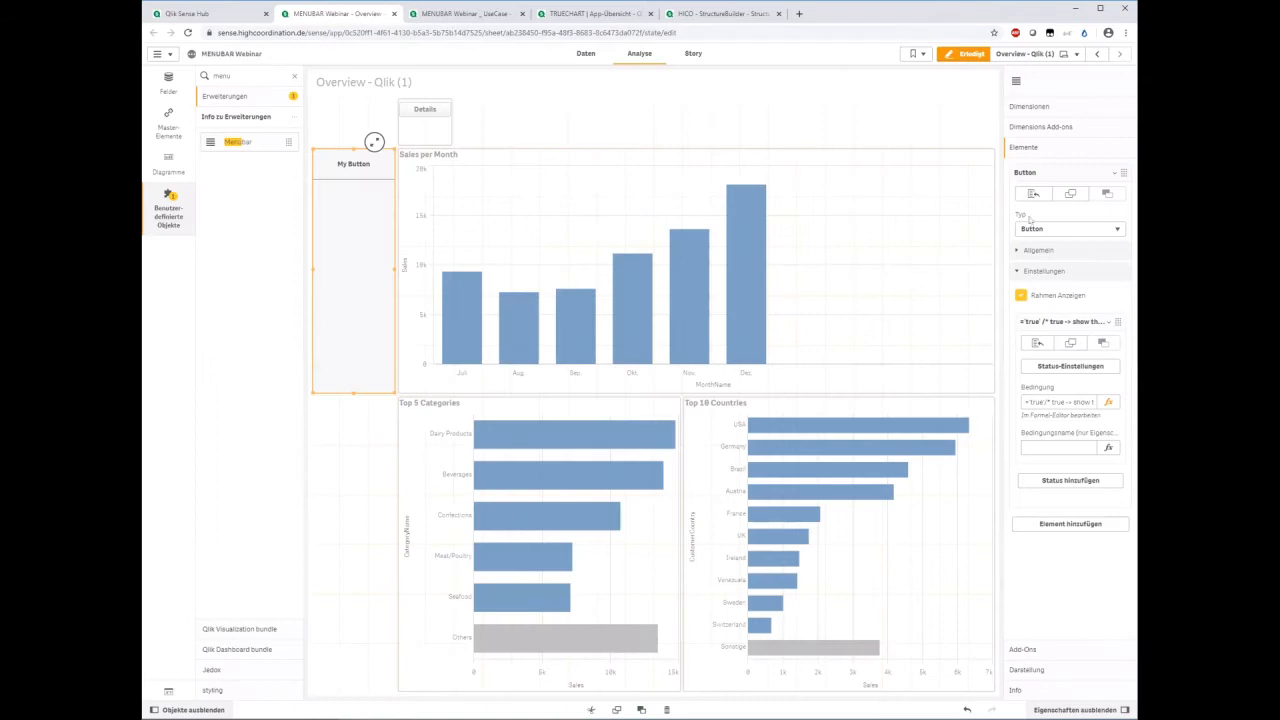
- Set the select-values action to field ValueType with the value Sales, apply it and finish editing the sheet
left_click(1056, 362)
left_click(784, 230)
left_click(586, 341)
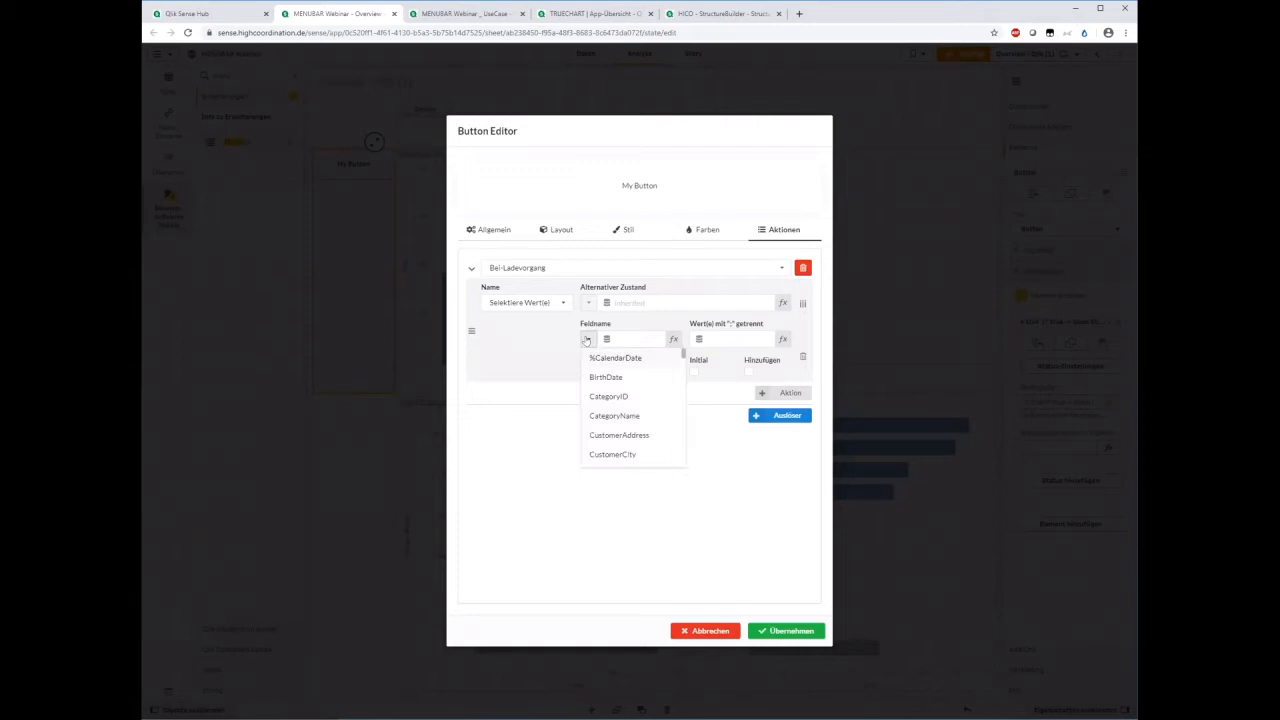
left_click(606, 377)
left_click(724, 338)
type("Sales")
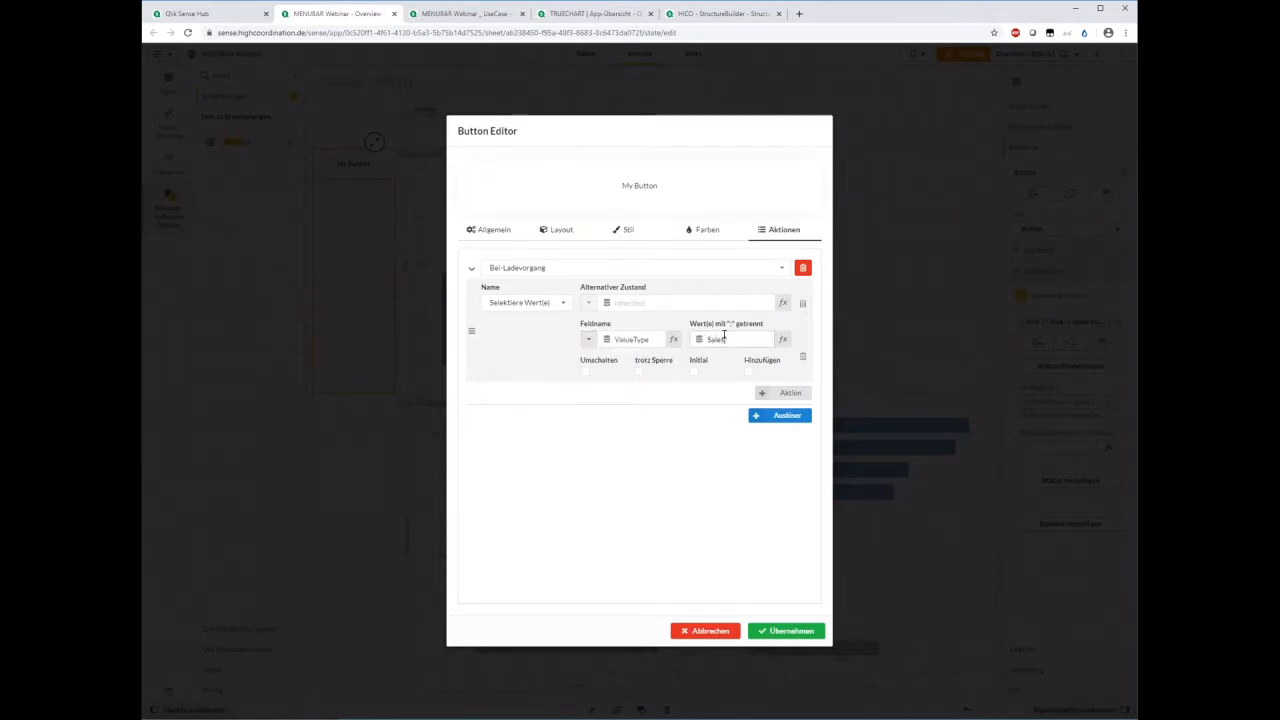
left_click(792, 630)
left_click(975, 55)
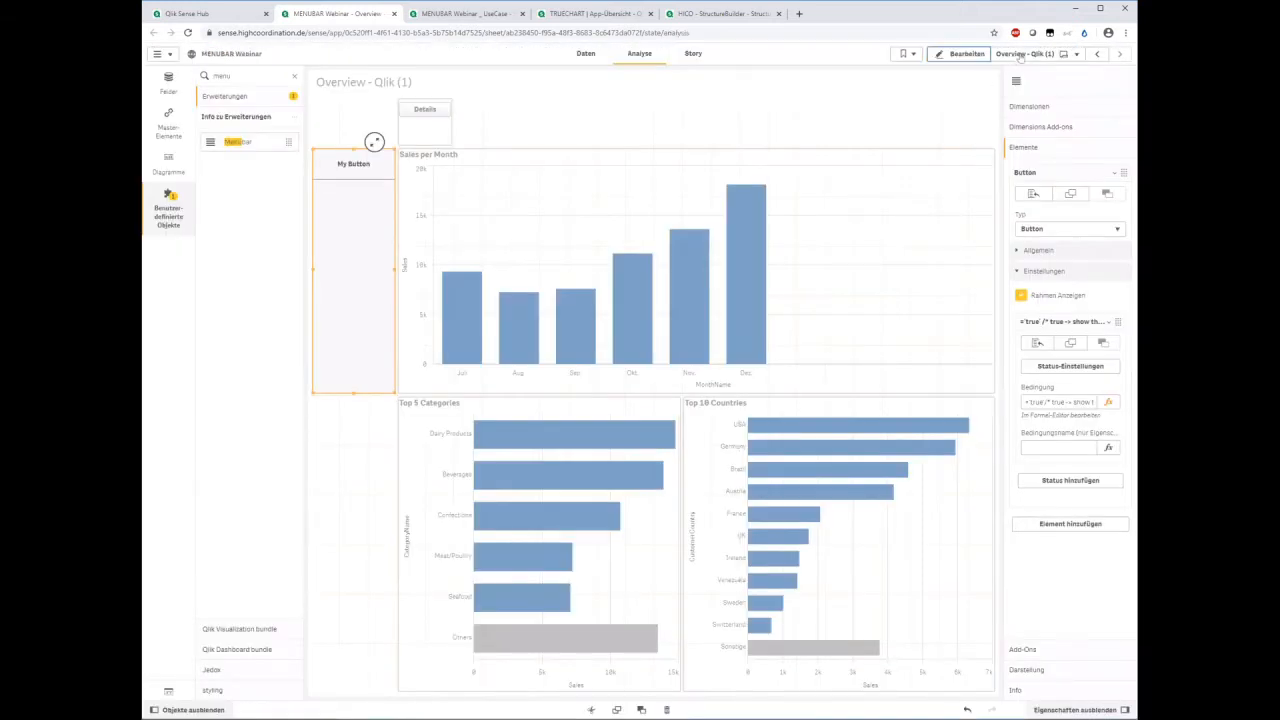
- Go to the original Overview - Qlik sheet and clear its ValueType and Year selections
left_click(1020, 57)
left_click(519, 154)
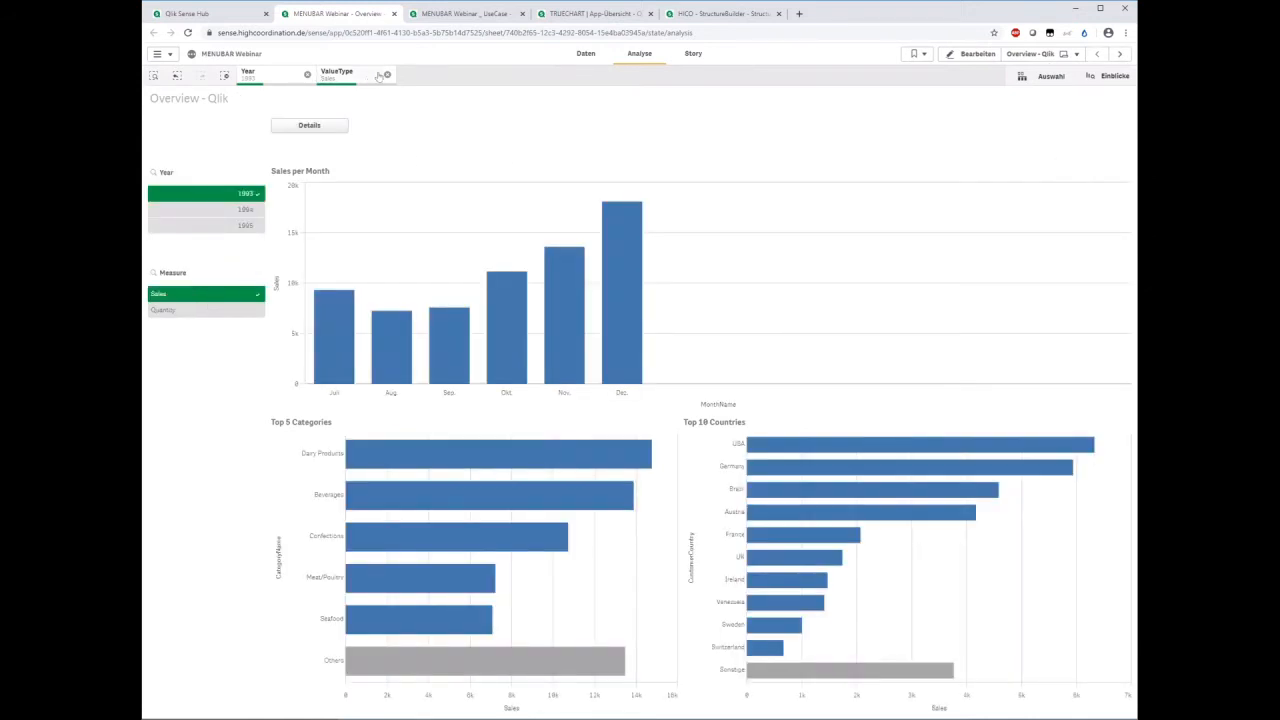
left_click(386, 74)
left_click(307, 74)
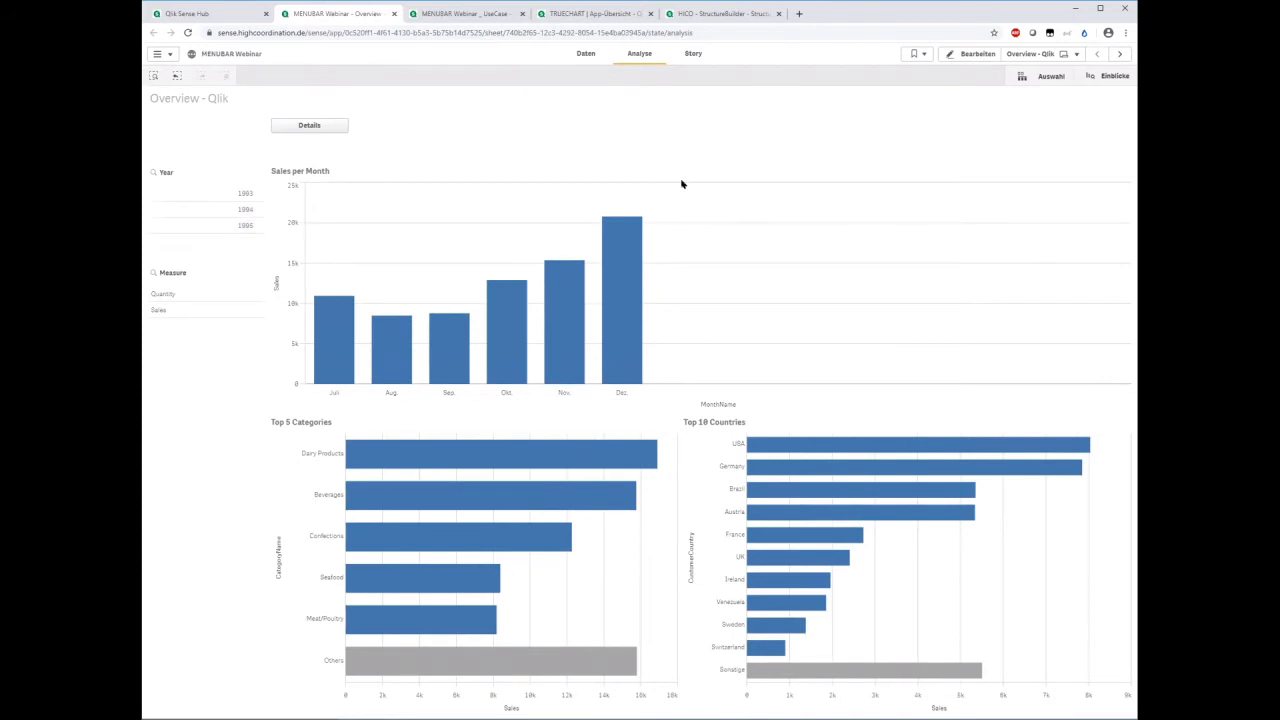
- Test the load action by opening the Overview - Qlik (1) sheet, and return to Overview - Qlik to check the Measure selection
left_click(1035, 53)
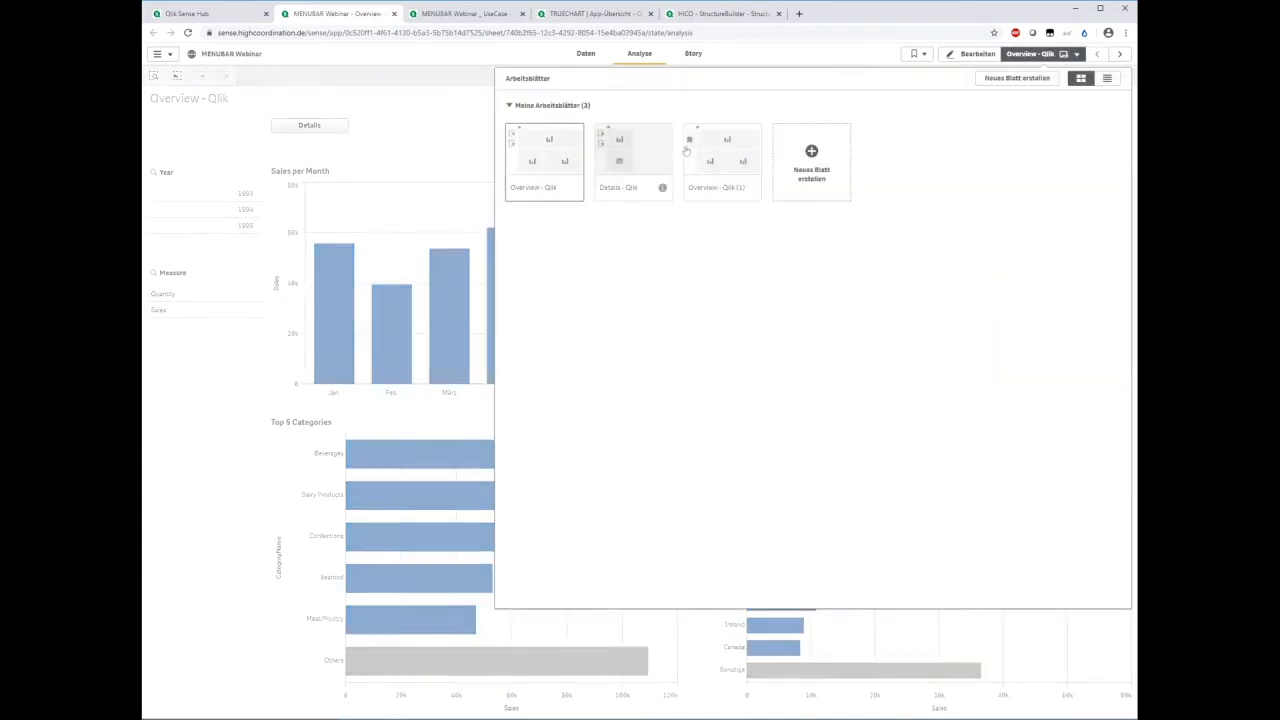
left_click(705, 152)
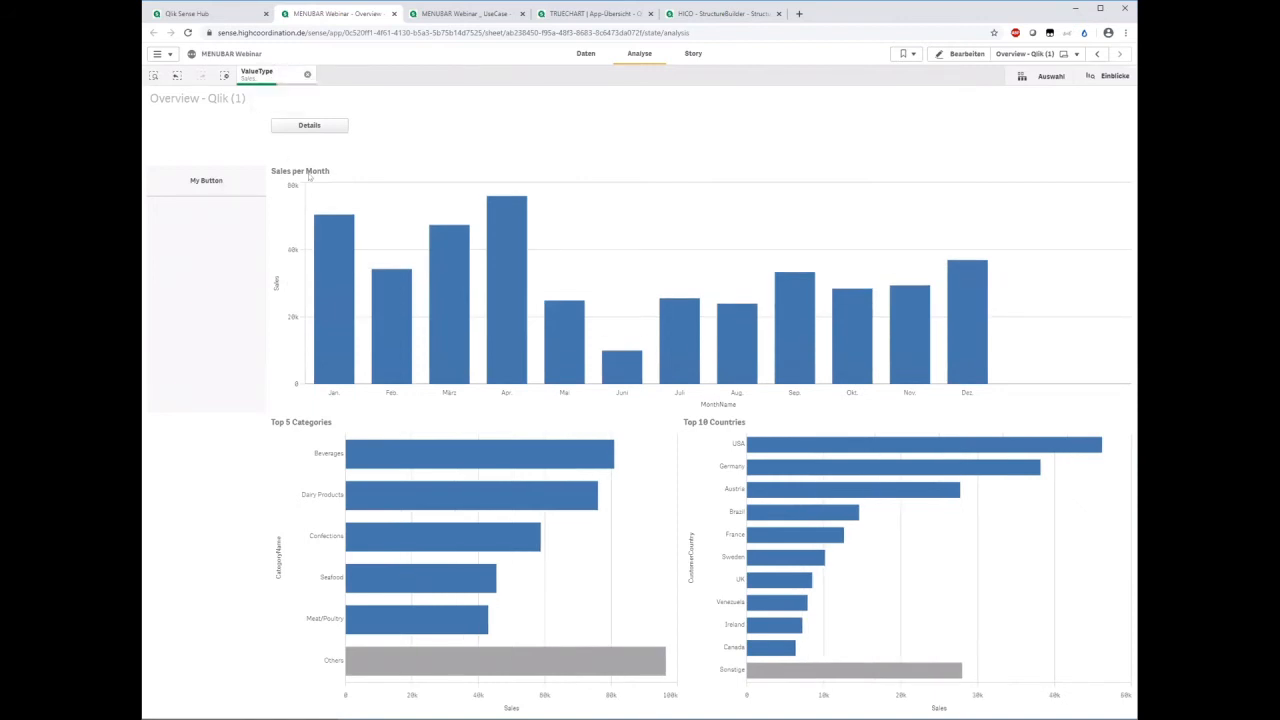
left_click(1010, 54)
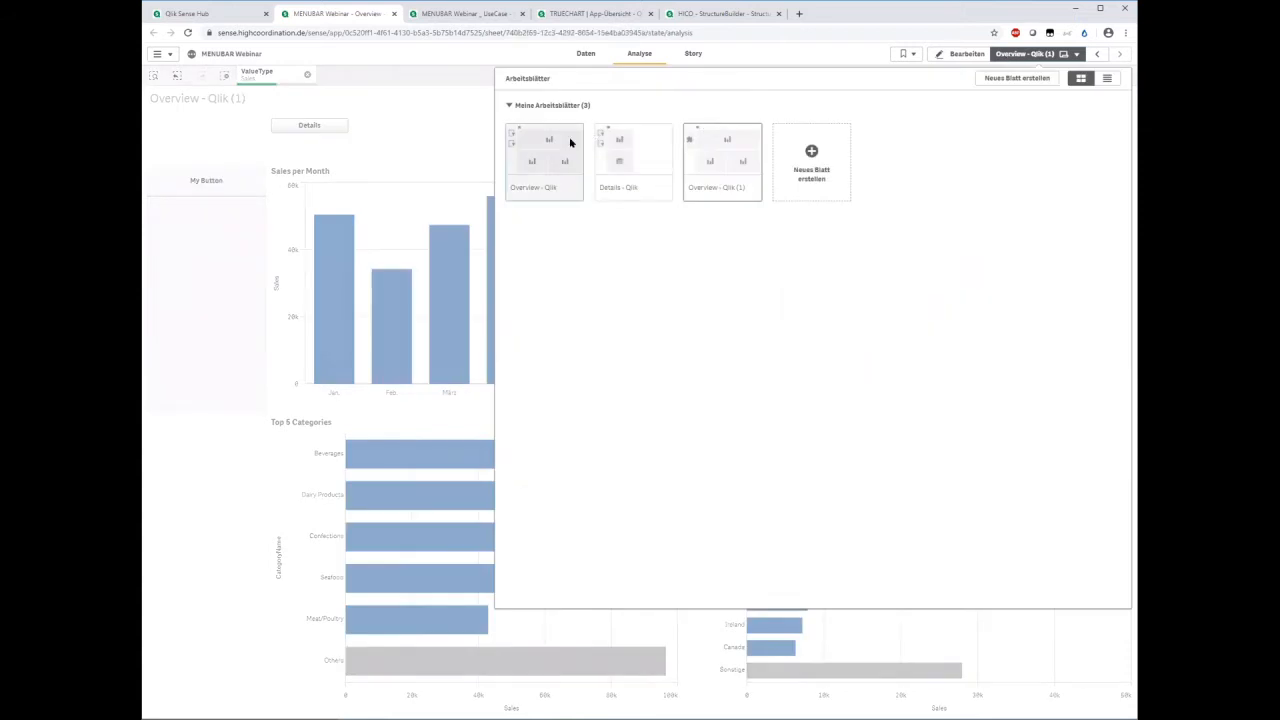
left_click(570, 142)
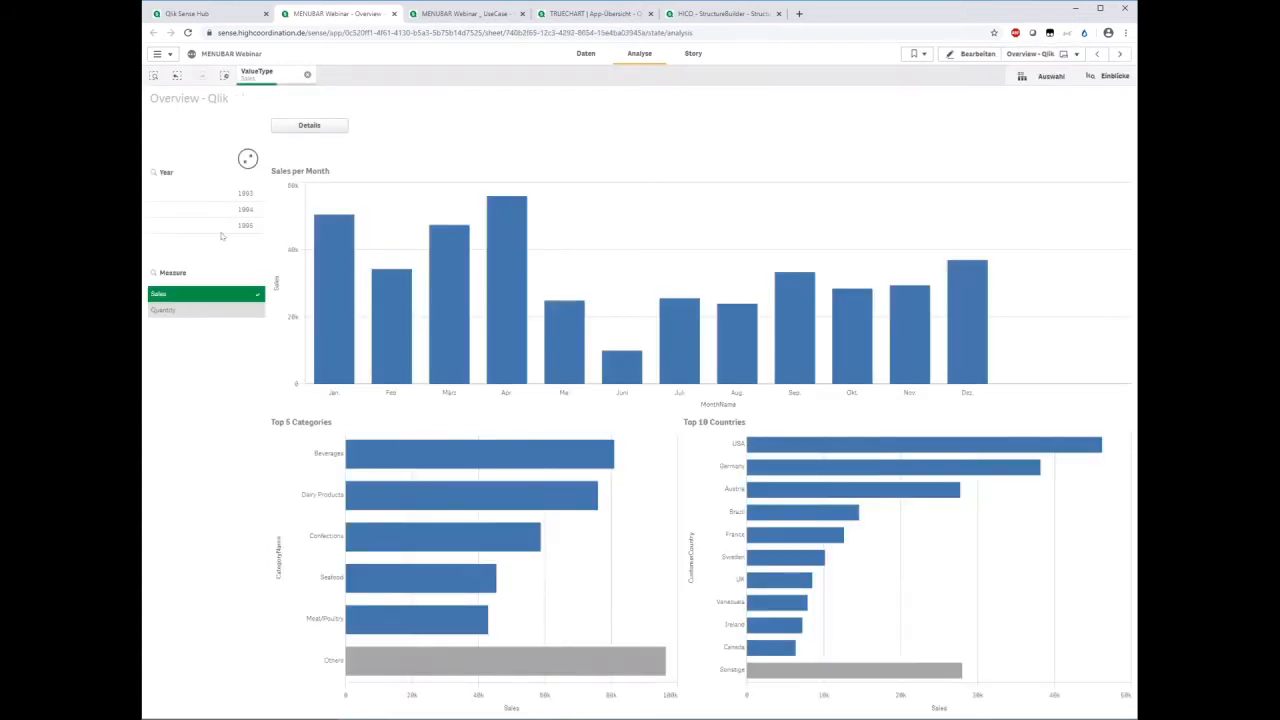
- Try selecting the years 1994 and 1995 together in the Year filter pane, and clear both selections again
left_click(228, 223)
left_click(224, 212)
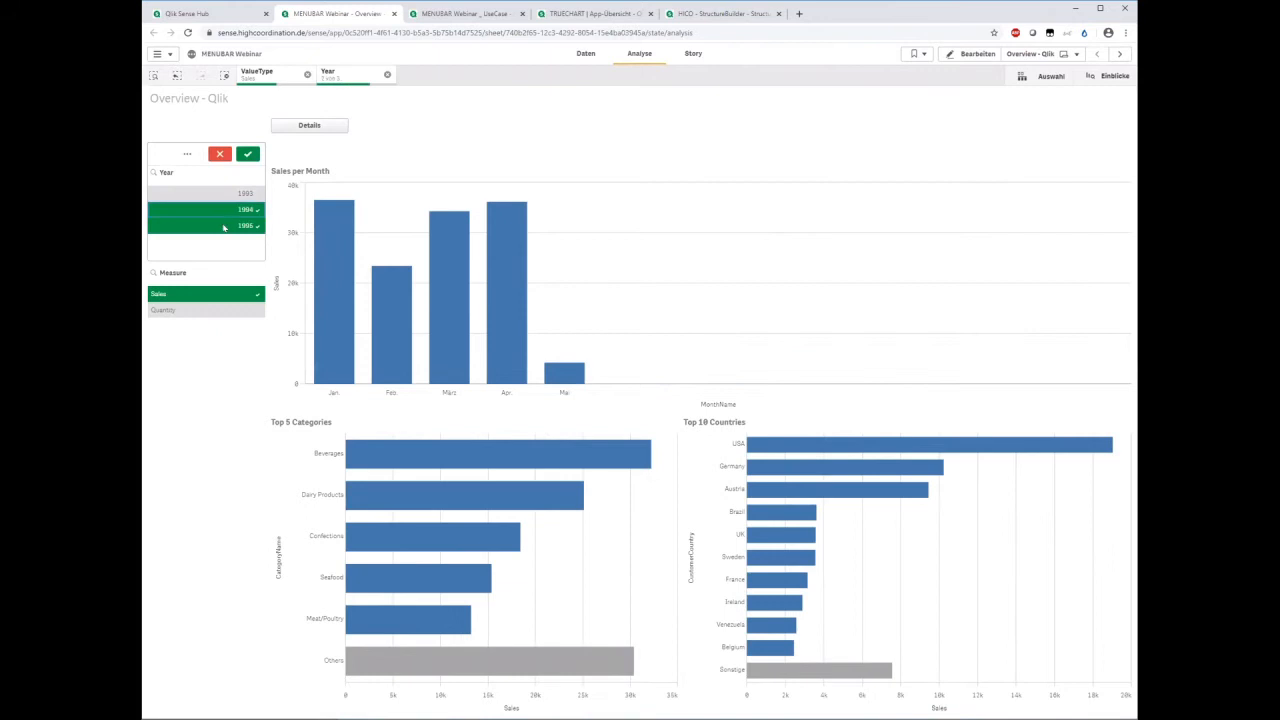
left_click(224, 226)
left_click(229, 210)
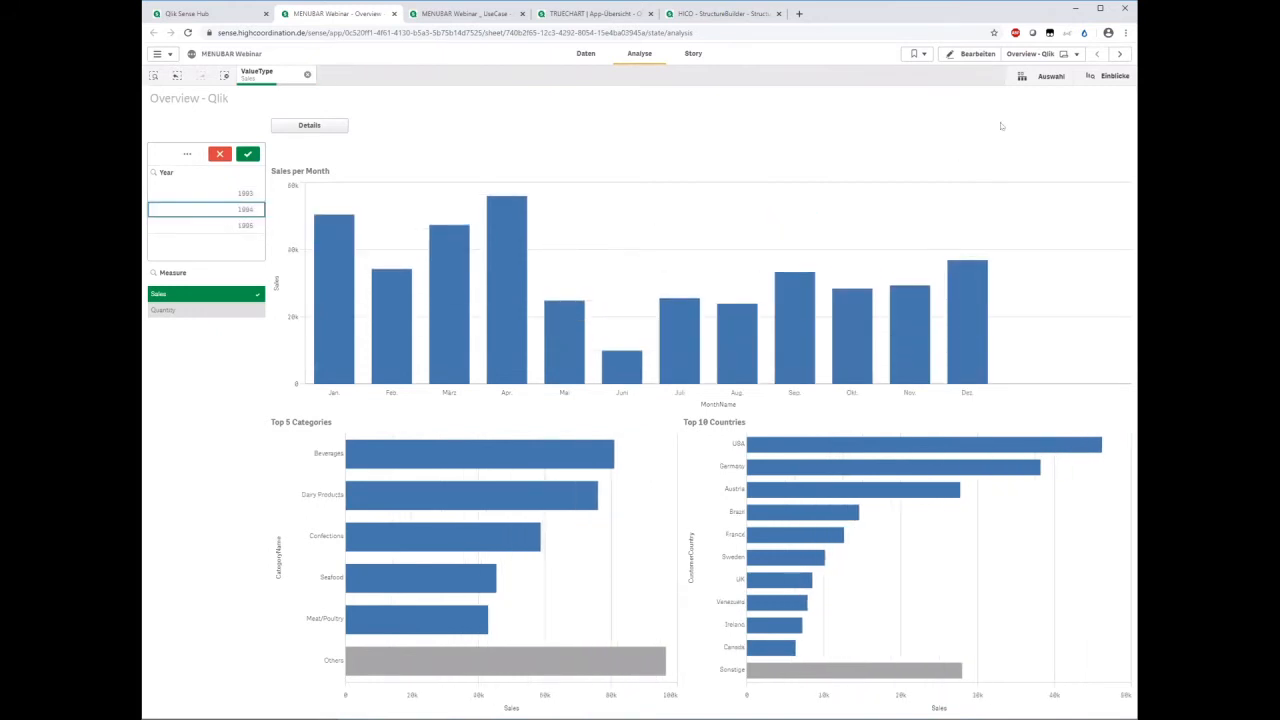
- Open the Overview - Qlik (1) sheet for editing and add Year as a dimension of the Menubar object
left_click(1018, 54)
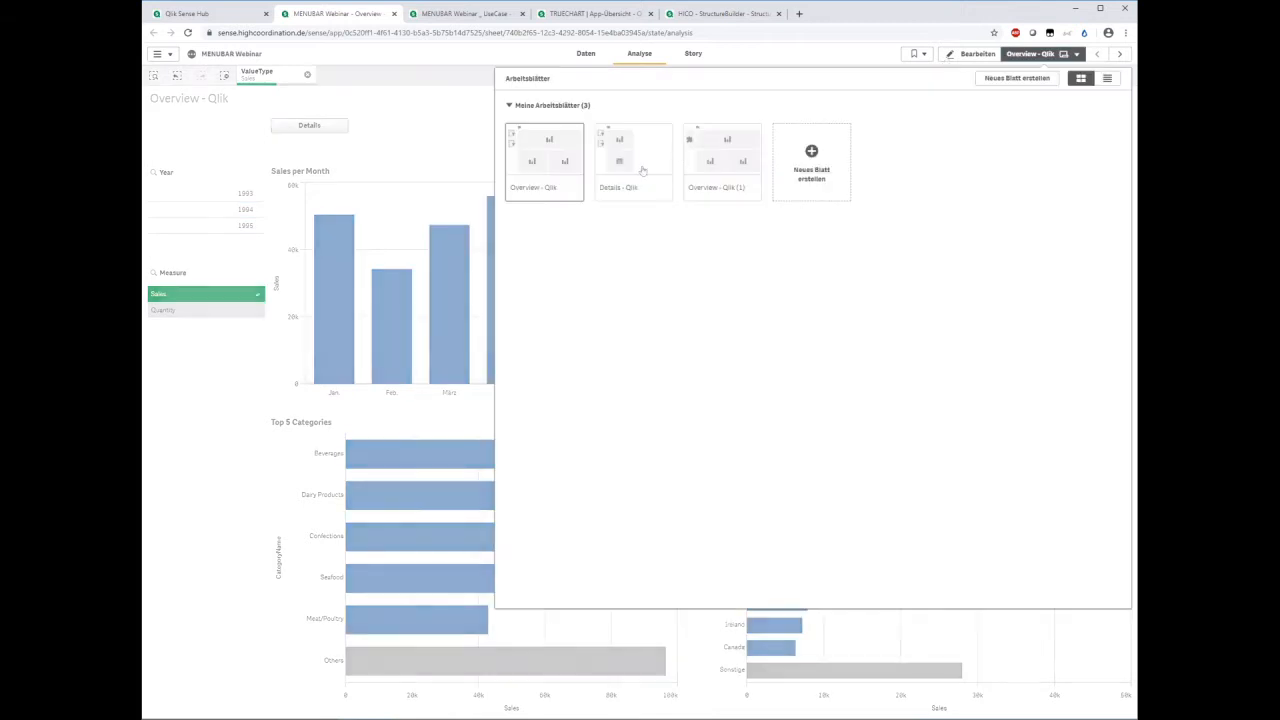
left_click(725, 155)
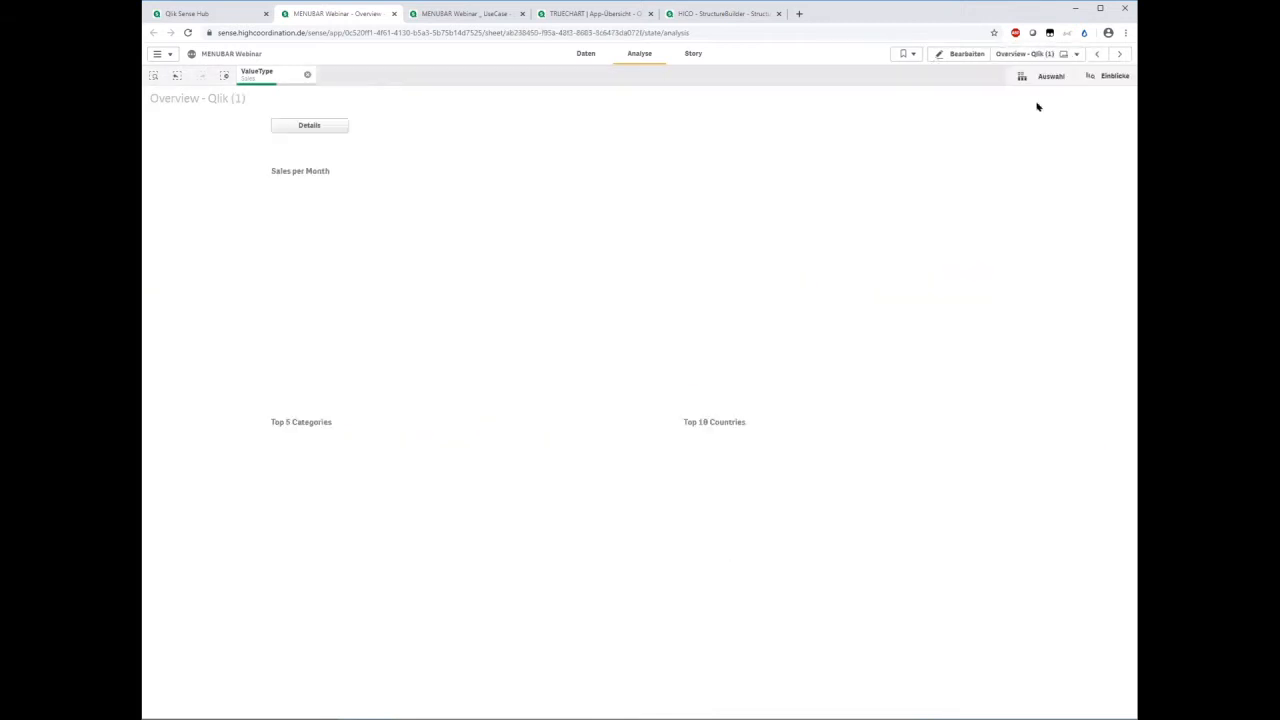
left_click(960, 54)
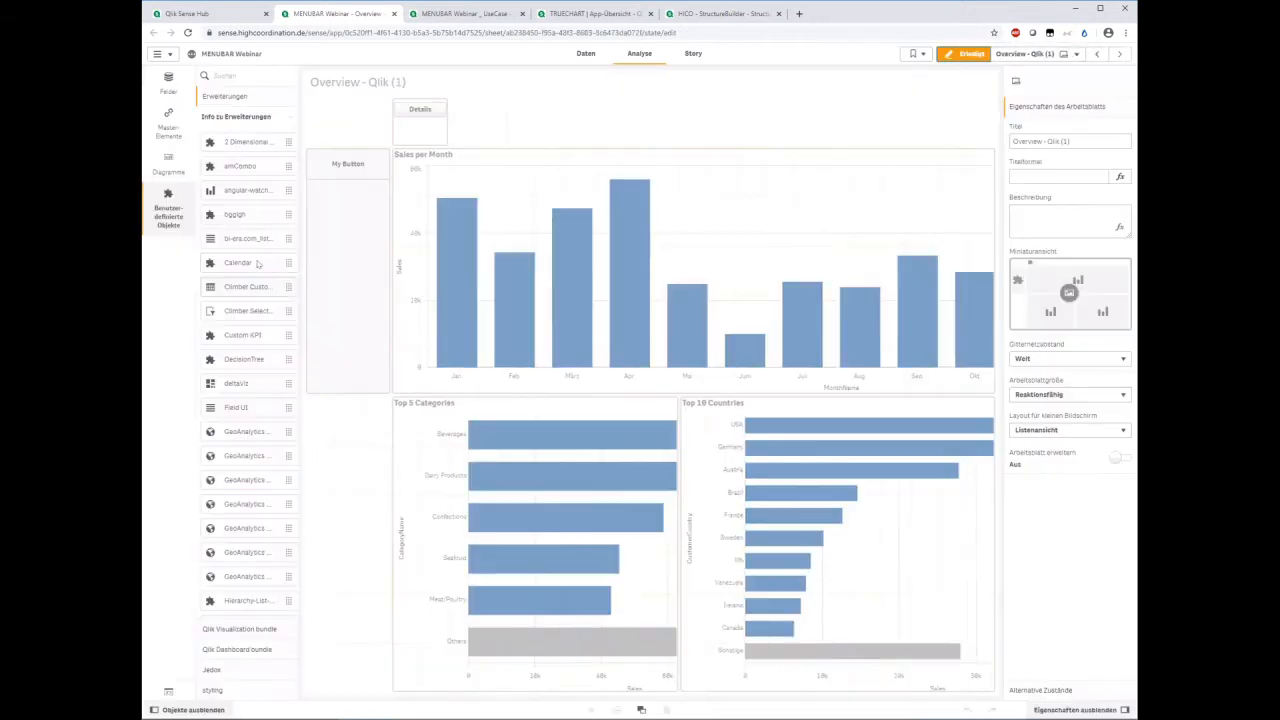
left_click(351, 269)
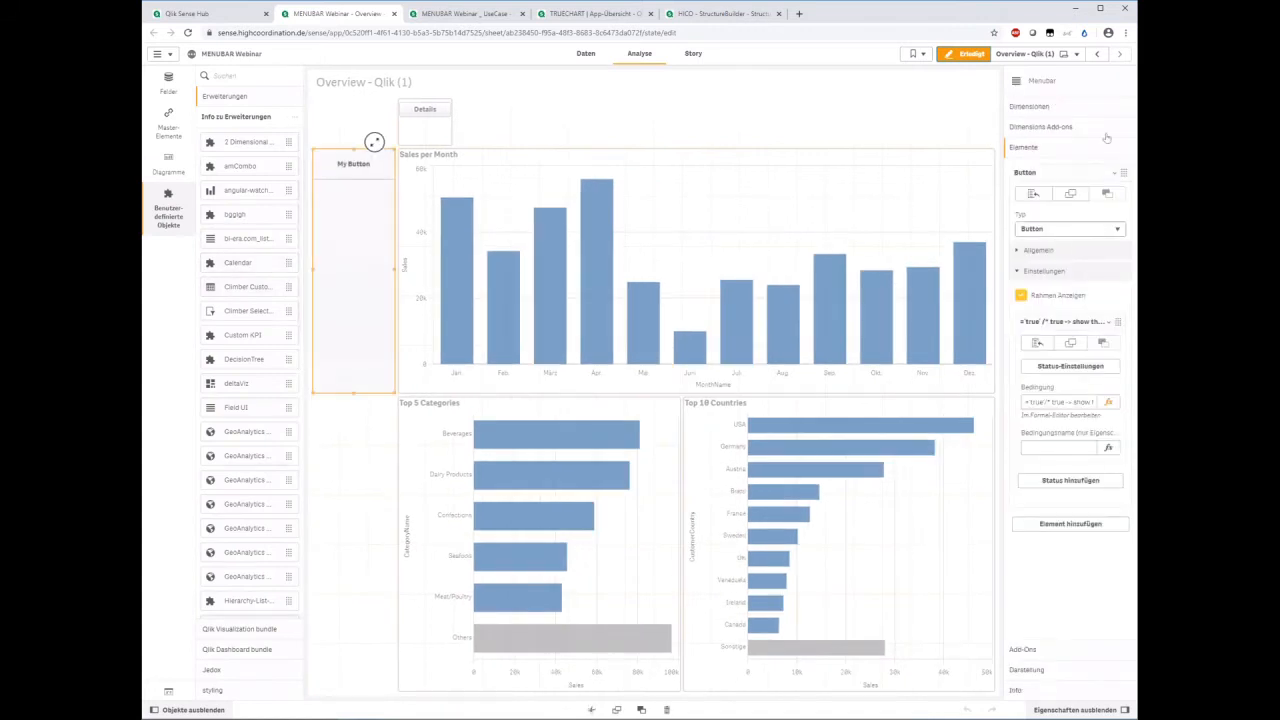
left_click(1058, 107)
left_click(1054, 128)
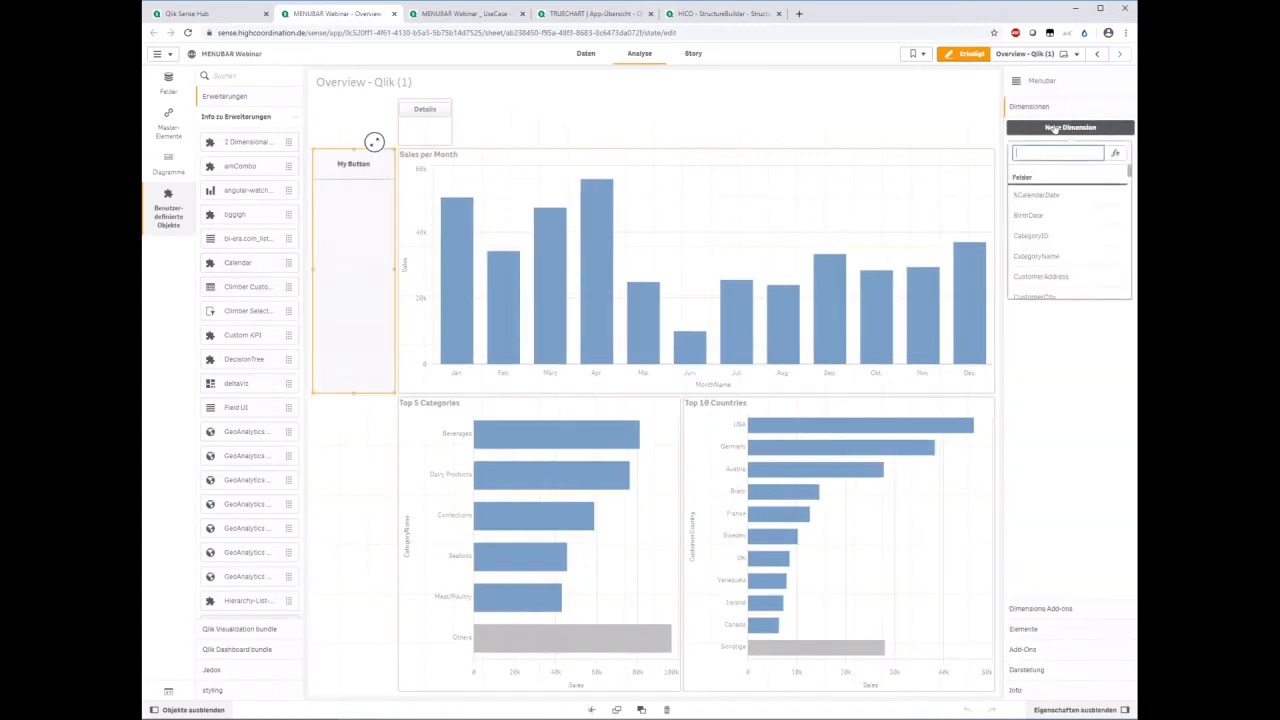
type("u")
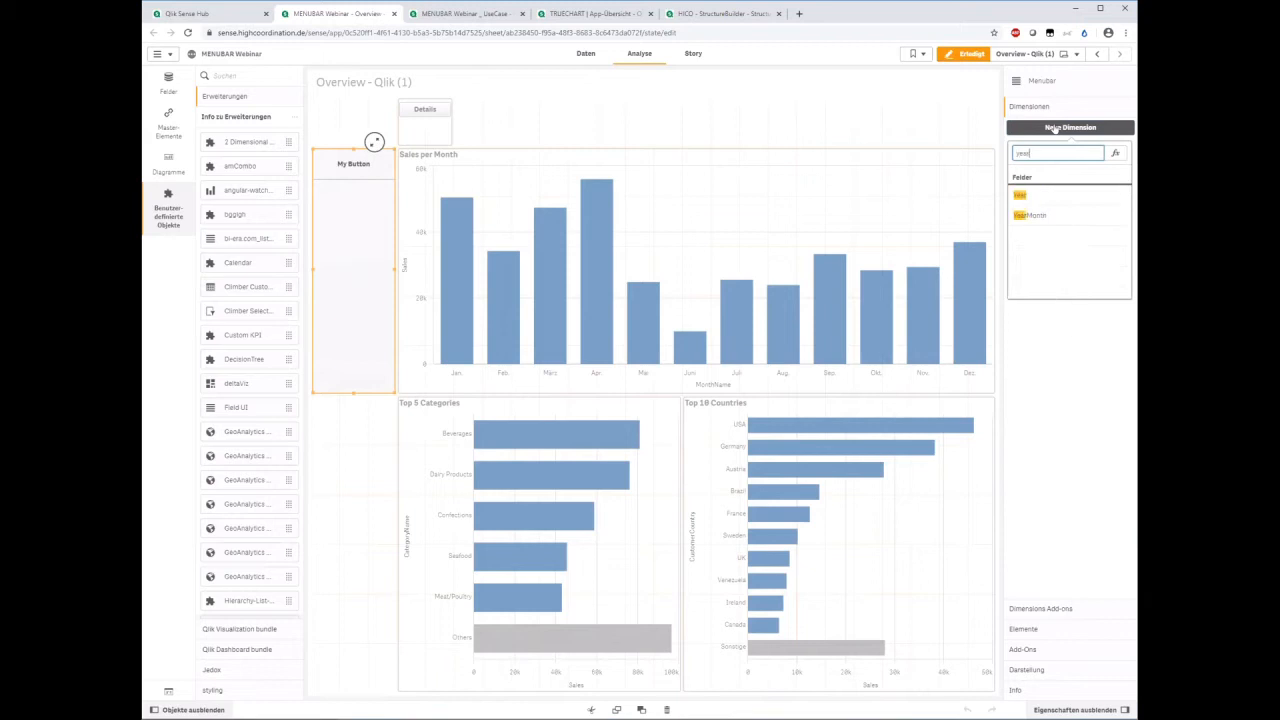
left_click(1060, 199)
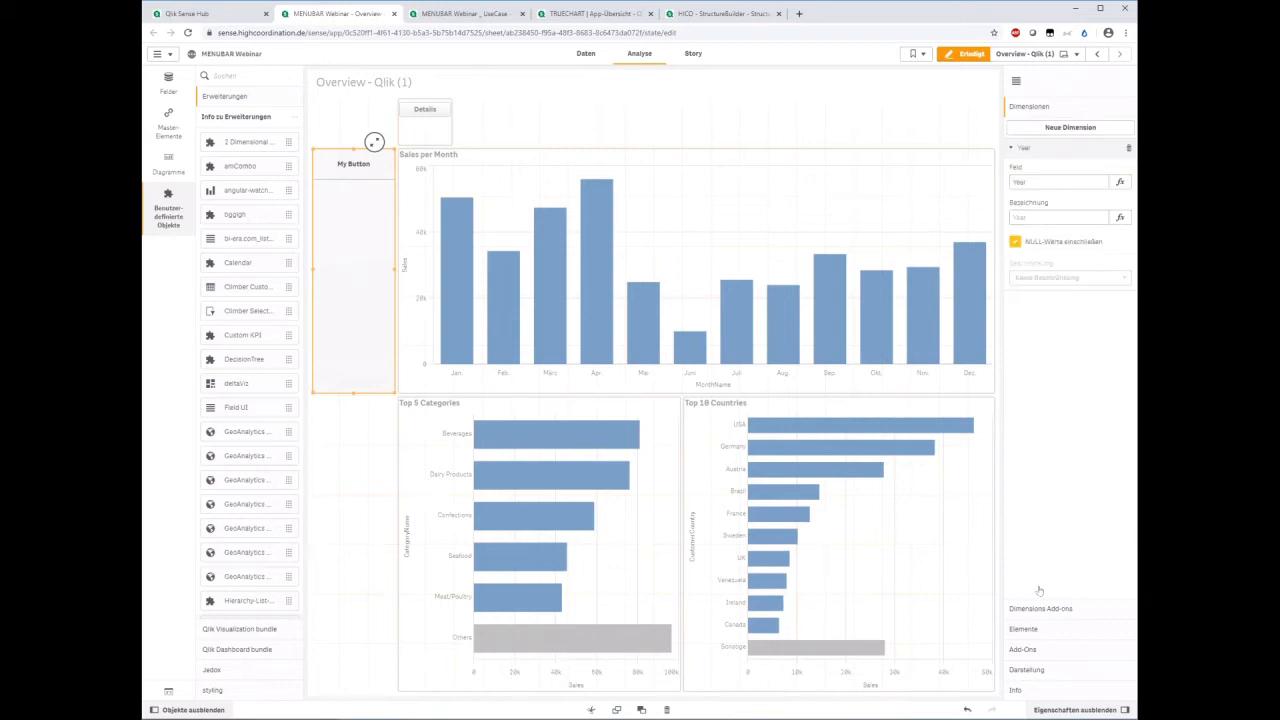
- Add a second element to the Menubar object and set its type to Single-Select
left_click(1031, 628)
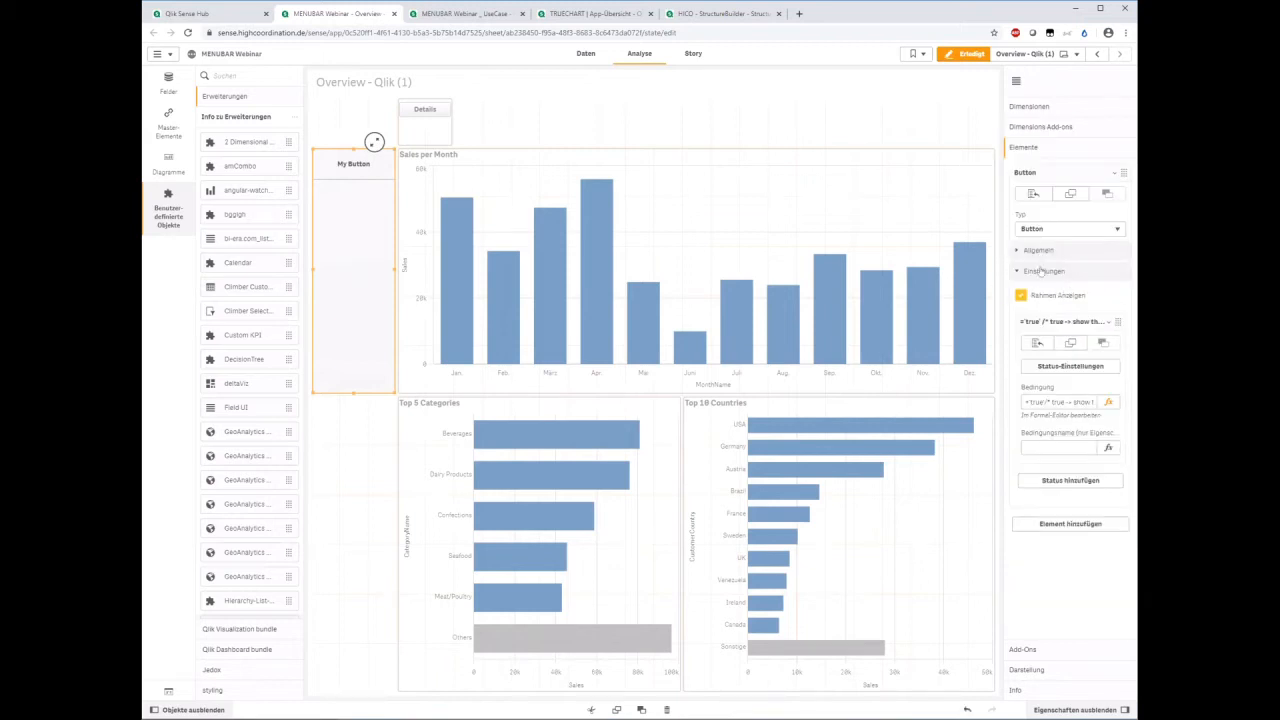
left_click(1042, 271)
left_click(1049, 305)
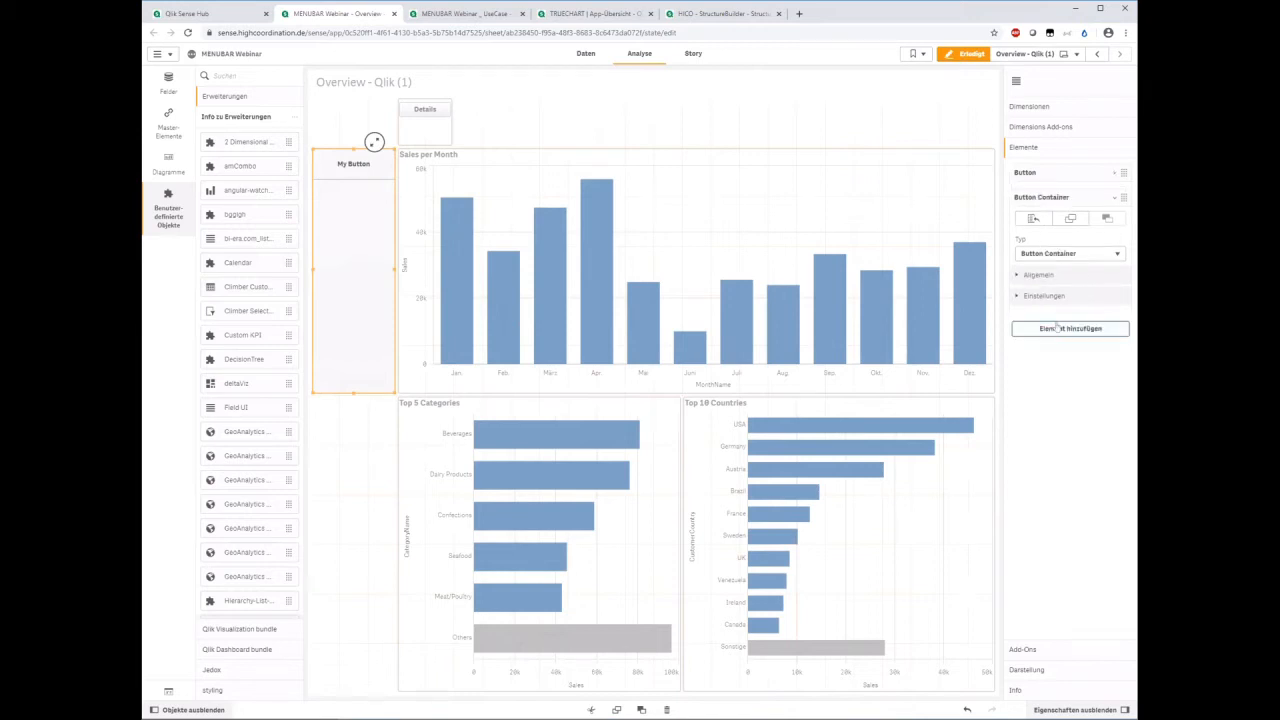
left_click(1047, 255)
left_click(1041, 296)
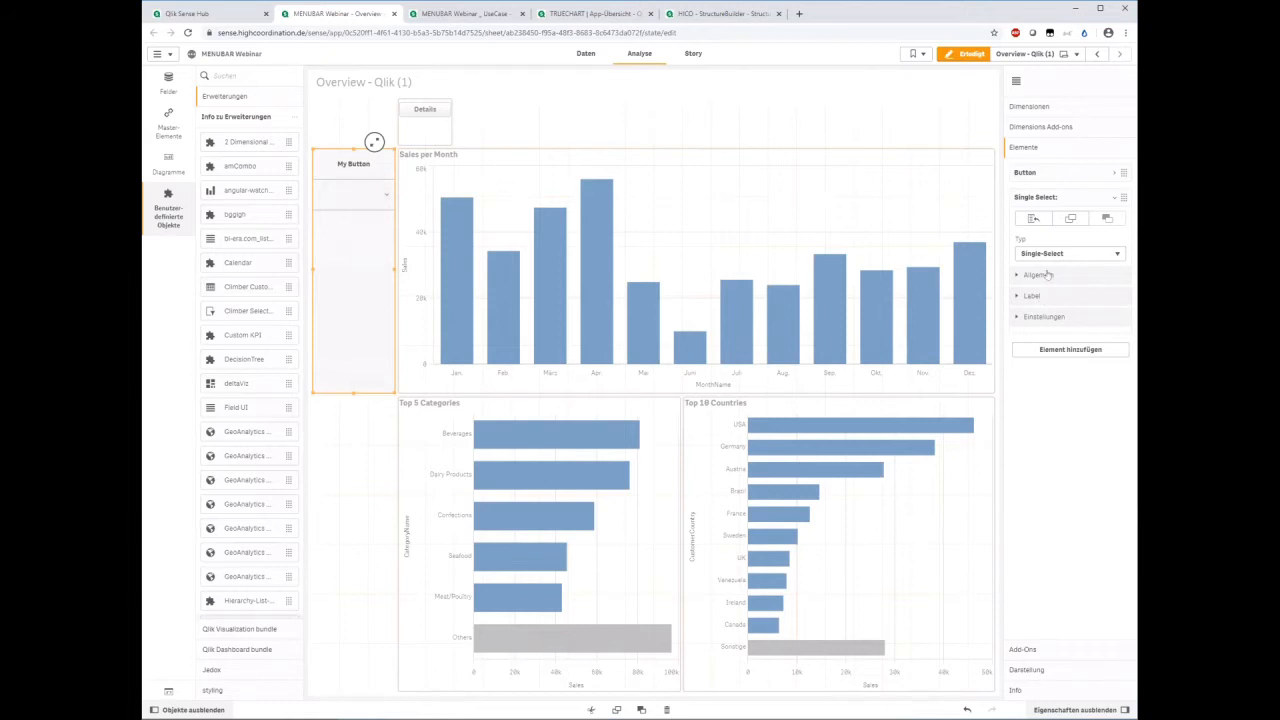
- Assign the Year dimension to the Single-Select element and enable a default value of 1994
left_click(1046, 322)
left_click(1057, 352)
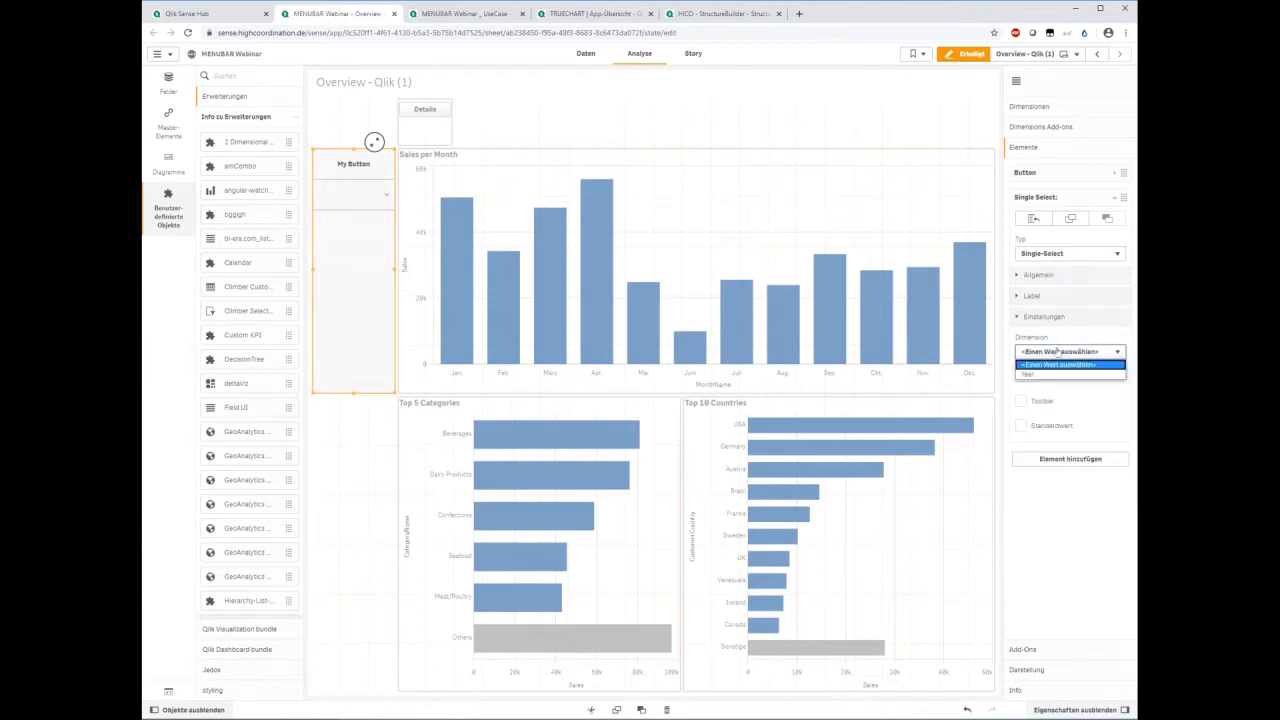
left_click(1042, 375)
left_click(1021, 425)
left_click(1052, 448)
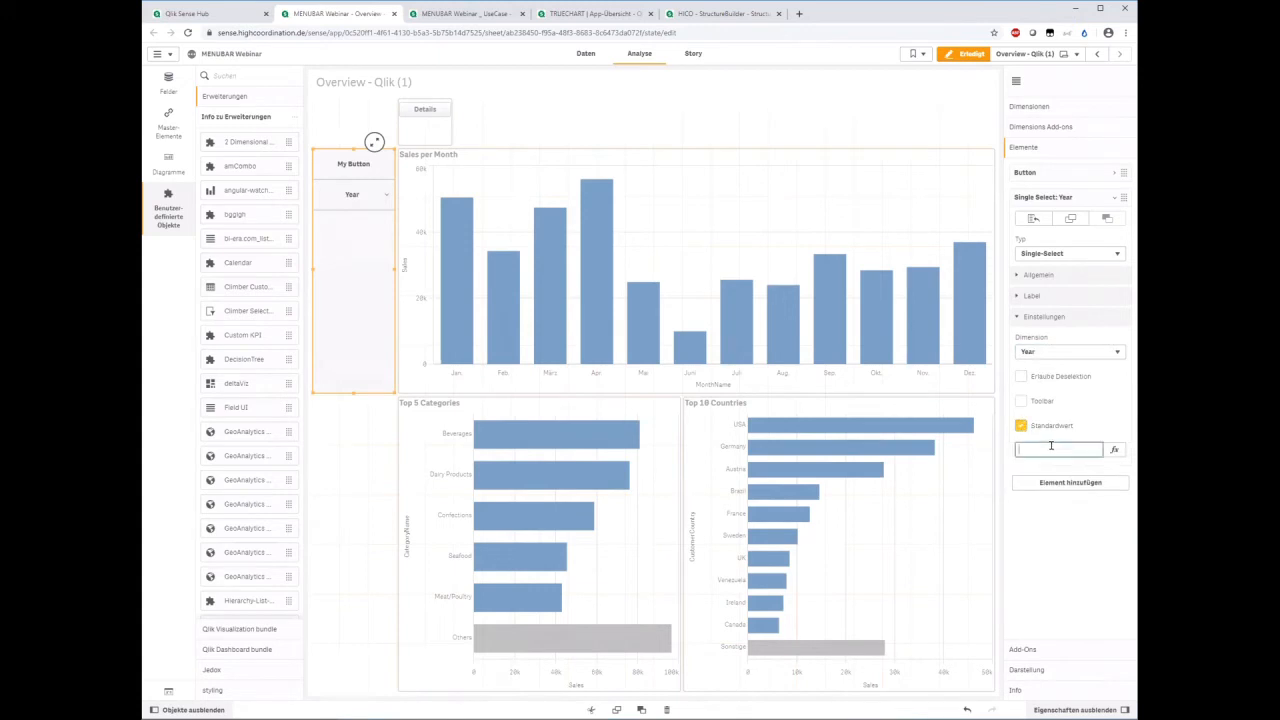
key("Return")
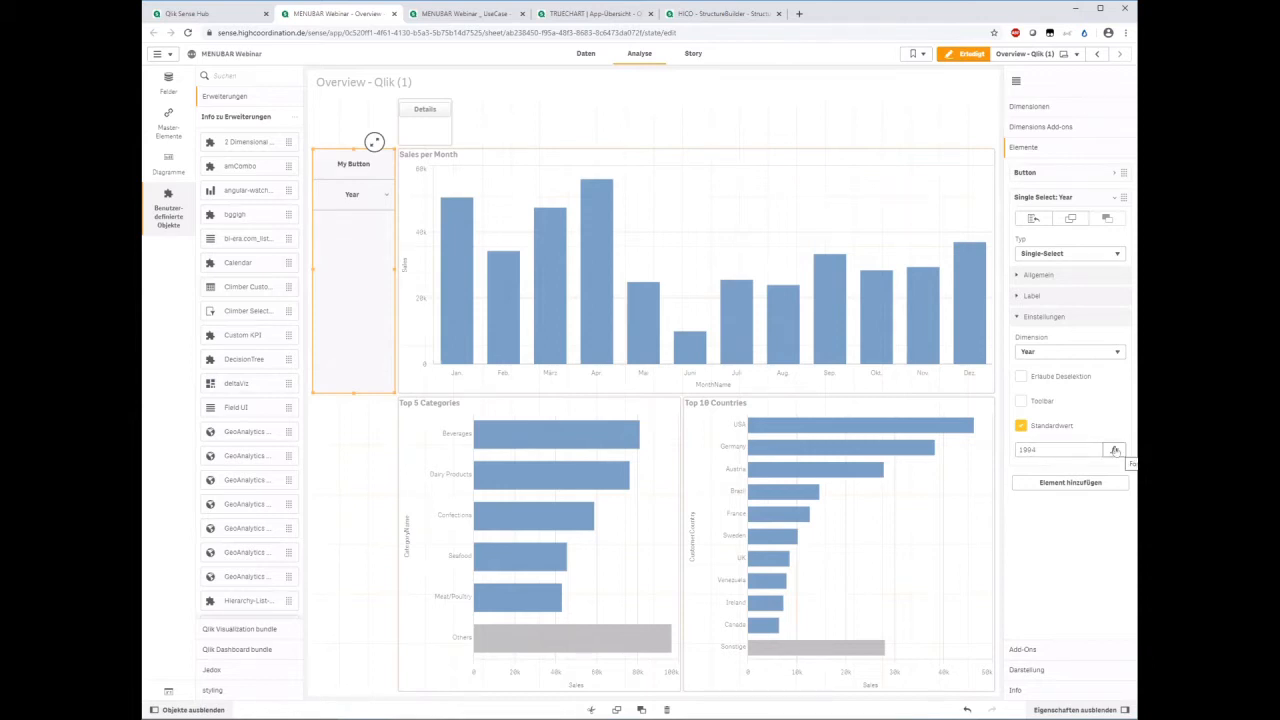
- Finish editing, reload the sheet and test the Year single-select by switching between 1995, 1994 and 1993, ending on 1994
left_click(966, 53)
key("F5")
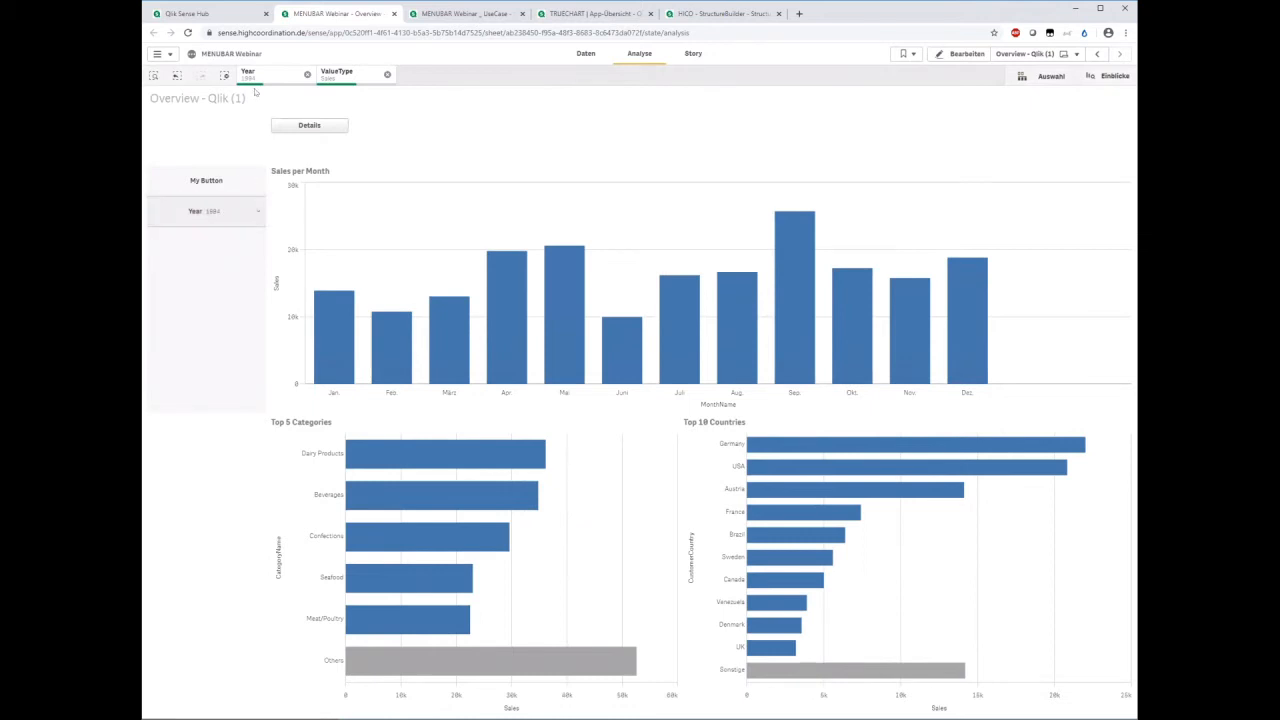
left_click(245, 212)
left_click(238, 269)
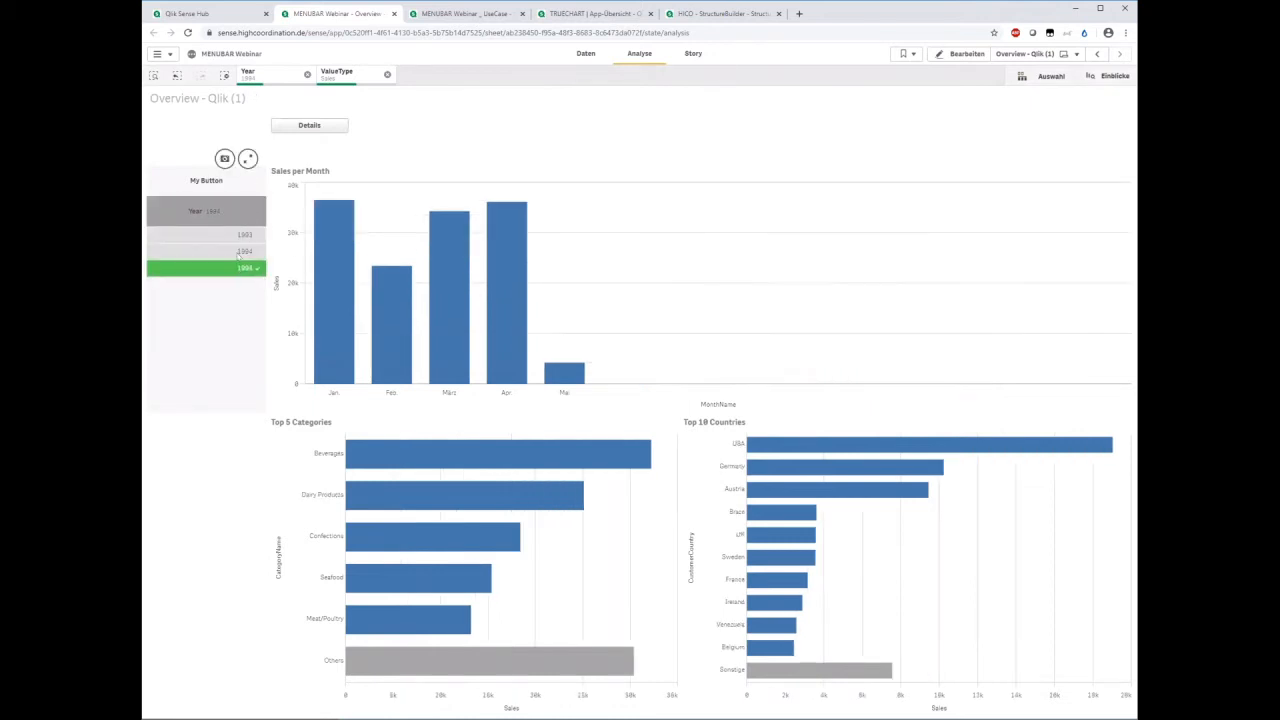
left_click(238, 252)
left_click(238, 236)
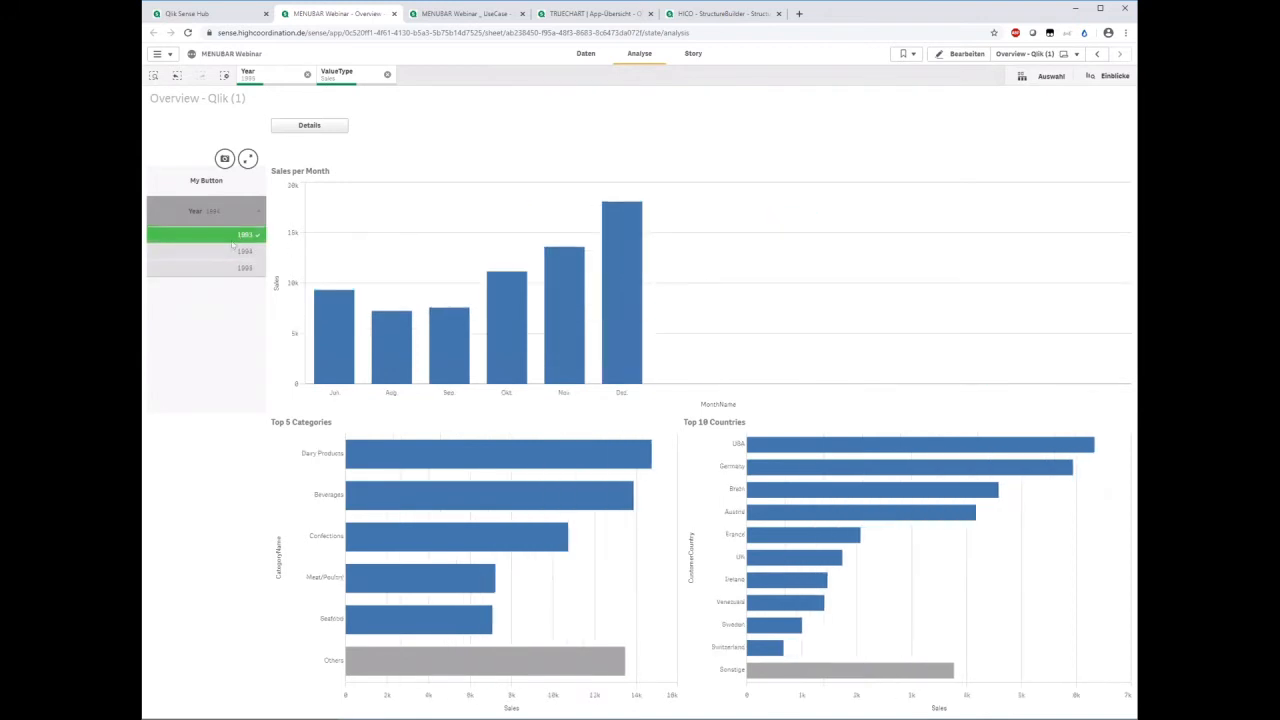
left_click(236, 251)
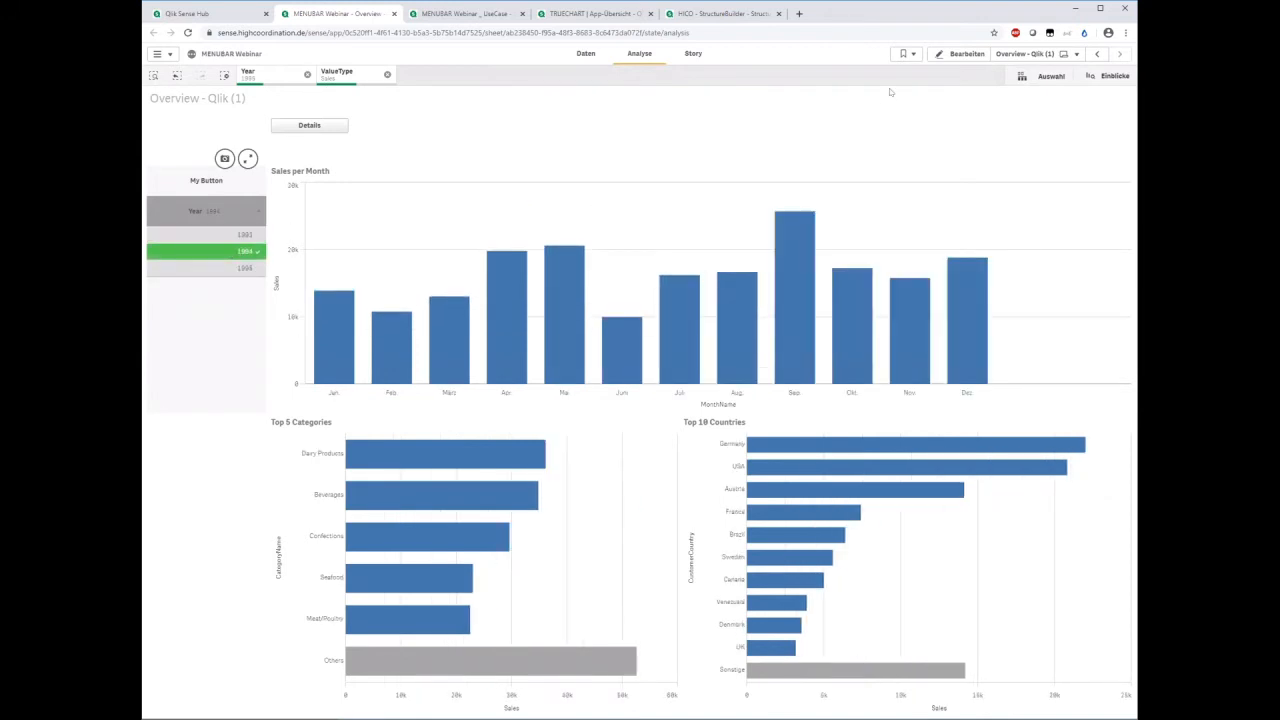
- Edit the sheet again and name the Menubar's Button element Trigger (Blank)
left_click(957, 54)
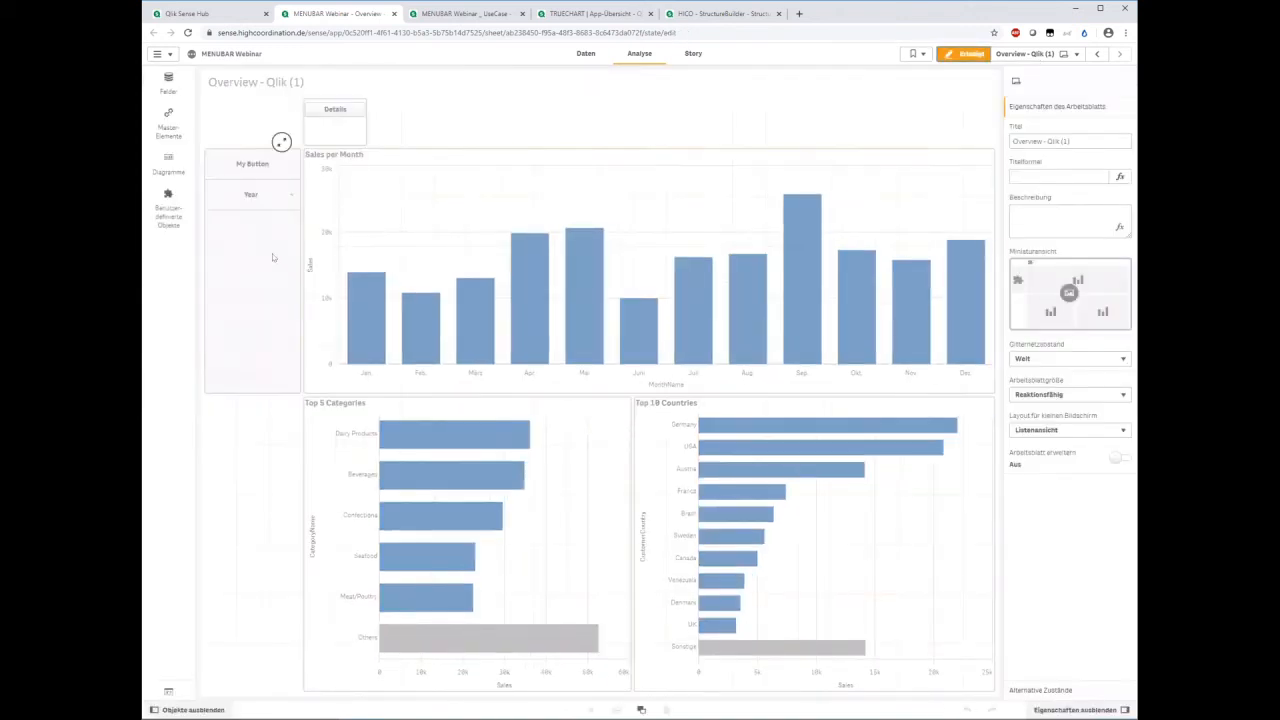
left_click(292, 186)
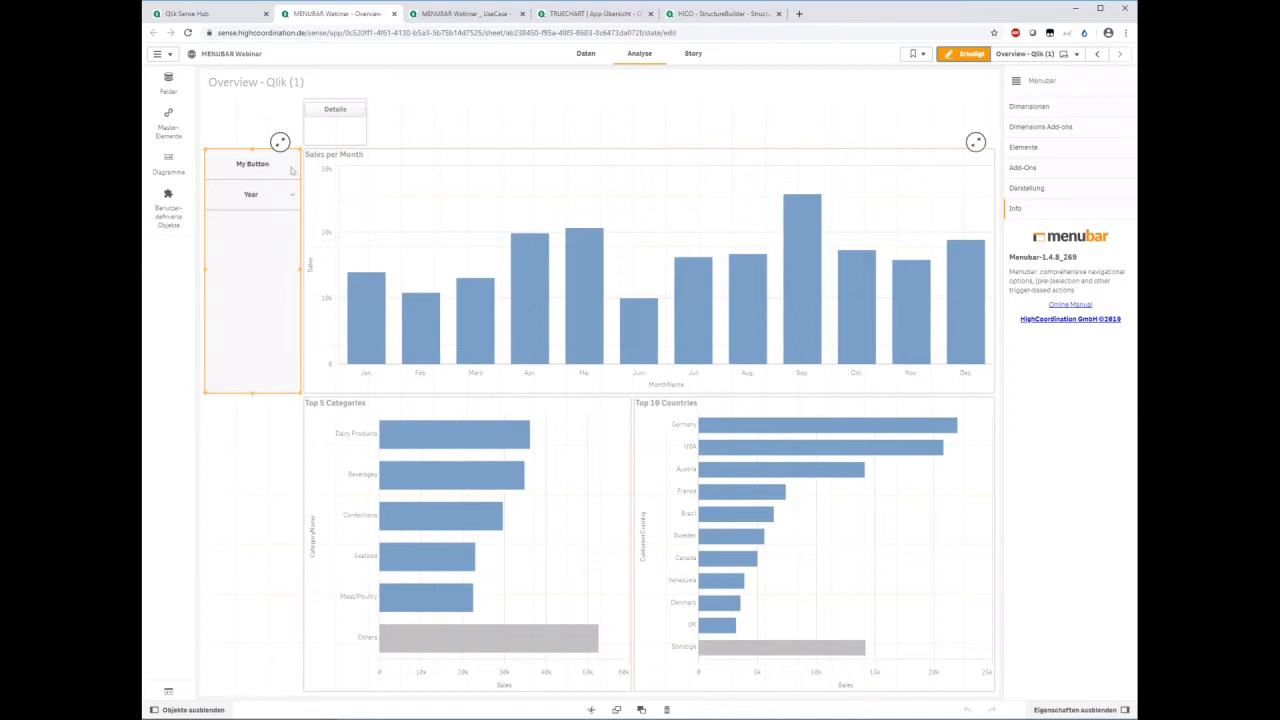
left_click(1029, 149)
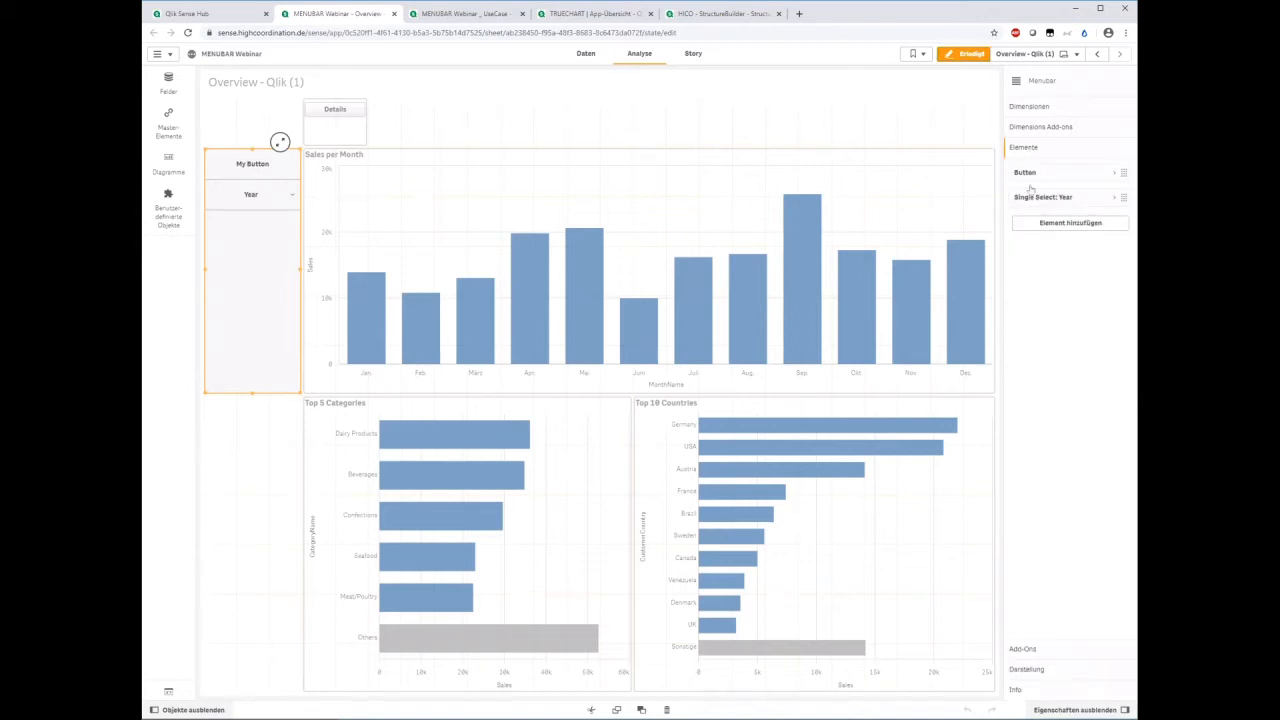
left_click(1044, 175)
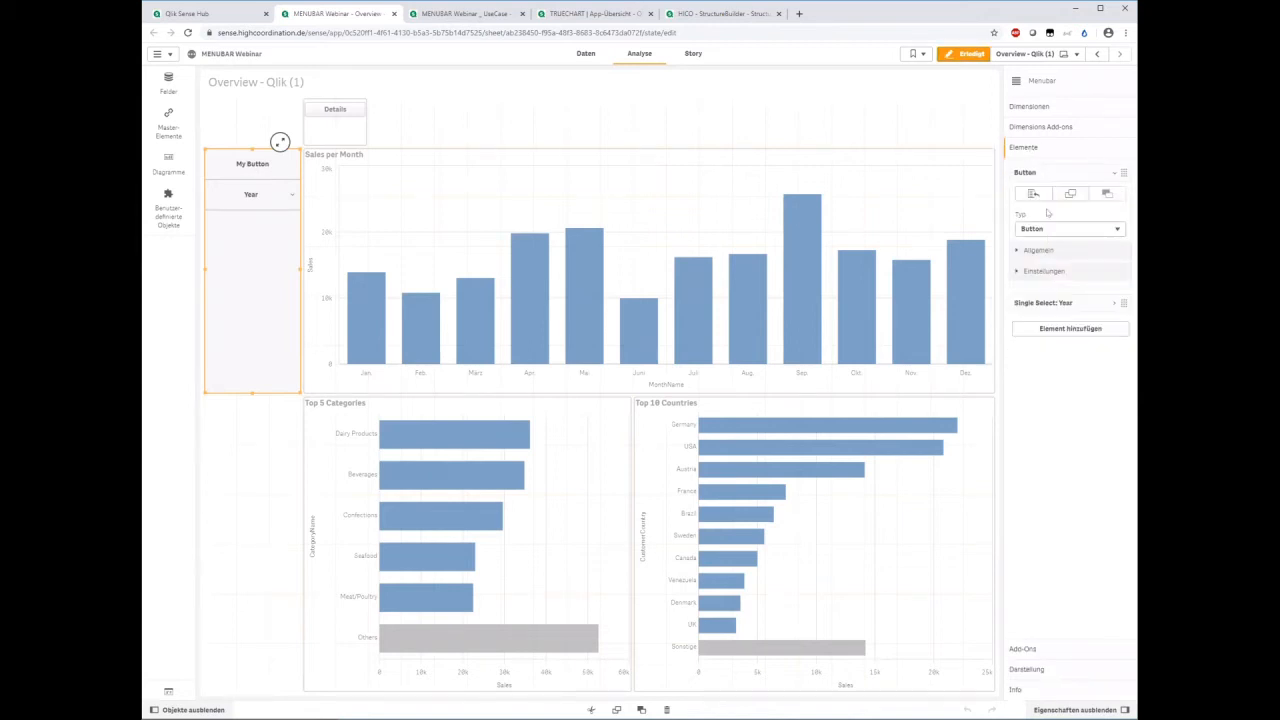
left_click(1047, 249)
left_click(1050, 283)
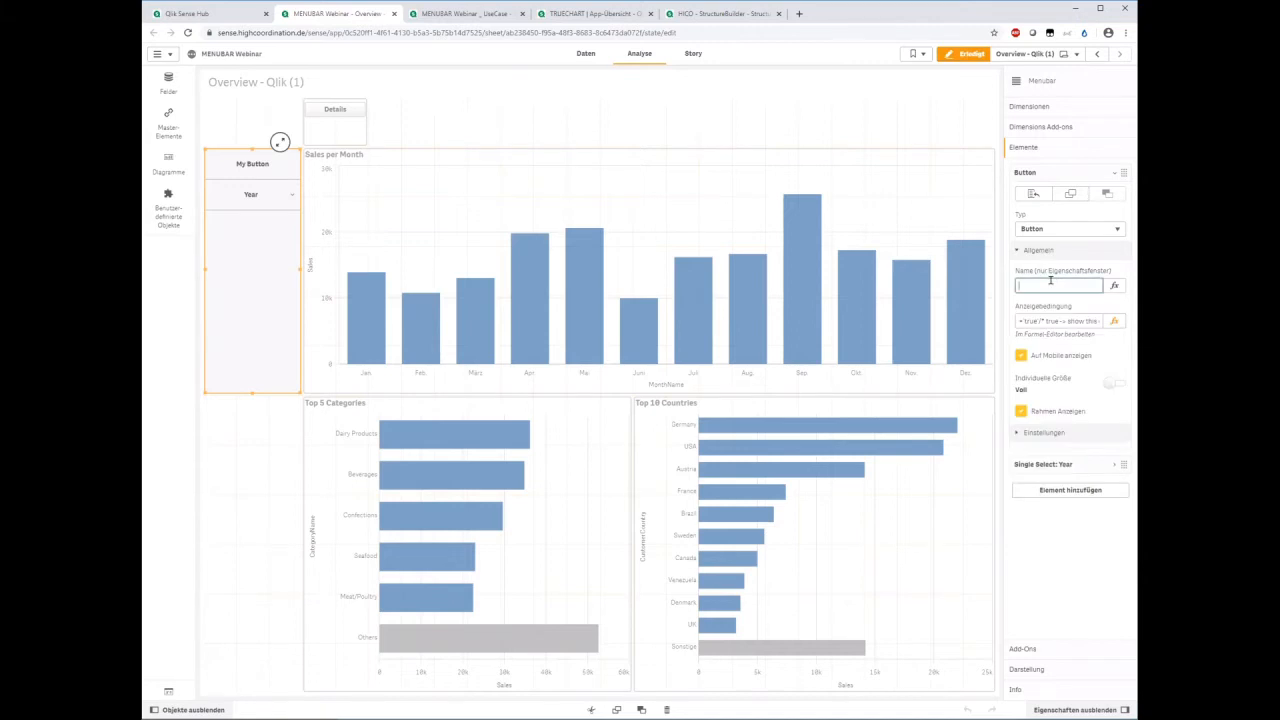
key("ctrl+a")
key("BackSpace")
key("Return")
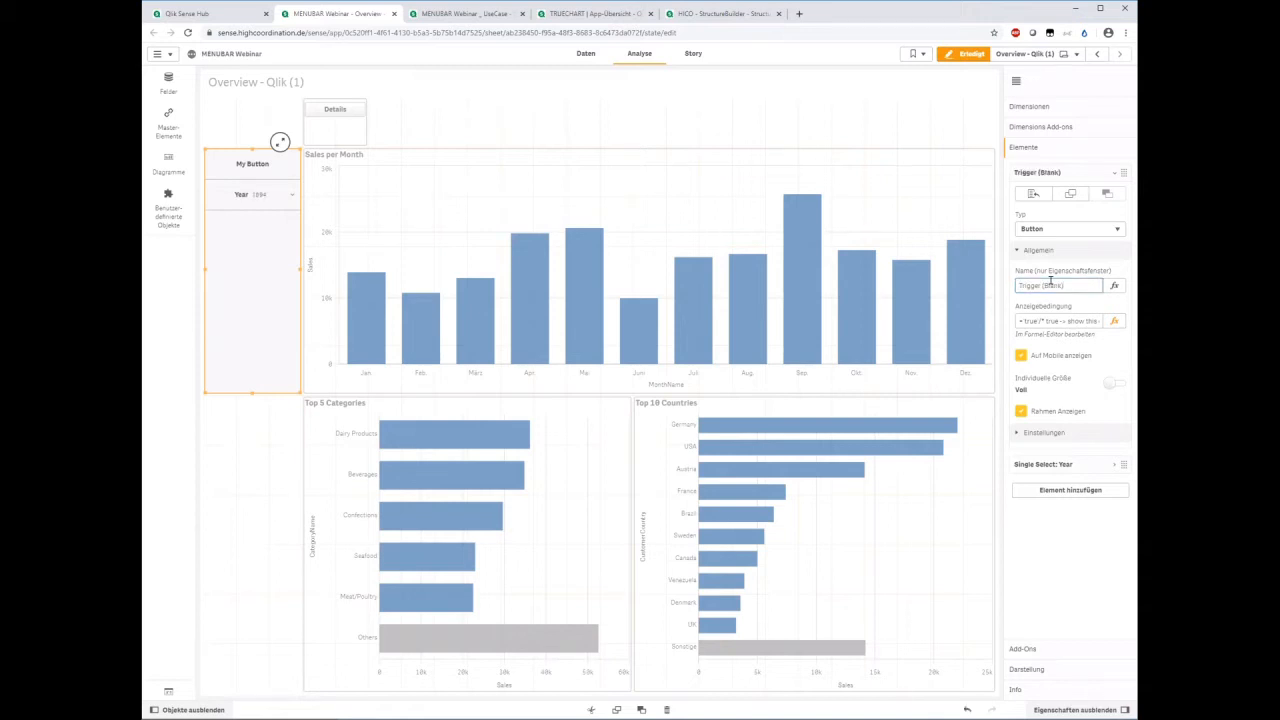
- Hide the Trigger (Blank) button by enabling its individual size with a height of 0 pixels
left_click(1054, 433)
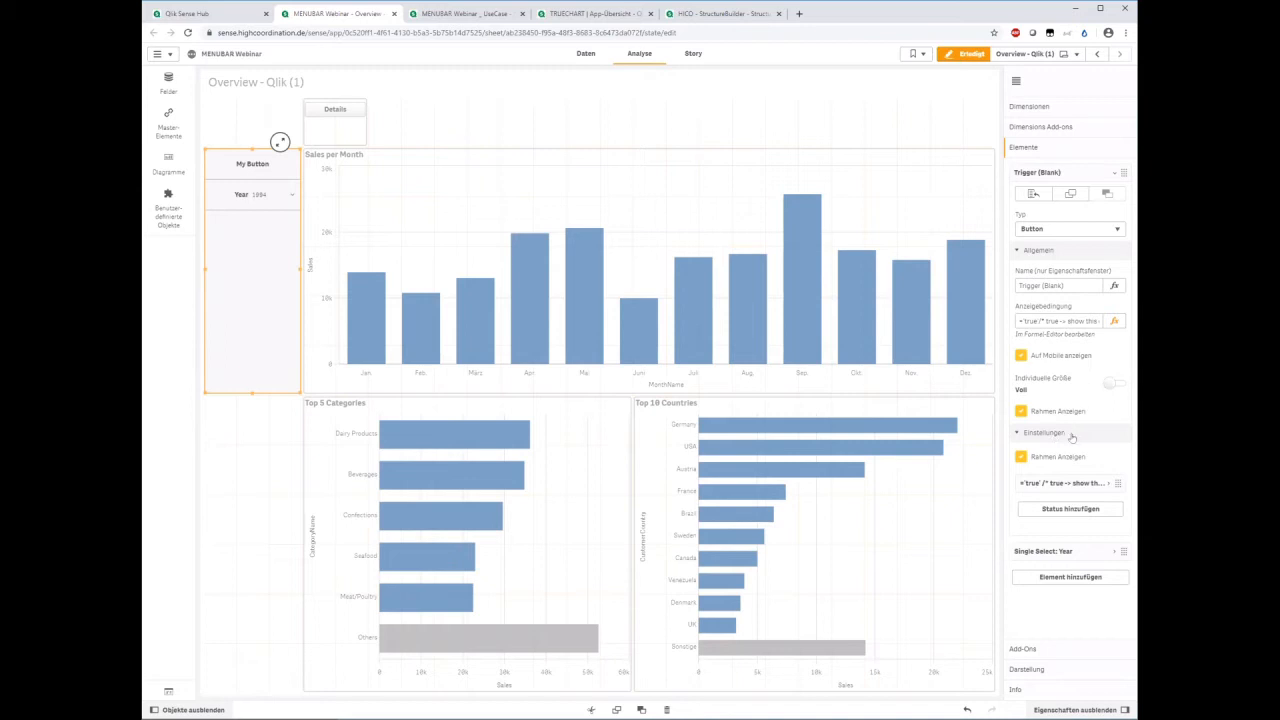
left_click(1105, 383)
left_click_drag(1043, 420, 1015, 416)
type("0")
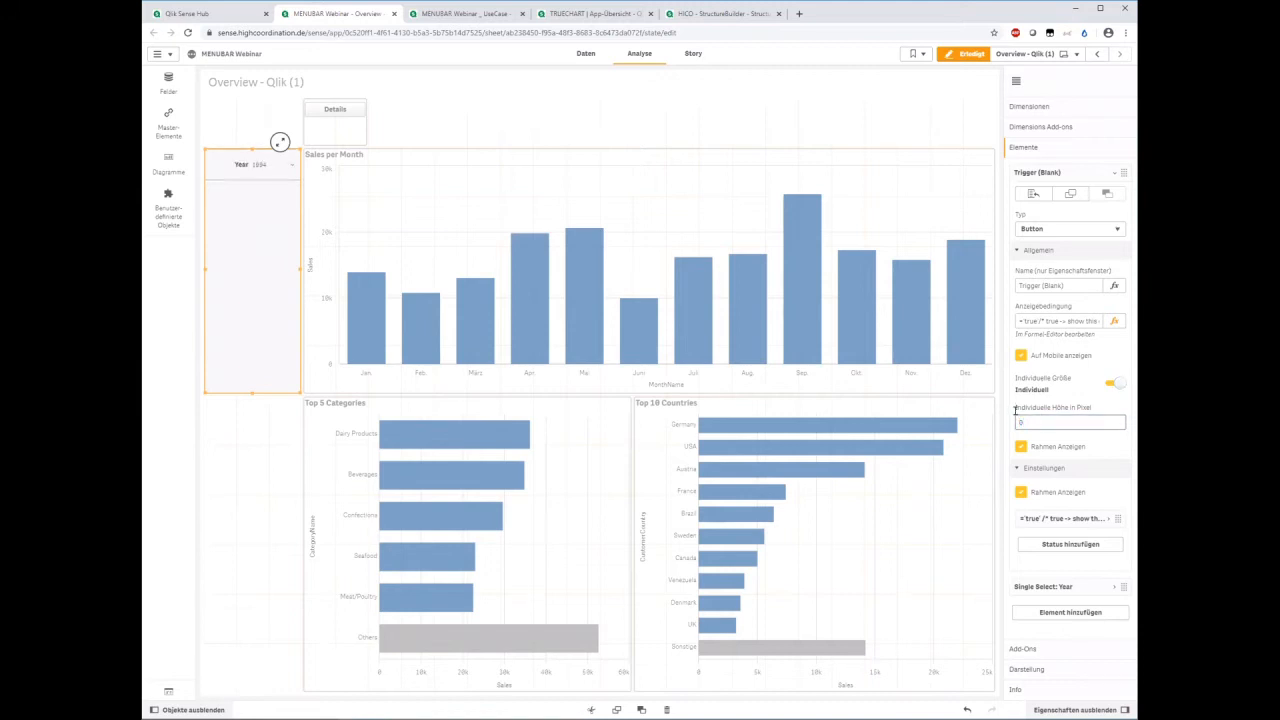
left_click(1040, 173)
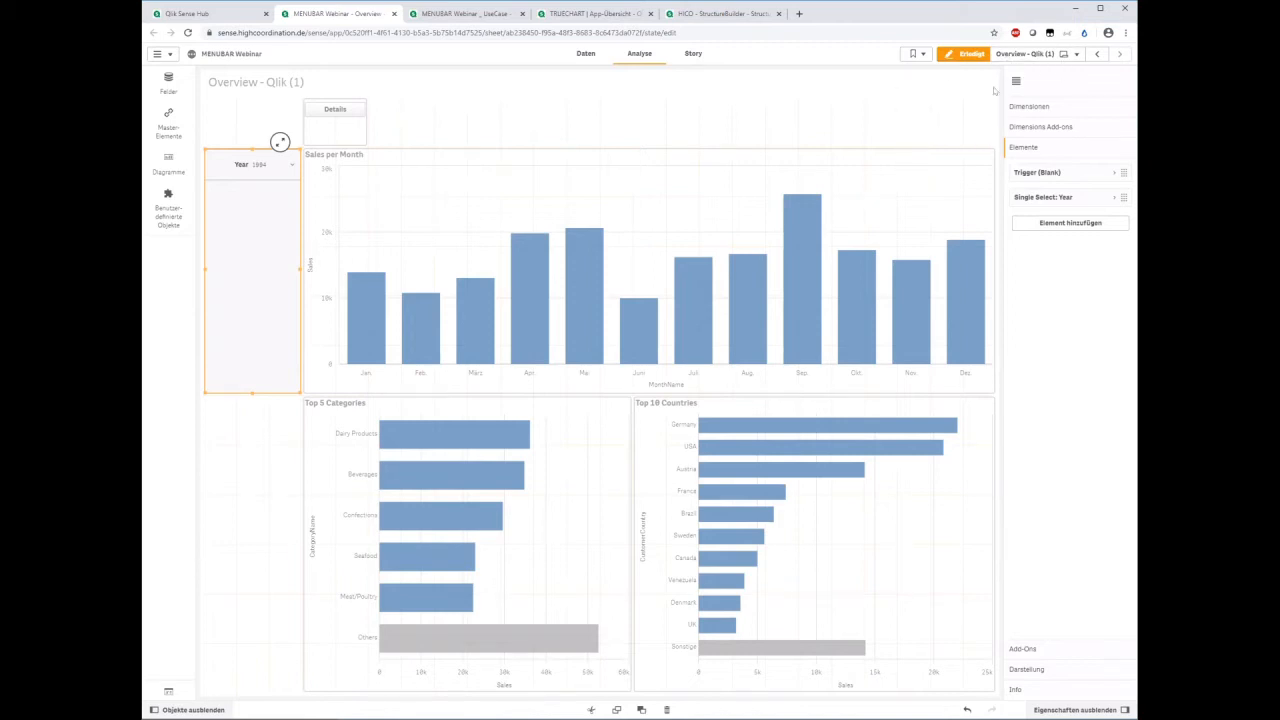
- Finish editing and check the ValueType selection on the Overview - Qlik (1) sheet
left_click(968, 54)
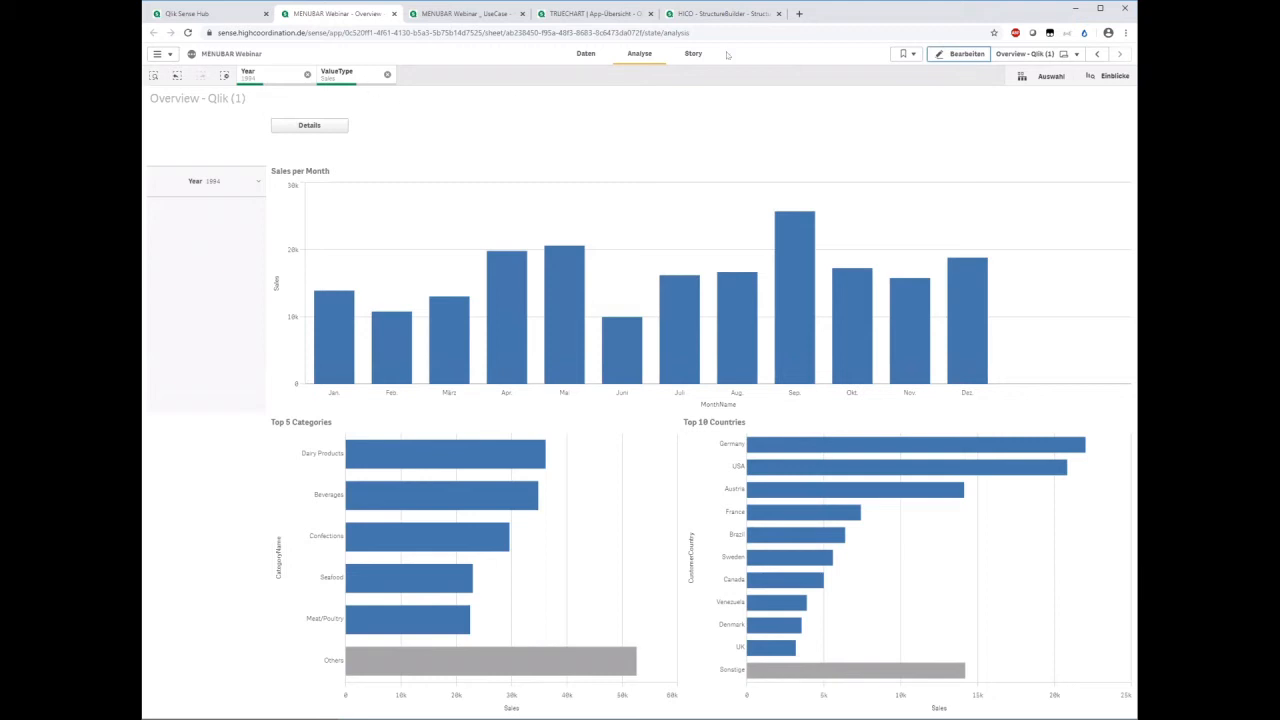
left_click(334, 80)
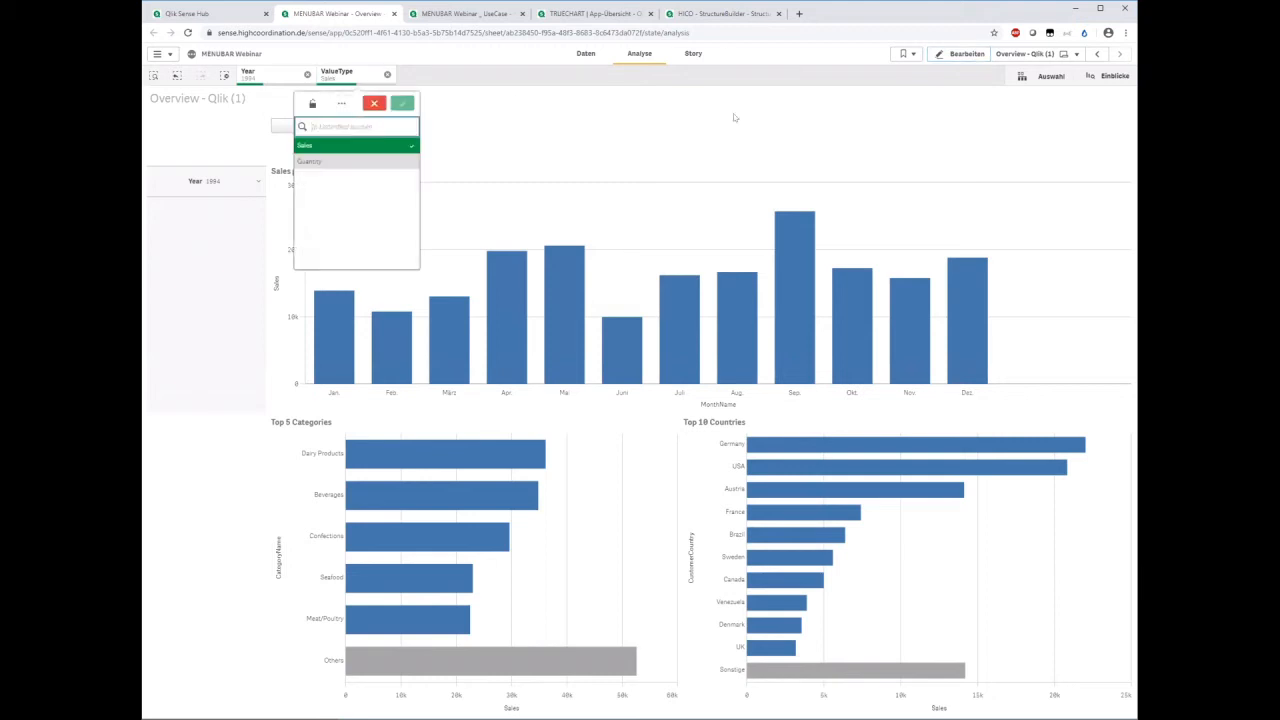
left_click(498, 154)
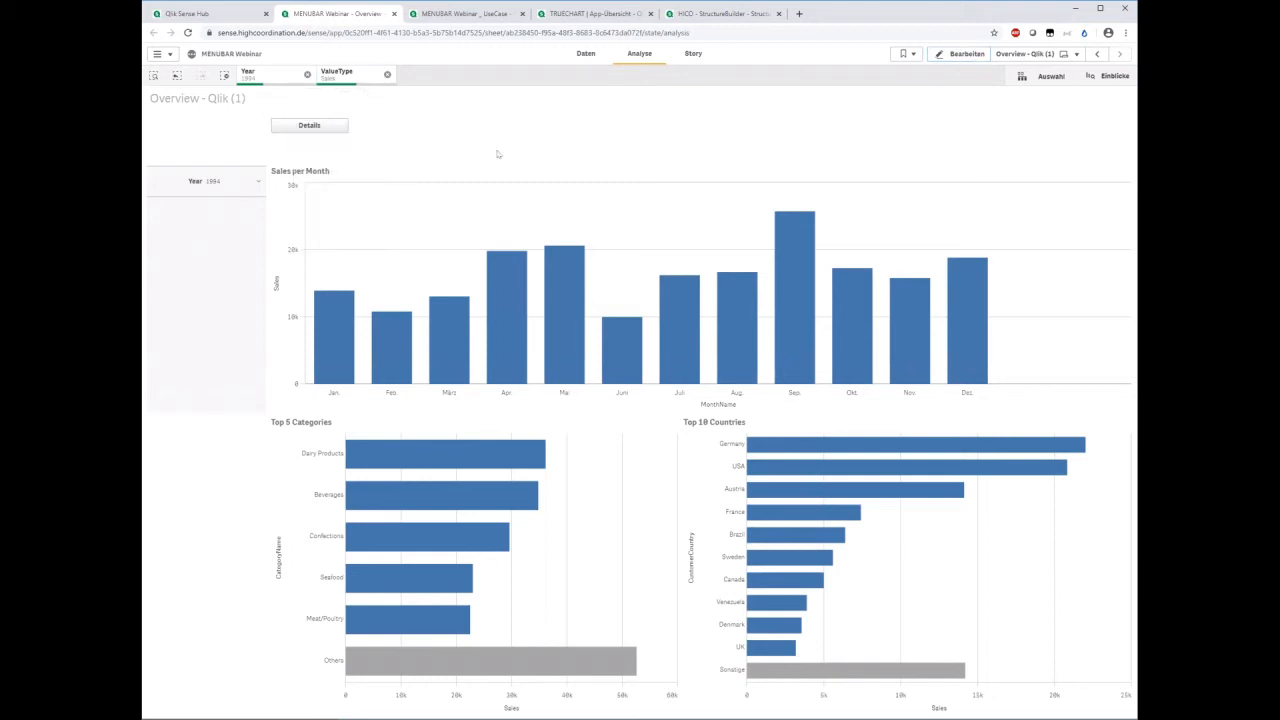
- Return to editing the sheet and add a third Menubar element of type Sense-Select
left_click(960, 54)
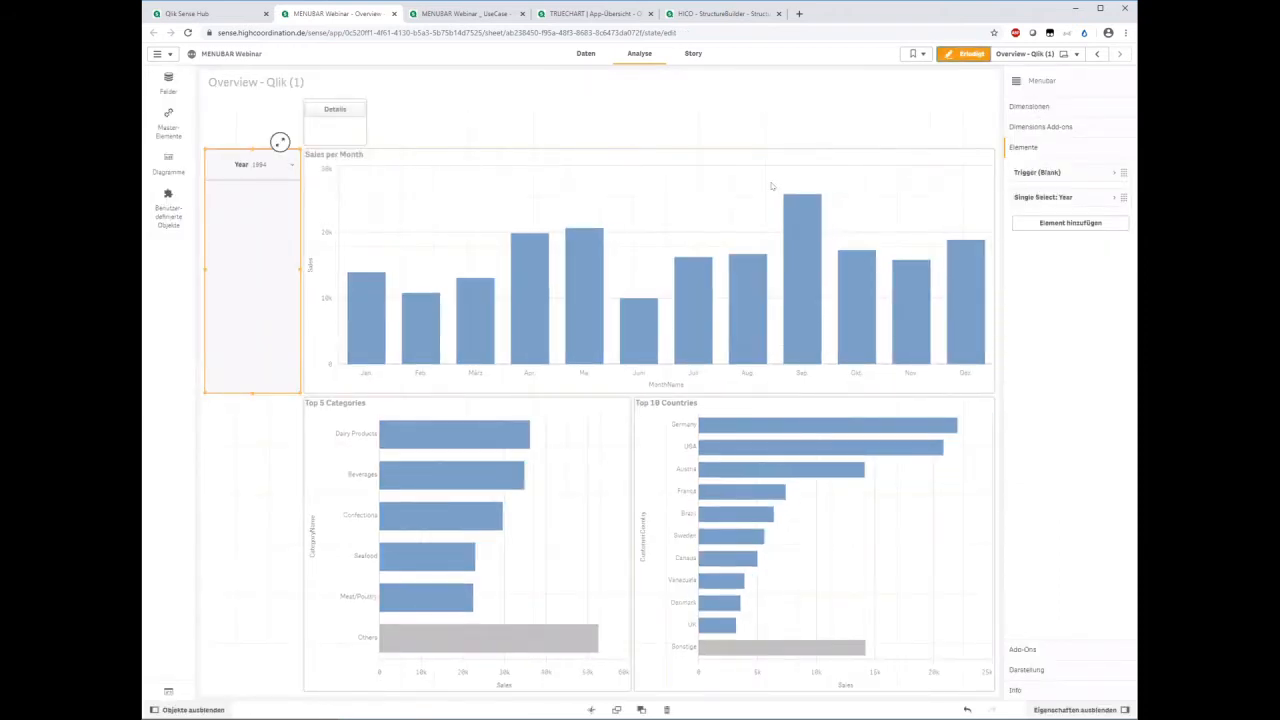
left_click(1049, 225)
left_click(1050, 277)
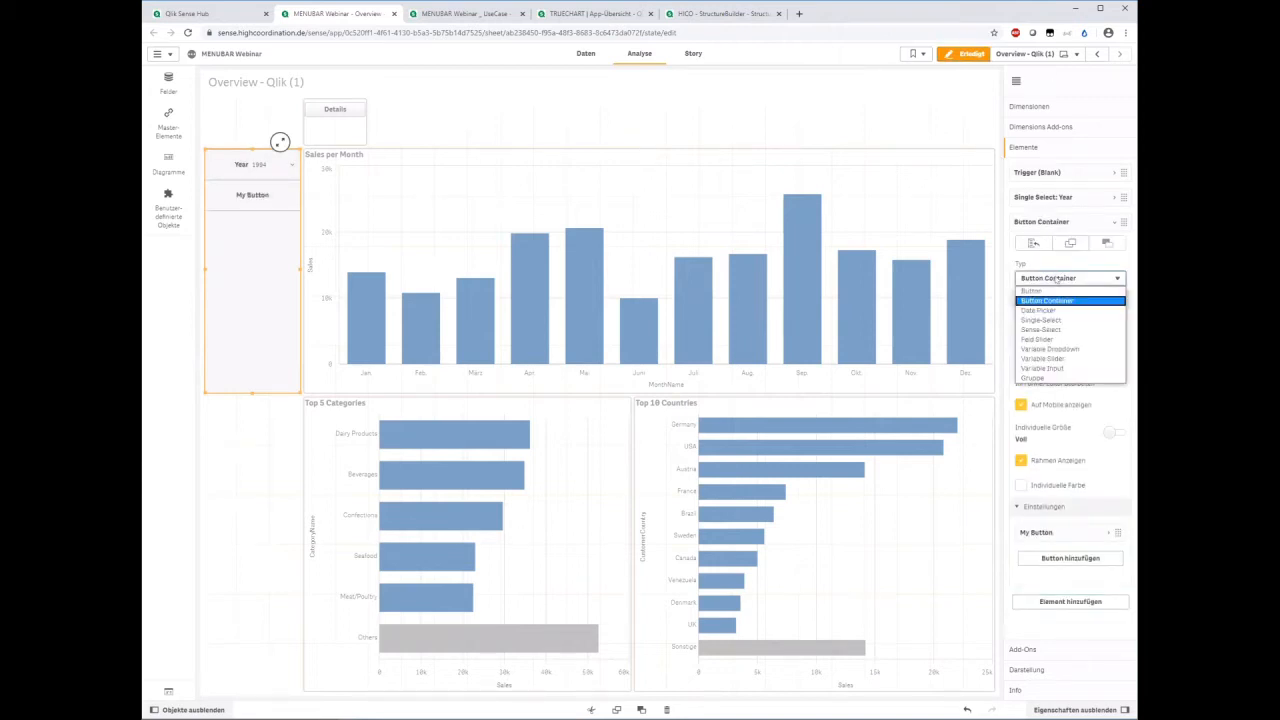
left_click(1043, 321)
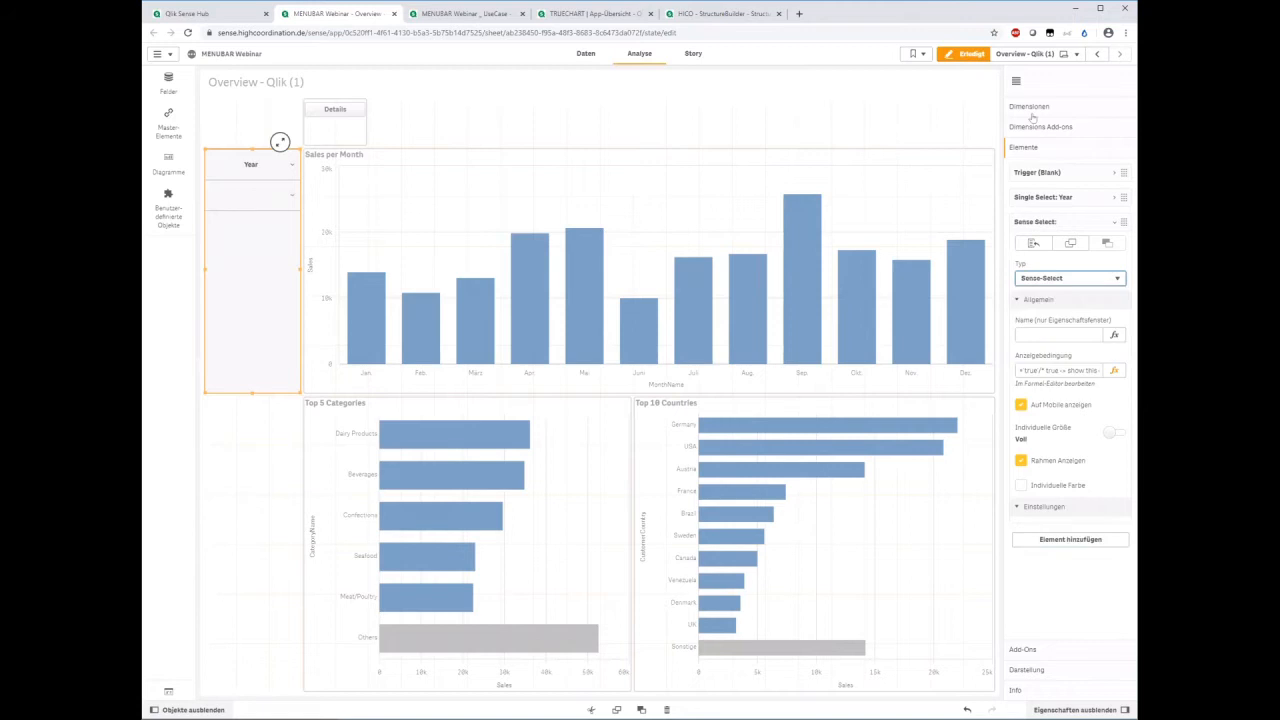
- Add the ValueType field as a new dimension of the Menubar
left_click(1032, 110)
left_click(1042, 133)
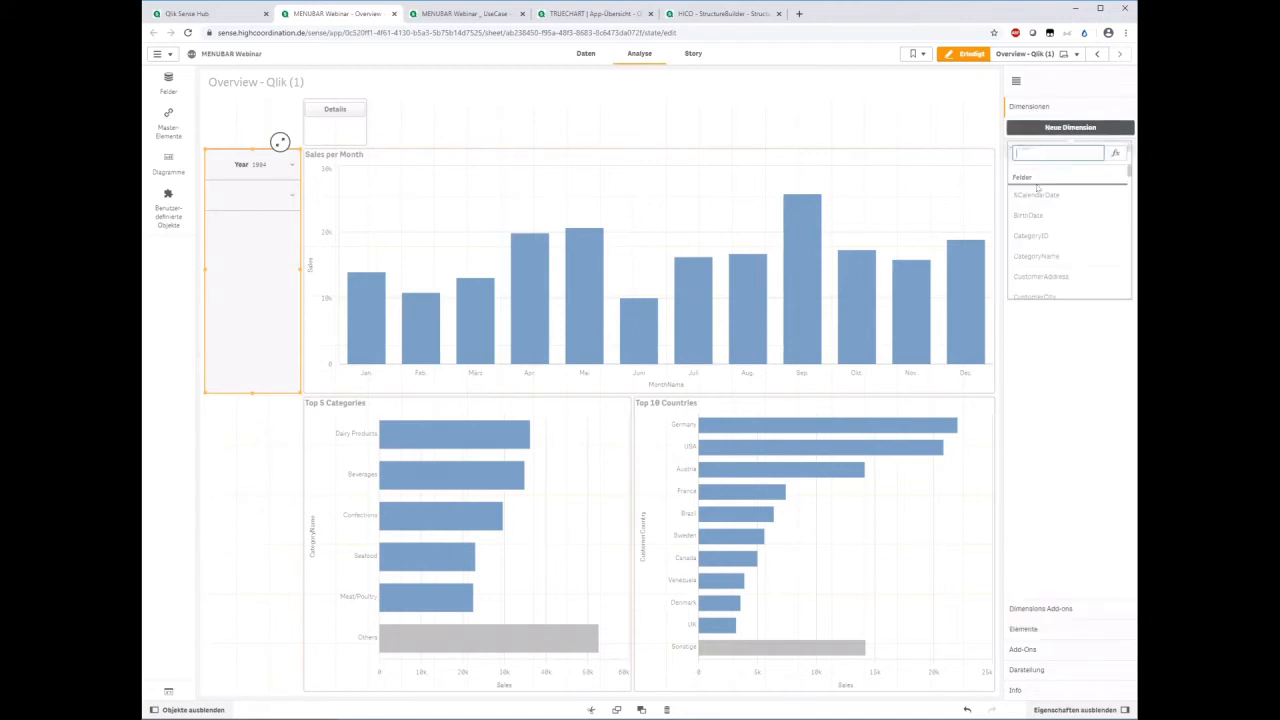
type("vcela")
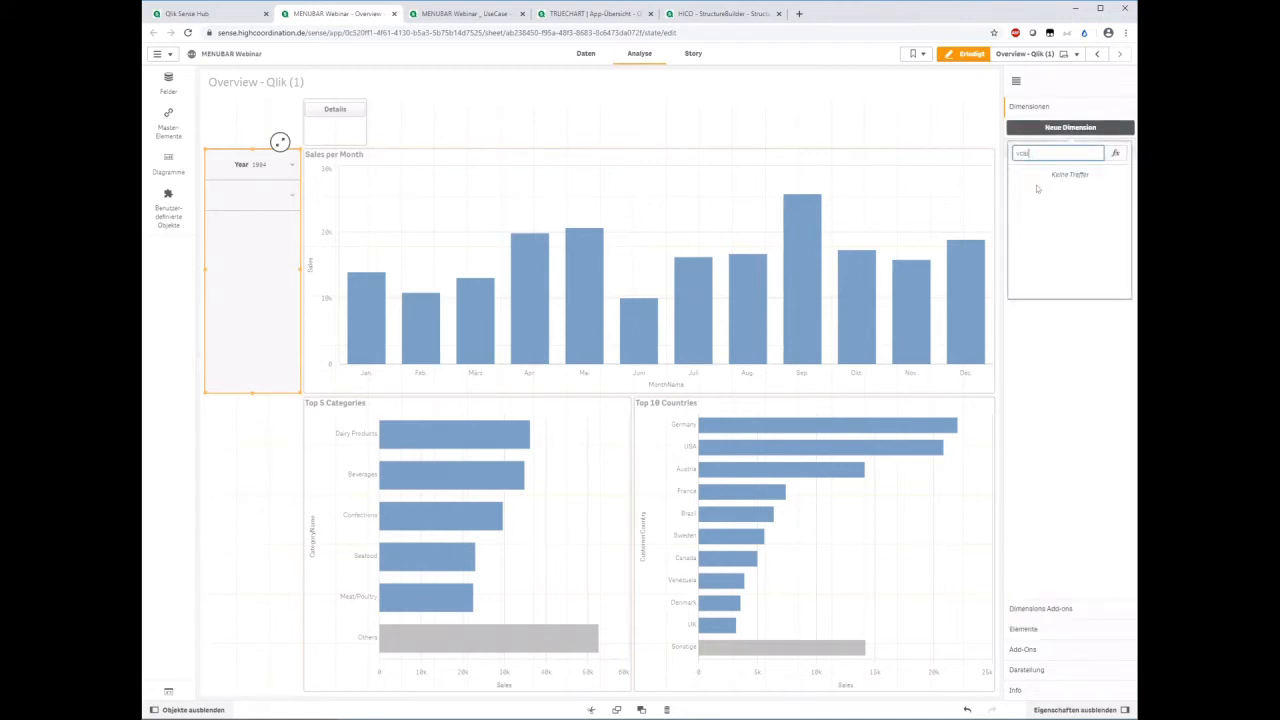
key("BackSpace")
key("BackSpace")
key("BackSpace")
type("a")
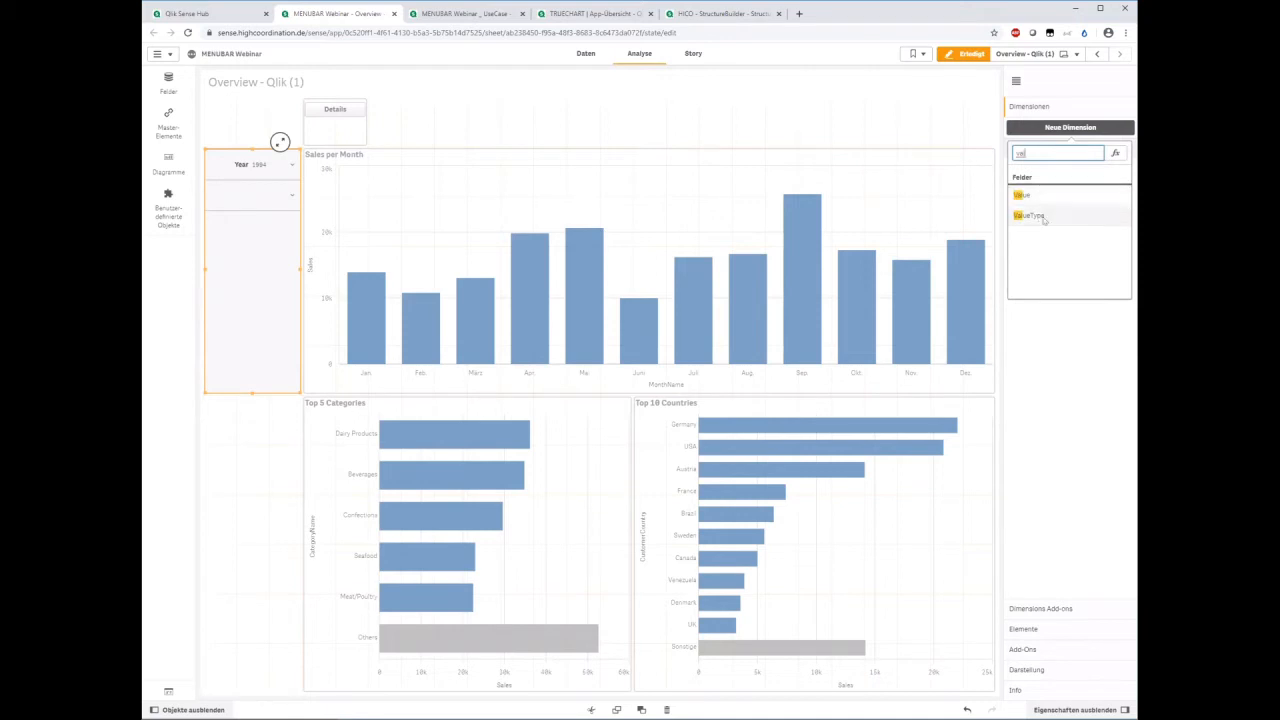
left_click(1030, 216)
- Assign the ValueType dimension to the new Sense-Select element
left_click(1023, 628)
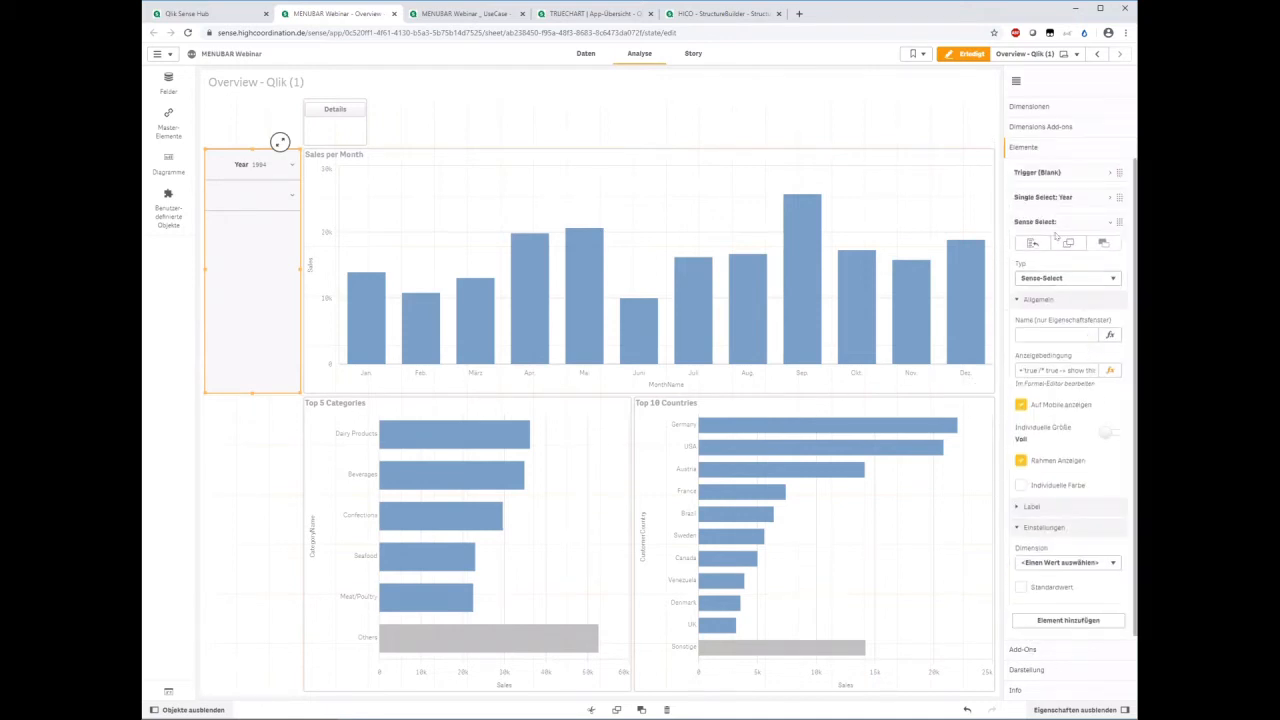
scroll(1036, 528, "down", 1)
left_click(1048, 560)
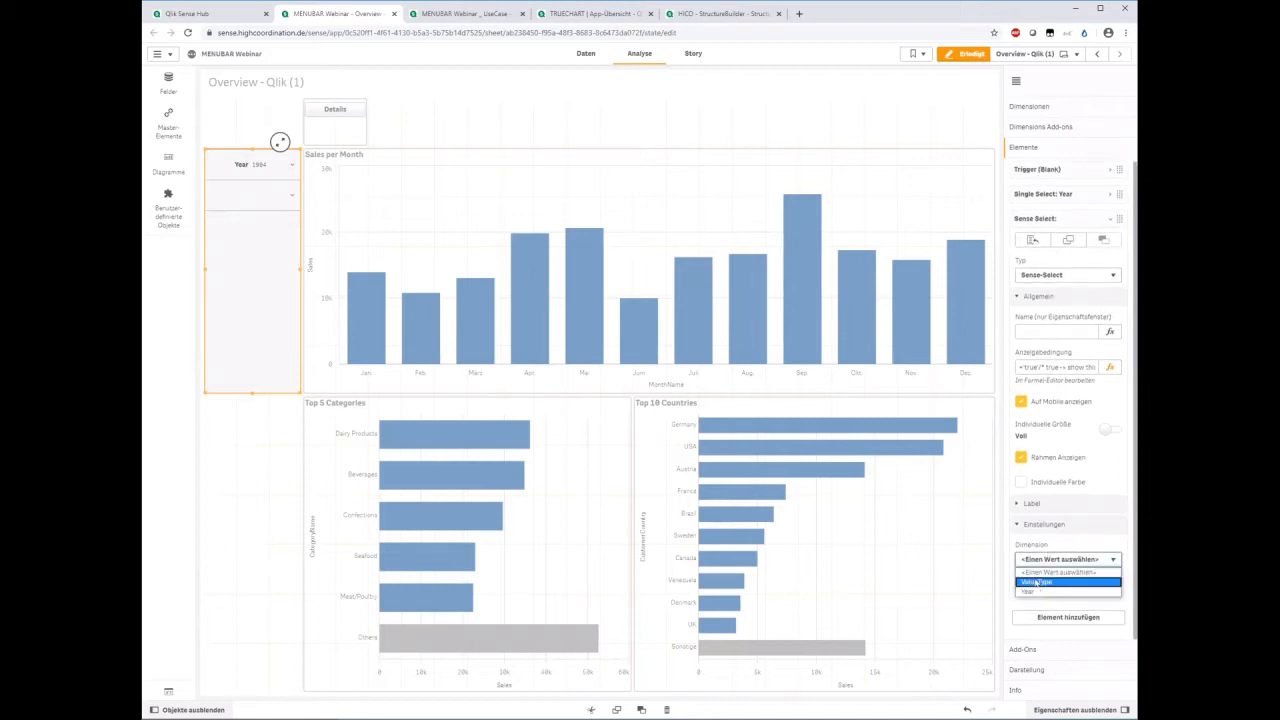
left_click(1036, 582)
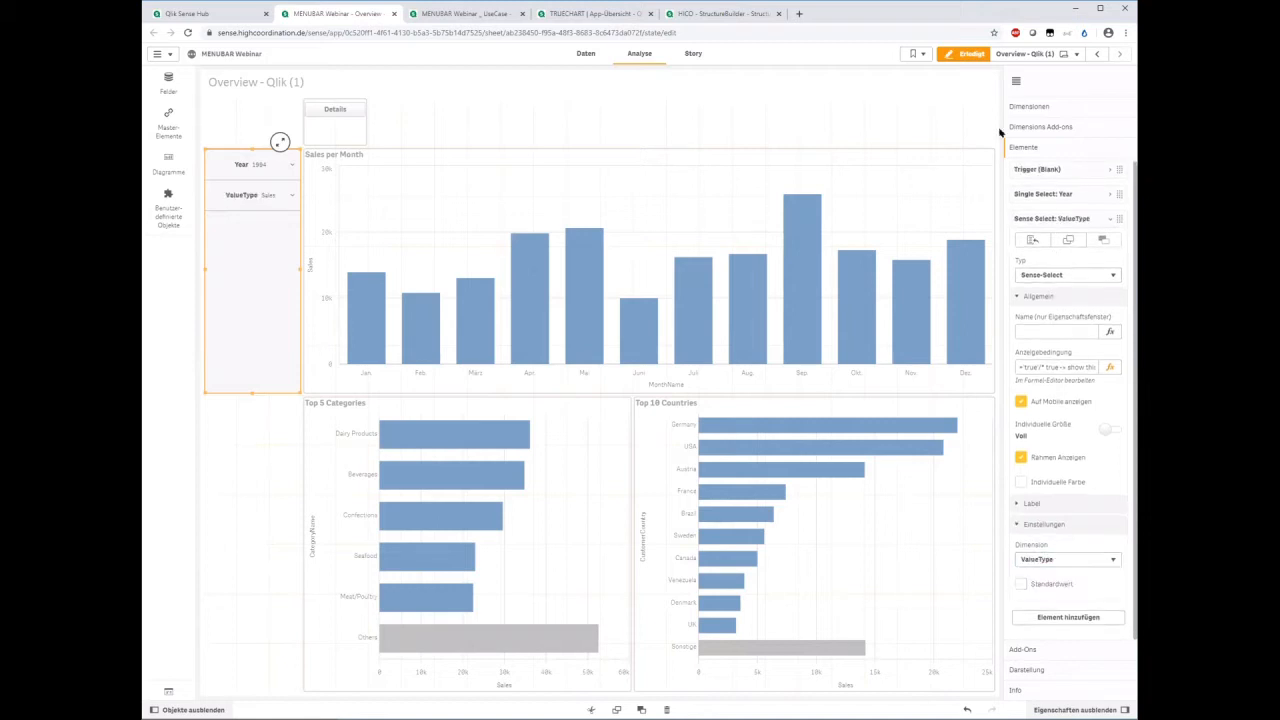
- Finish editing and test the ValueType dropdown by selecting Quantity and switching back to Sales
left_click(968, 54)
left_click(200, 211)
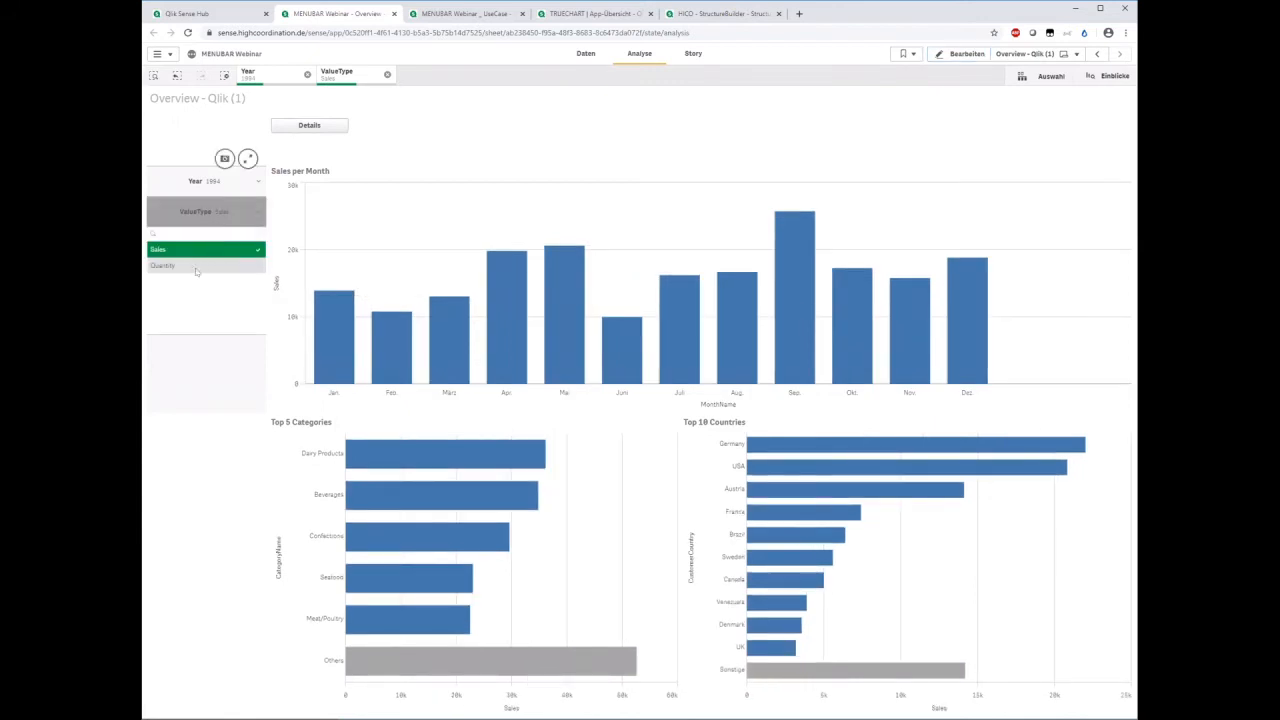
left_click(197, 265)
left_click(211, 251)
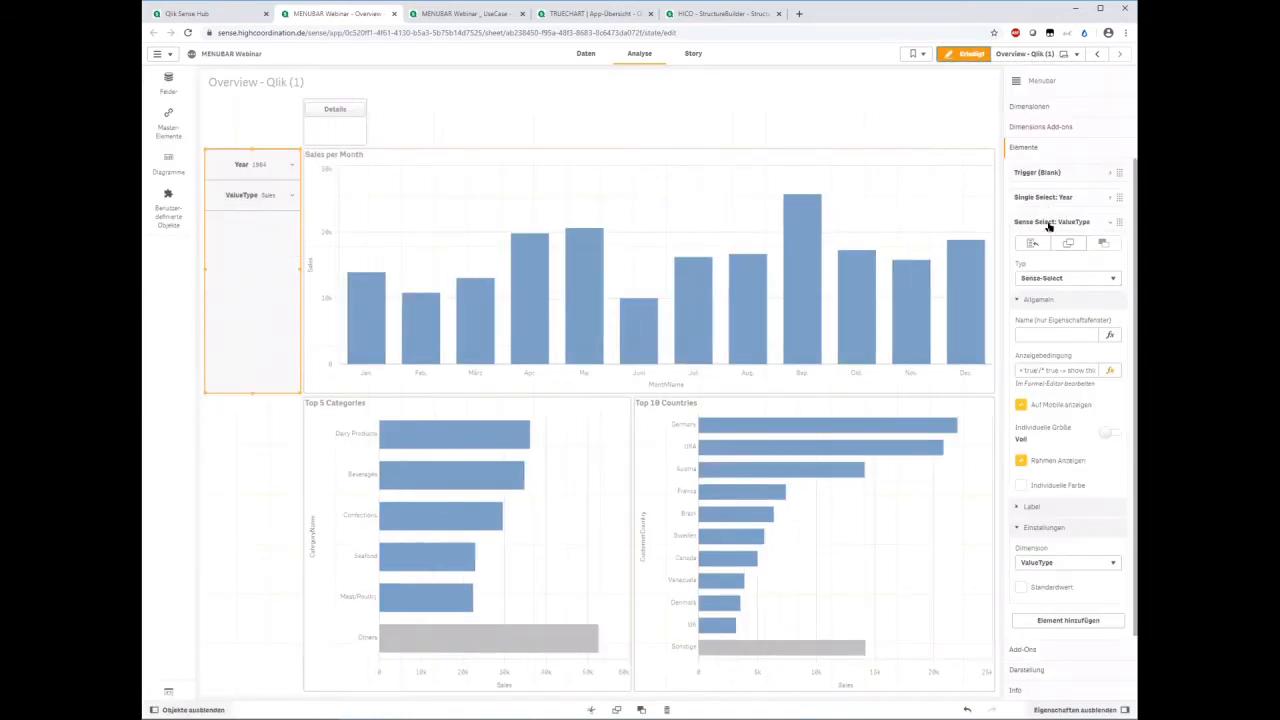
- Change the ValueType element's type to Button Container and name its button Sales
left_click(1054, 280)
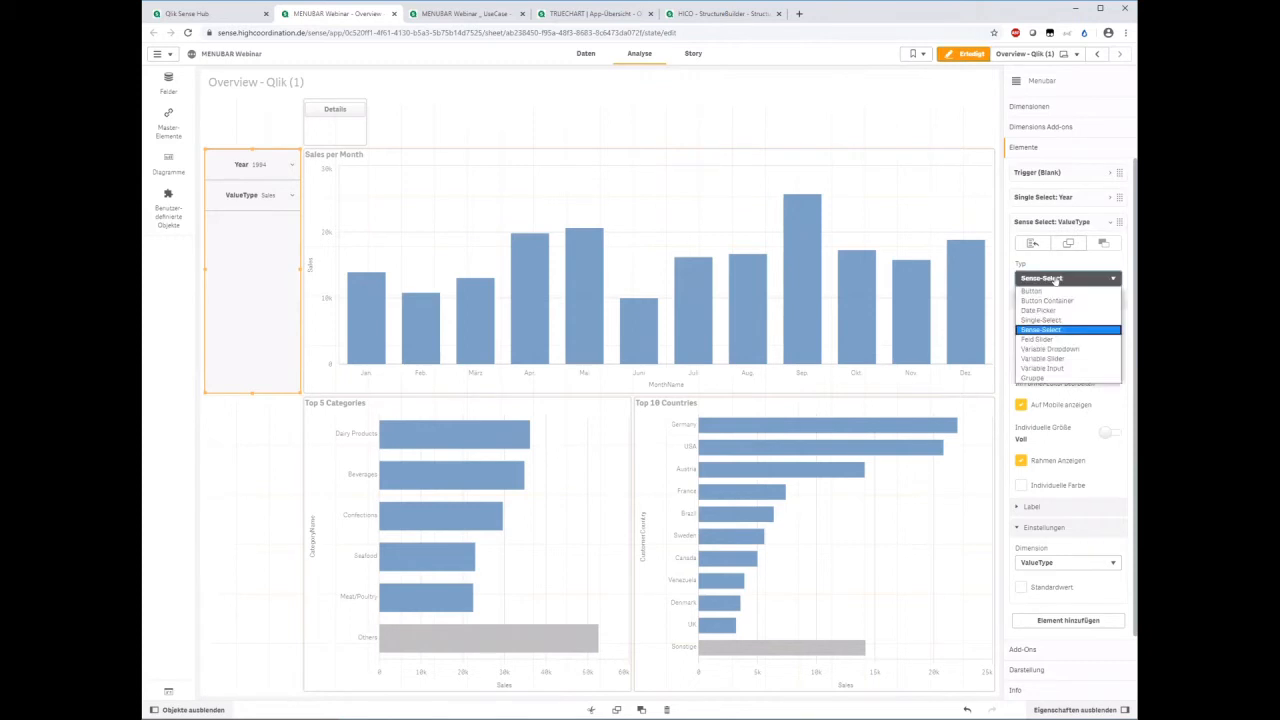
left_click(1047, 300)
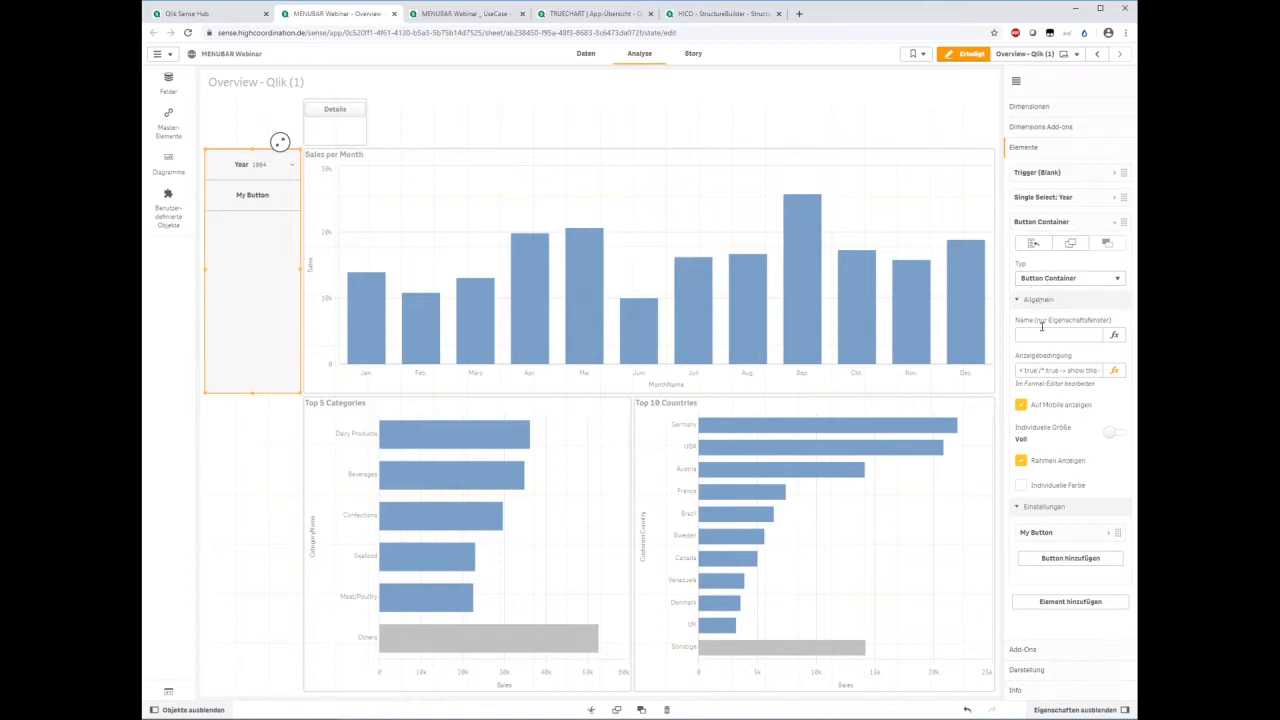
left_click(1052, 534)
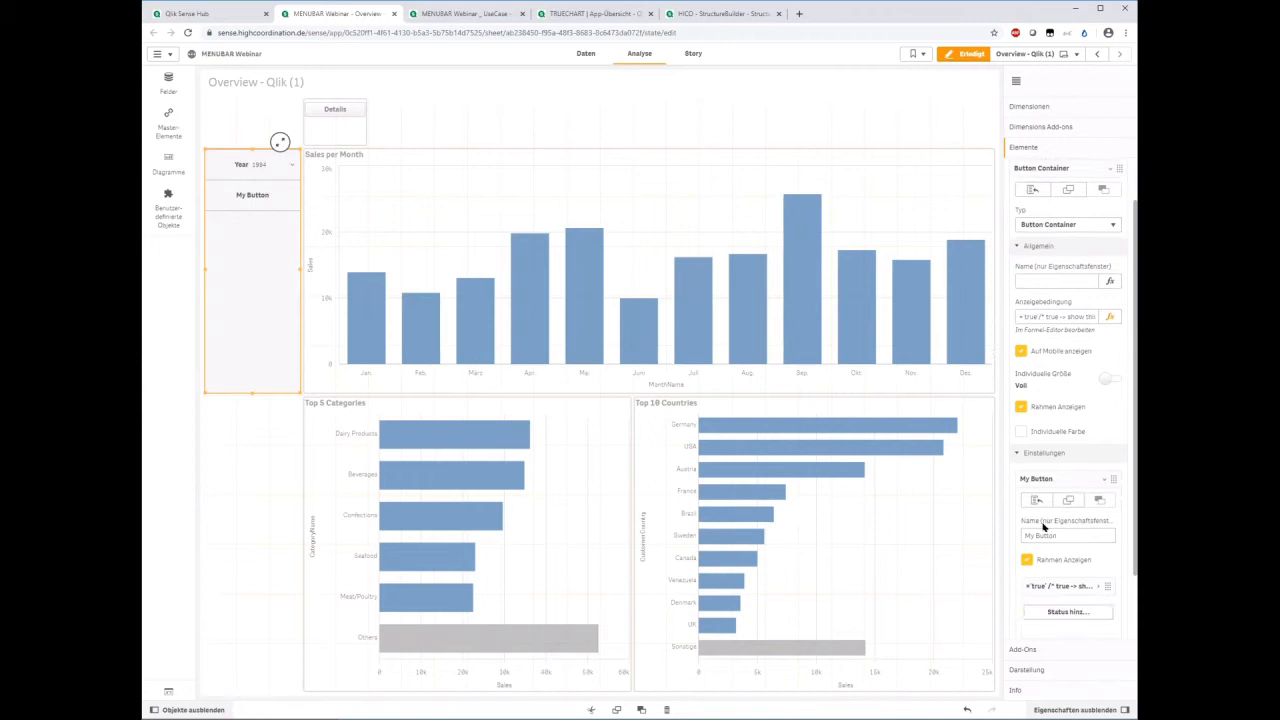
left_click_drag(1065, 534, 1012, 530)
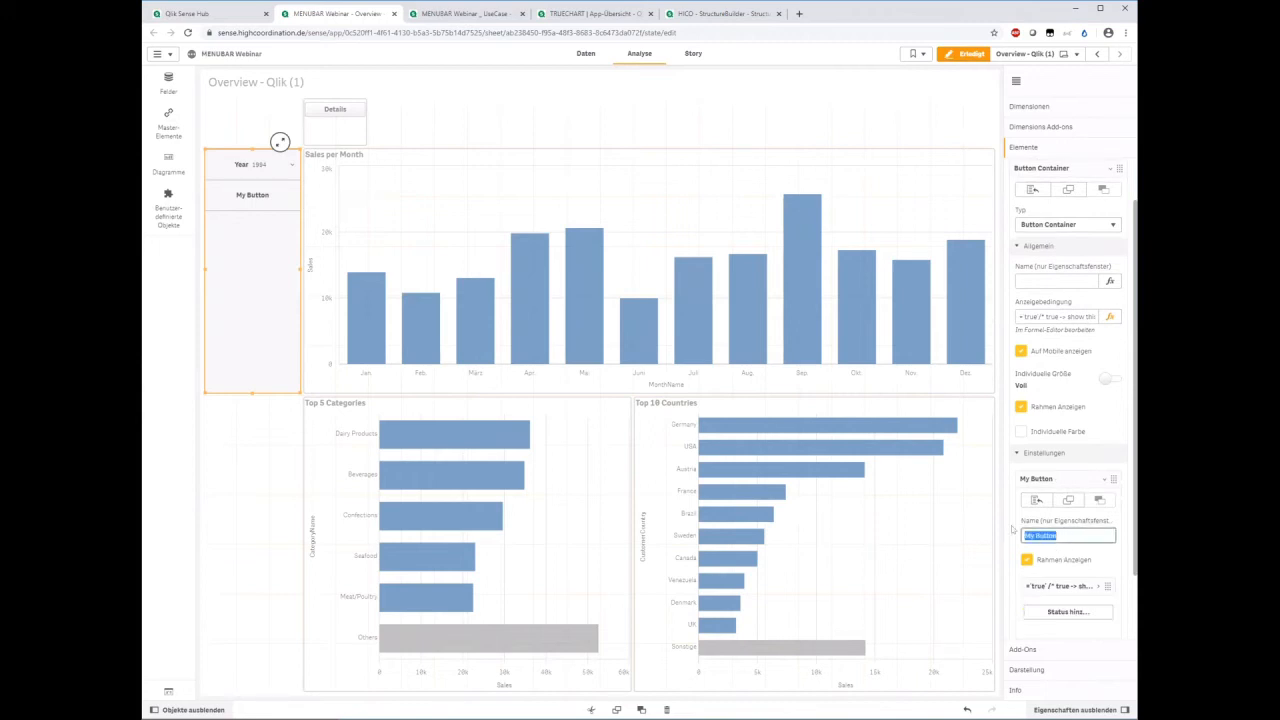
type("Sales")
left_click(1012, 530)
- Give the Sales button's status an on-click Selektiere Wert(e) action that selects the value Sales in the ValueType field
scroll(1060, 530, "down", 1)
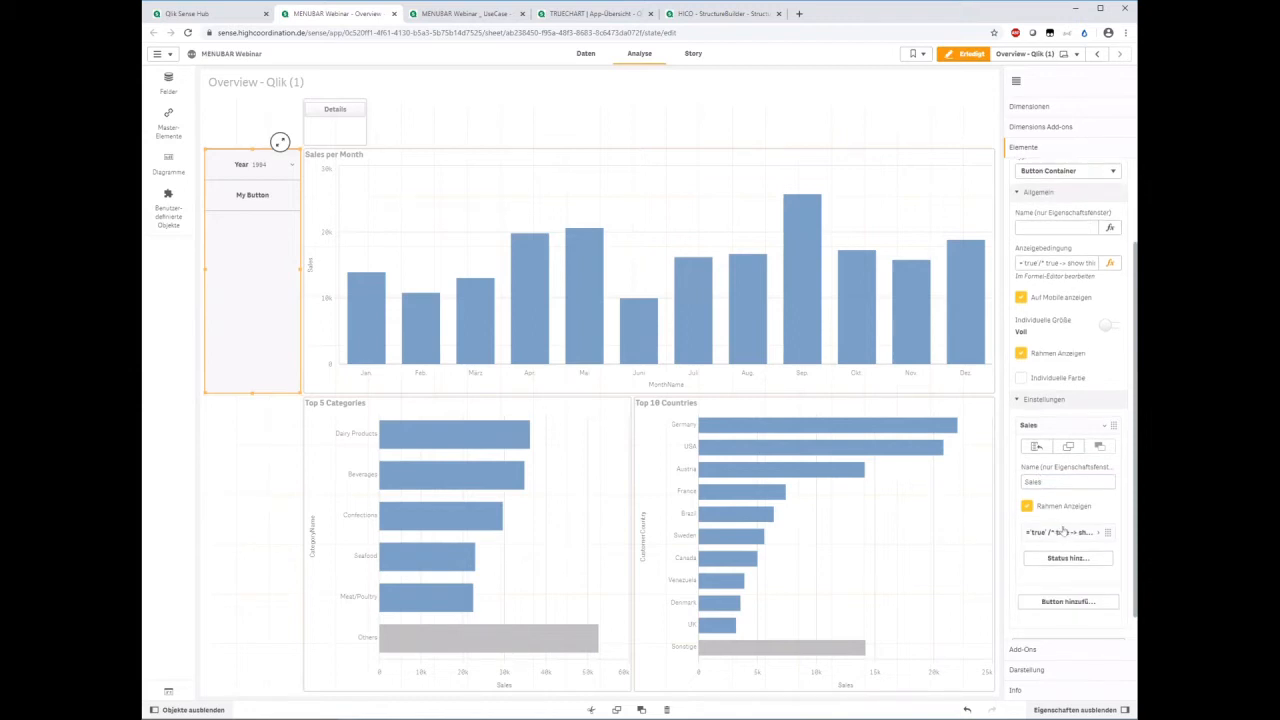
left_click(1064, 536)
scroll(1065, 536, "down", 1)
left_click(1067, 526)
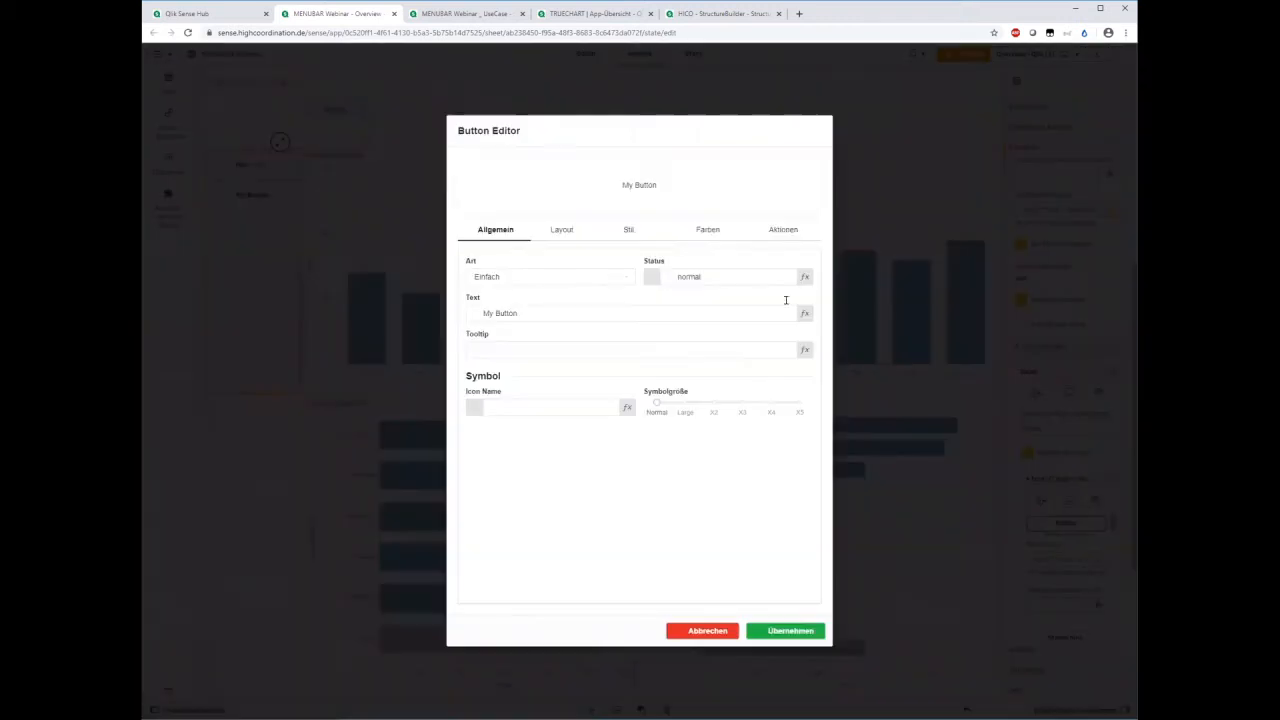
left_click(787, 230)
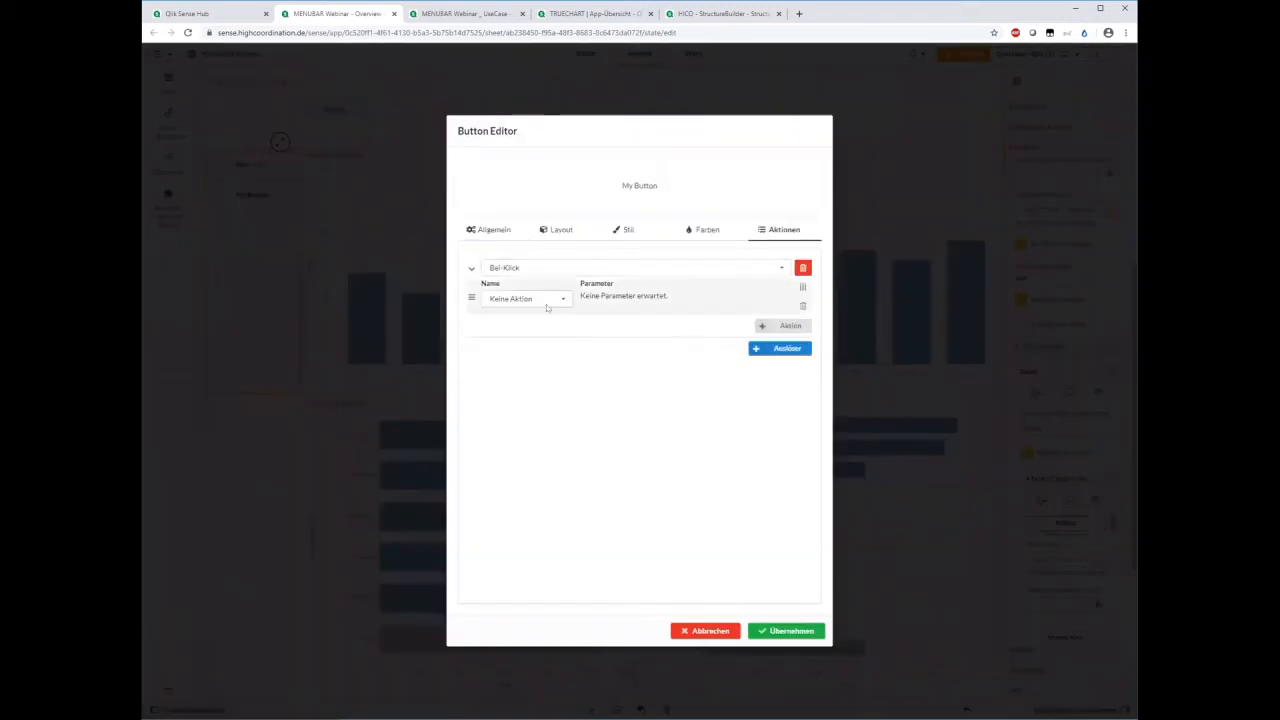
left_click(543, 299)
type("sel")
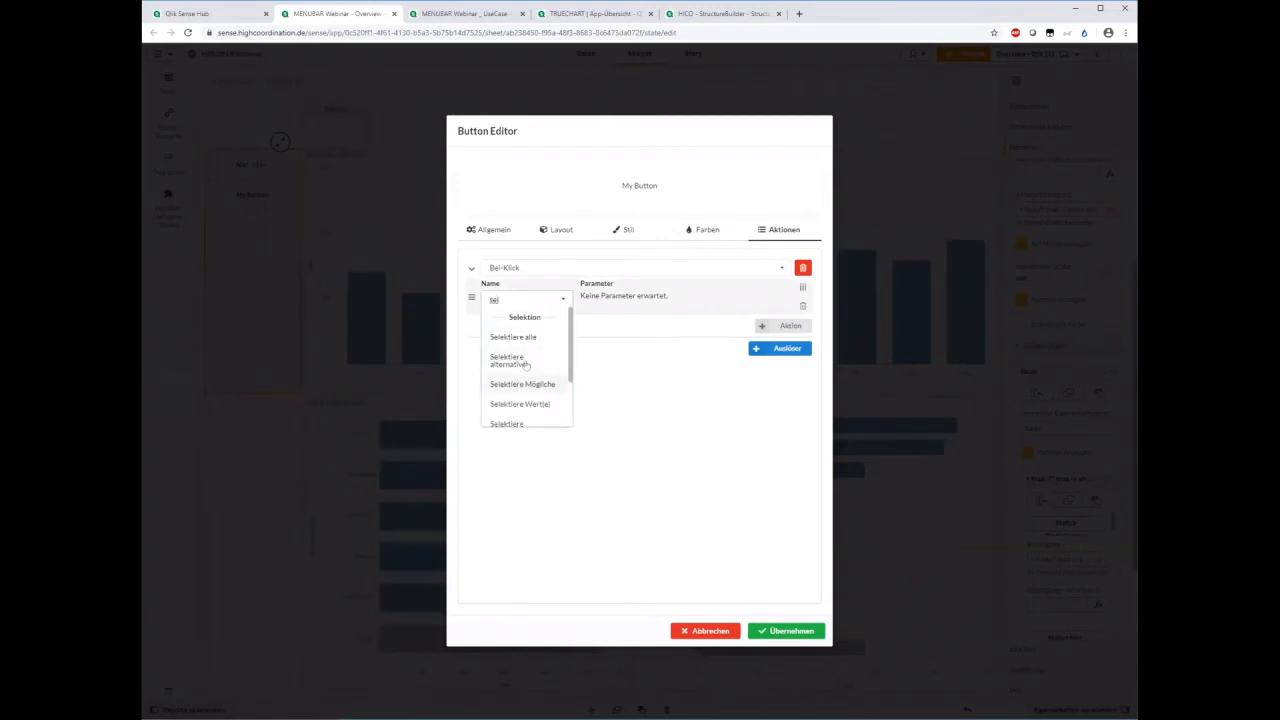
left_click(531, 403)
left_click(590, 336)
left_click(606, 373)
left_click(724, 334)
type("Sales")
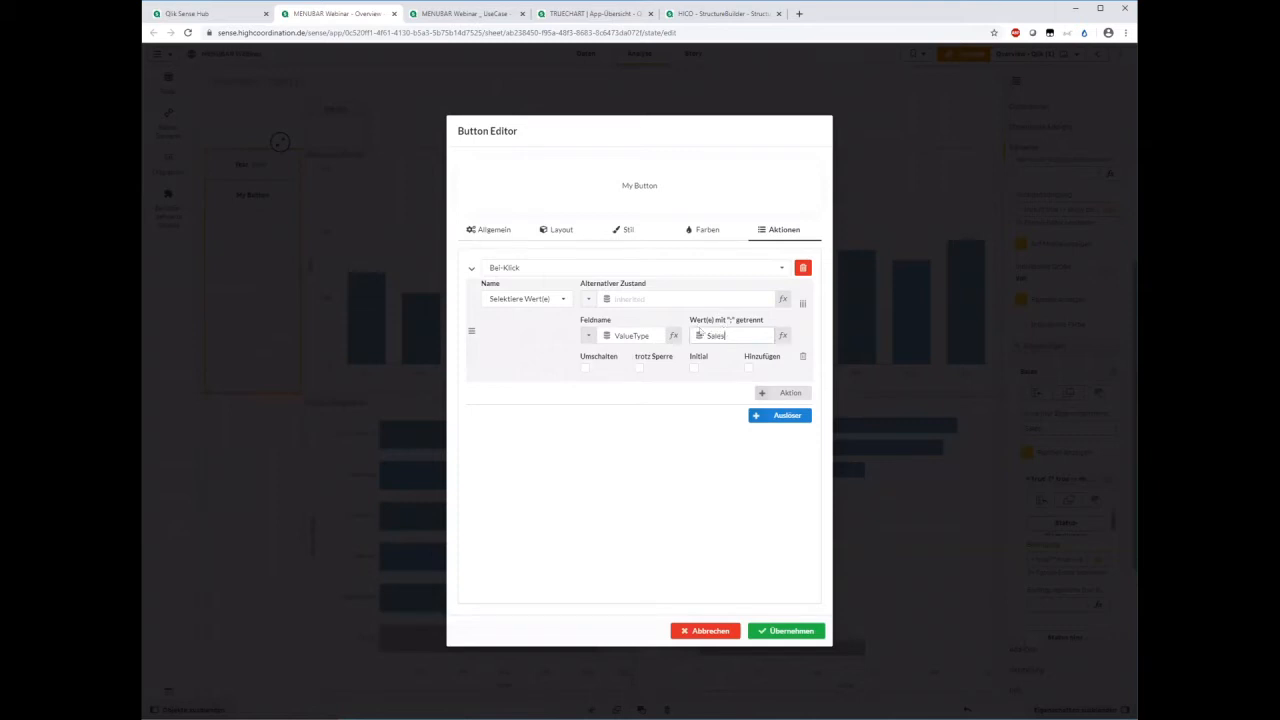
- Set the button's text to Sales, give it the fa-bullhorn icon and apply the button settings
left_click(470, 224)
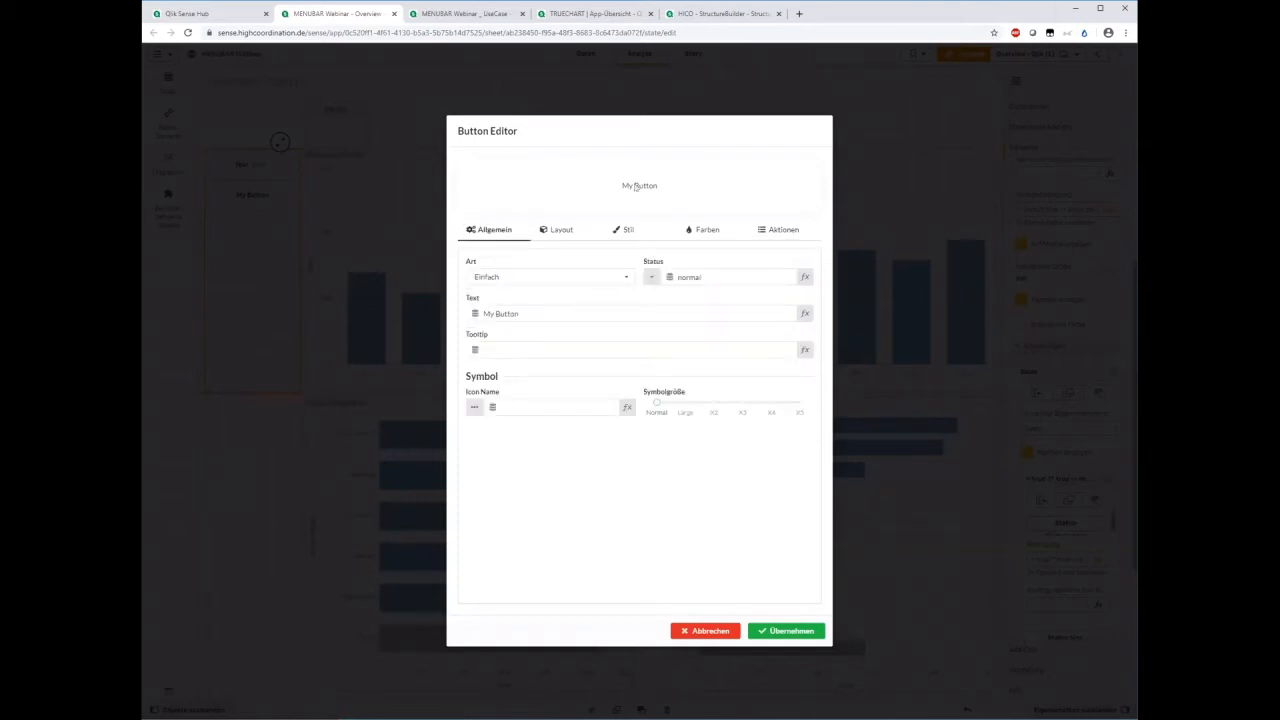
triple_click(474, 309)
type("Sales")
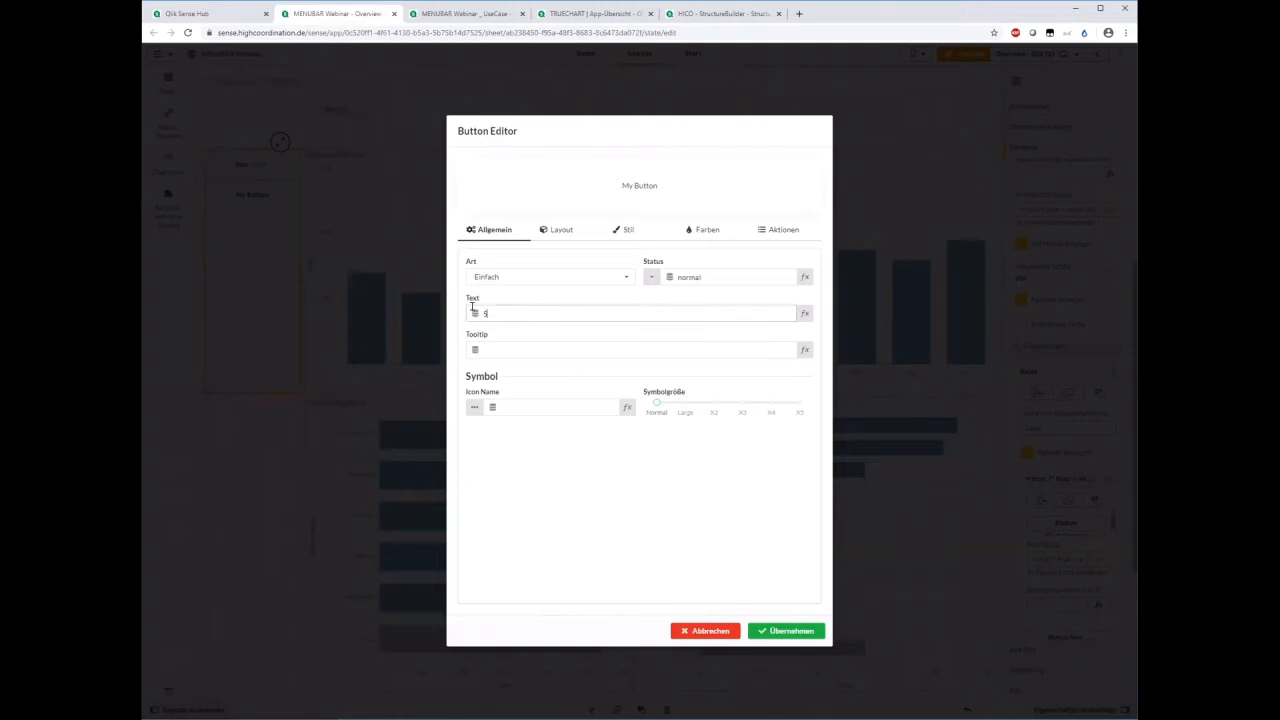
left_click(474, 407)
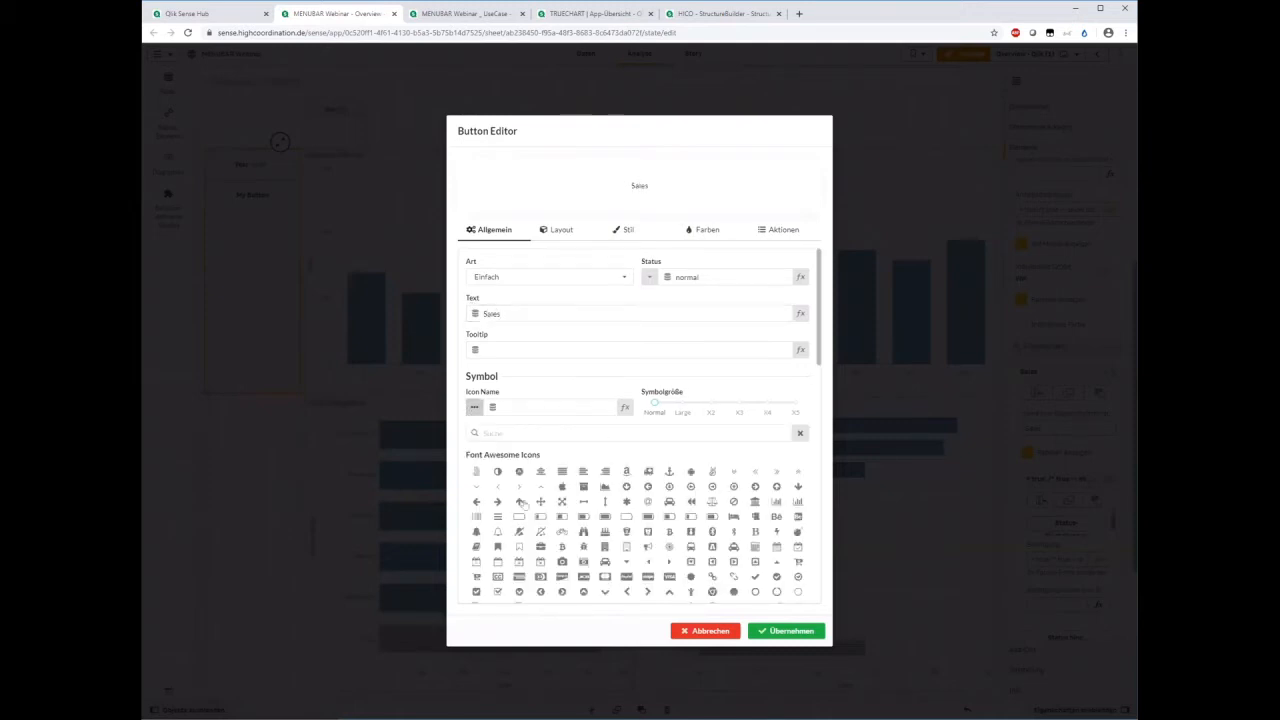
scroll(646, 495, "down", 1)
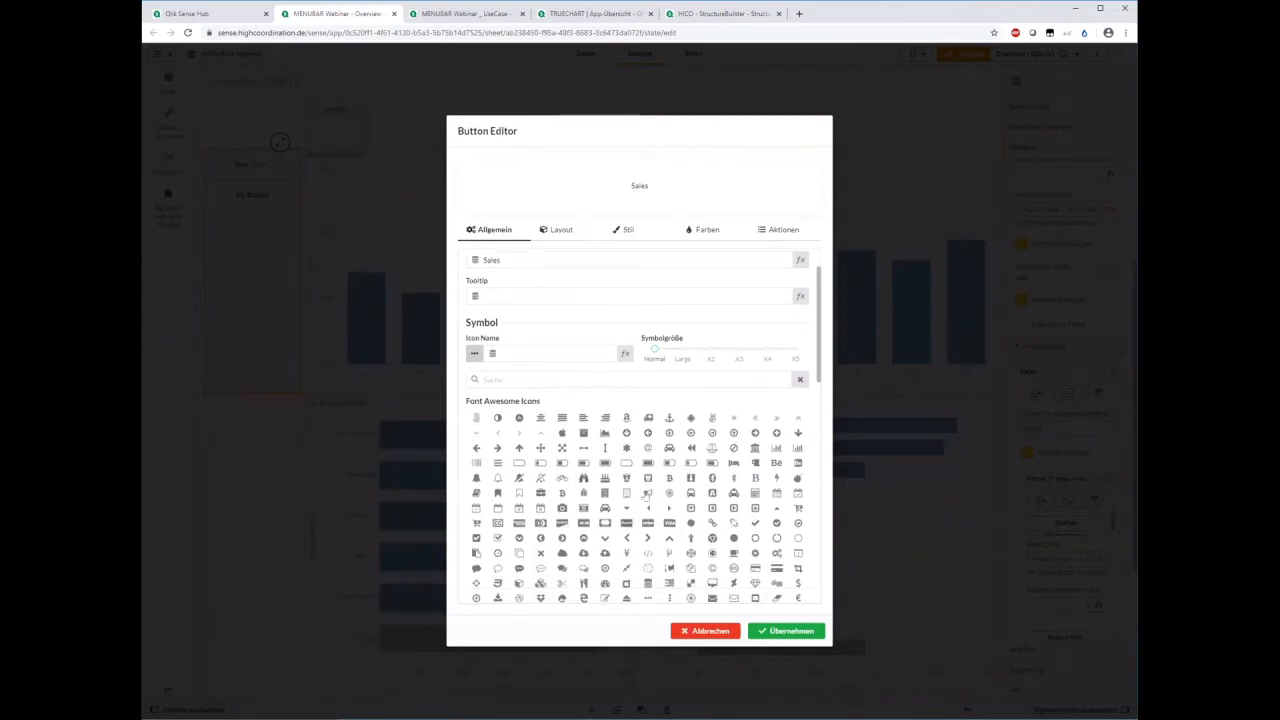
left_click(646, 493)
left_click(790, 631)
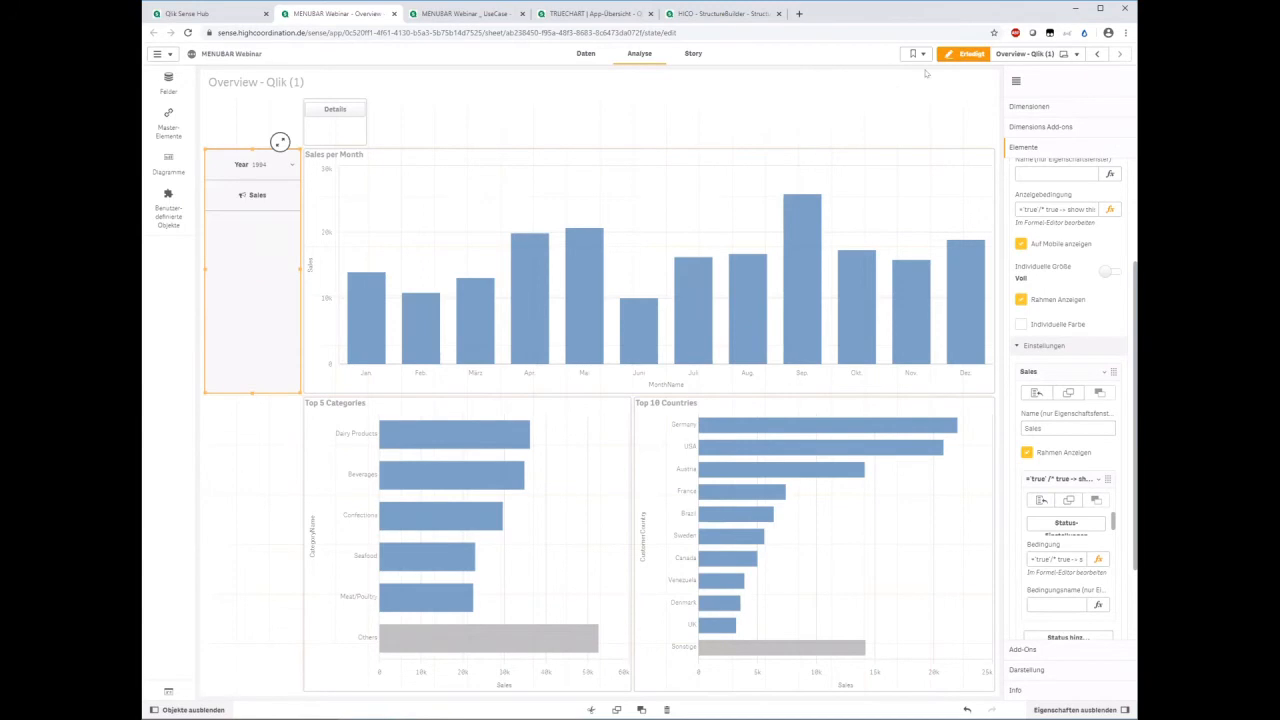
- Finish editing and test the Sales button on the sheet
left_click(963, 54)
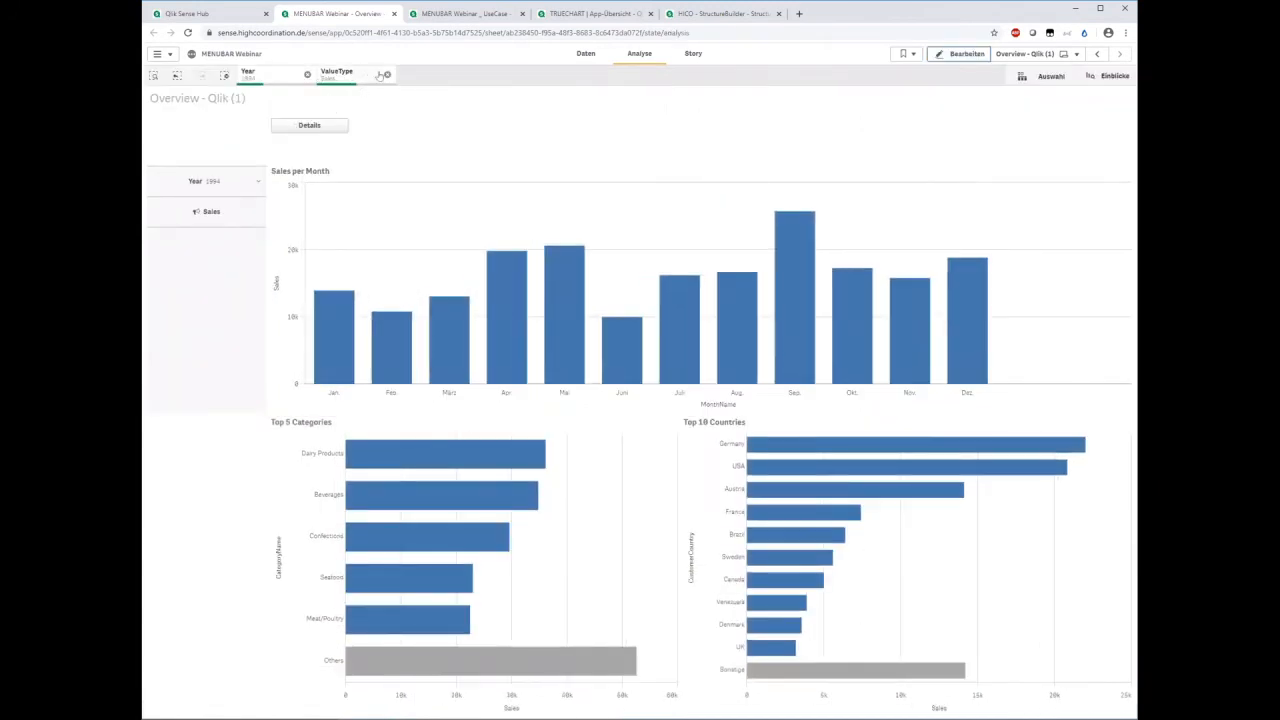
left_click(211, 212)
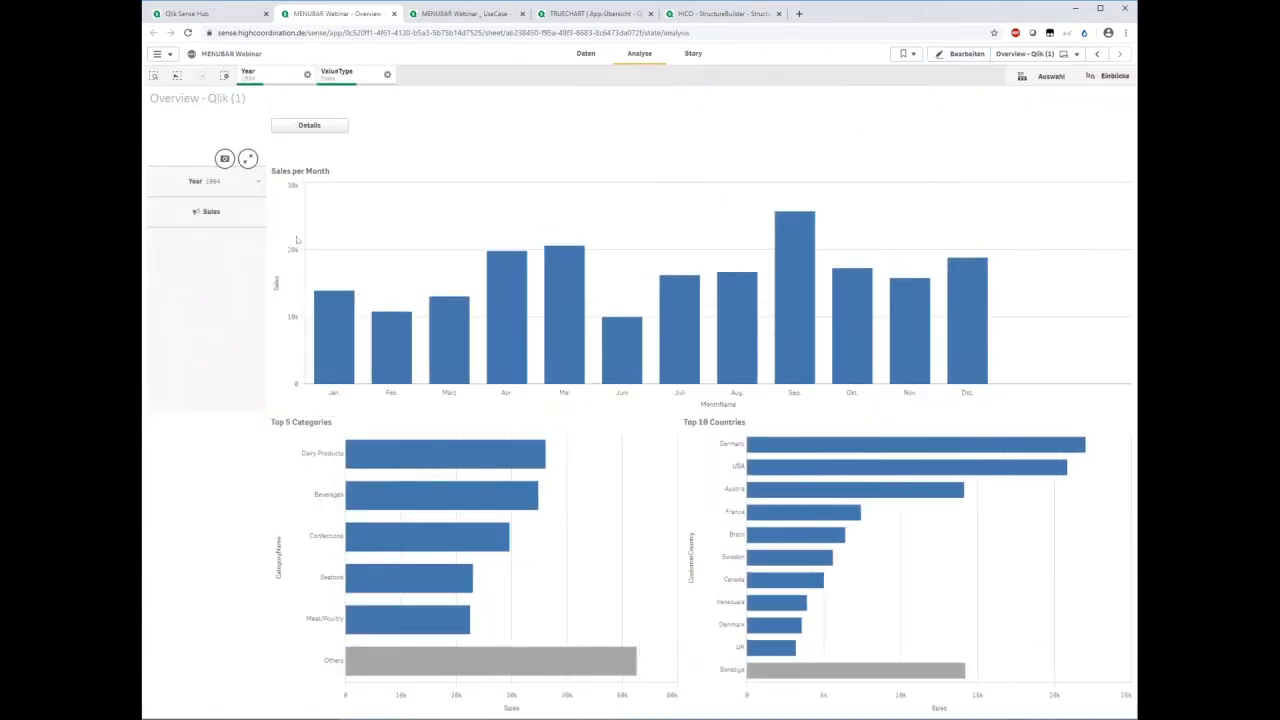
- Return to editing the sheet and reopen the Sales button's status settings in the Button Editor
left_click(940, 53)
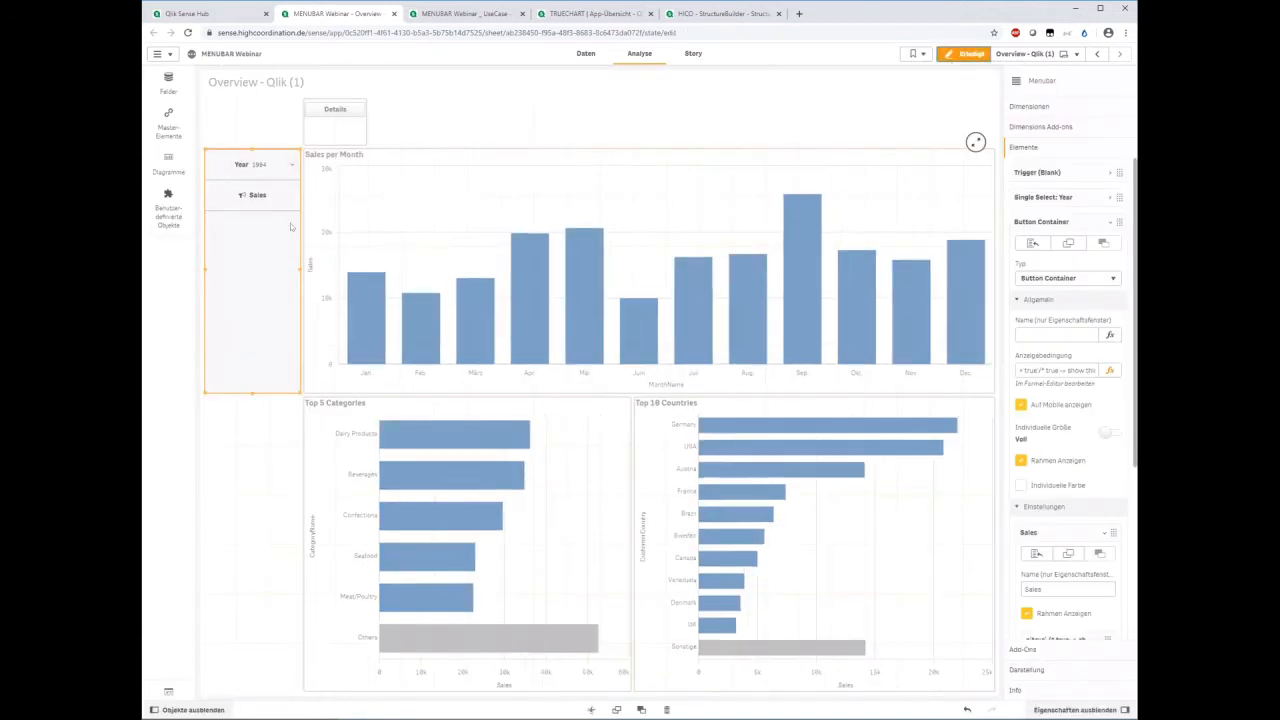
left_click(1036, 300)
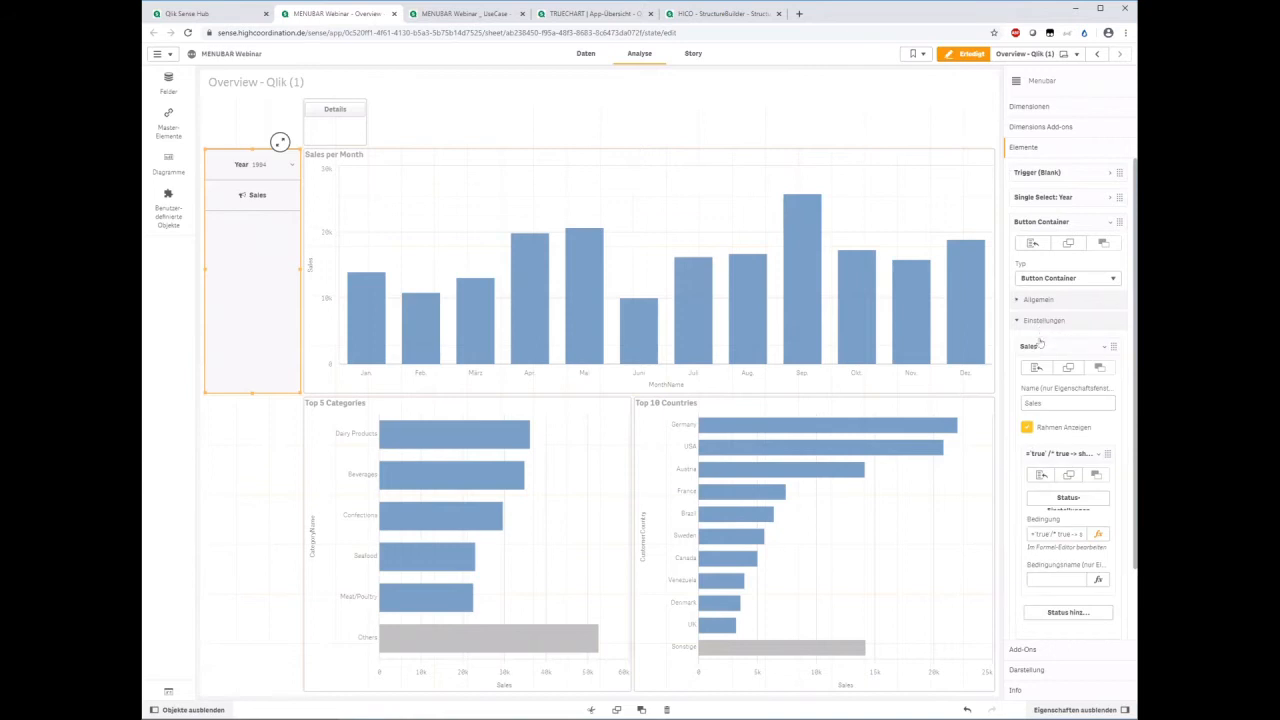
left_click(1060, 497)
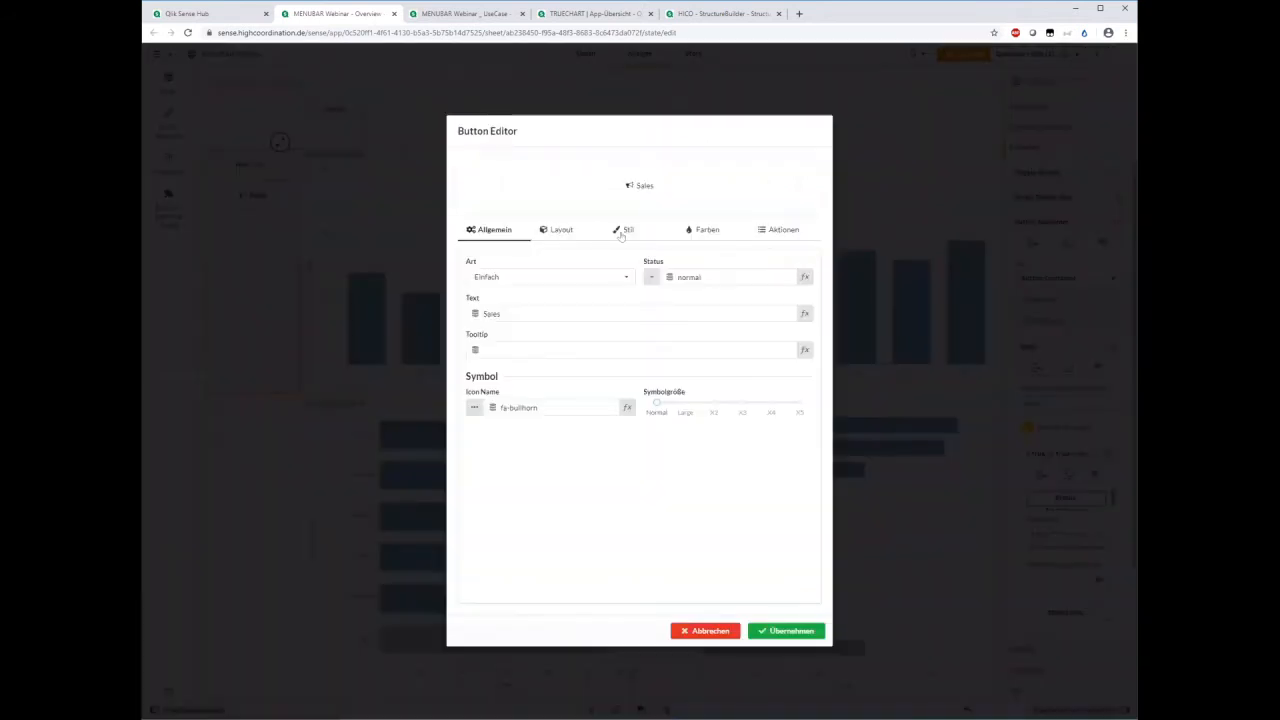
- Try a custom border on the Sales button and reset the border to Standard
left_click(621, 232)
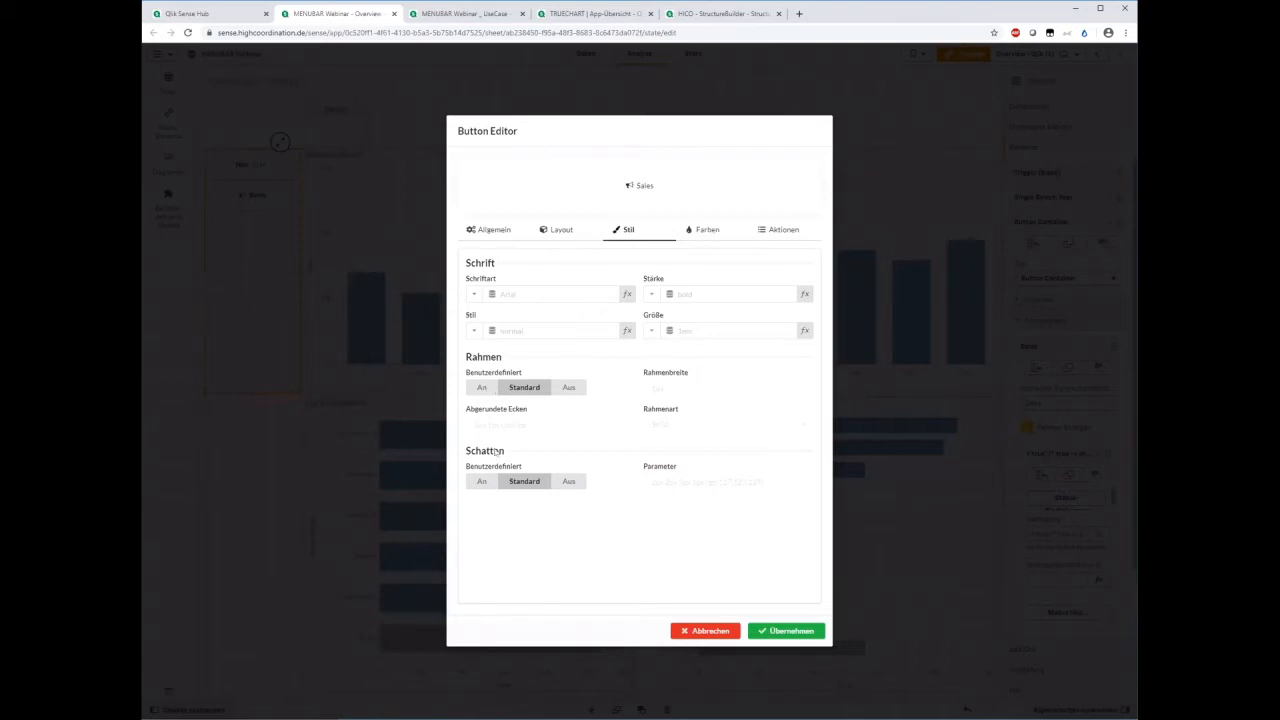
left_click(492, 388)
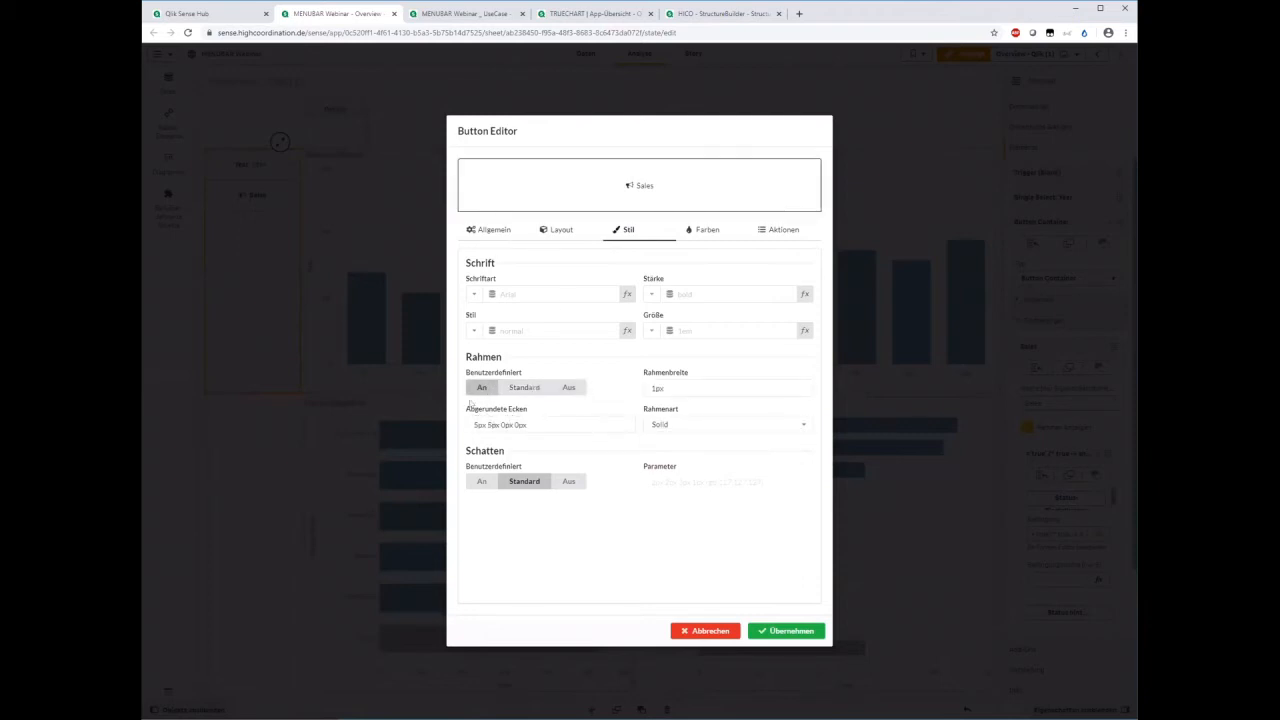
left_click(526, 388)
- Enter a conditional expression for the Sales button's normal background that returns rgb(155,155,155) when only(ValueType) equals 'Sales'
left_click(705, 229)
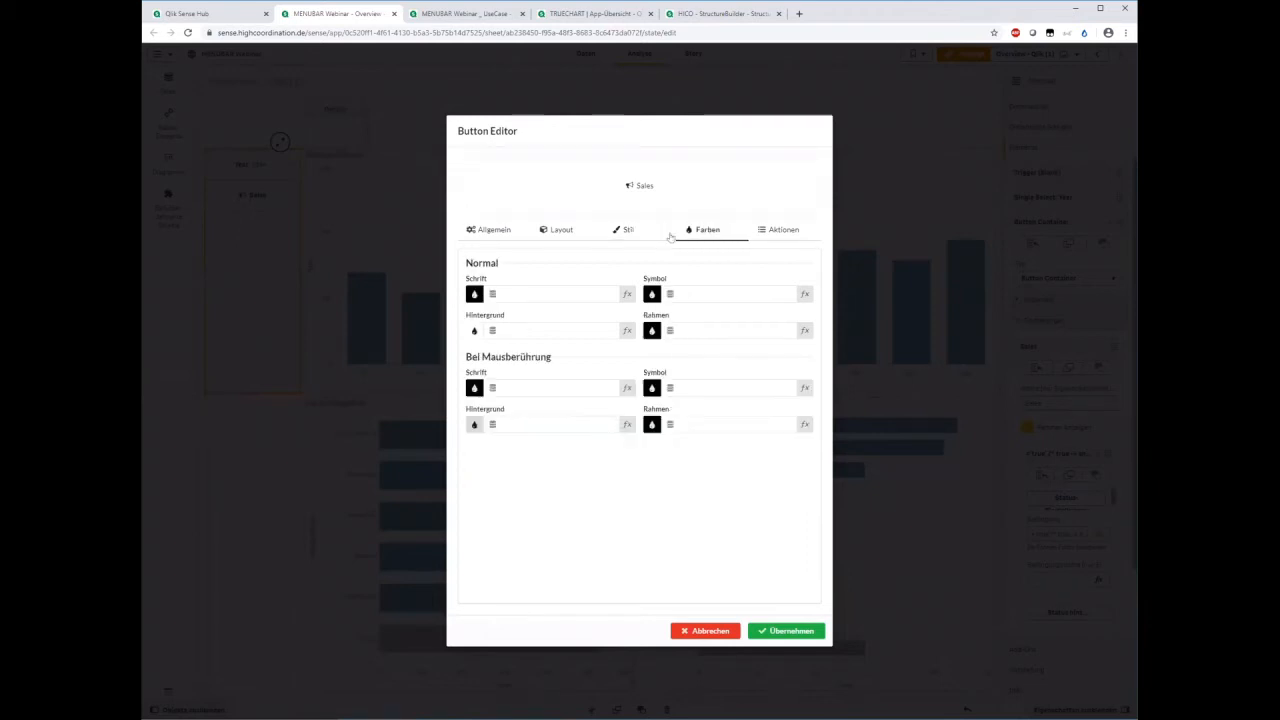
left_click(530, 330)
left_click(626, 331)
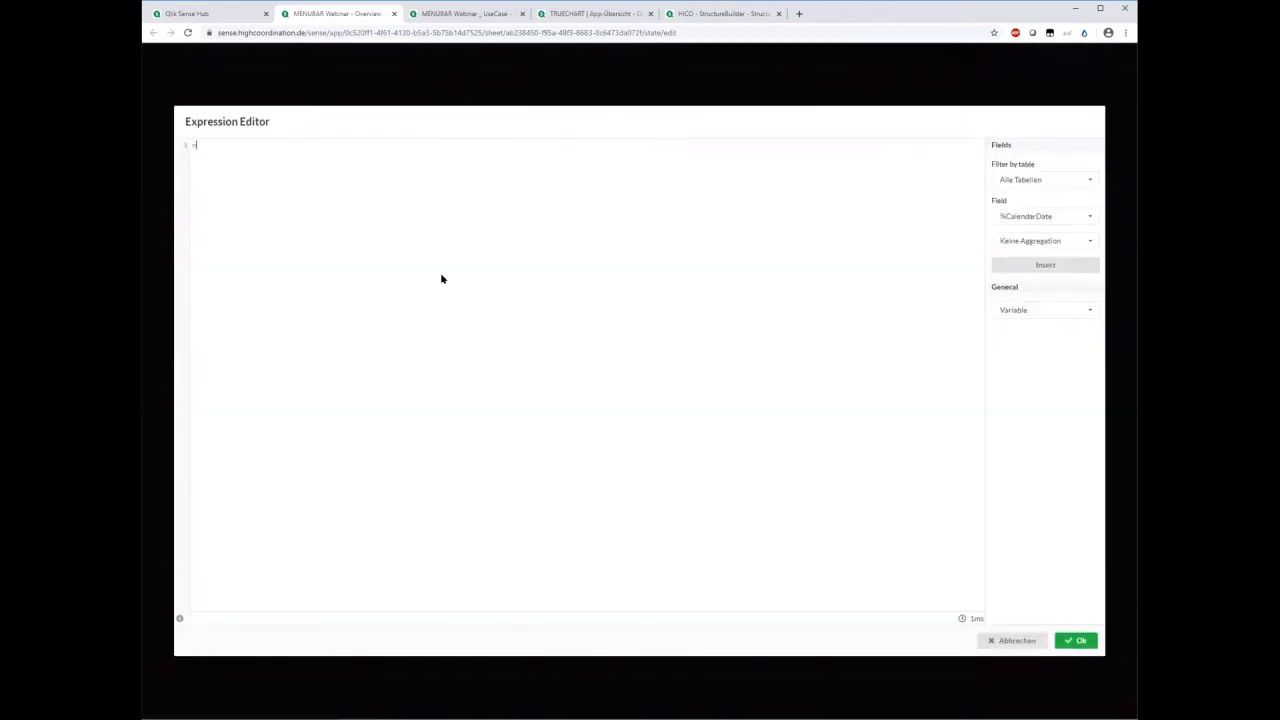
type("of(only")
key("ctrl+a")
type("if(only(ValueHa")
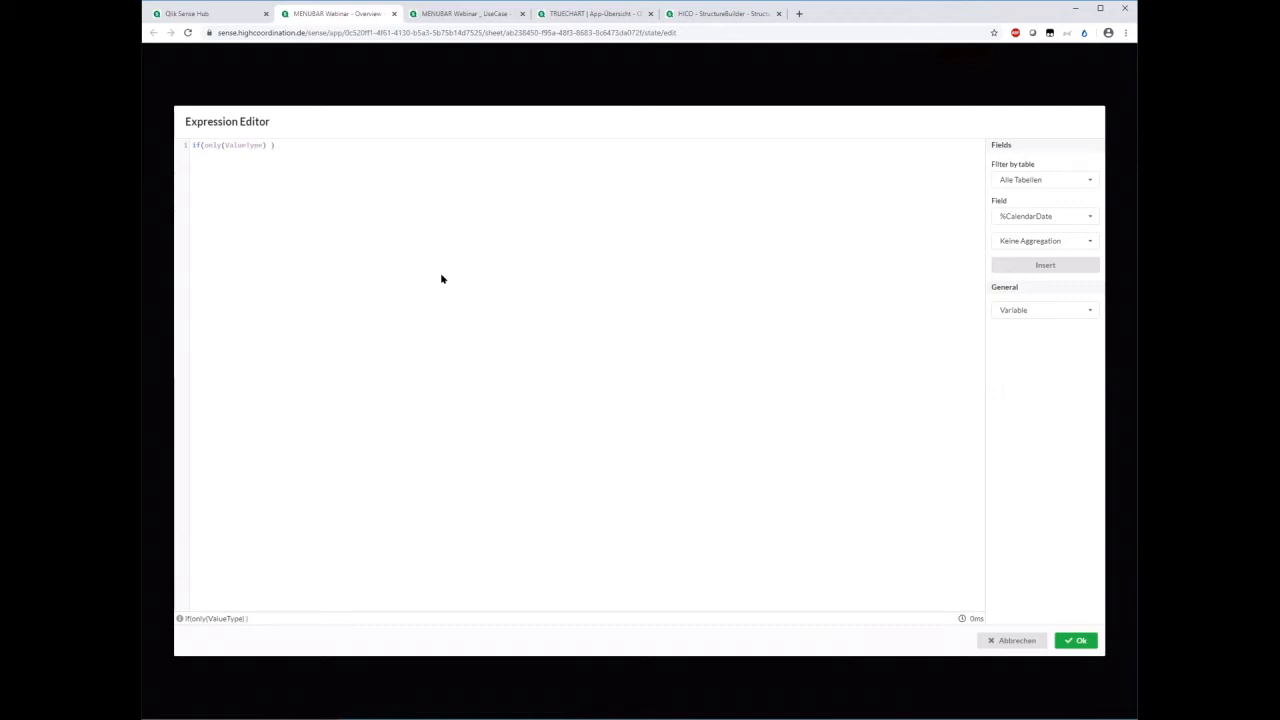
type("pe) = 'Sales', rgb(155,13")
type("5,135)")
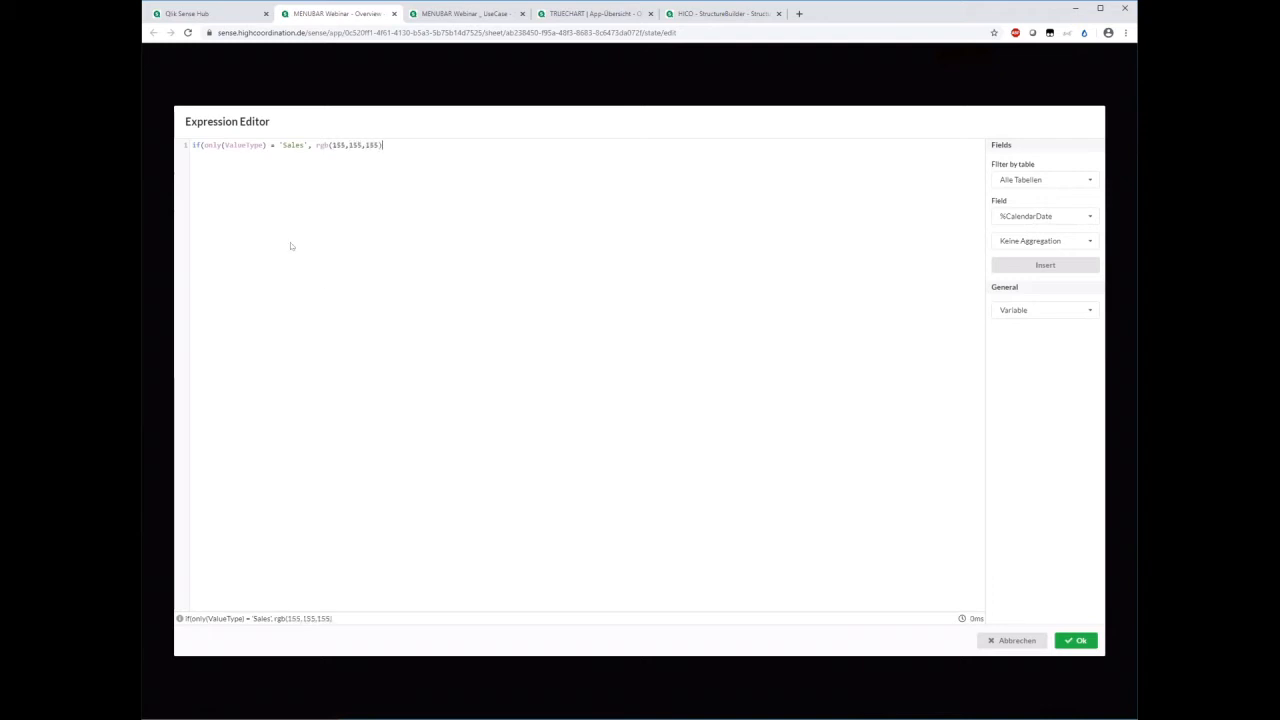
- Complete the background expression as =if(only(ValueType) = 'Sales', rgb(155,155,155)) and apply the button settings
left_click(195, 145)
type("=")
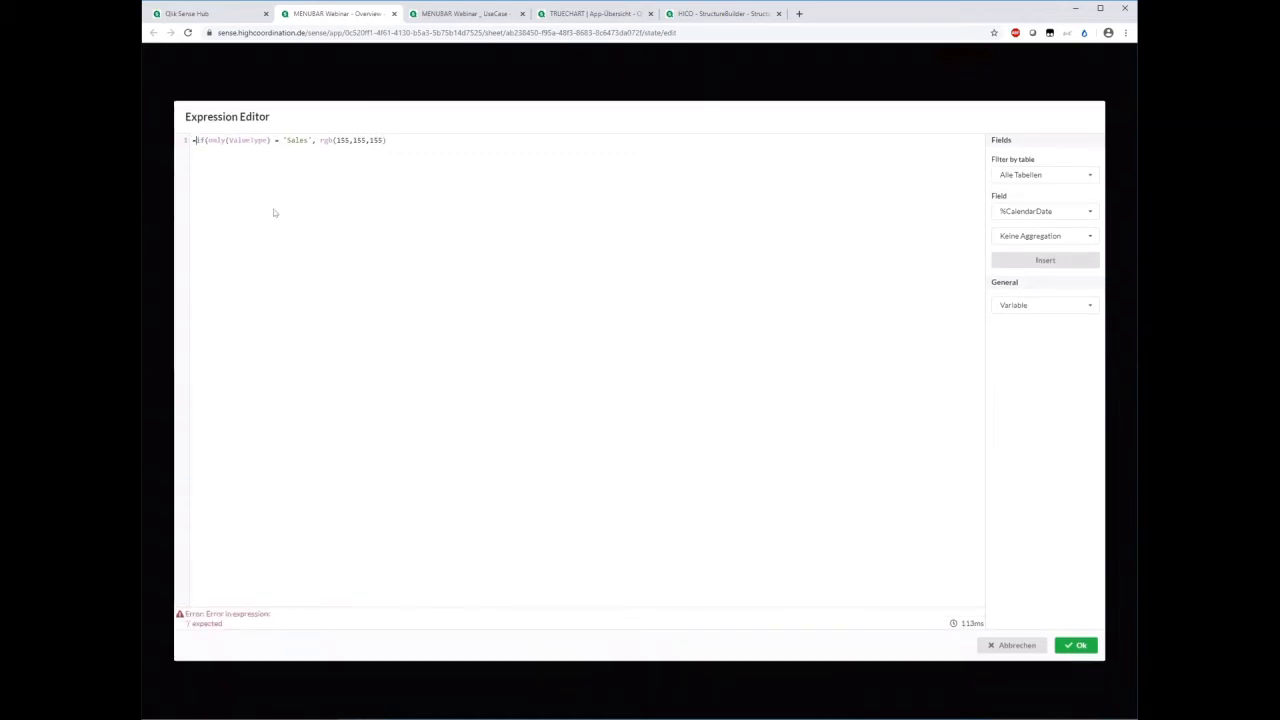
left_click(404, 135)
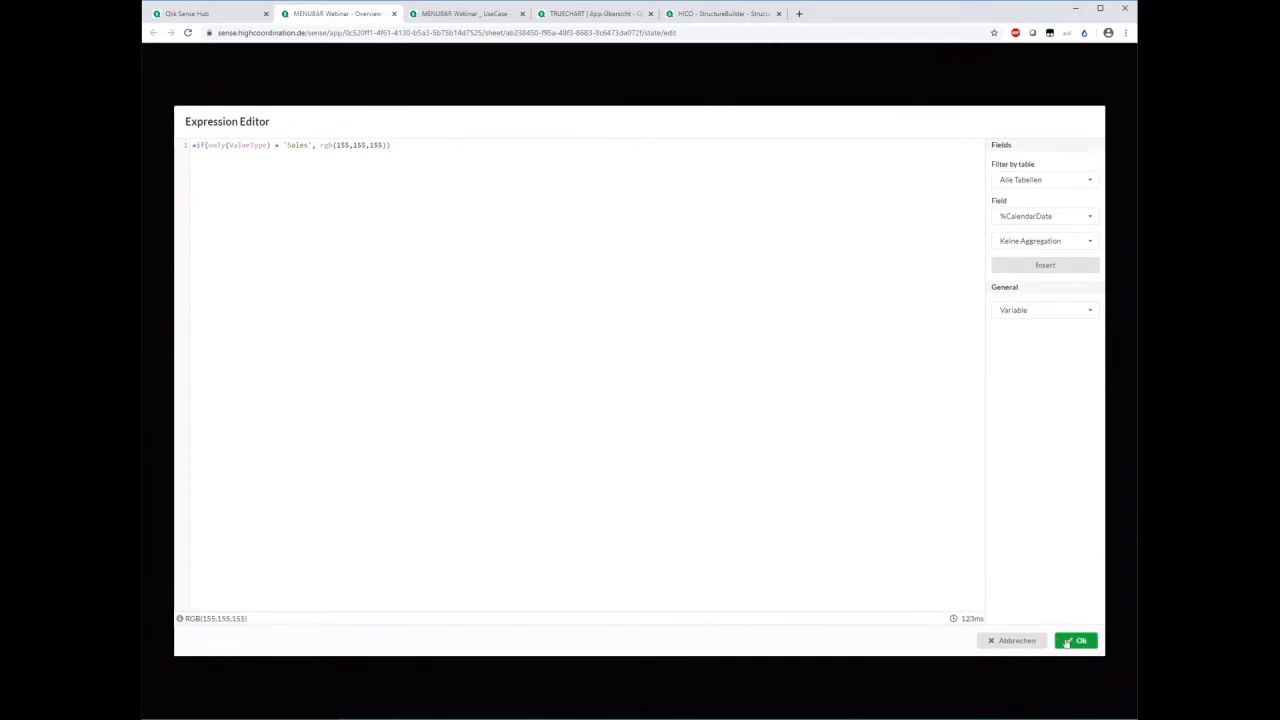
left_click(1070, 644)
left_click(792, 630)
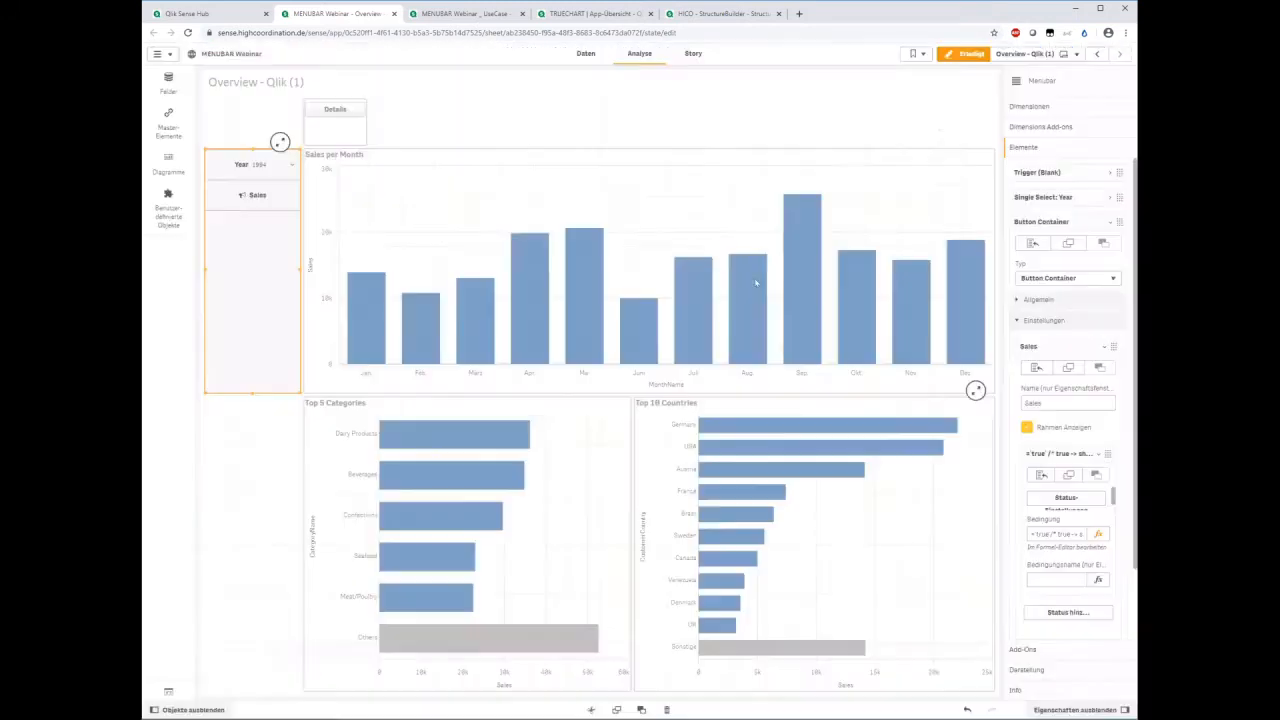
- Check the Sales button's background outside edit mode with and without the ValueType selection, and return to editing the sheet
left_click(968, 54)
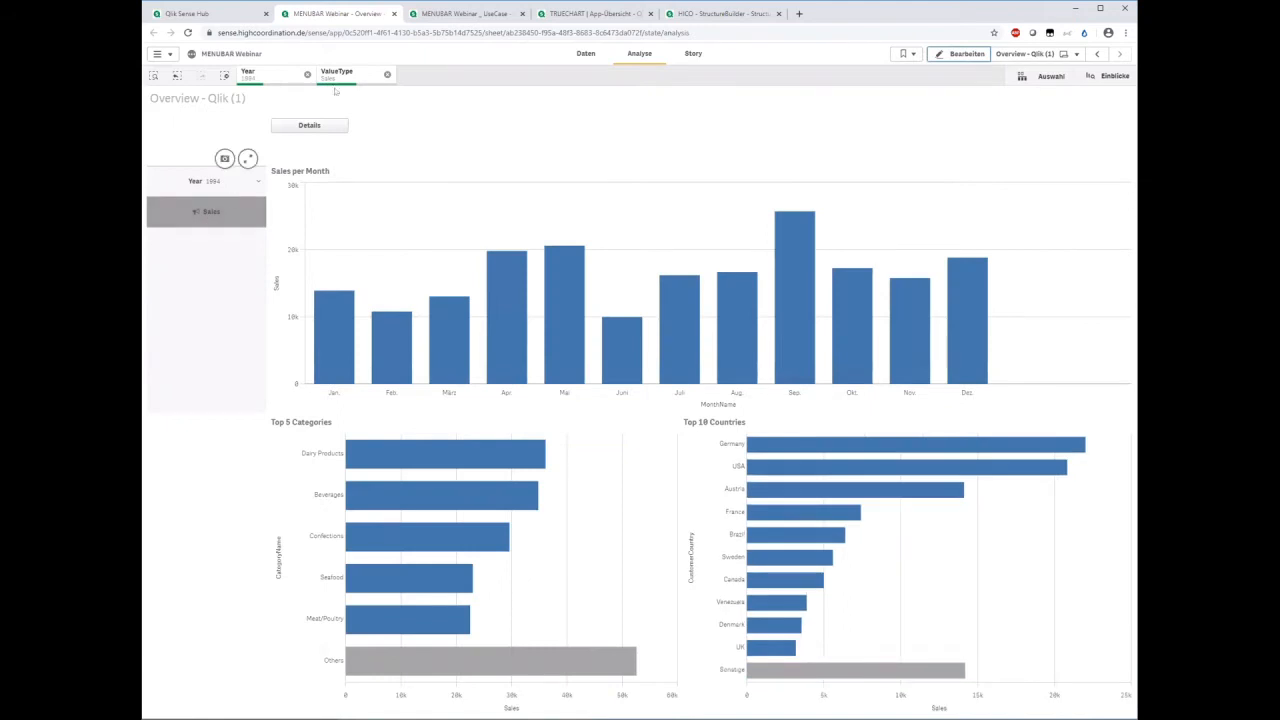
left_click(387, 74)
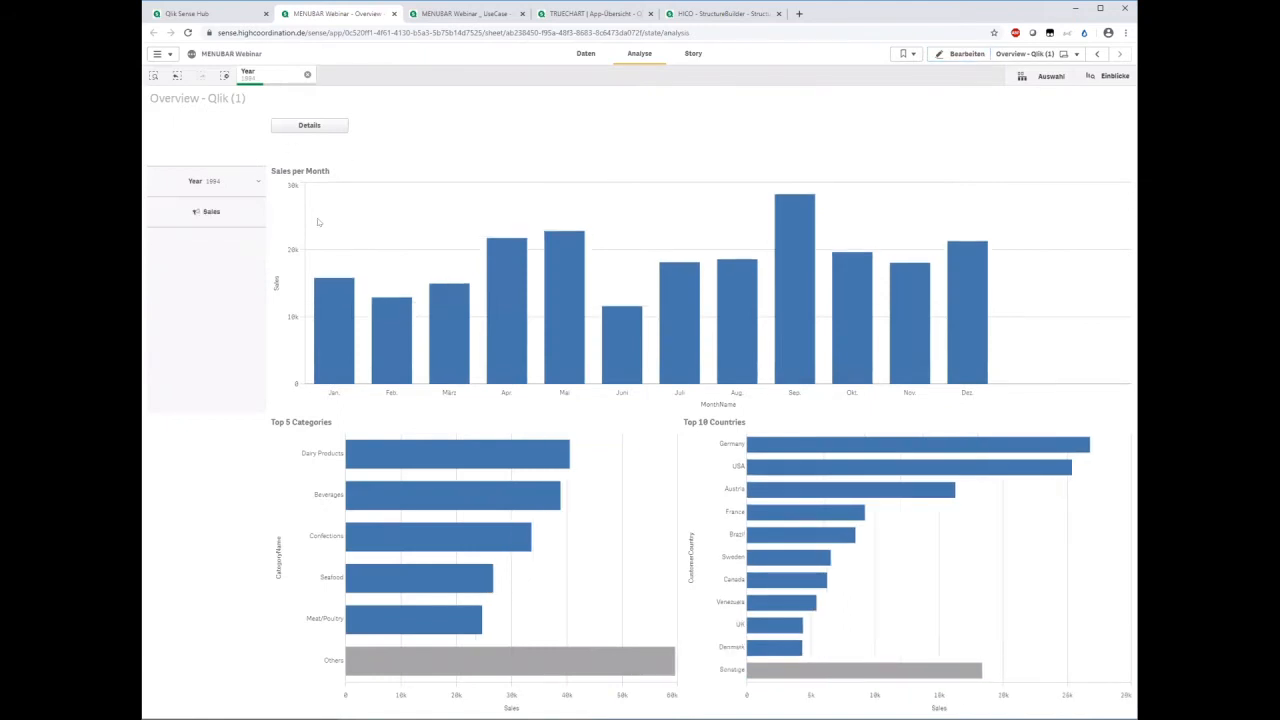
left_click(963, 54)
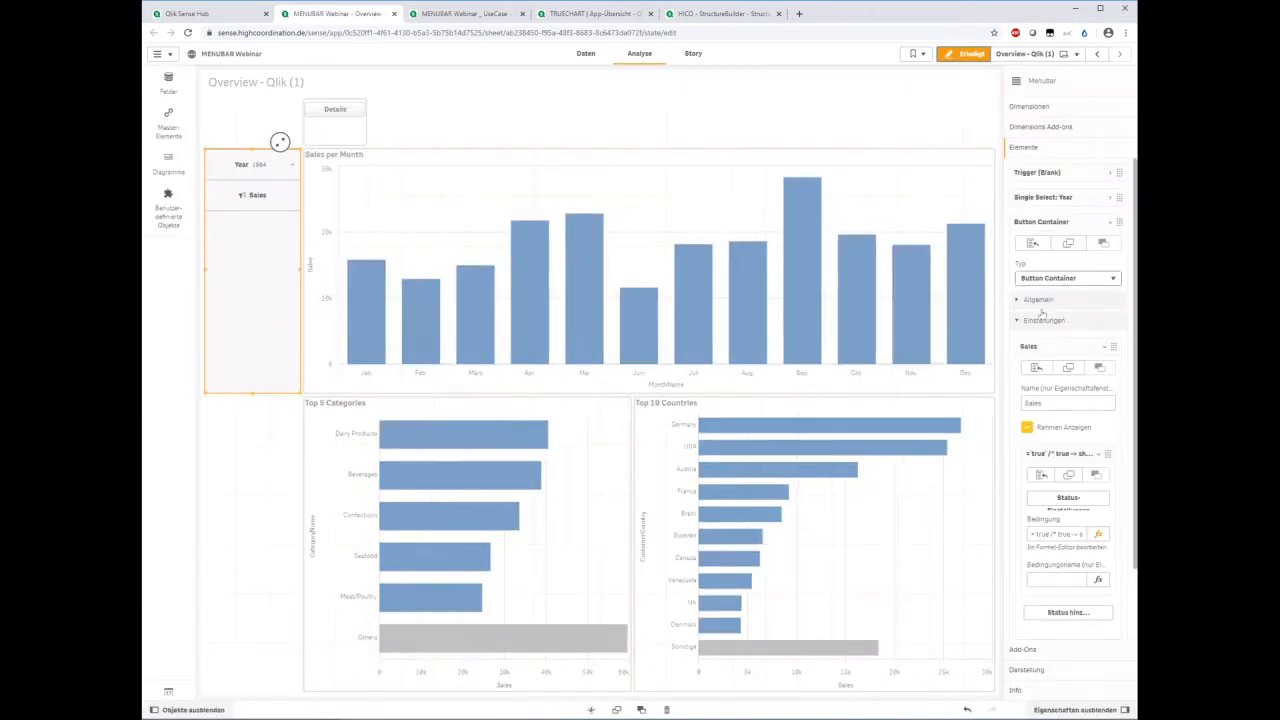
- Duplicate the Sales button inside the Button Container and name the copy Quantity
left_click(1041, 345)
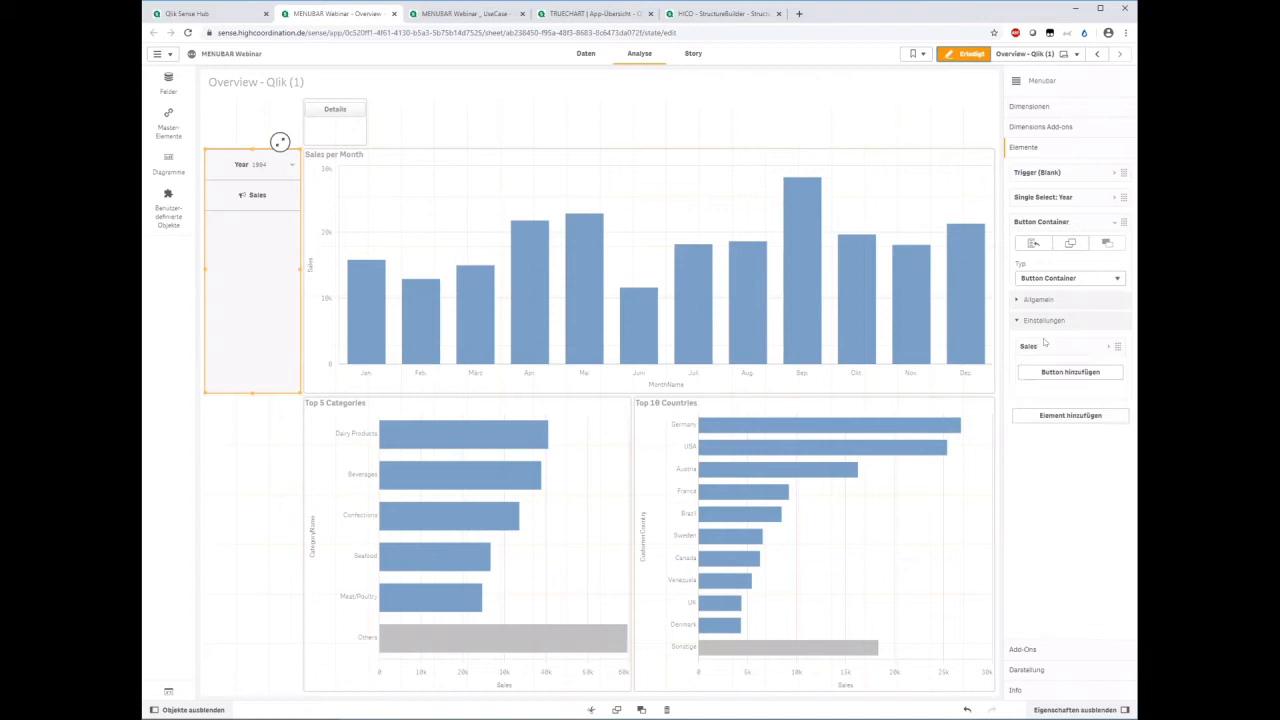
left_click(1056, 351)
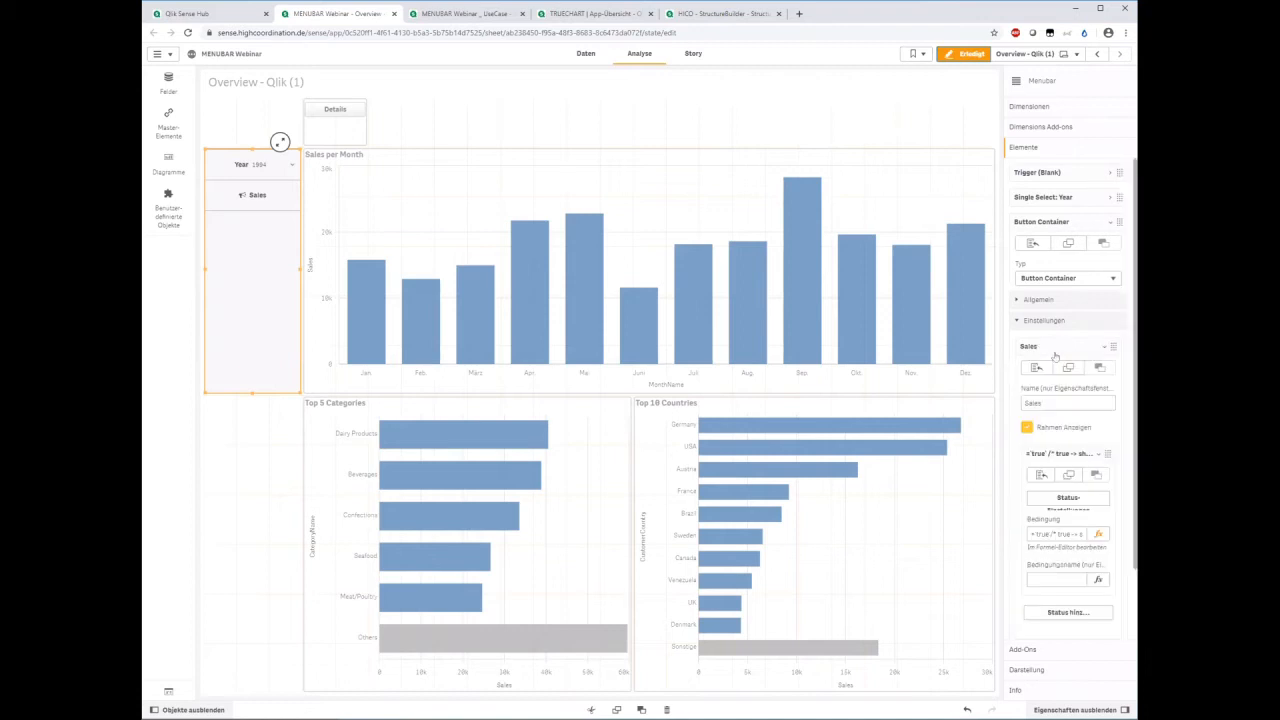
left_click(1036, 368)
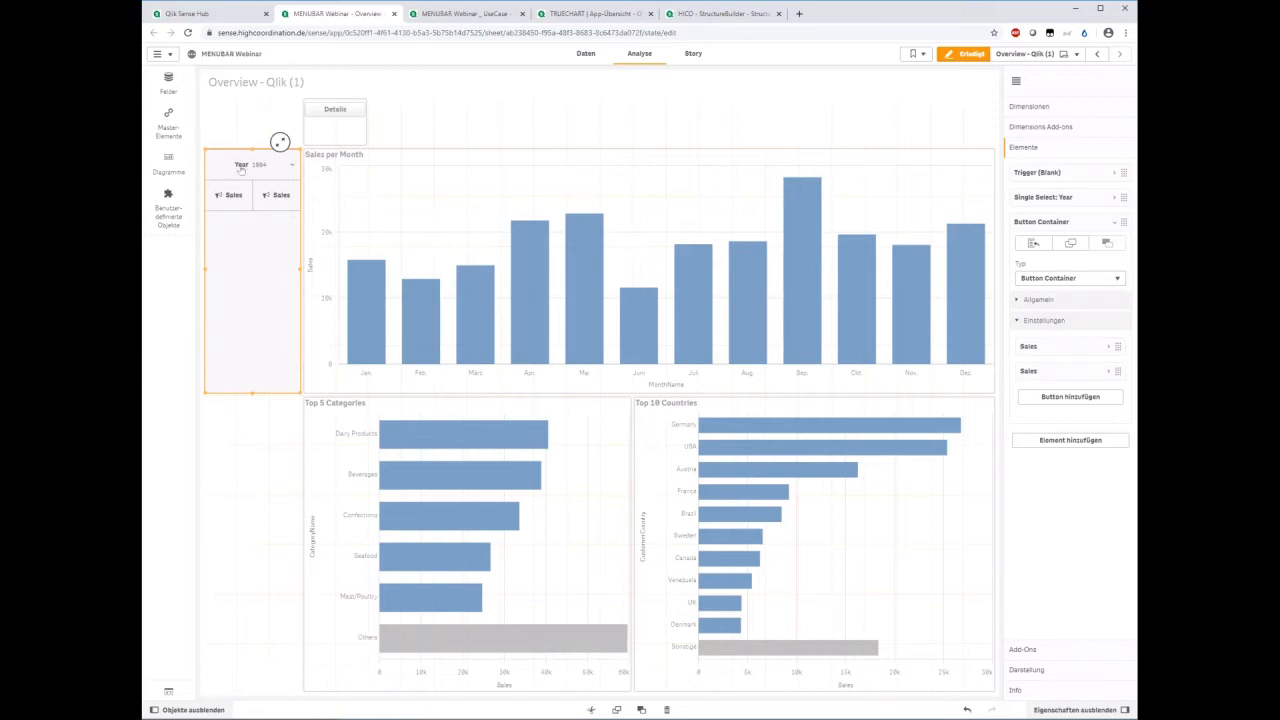
left_click(1028, 371)
double_click(1052, 427)
type("Quantity")
key("Return")
- Set the duplicated button's text to Quantity and replace its bullhorn symbol with a file icon
left_click(1090, 478)
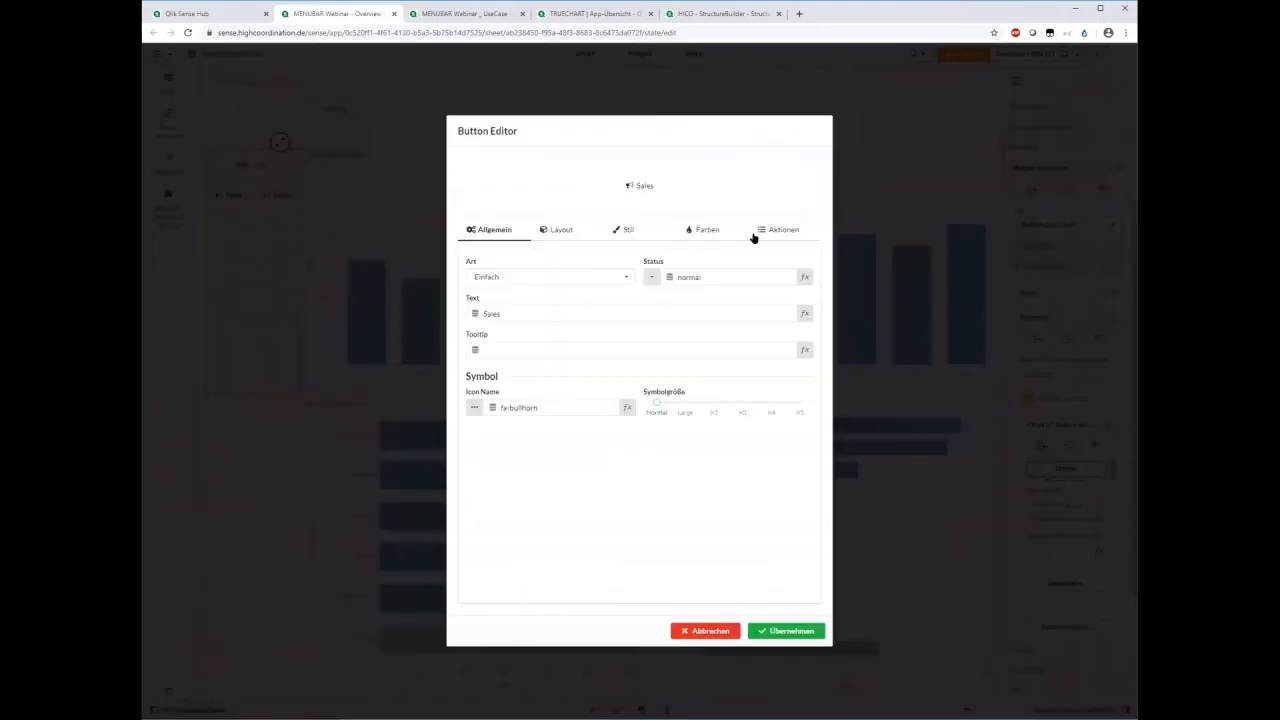
double_click(501, 310)
type("Quantity")
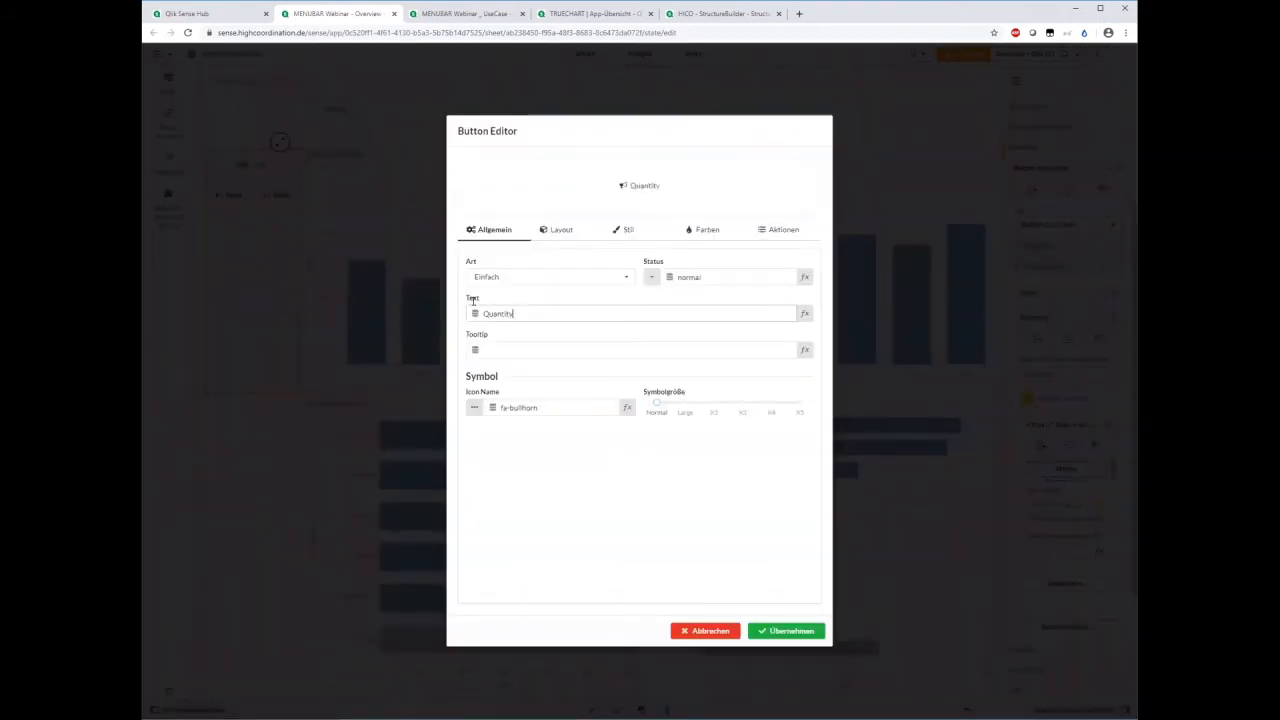
left_click(474, 407)
scroll(640, 460, "down", 2)
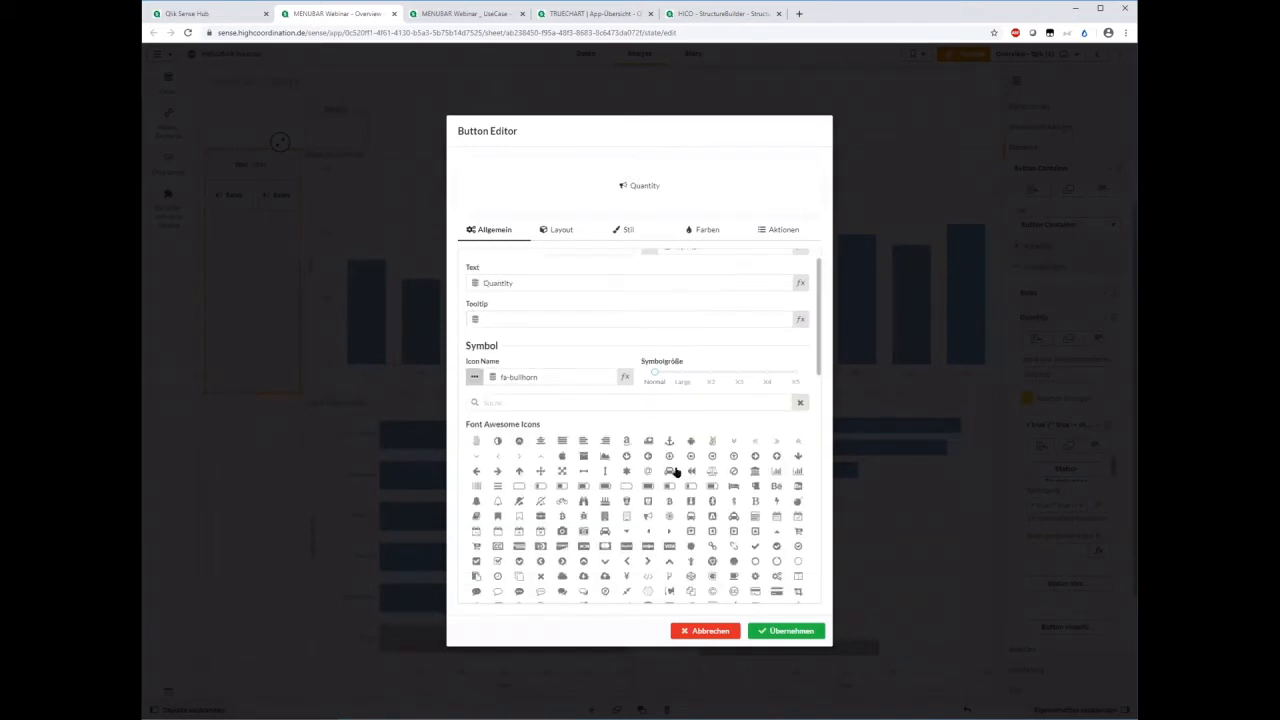
scroll(625, 546, "down", 1)
left_click(604, 537)
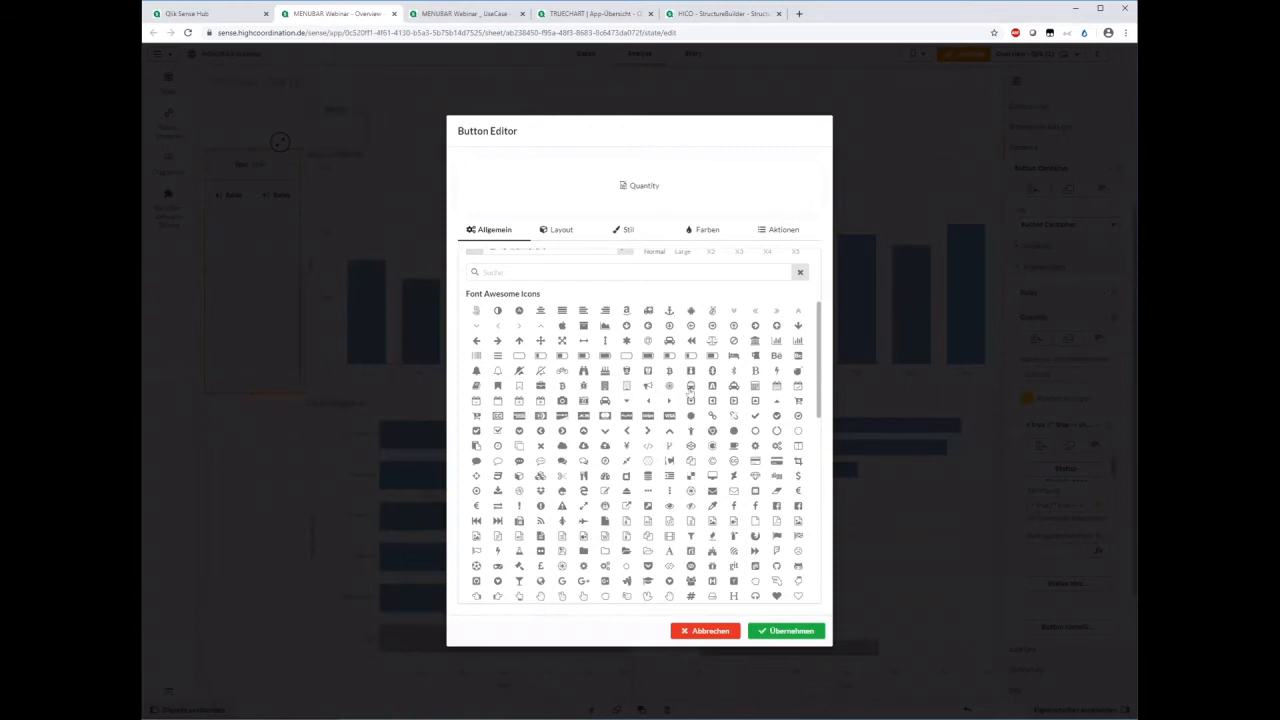
- Change the Quantity button's on-click action to select the value Quantity in the ValueType field
left_click(764, 232)
left_click_drag(725, 336, 689, 325)
type("Quantity")
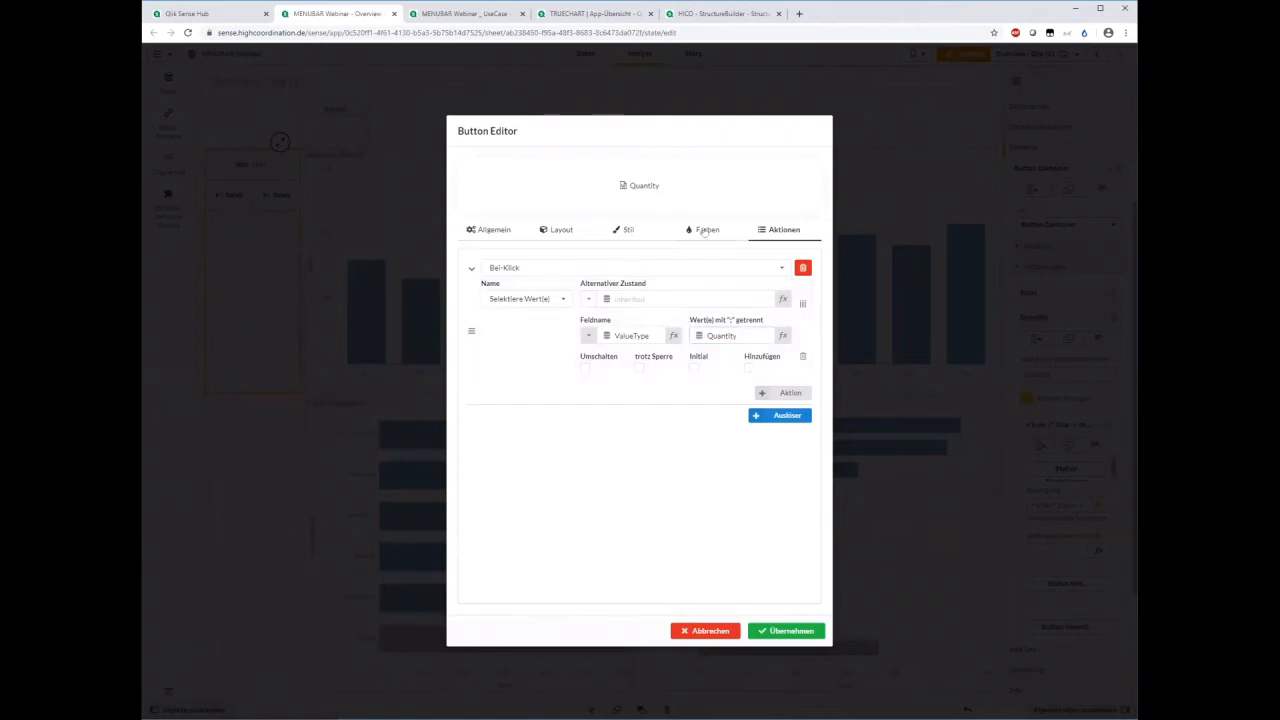
- Make the Quantity button's background expression compare ValueType with 'Quantity' and apply the button settings
left_click(707, 229)
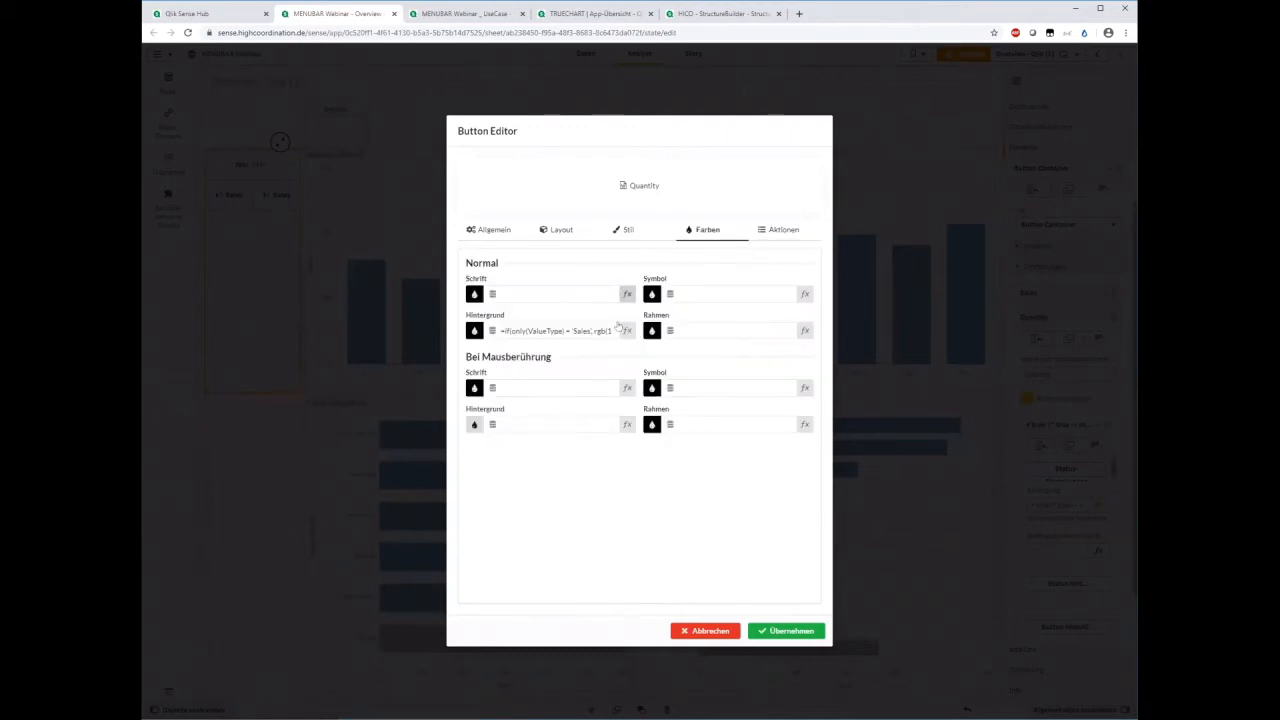
left_click(626, 329)
double_click(288, 145)
type("Quantity")
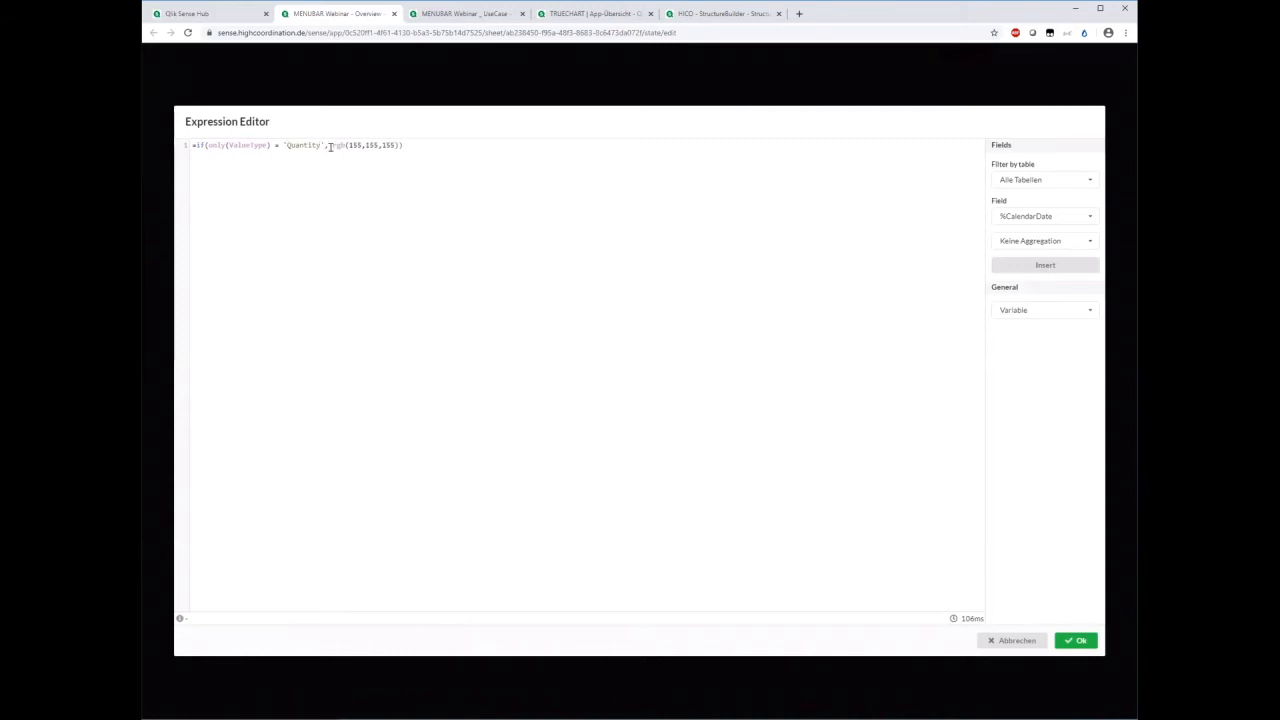
left_click(1076, 640)
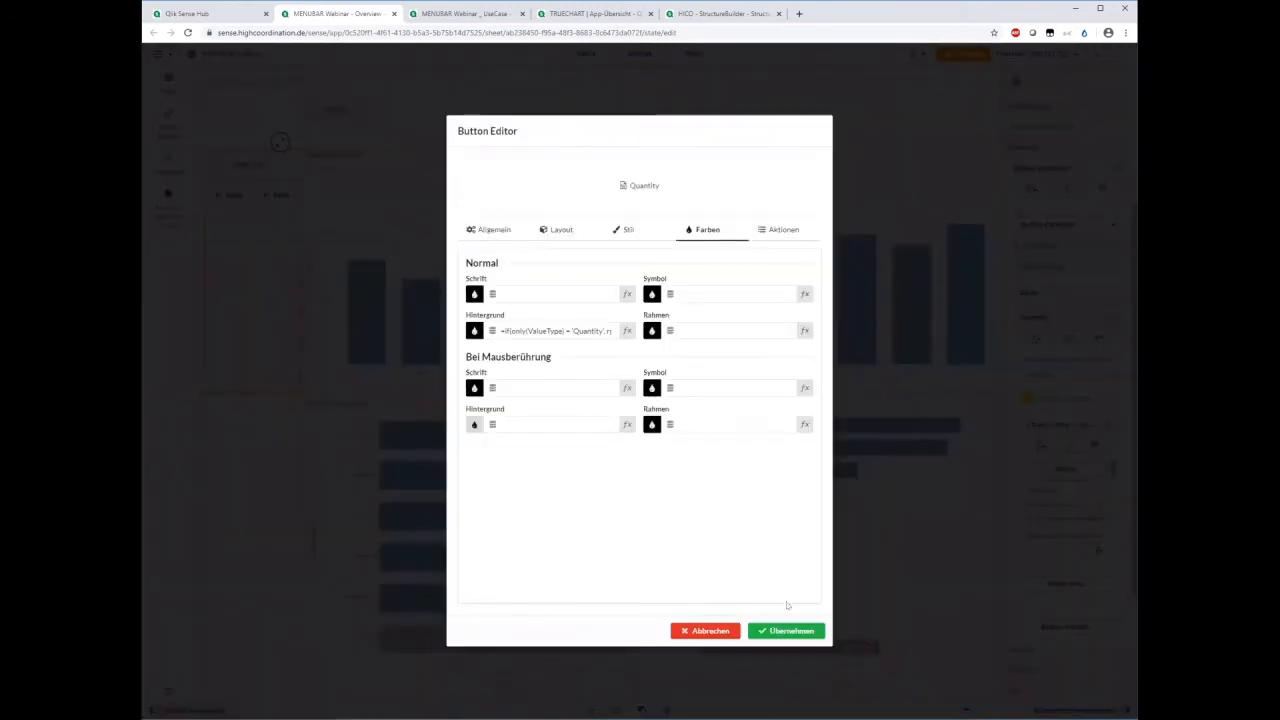
left_click(784, 630)
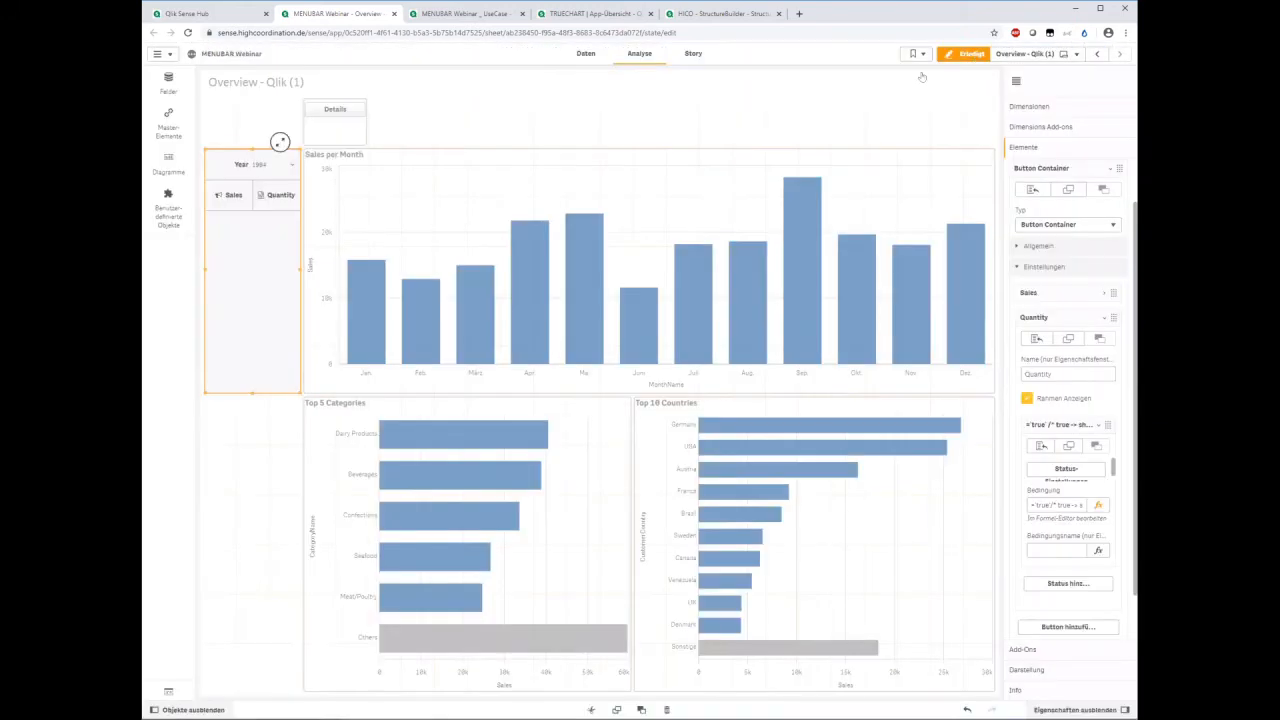
- Finish editing and test switching between the Quantity and Sales buttons on the sheet
left_click(964, 53)
left_click(236, 211)
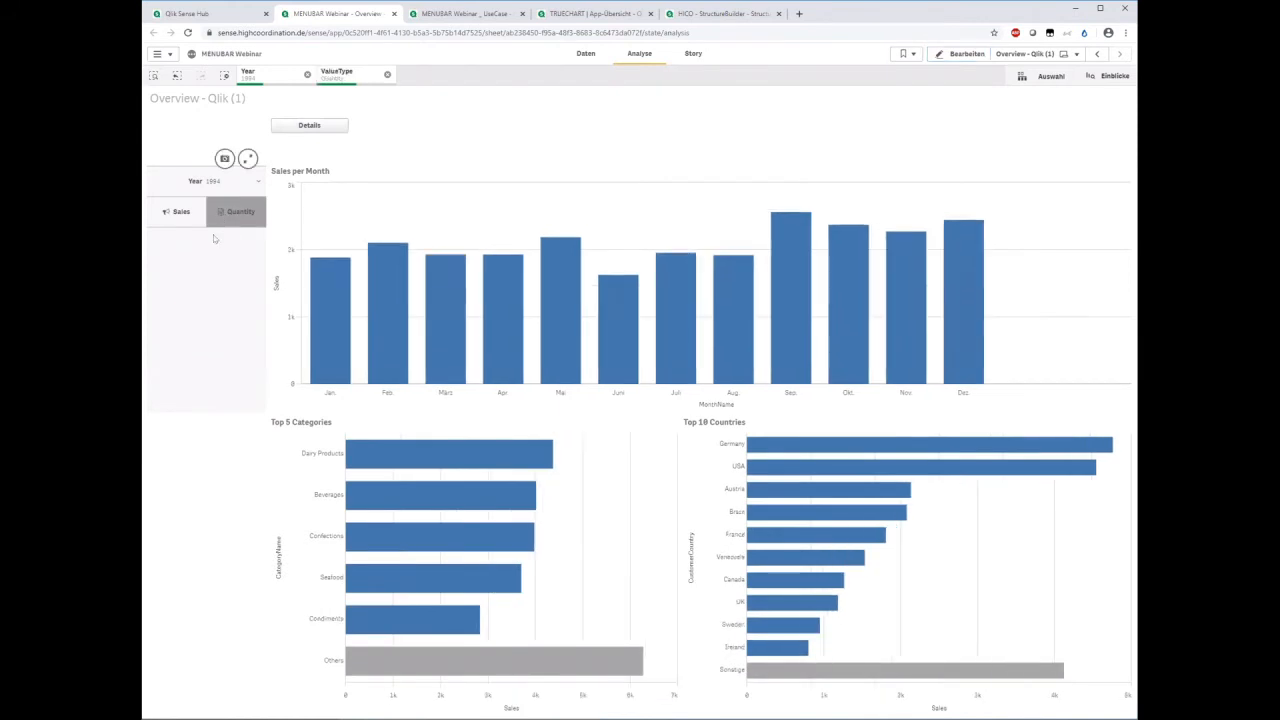
left_click(177, 212)
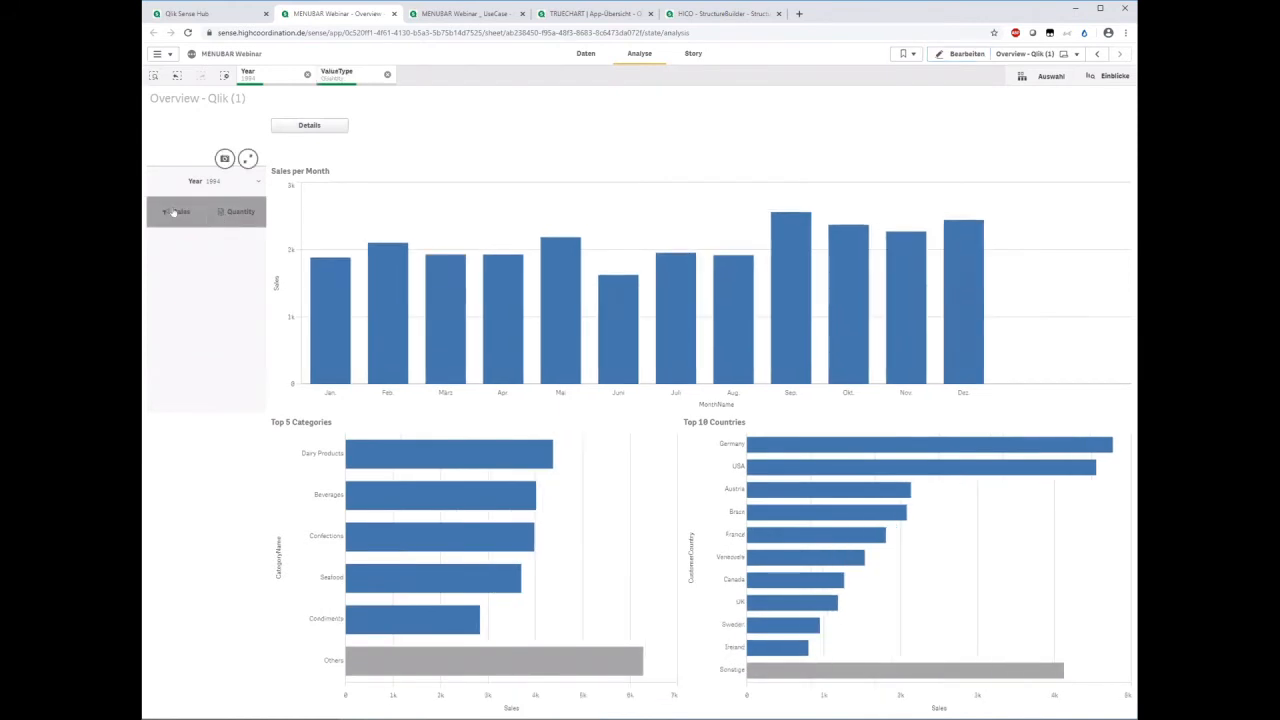
left_click(240, 215)
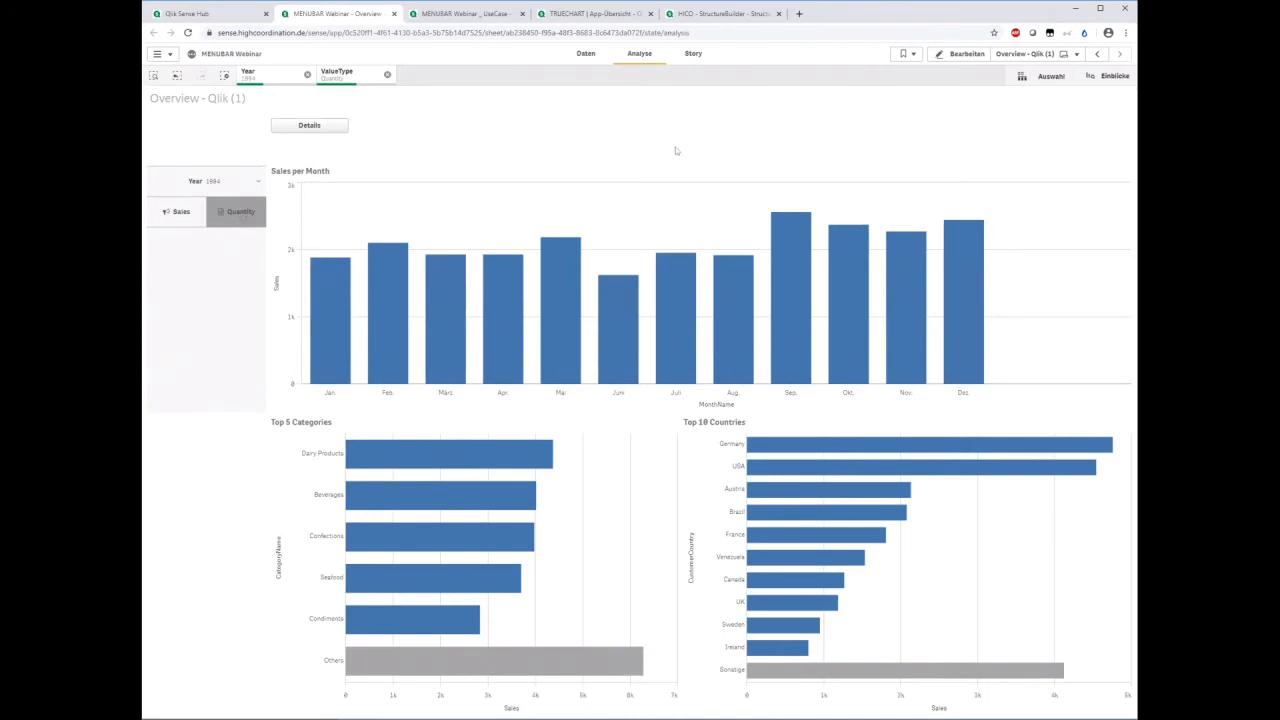
- Return to editing the sheet and add a Button element to the Menubar directly above the Button Container
left_click(964, 53)
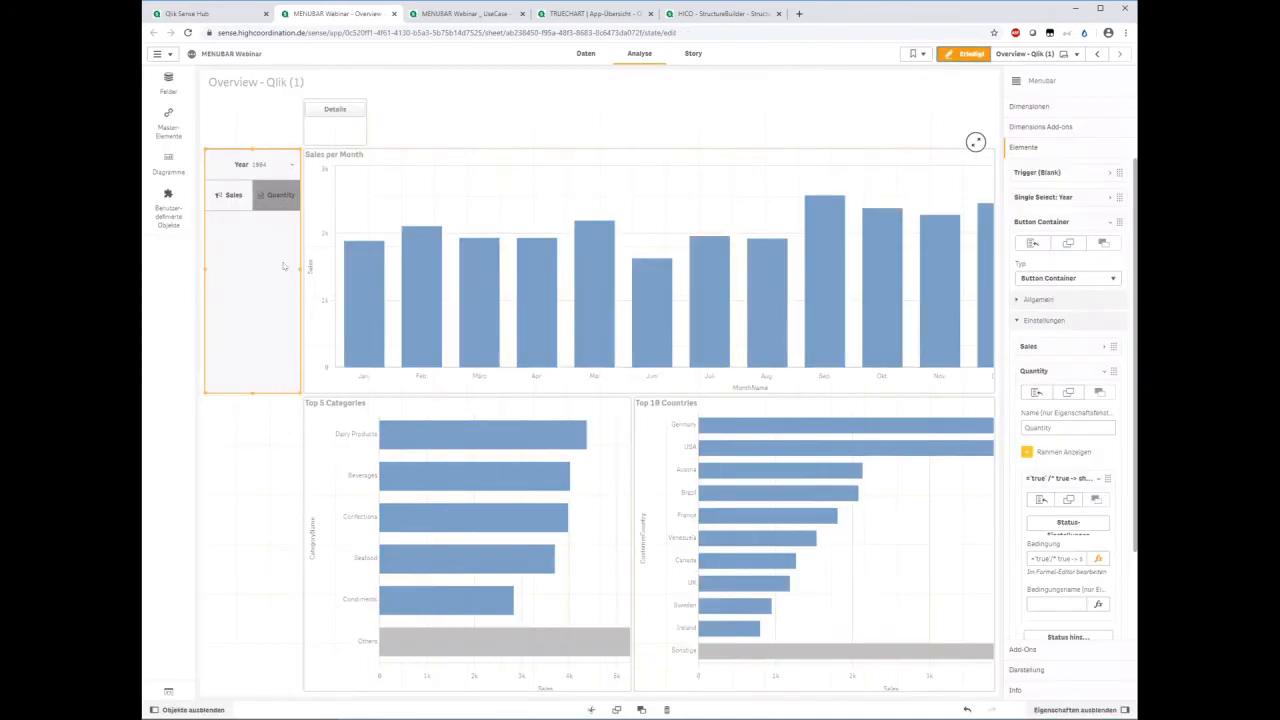
left_click(1029, 322)
left_click(1030, 222)
left_click(1054, 224)
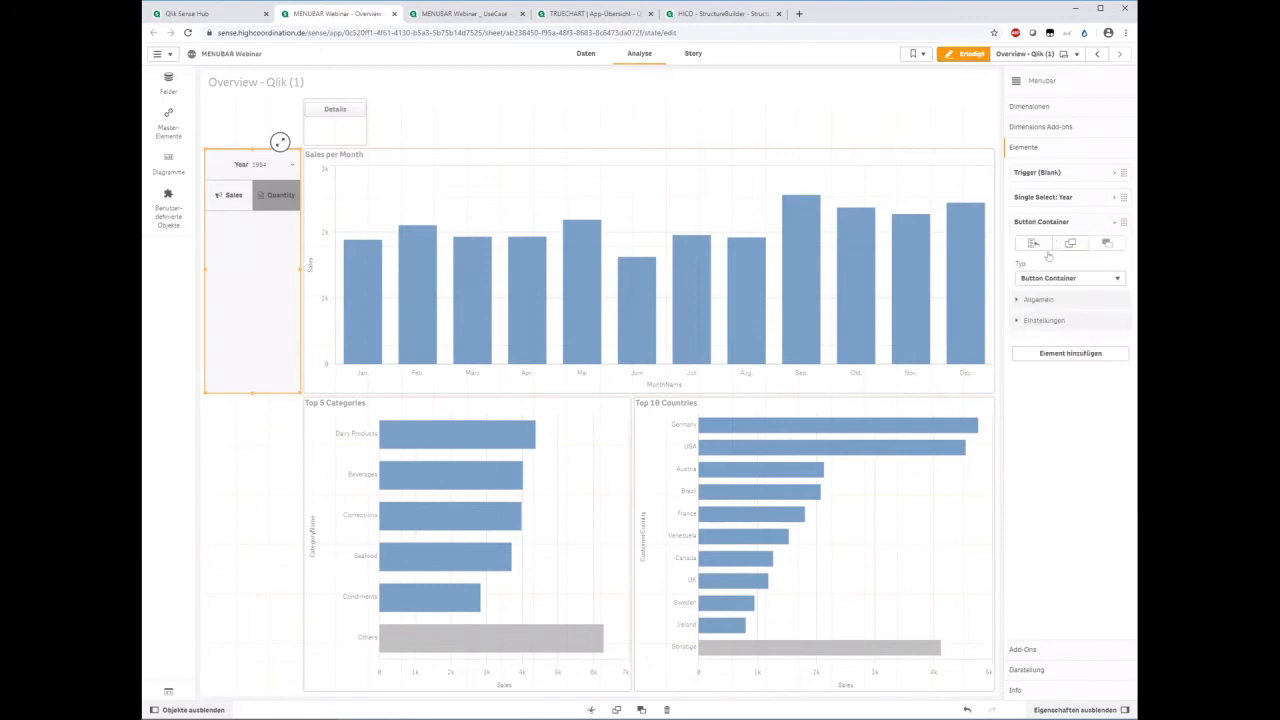
left_click(1049, 252)
left_click(1054, 304)
left_click(1050, 318)
left_click_drag(1028, 249, 1027, 214)
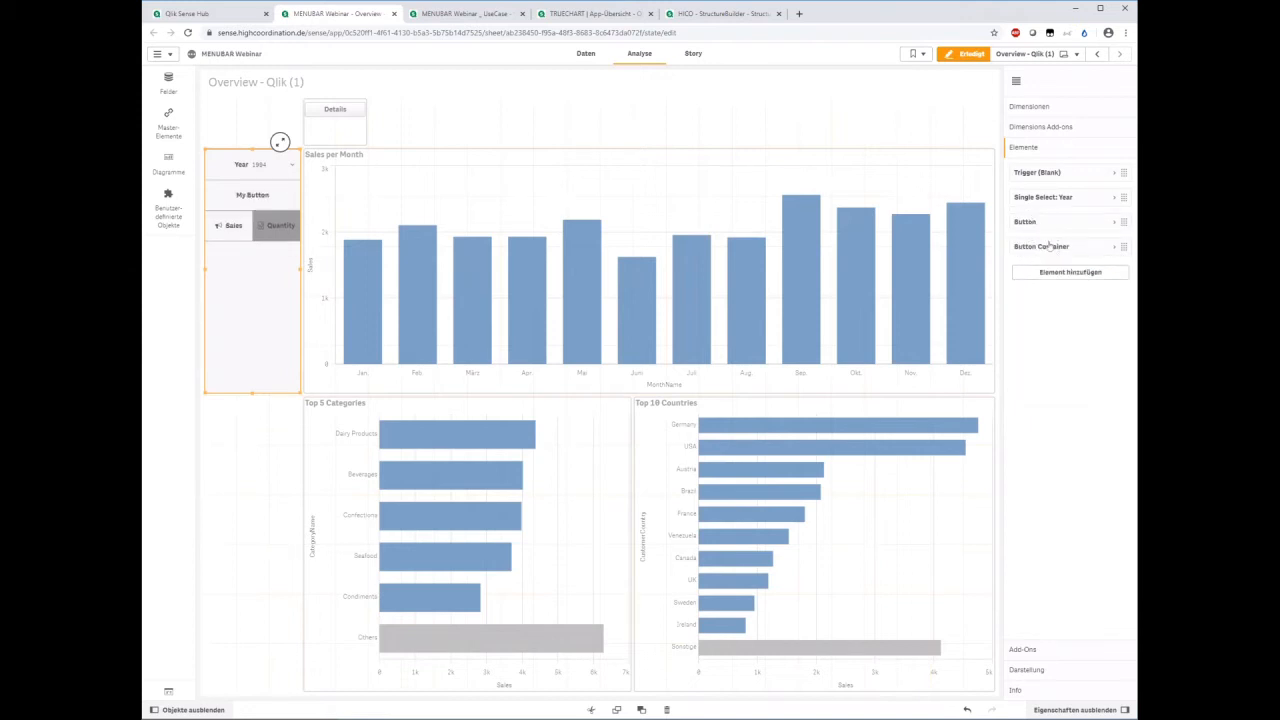
- Name the Button Container element Selection in its general settings
left_click(1048, 246)
left_click(1056, 326)
left_click(1058, 356)
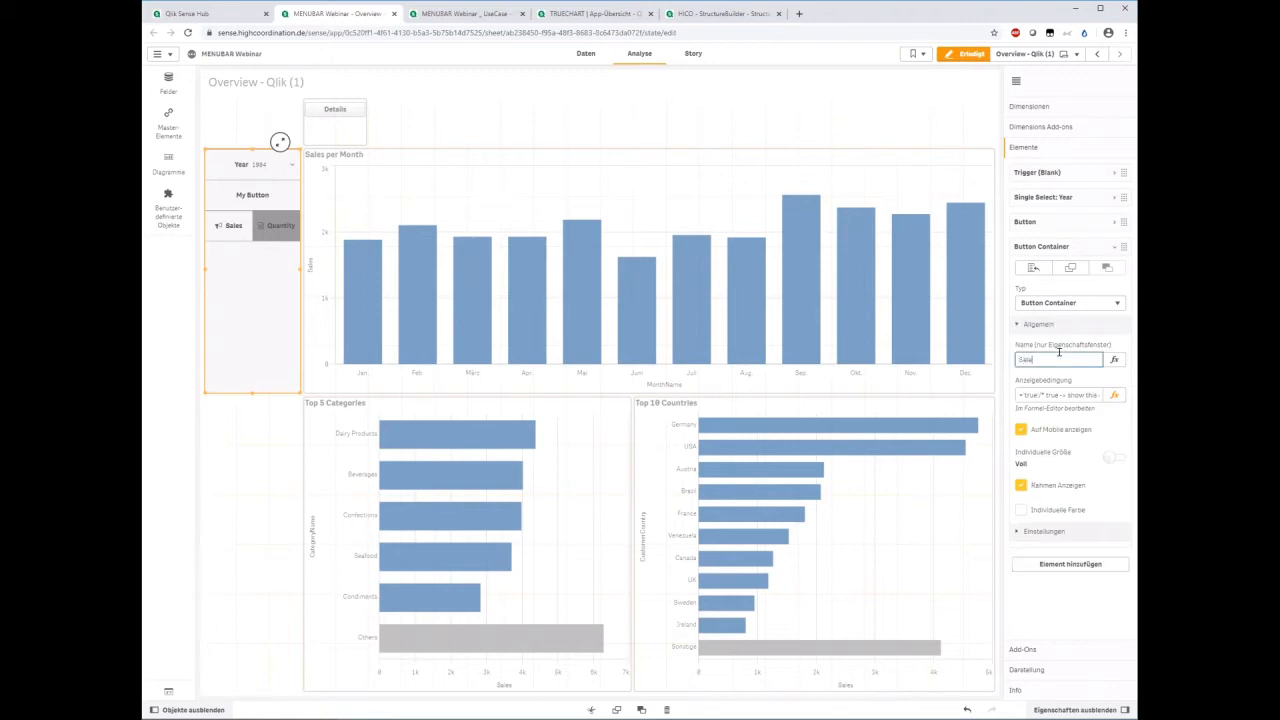
key("Return")
- Name the new Button element Selection Headline and give it an individual height of 28 pixels
left_click(1054, 223)
left_click(1048, 335)
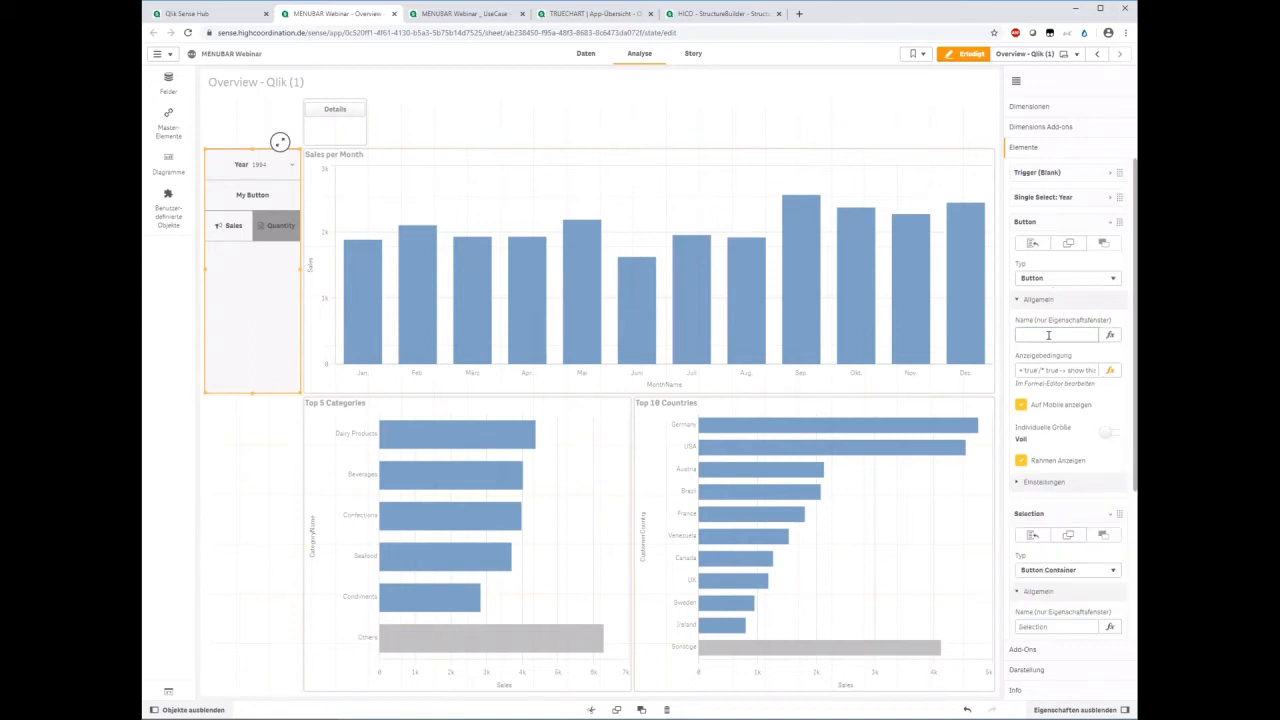
type("Selection Headline")
key("Return")
left_click(1106, 433)
left_click_drag(1052, 470, 1001, 464)
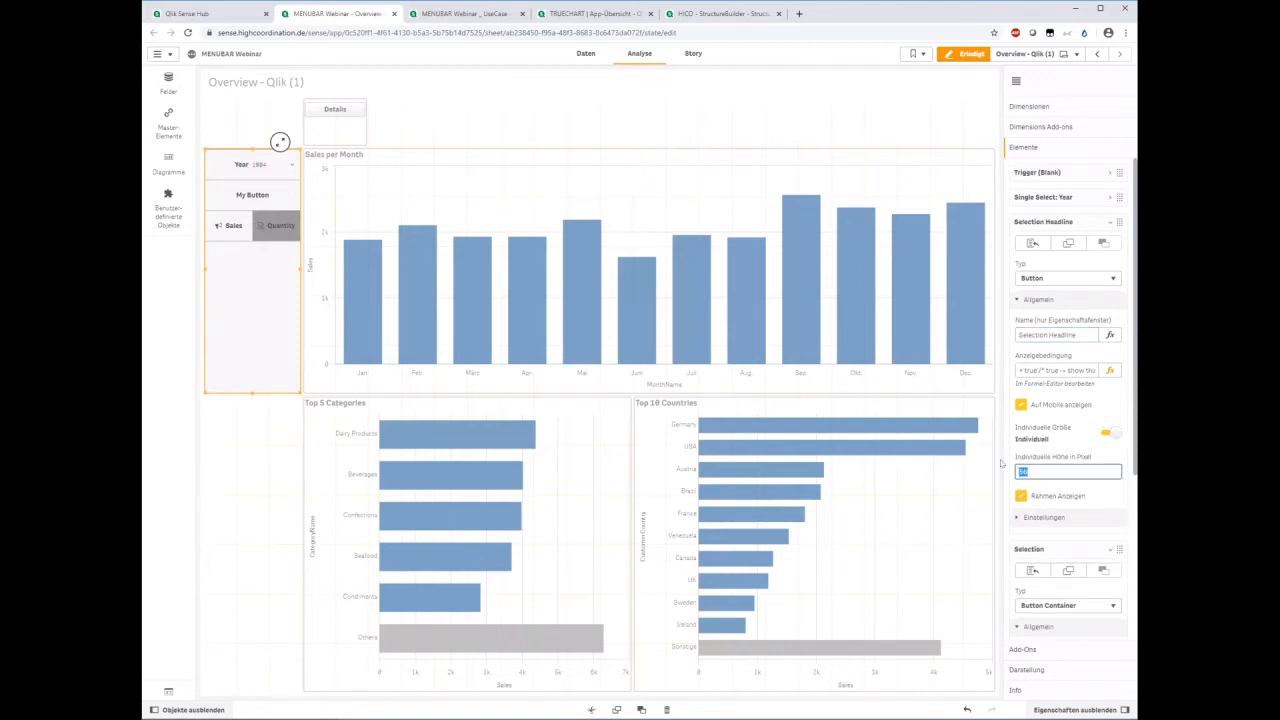
type("28")
key("Return")
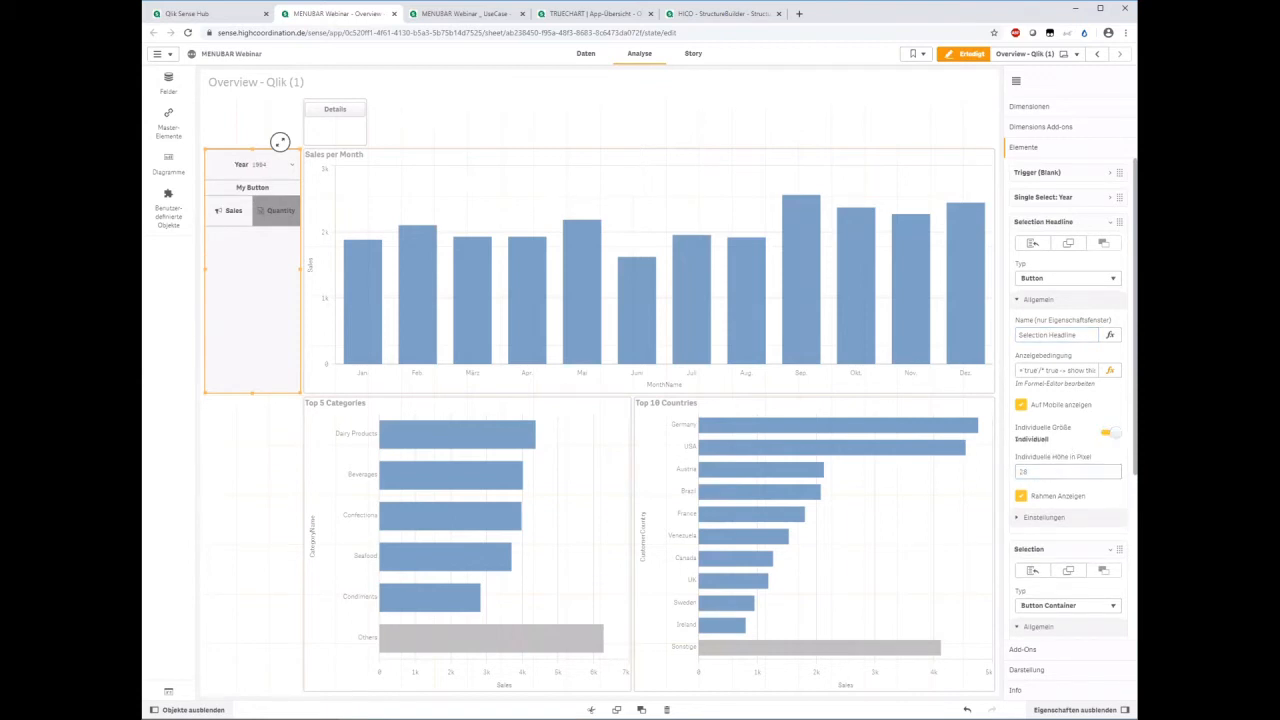
- Change the text of the Selection Headline button to Measure Selection and apply it
scroll(1028, 566, "down", 1)
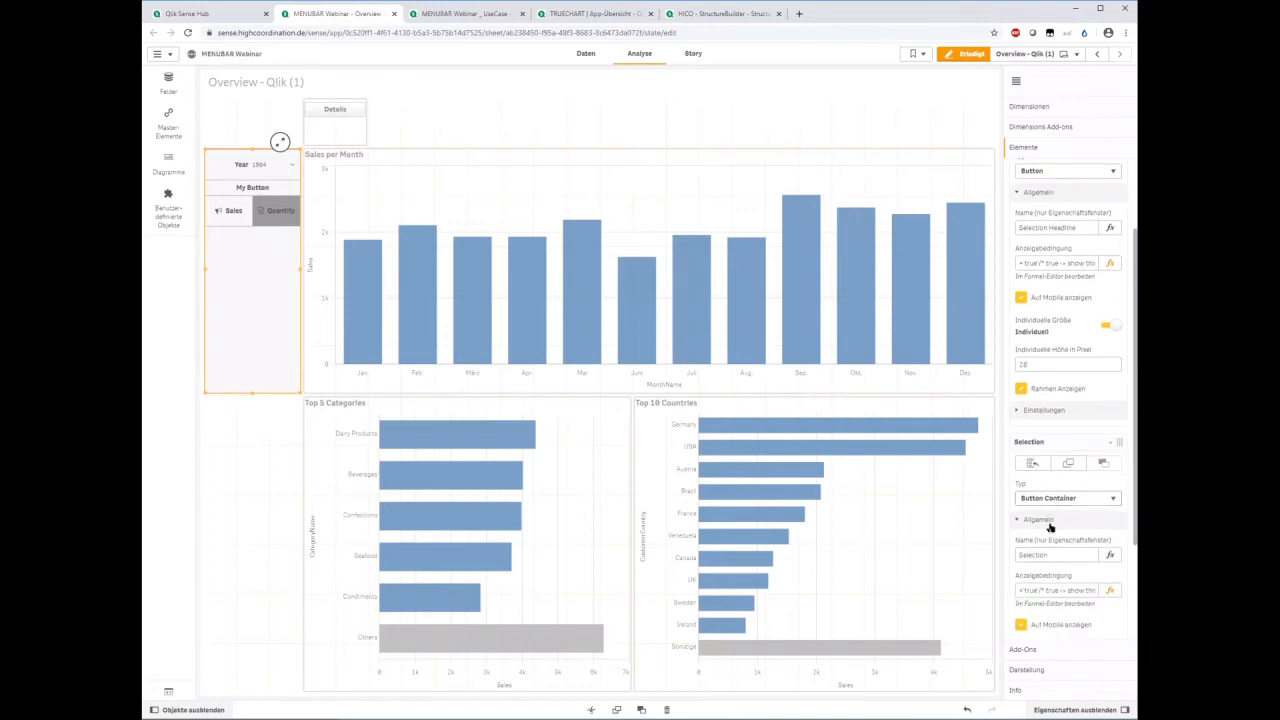
left_click(1040, 412)
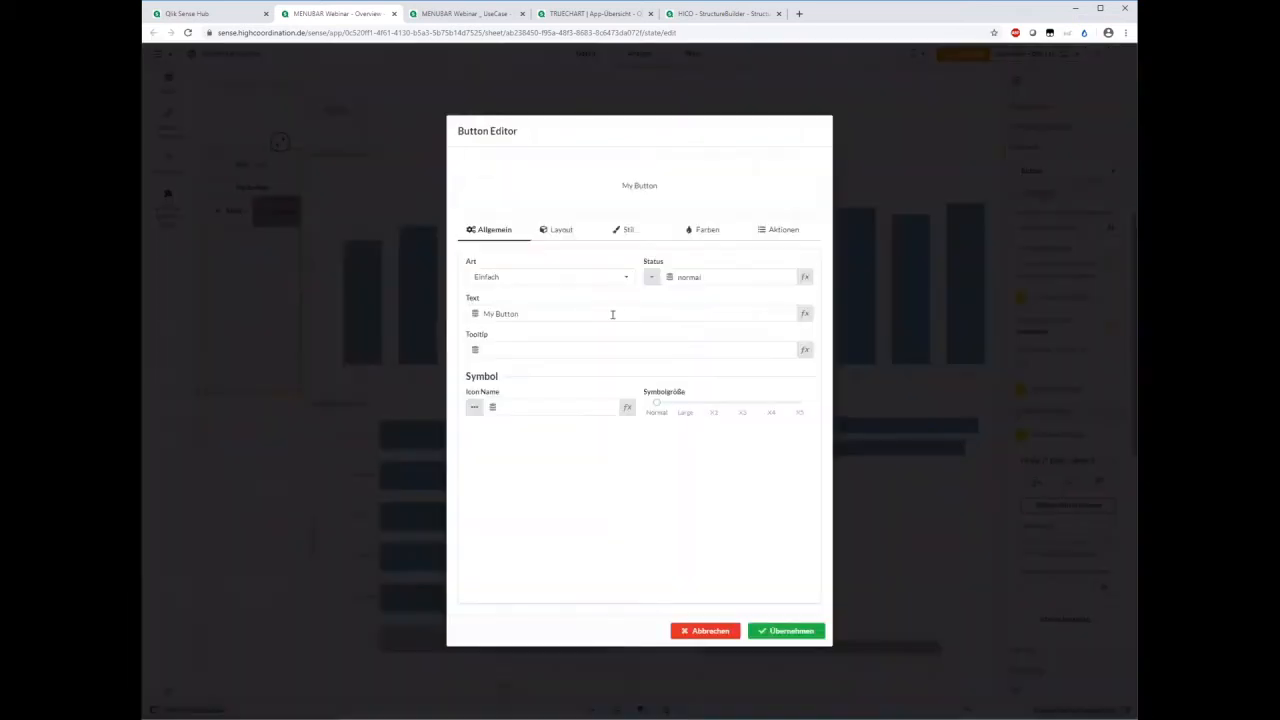
left_click_drag(576, 313, 475, 298)
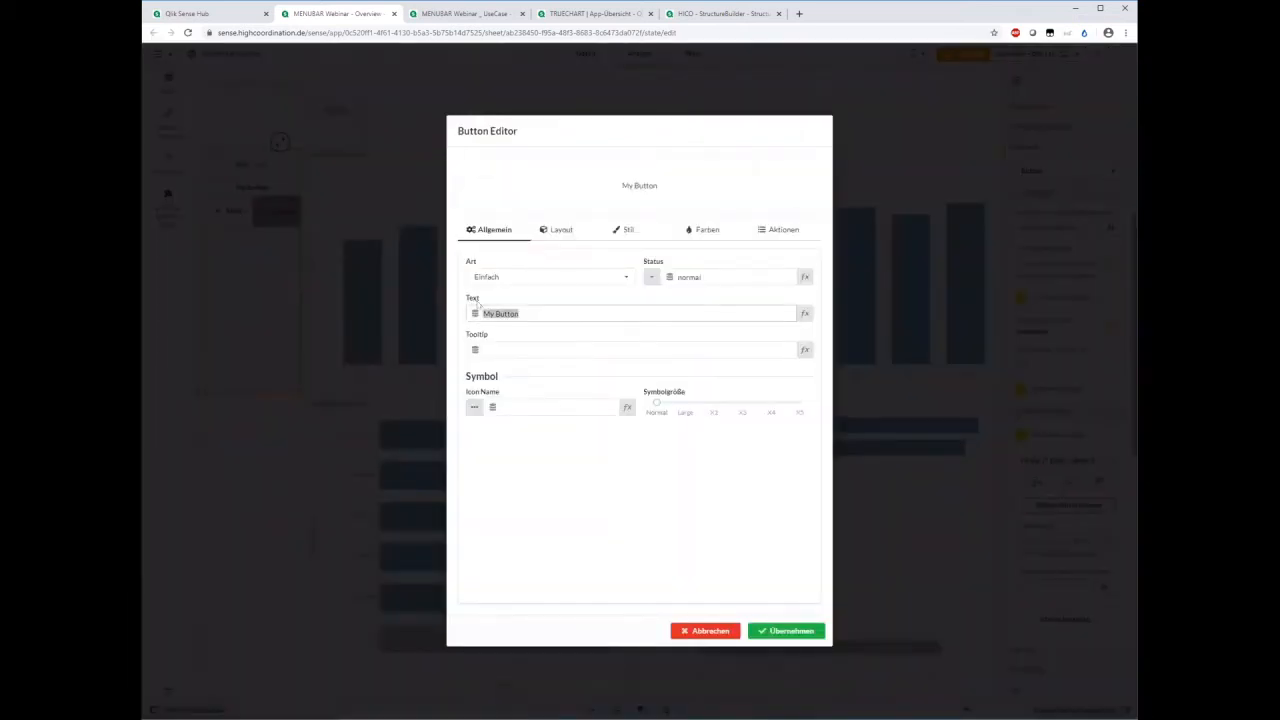
key("BackSpace")
type("Measure Selection")
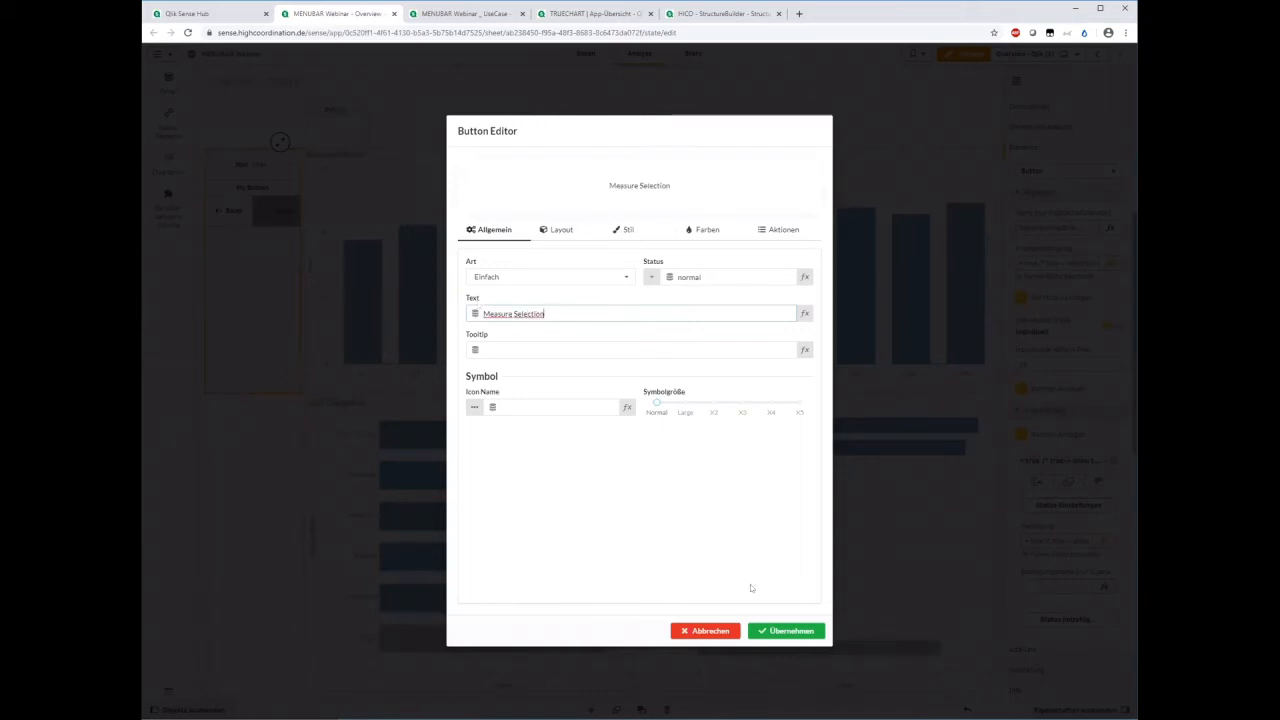
left_click(766, 630)
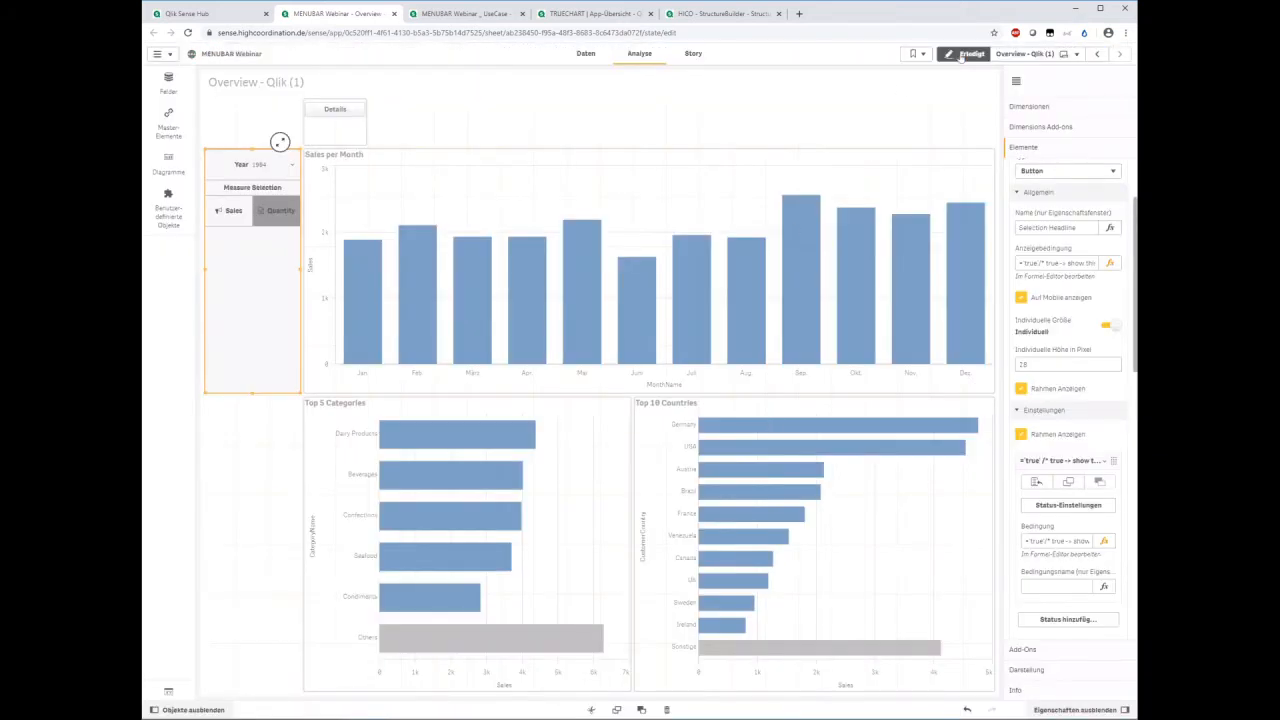
- Finish editing, test the Sales button on the sheet, and return to editing
left_click(965, 53)
left_click(180, 232)
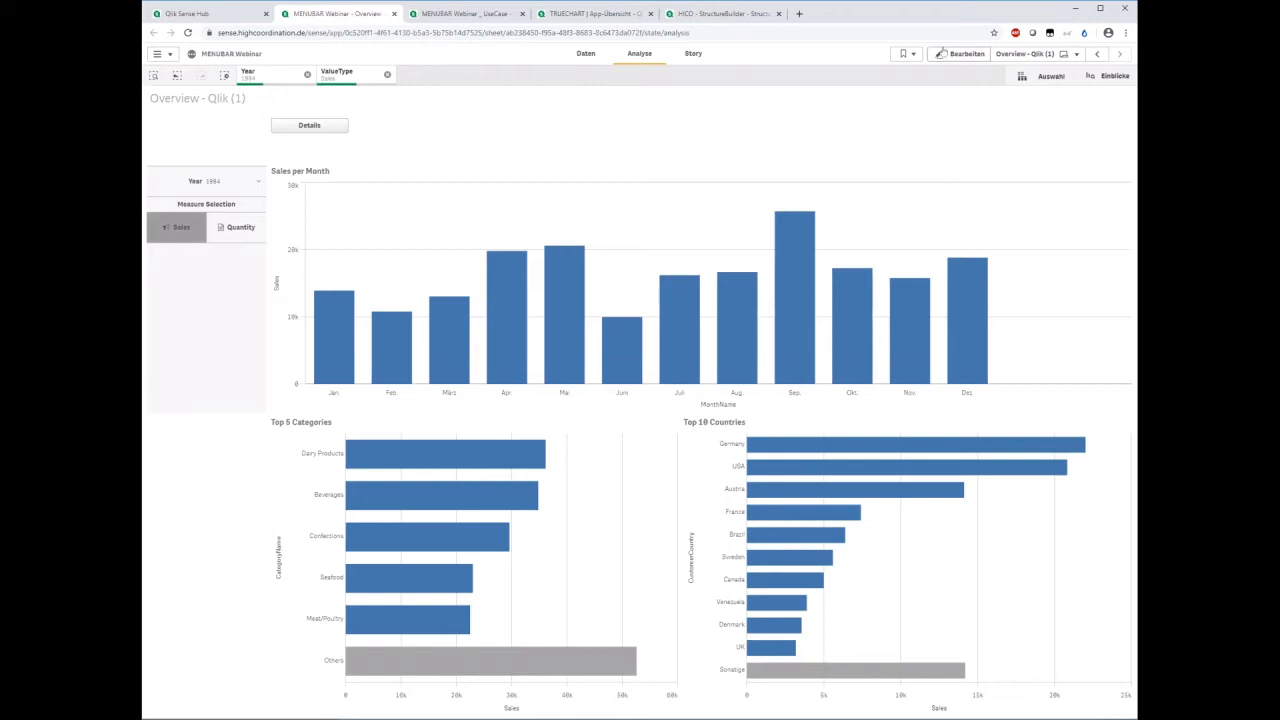
left_click(945, 53)
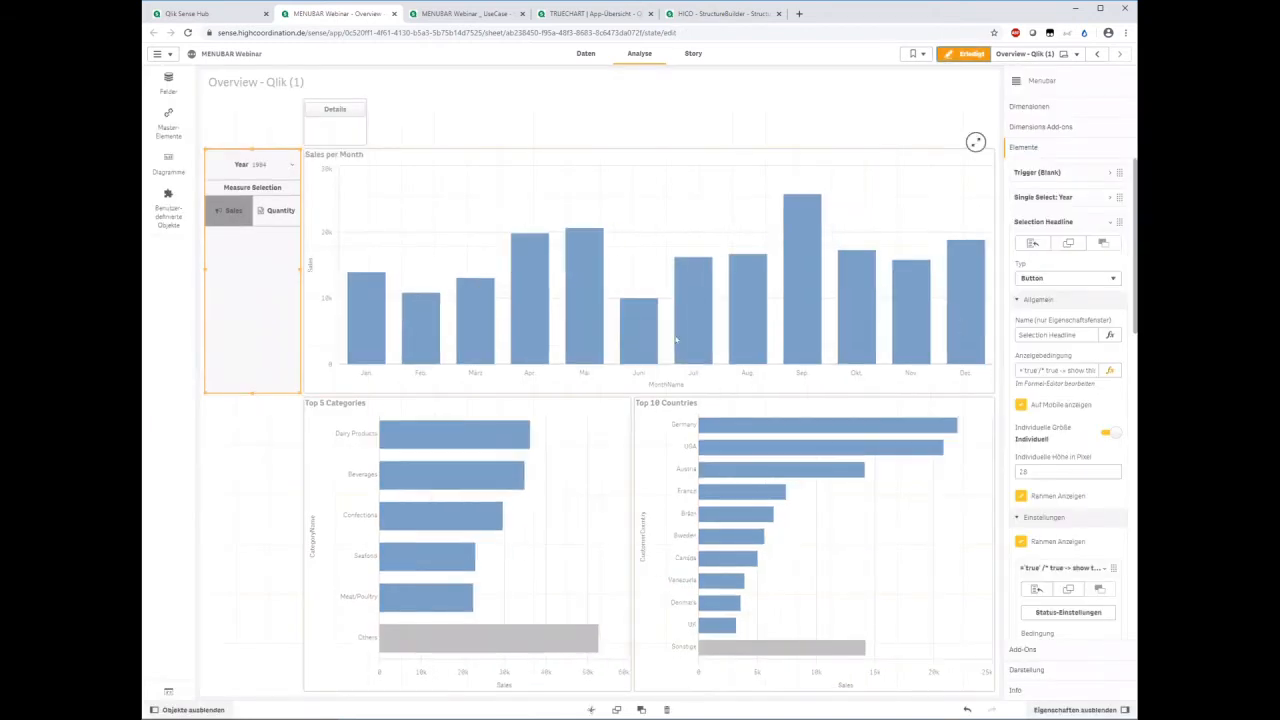
- Align both the label and the selection label of the Year single select horizontally to the left
left_click(1038, 197)
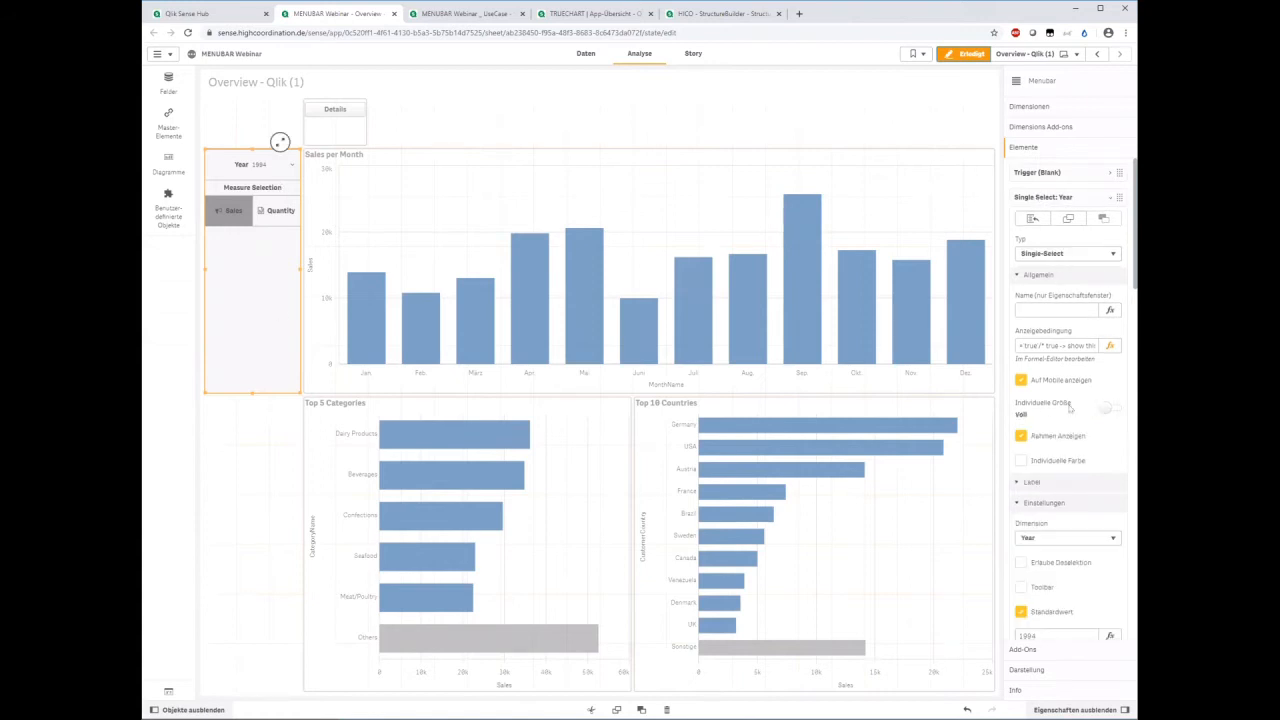
scroll(1069, 404, "down", 1)
left_click(1078, 425)
scroll(1080, 420, "down", 1)
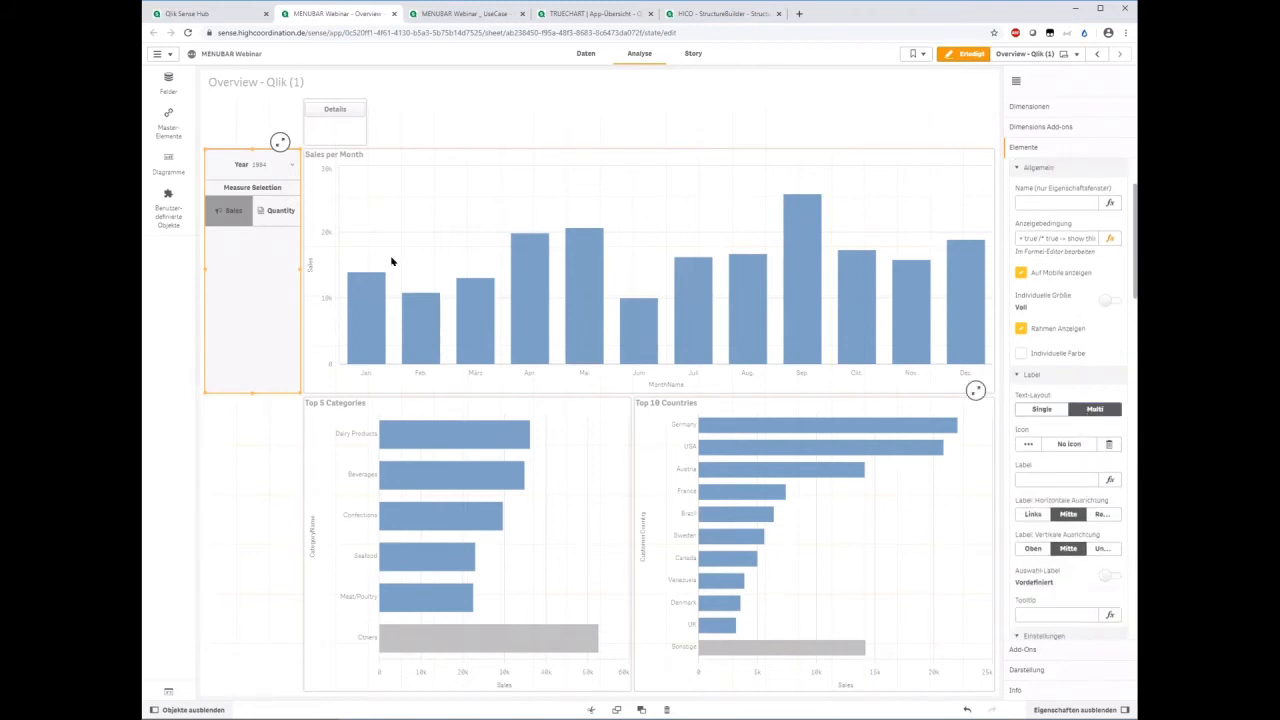
left_click(1029, 515)
left_click(1031, 614)
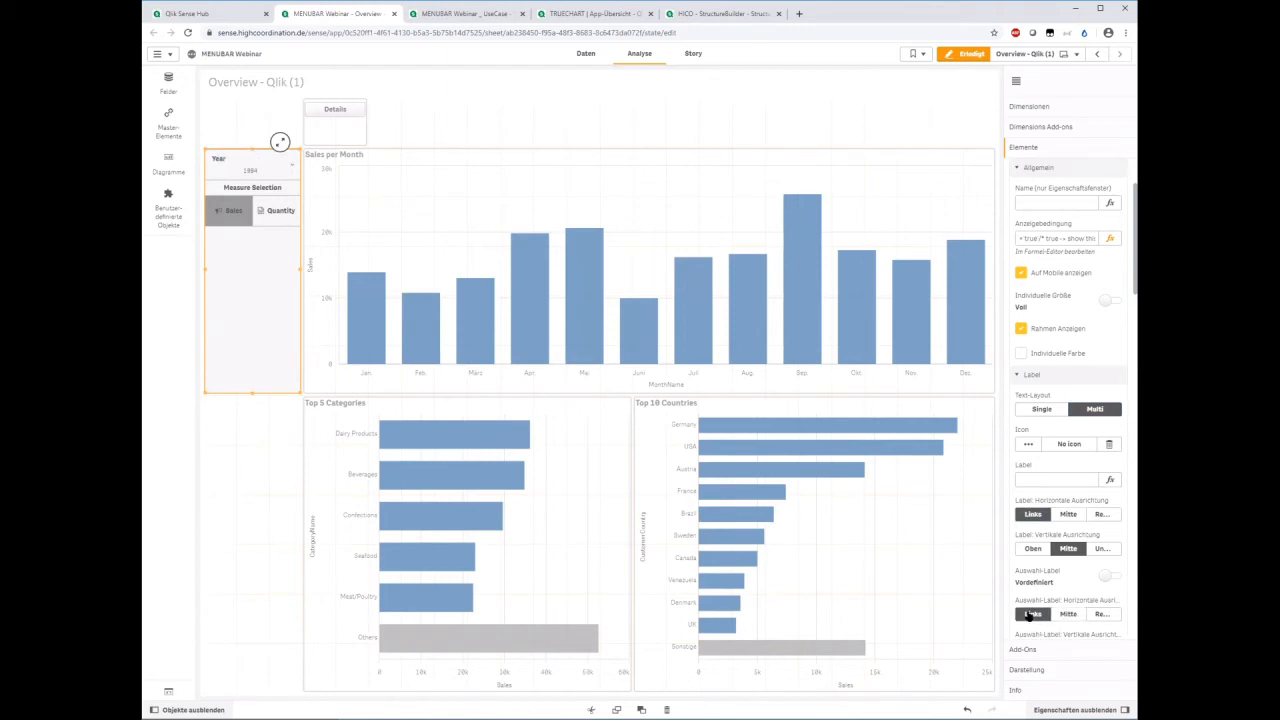
- Search the icon library for clock and assign the clock icon to the Year label
left_click(1028, 443)
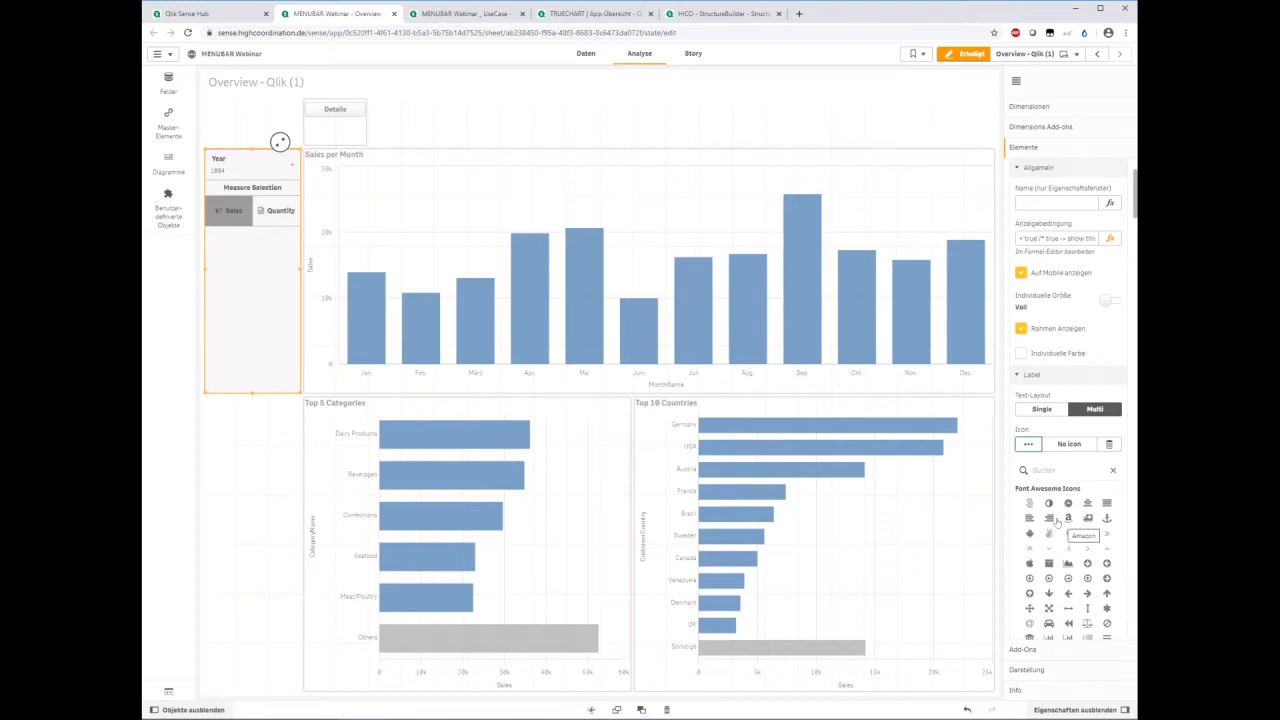
scroll(1054, 524, "down", 1)
left_click(1047, 405)
type("clock")
left_click(1068, 449)
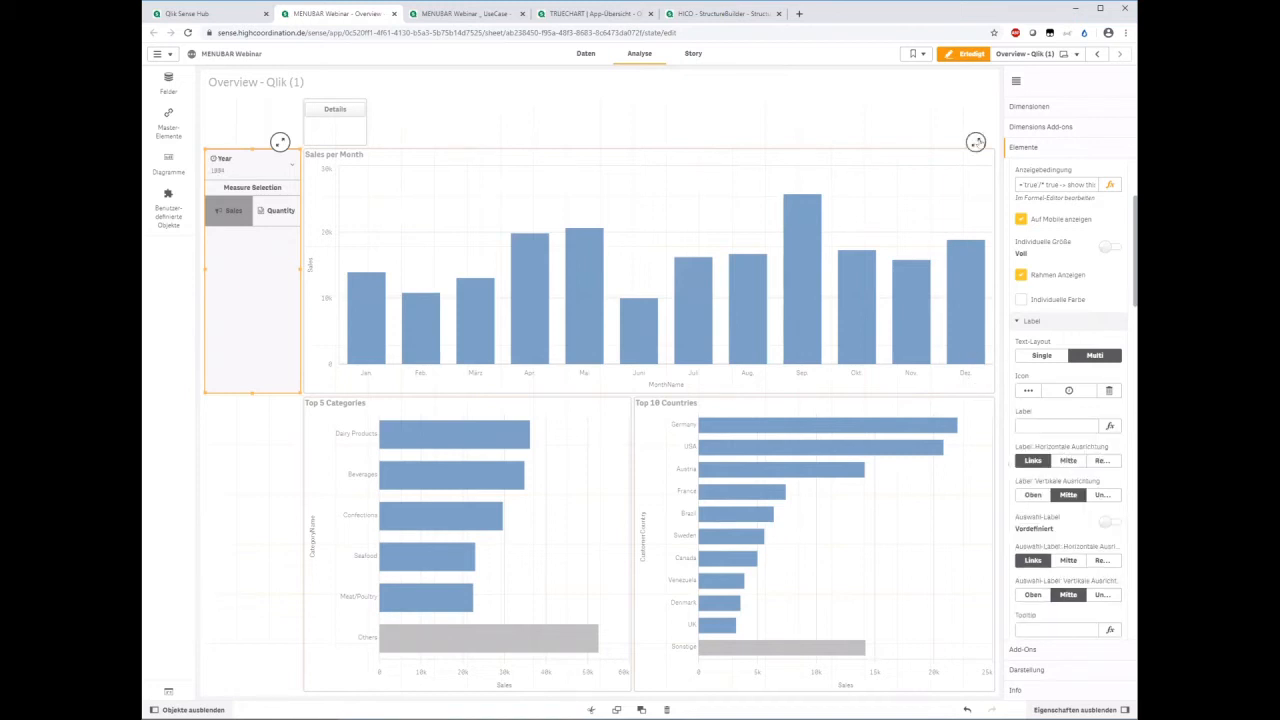
left_click(1026, 636)
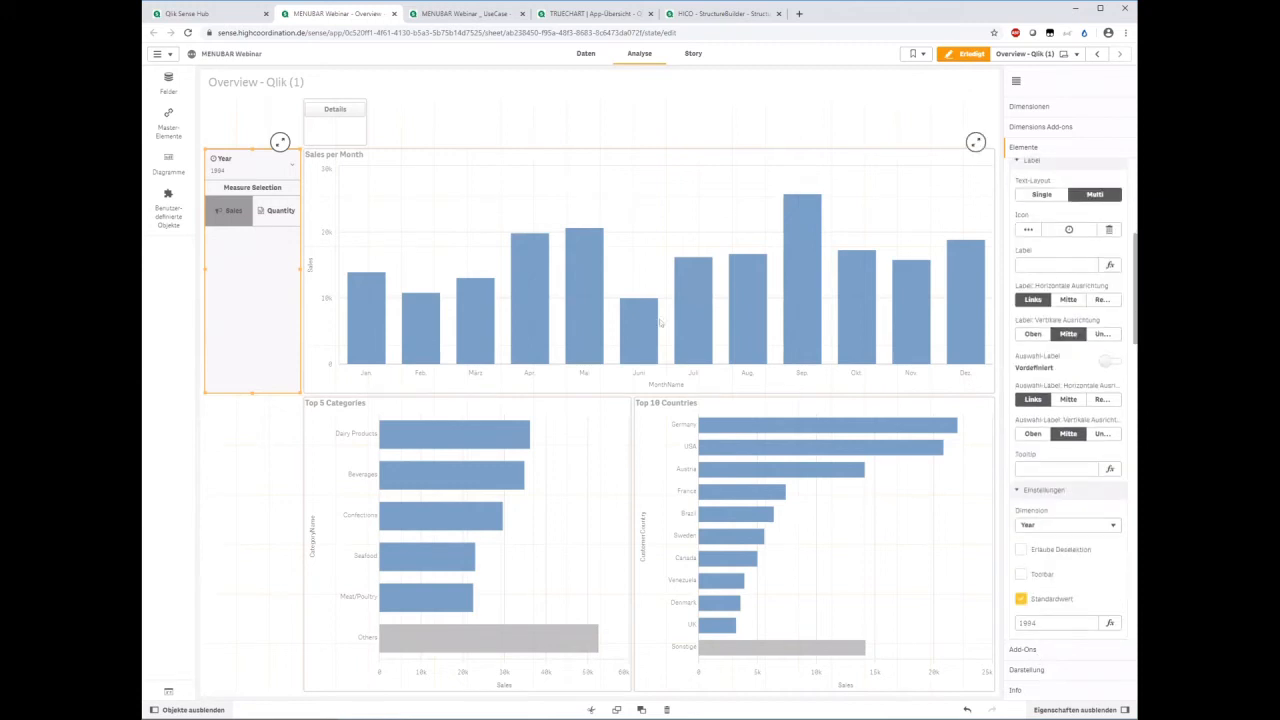
- Try left-aligning the Measure Selection headline in its button layout, look at its font style settings, and discard the changes
scroll(1034, 282, "up", 5)
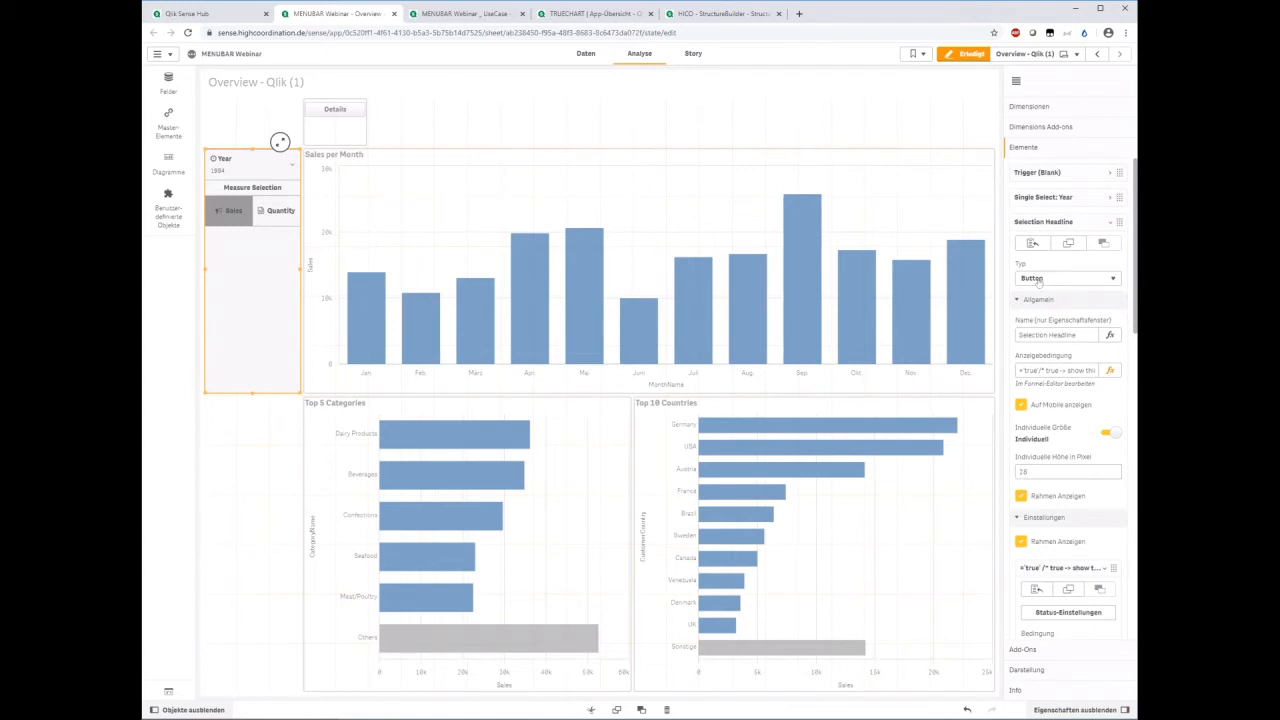
scroll(1054, 485, "down", 1)
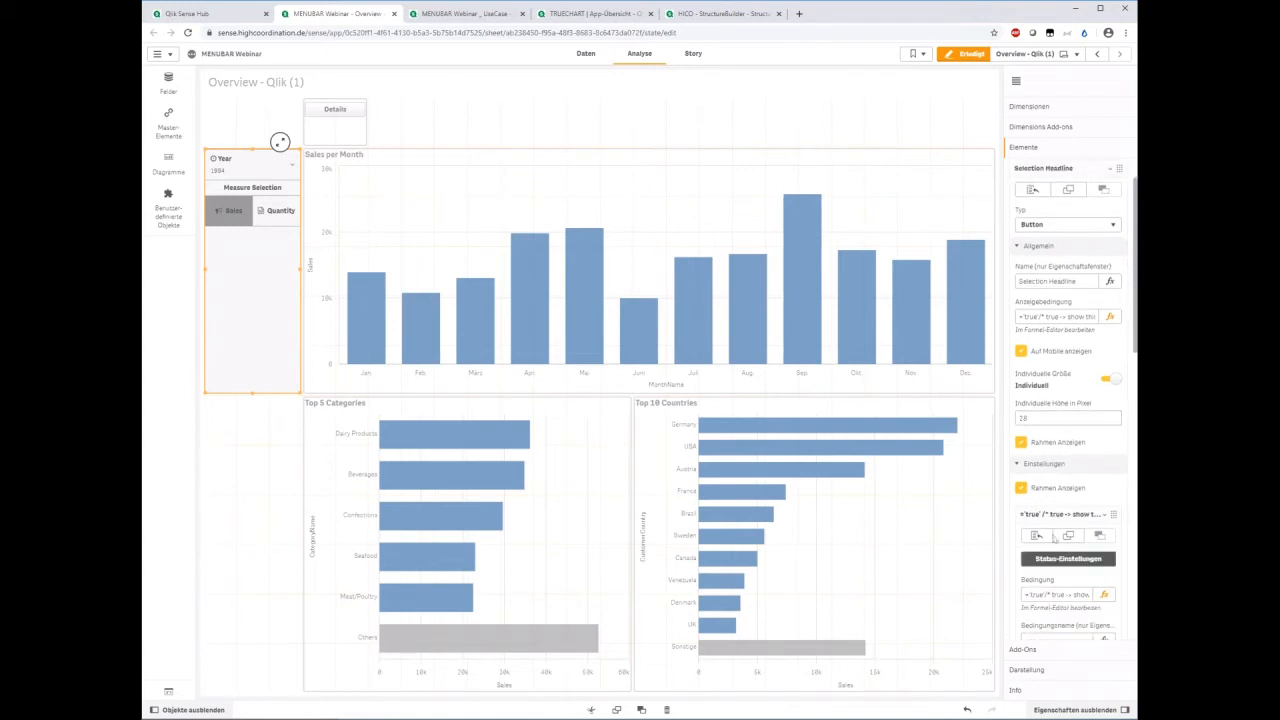
left_click(1062, 558)
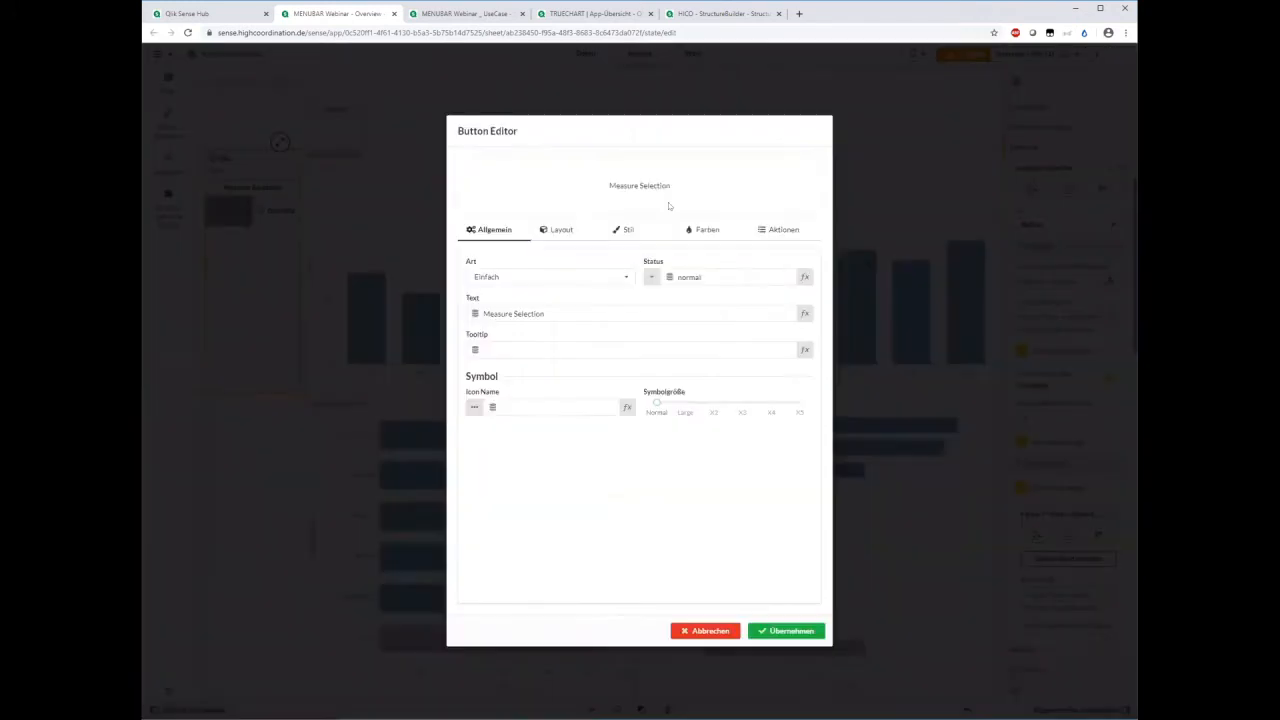
left_click(567, 229)
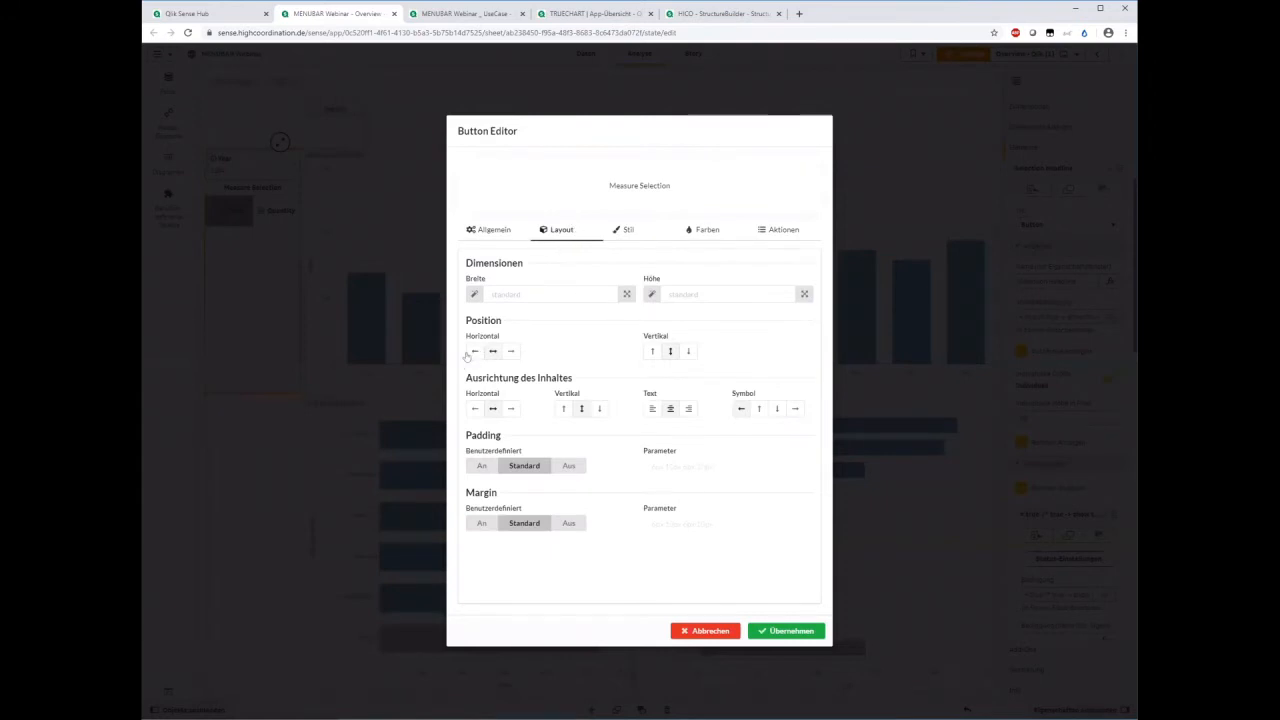
left_click(474, 408)
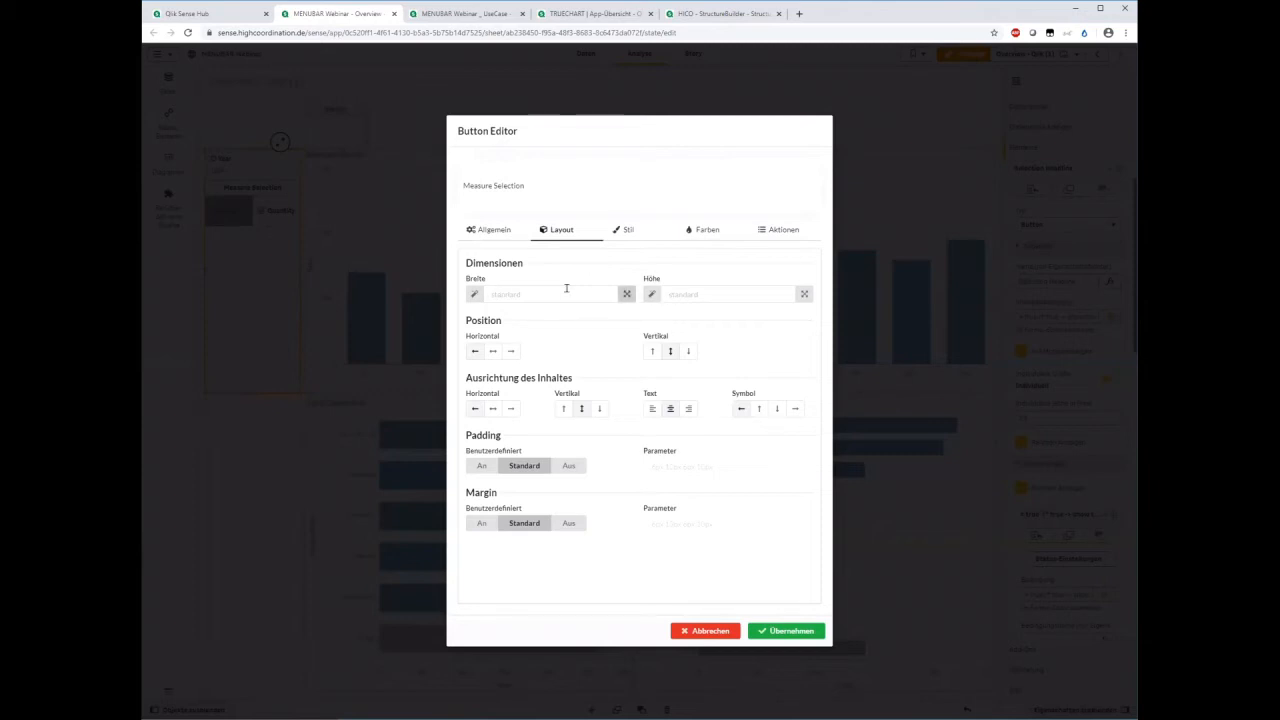
left_click(611, 231)
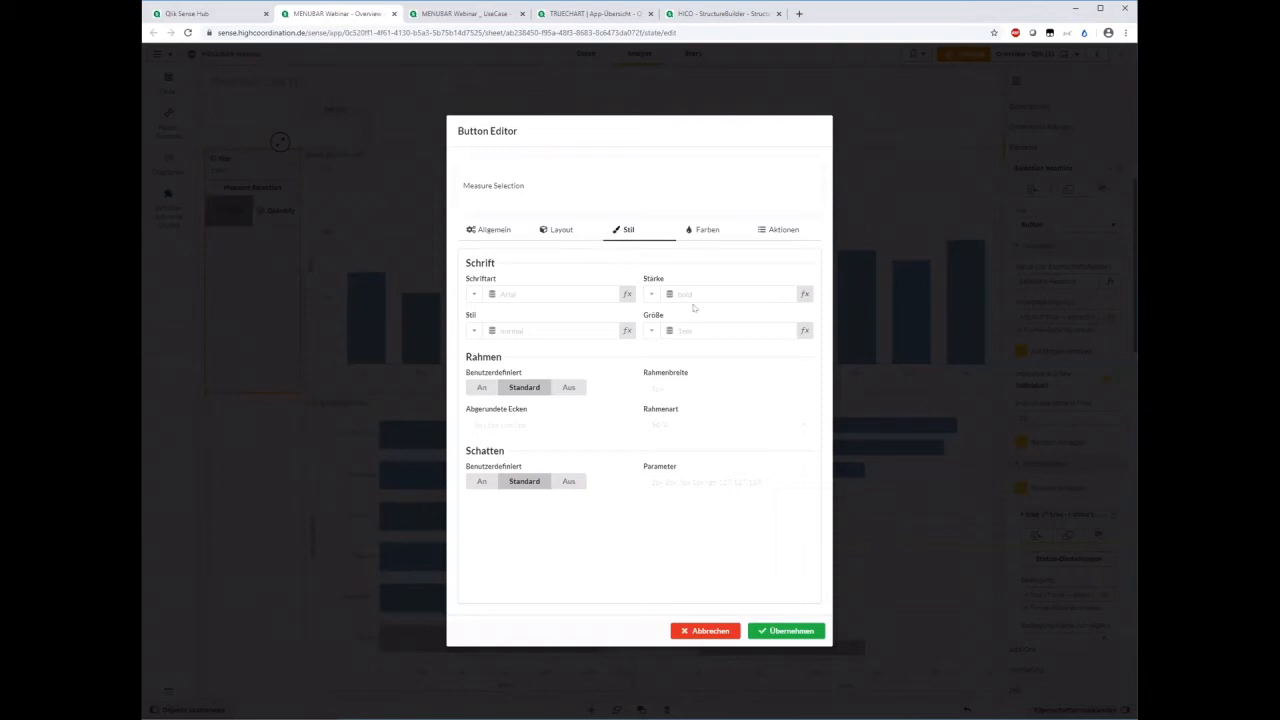
left_click(710, 632)
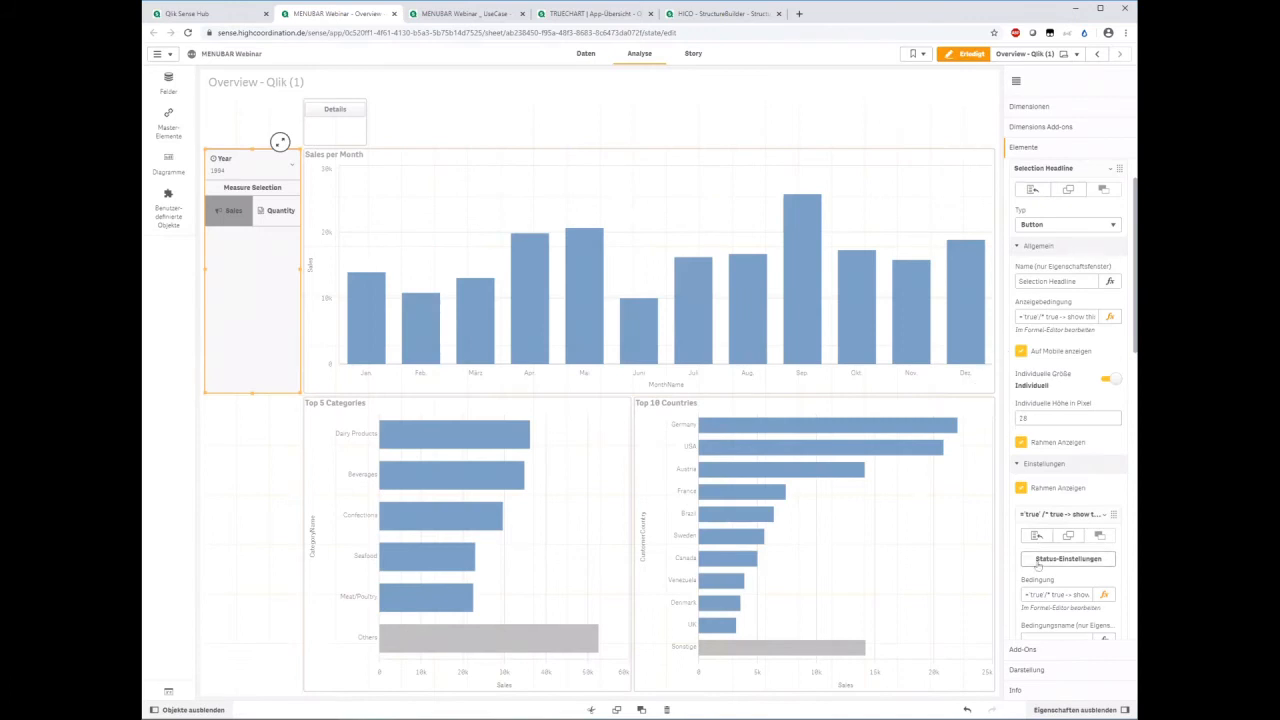
- Set the background color of the Menubar's main element to =red() in its appearance settings
left_click(1032, 669)
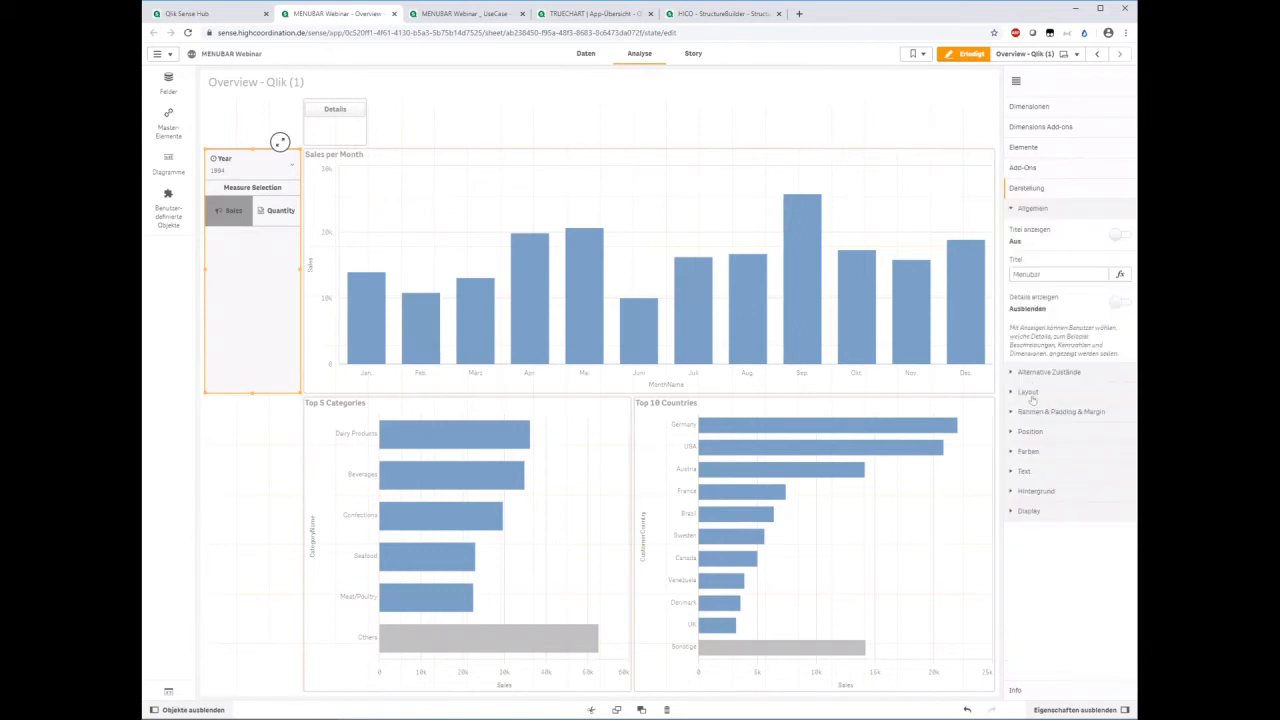
left_click(1029, 392)
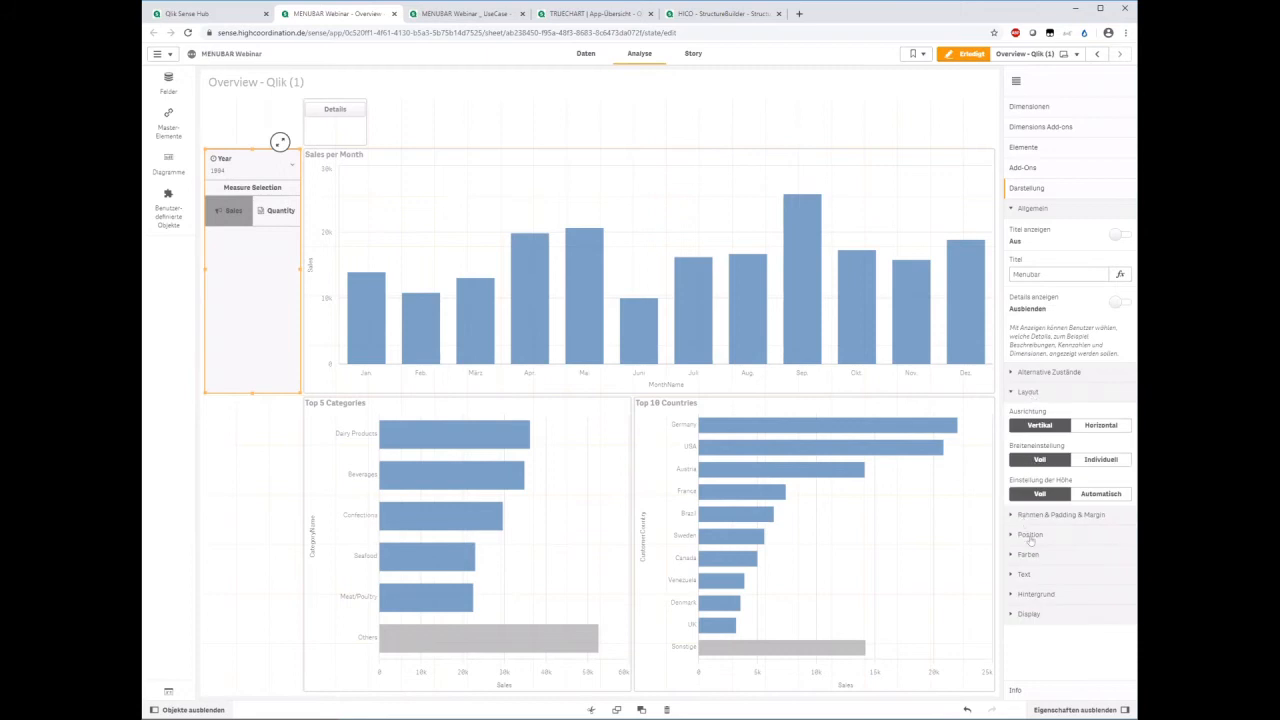
scroll(1054, 533, "down", 1)
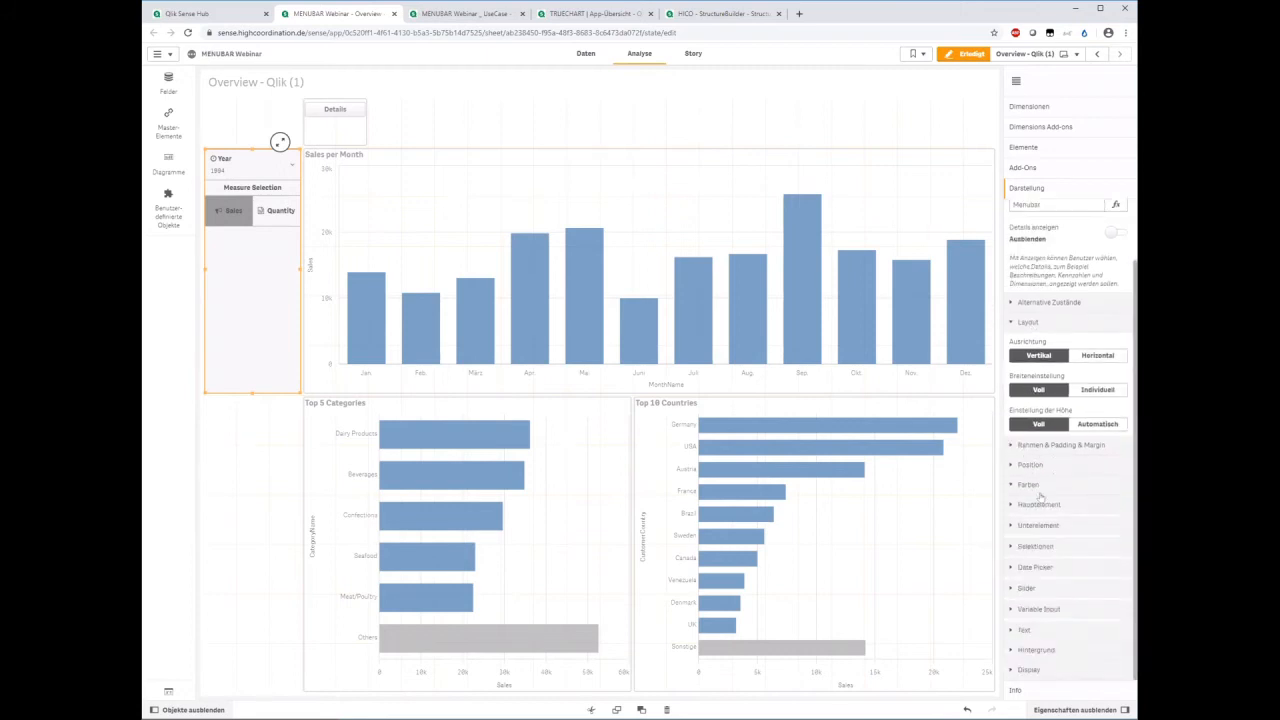
left_click(1052, 505)
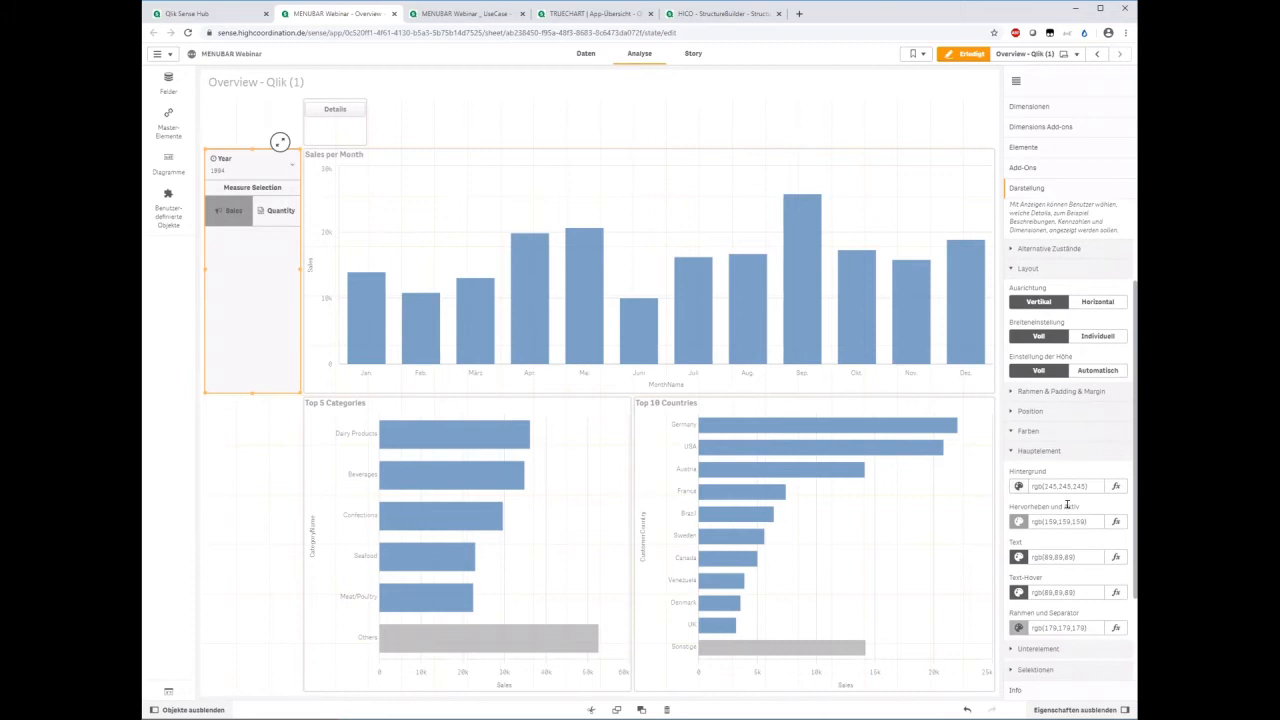
triple_click(1052, 485)
type("=red()")
key("Return")
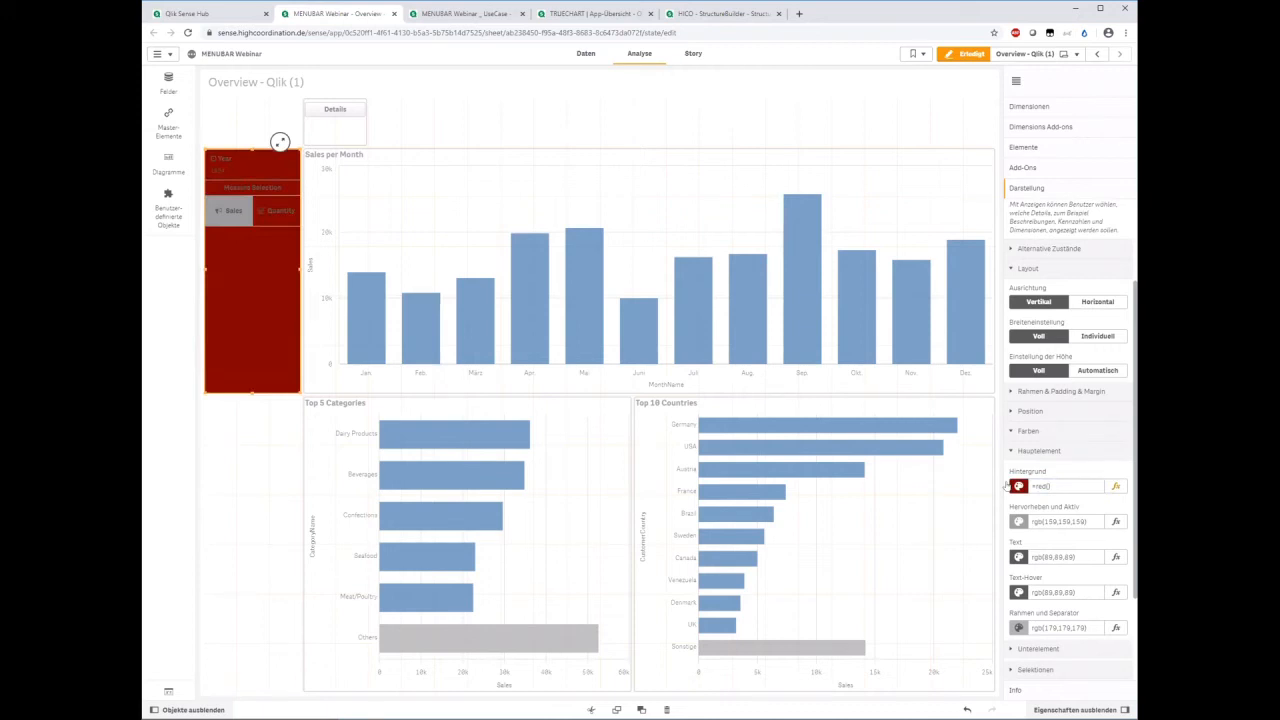
- Clear the red background expression of the Menubar's main element and finish editing the sheet
left_click(1050, 486)
scroll(1045, 440, "down", 1)
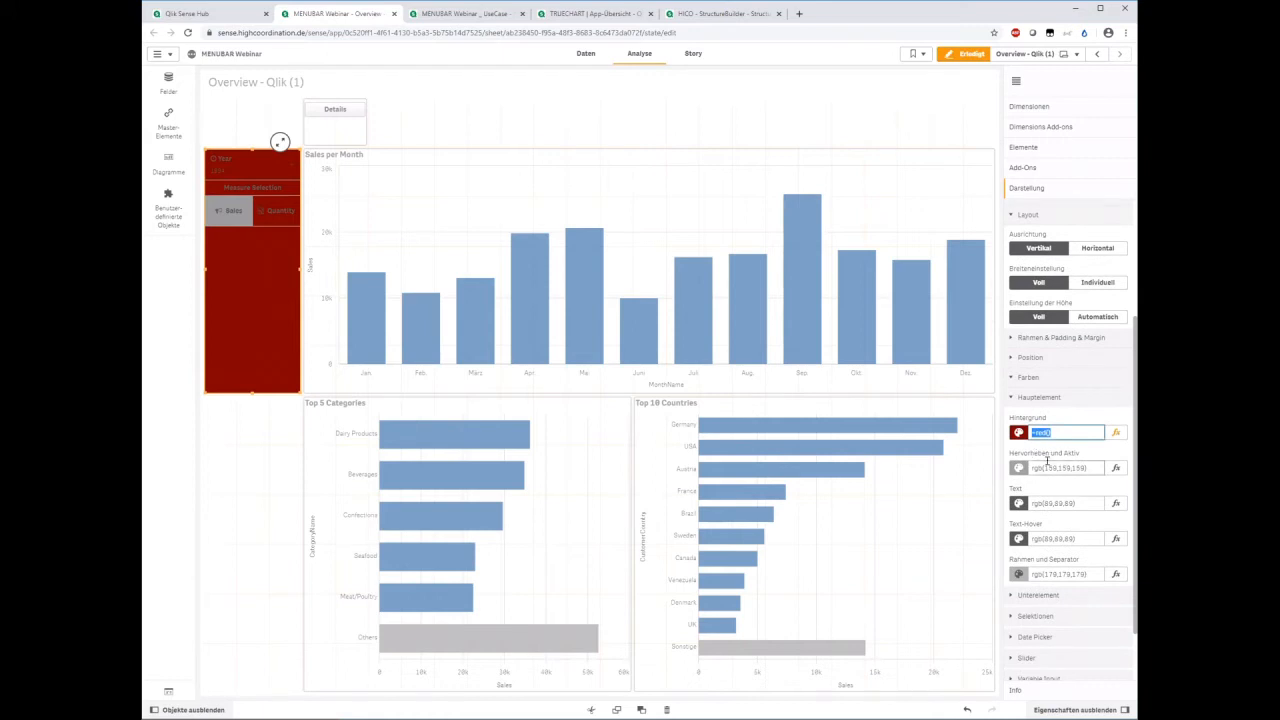
scroll(1055, 426, "down", 1)
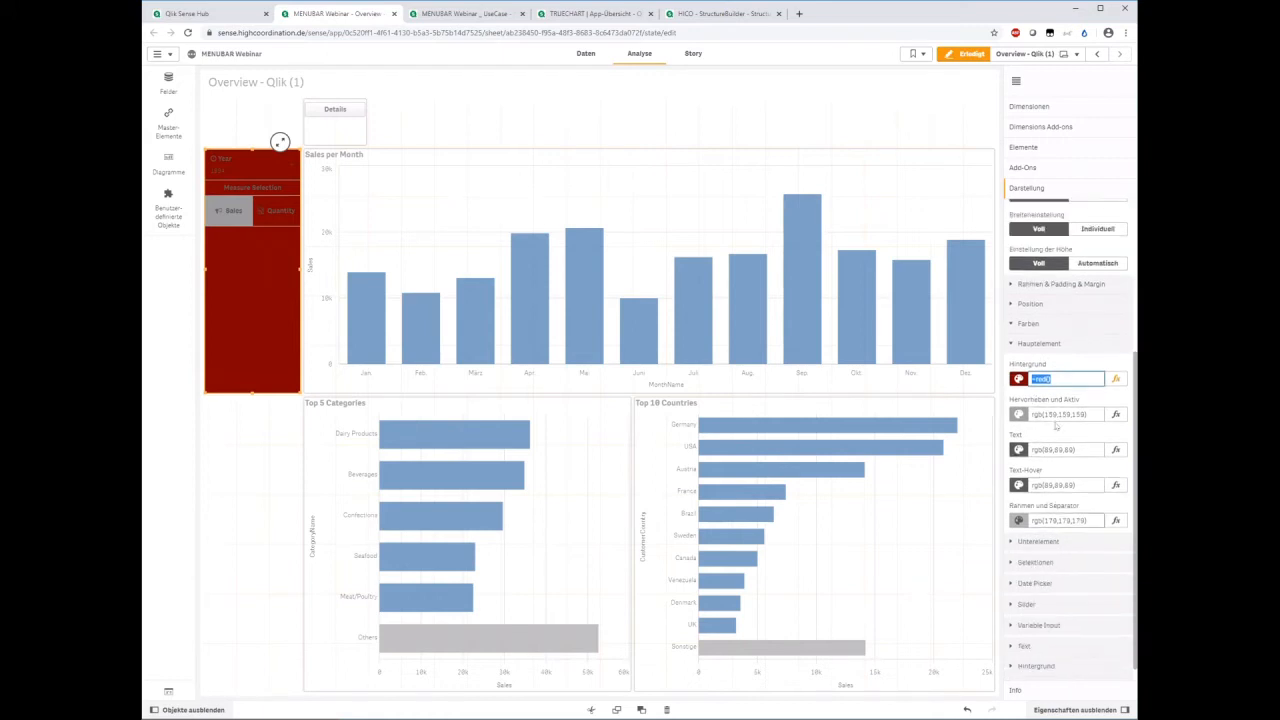
key("BackSpace")
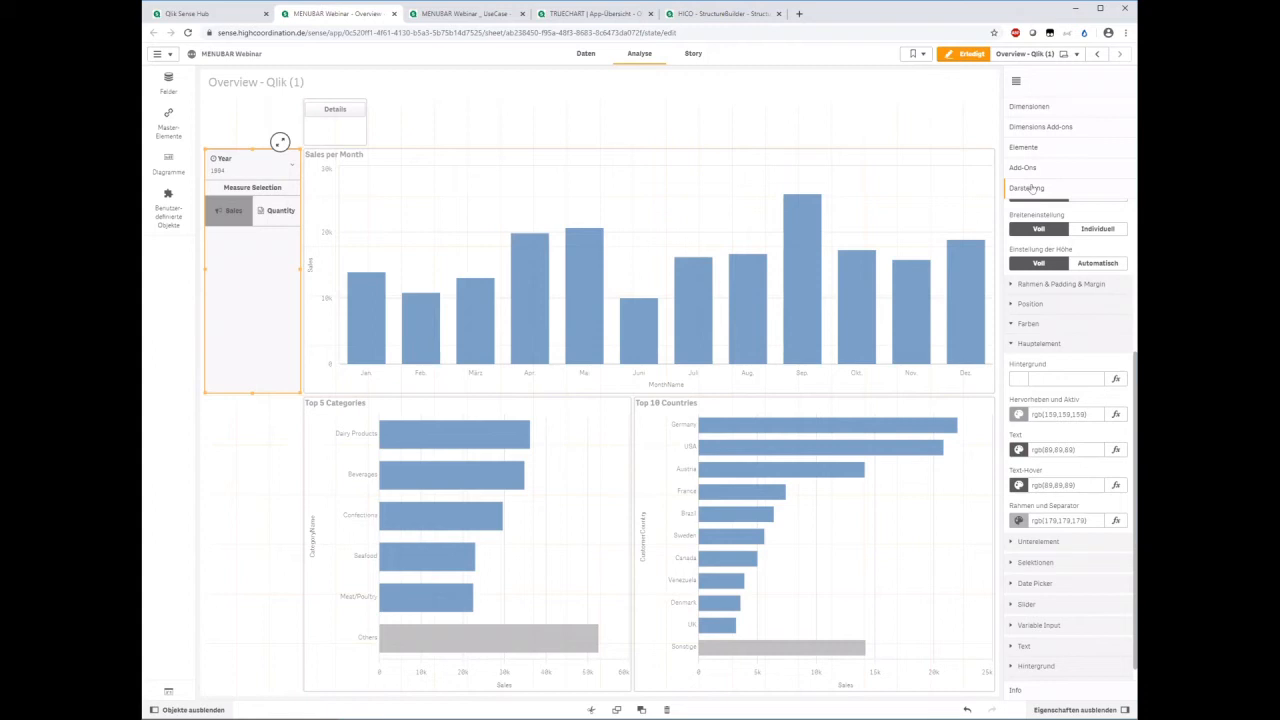
left_click(962, 56)
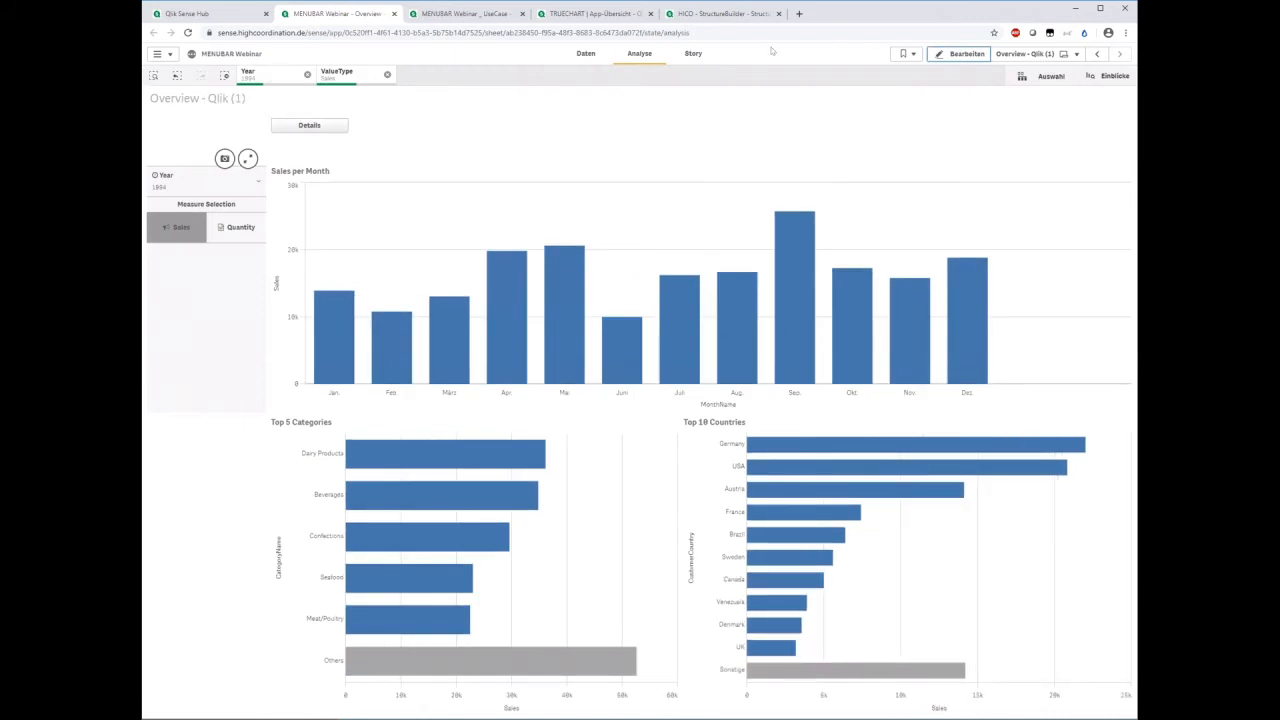
- Return to editing the sheet and set the Sense Menu Bar to hidden in the Menubar's display settings
left_click(940, 55)
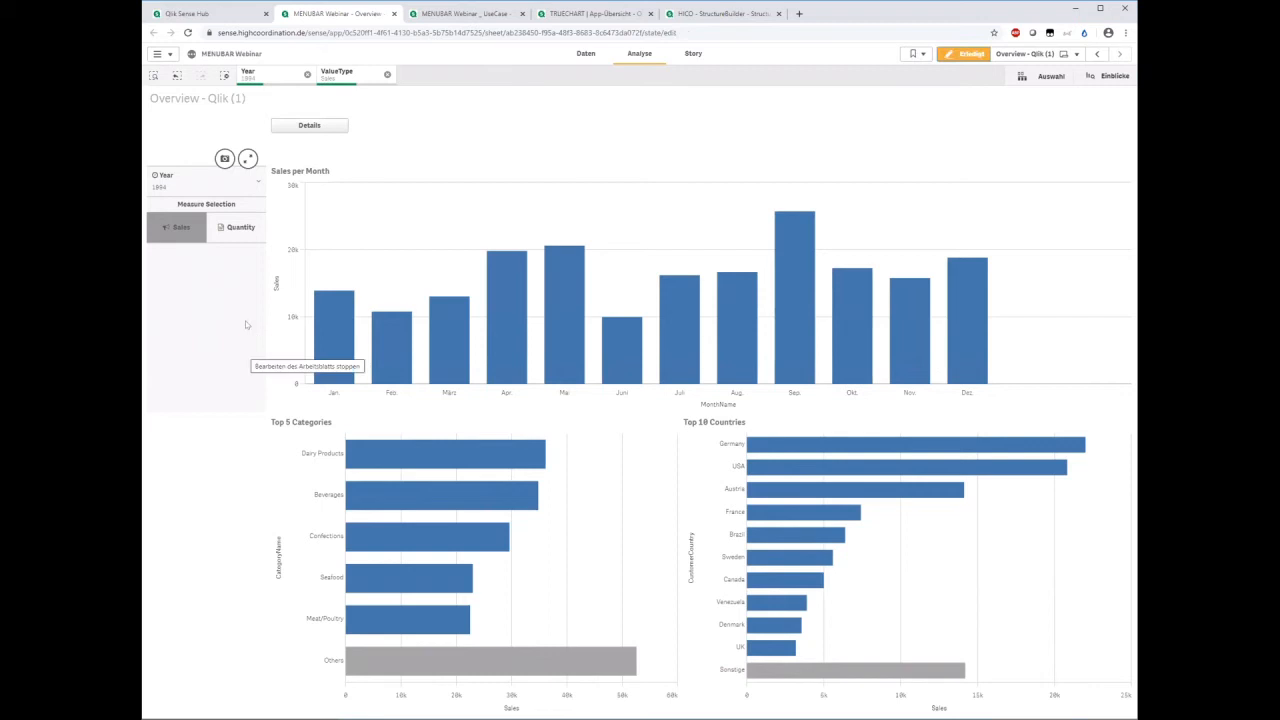
left_click(1040, 574)
scroll(1045, 600, "down", 1)
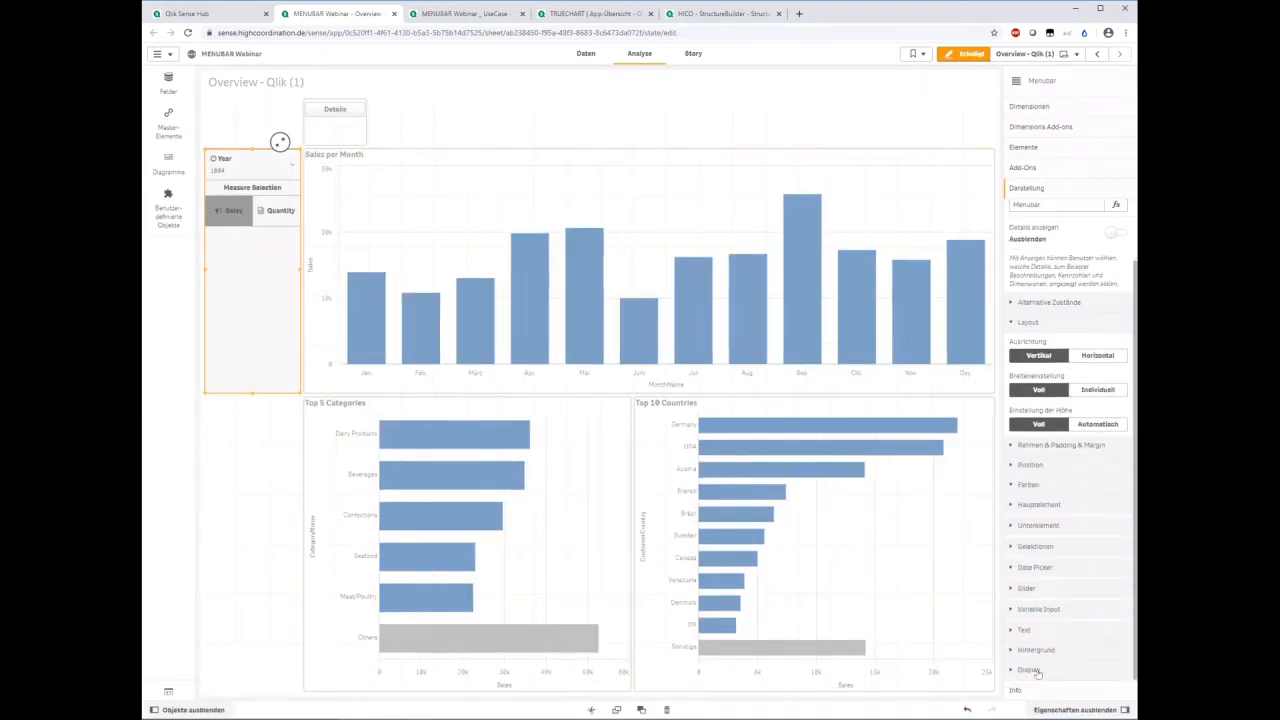
left_click(1030, 669)
scroll(1060, 575, "down", 1)
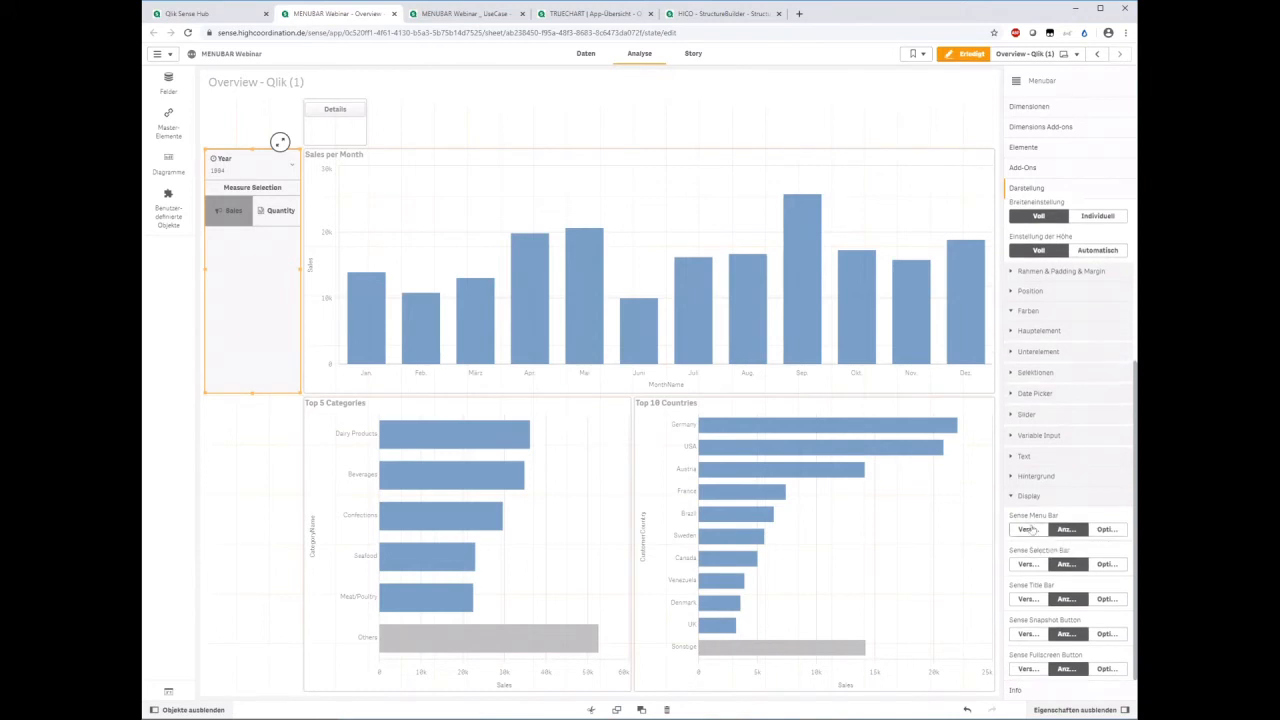
left_click(1027, 530)
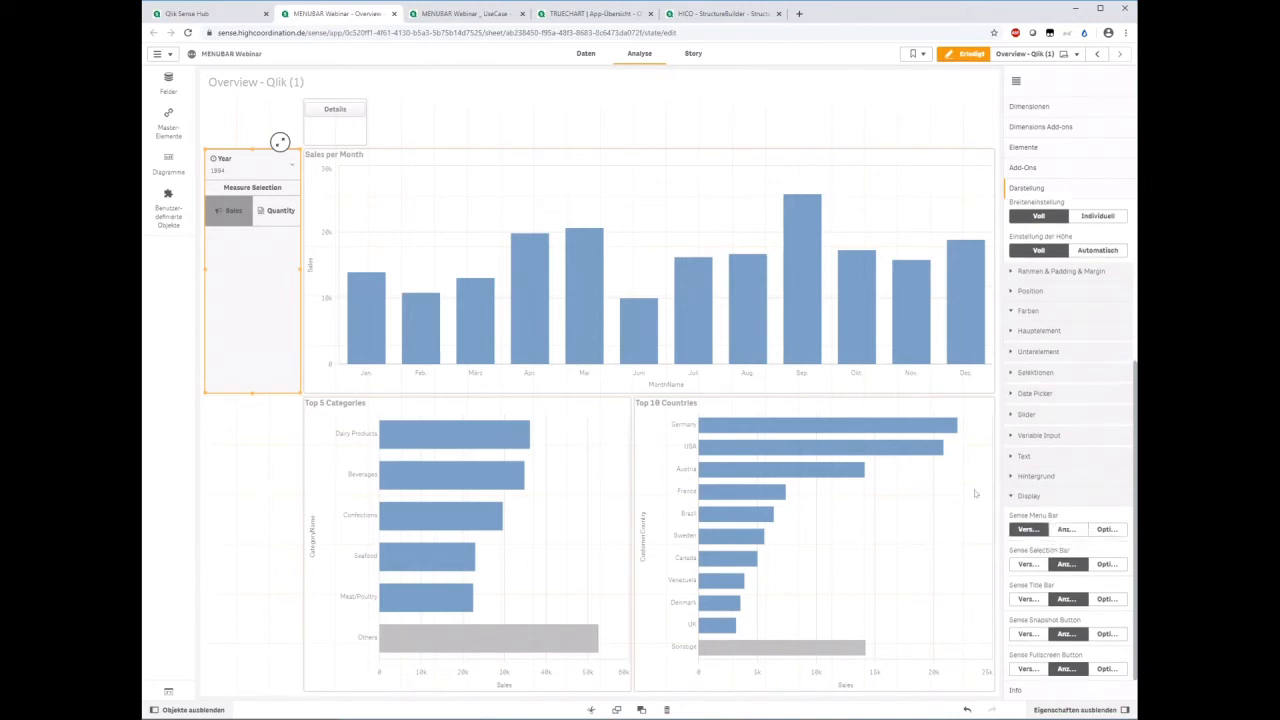
- Finish editing to check the sheet, resume editing, hide the Sense Selection Bar in the Menubar's display settings, and finish editing again
left_click(958, 55)
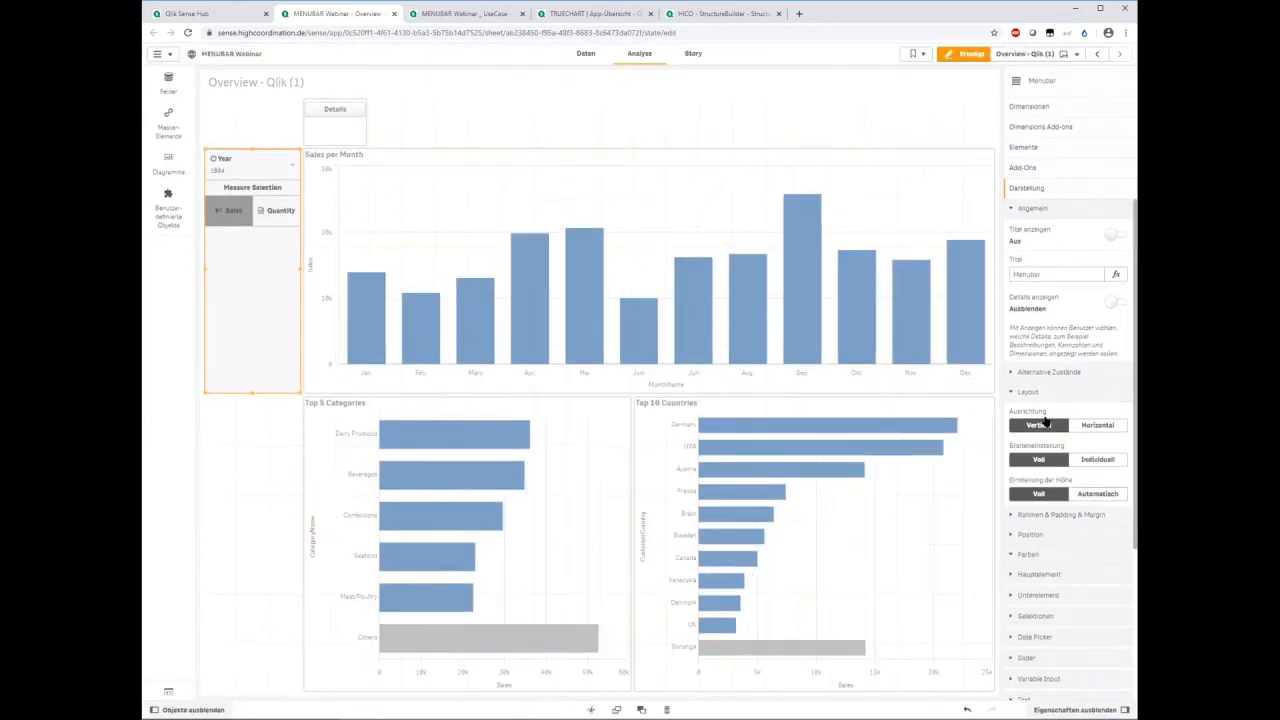
scroll(1045, 410, "down", 5)
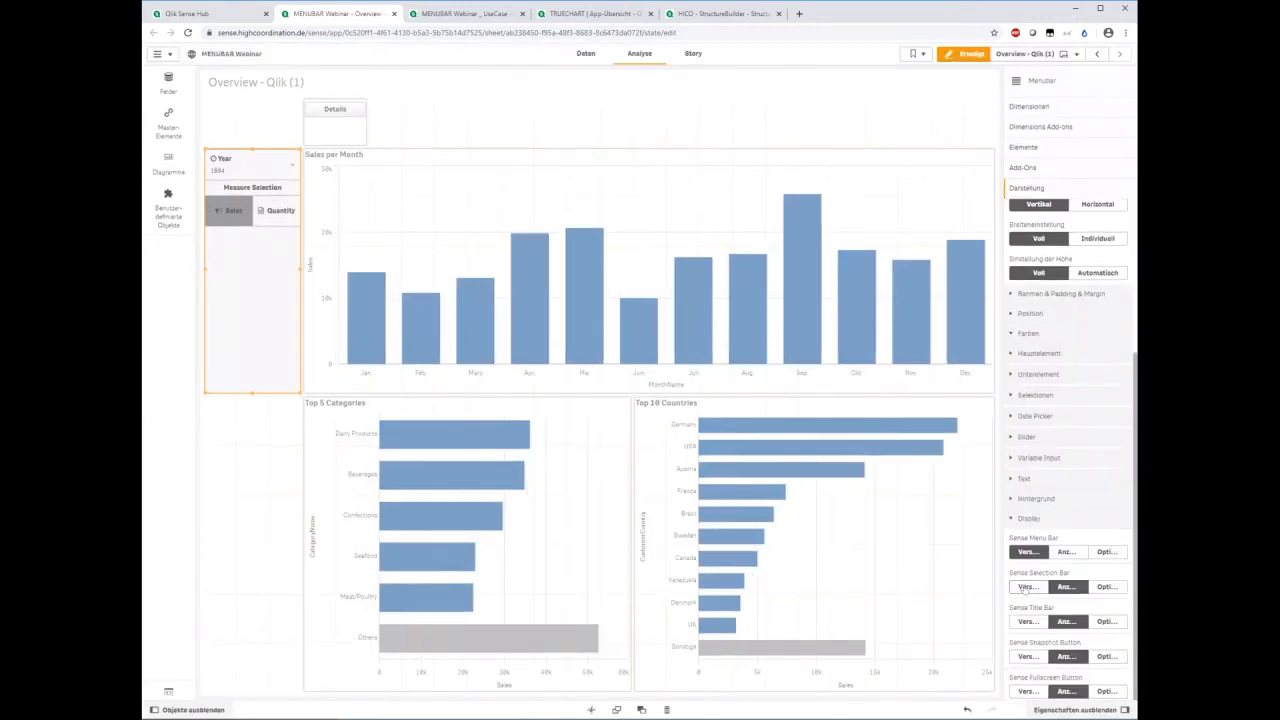
left_click(1028, 587)
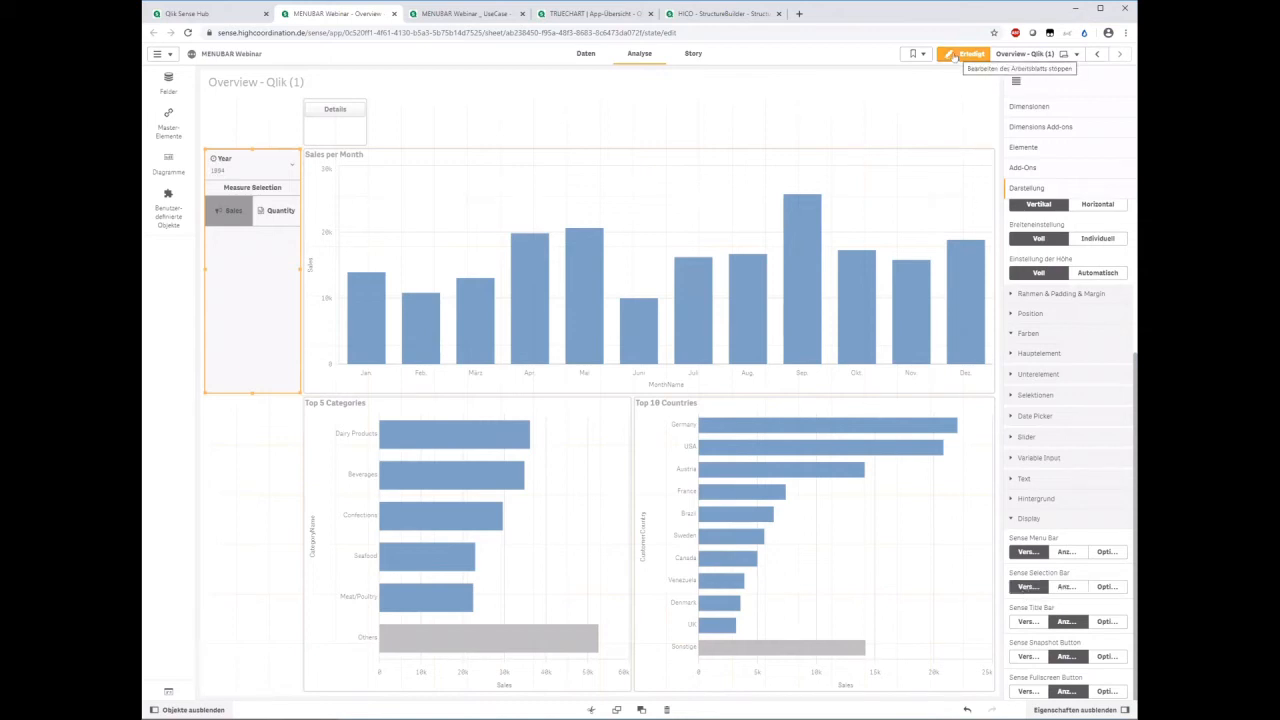
left_click(953, 56)
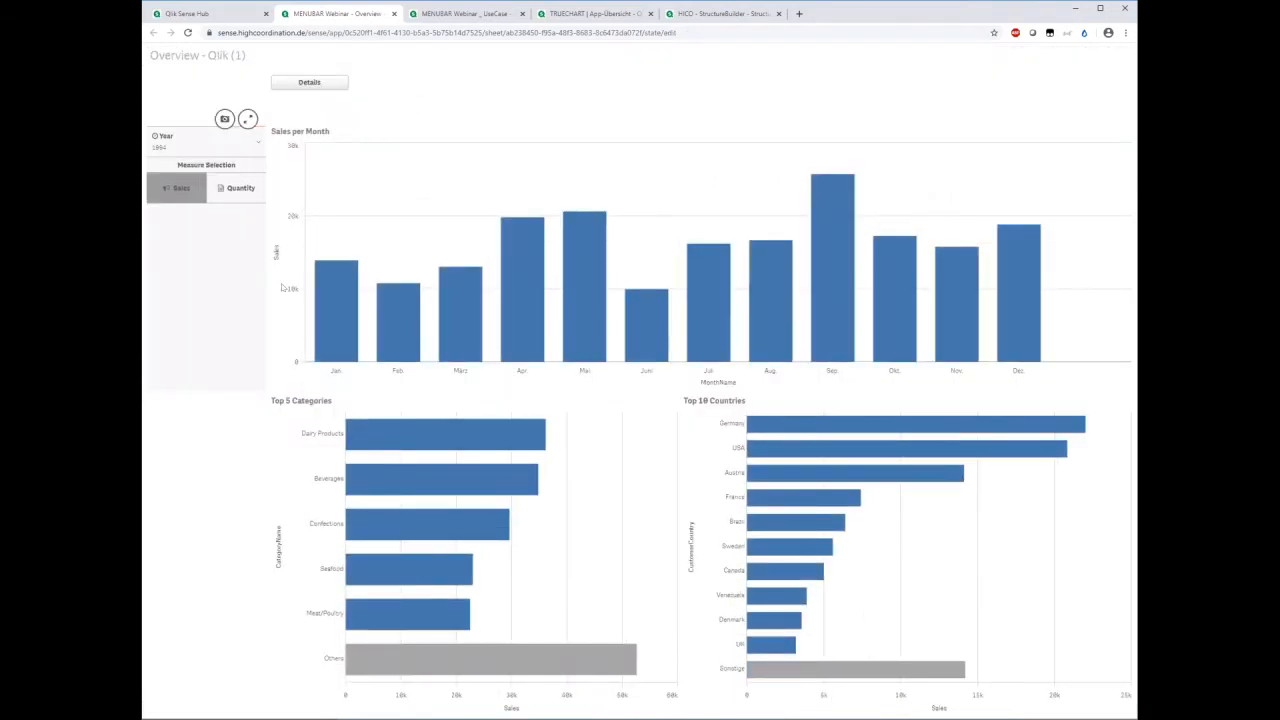
- Return to editing the sheet, set the Sense Title Bar to hidden in the Menubar's display settings, and finish editing
key("ctrl+e")
scroll(1032, 400, "down", 5)
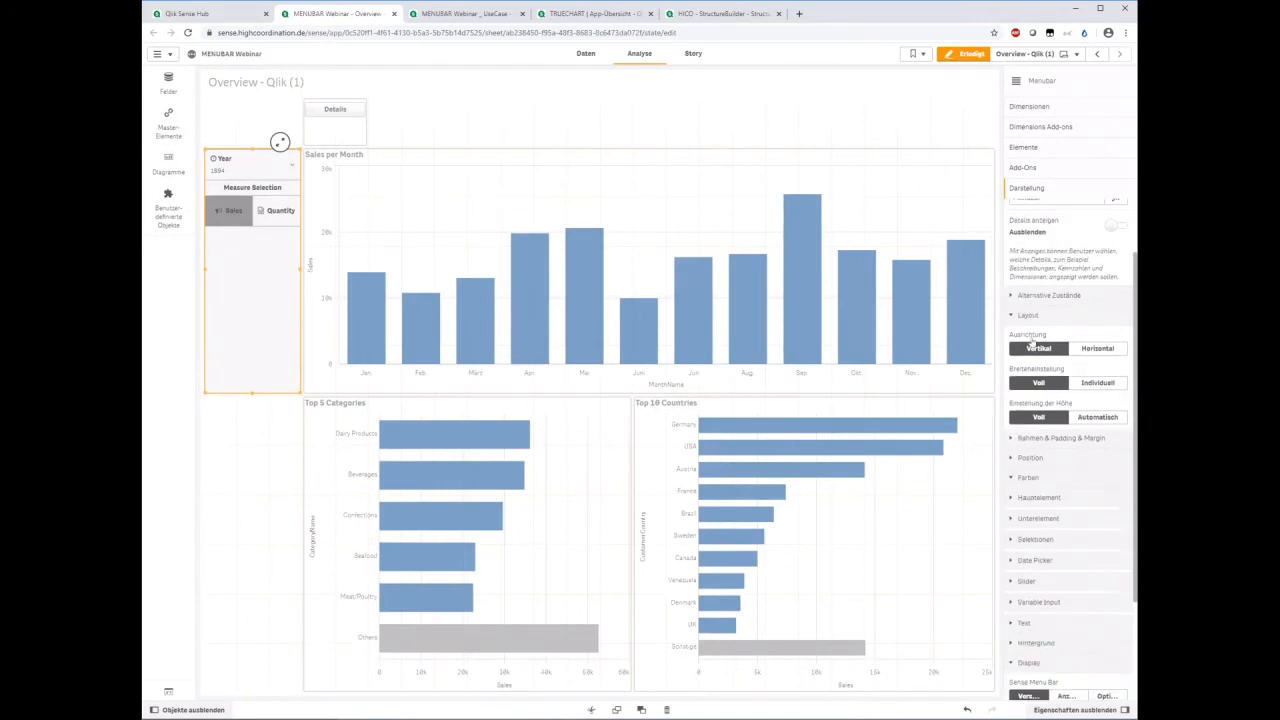
scroll(1016, 626, "down", 1)
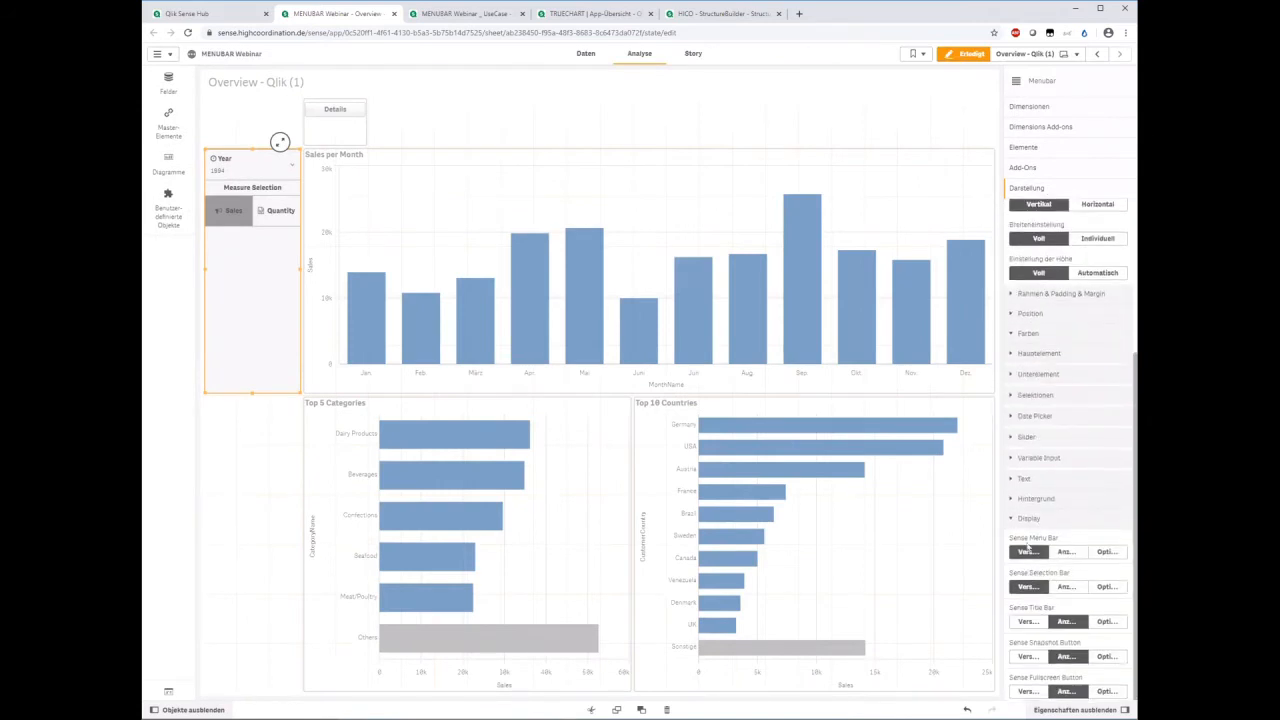
left_click(1026, 621)
left_click(965, 57)
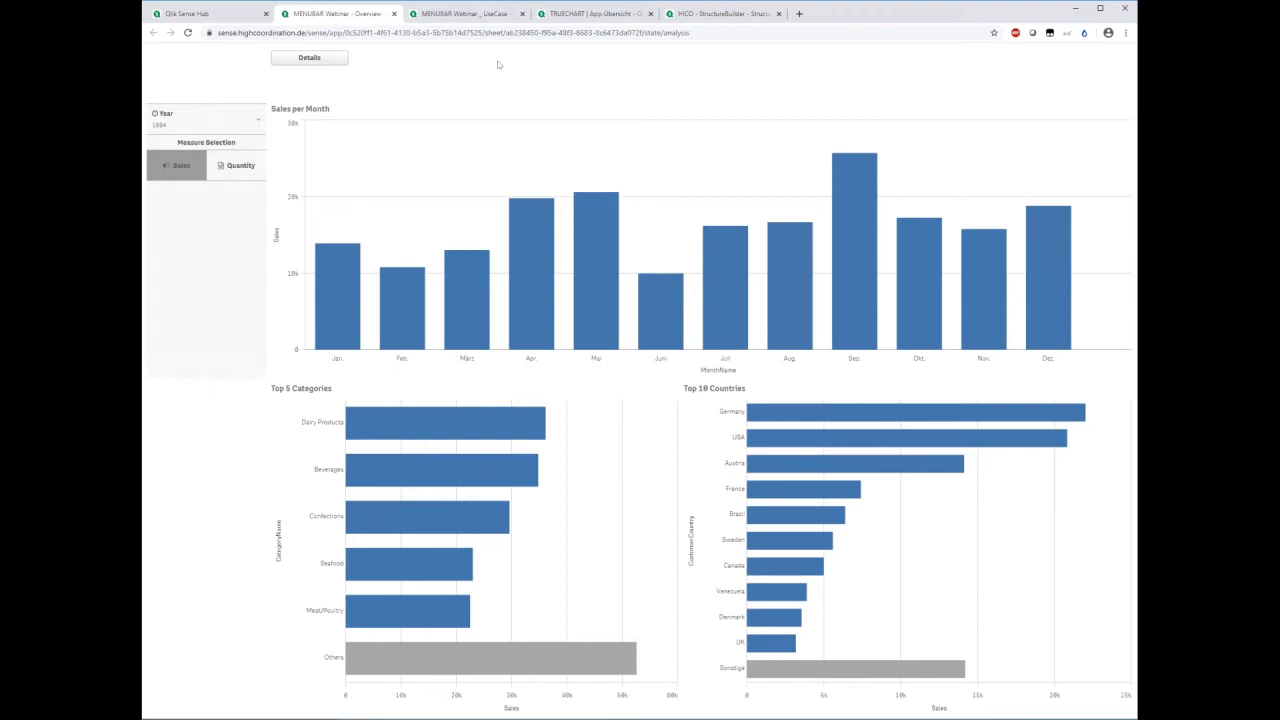
- Resume editing the sheet and set the Sense Snapshot Button and Sense Fullscreen Button to hidden in the Menubar's display settings
key("ctrl+e")
scroll(1063, 534, "down", 3)
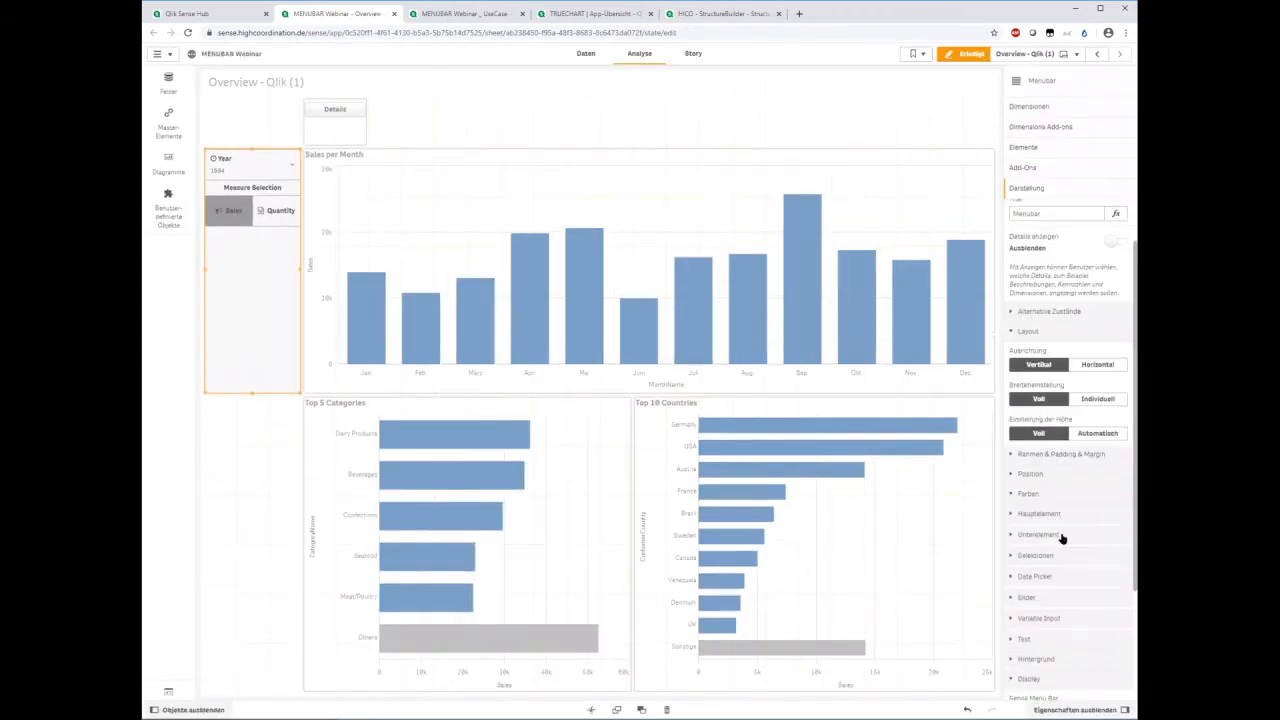
left_click(1063, 534)
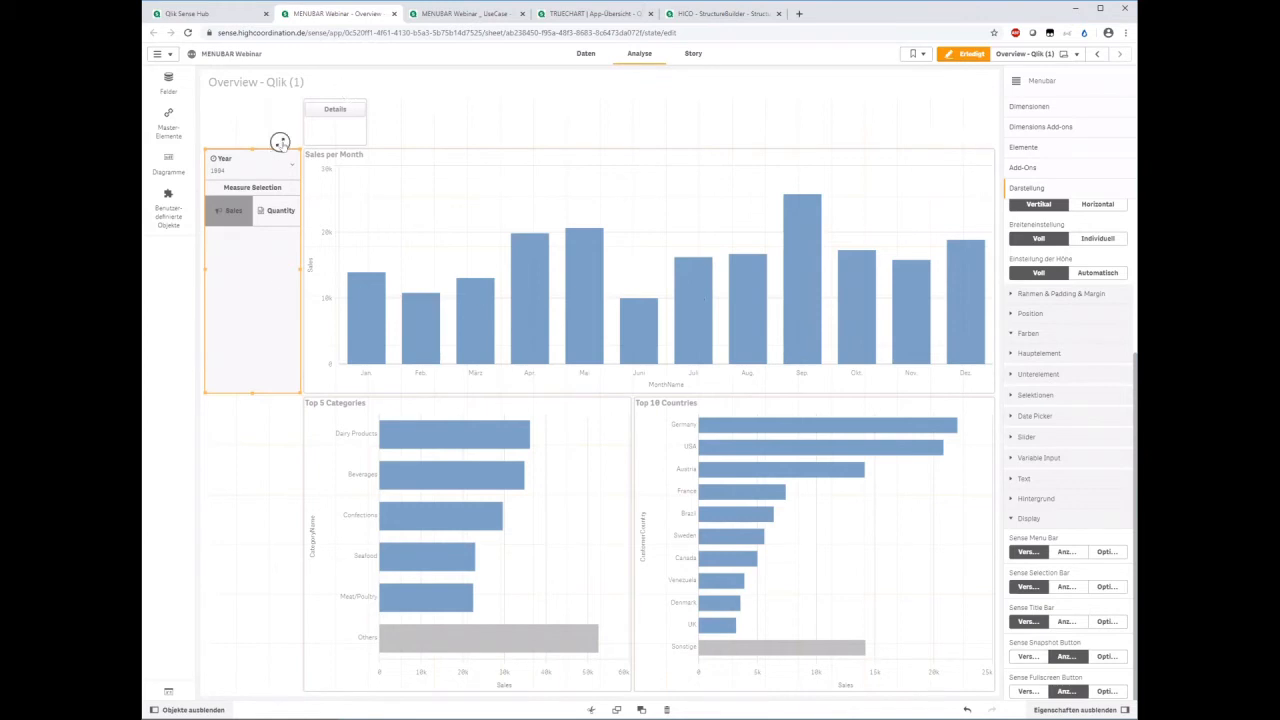
left_click(1022, 657)
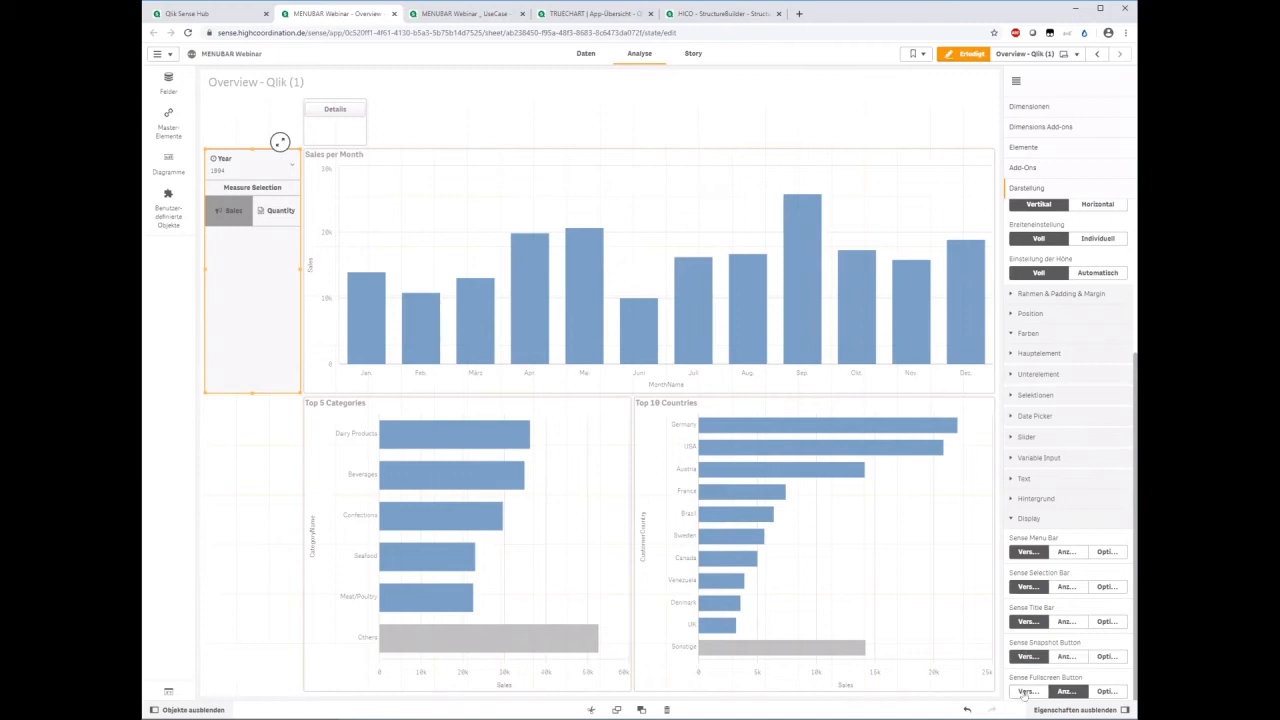
left_click(1022, 692)
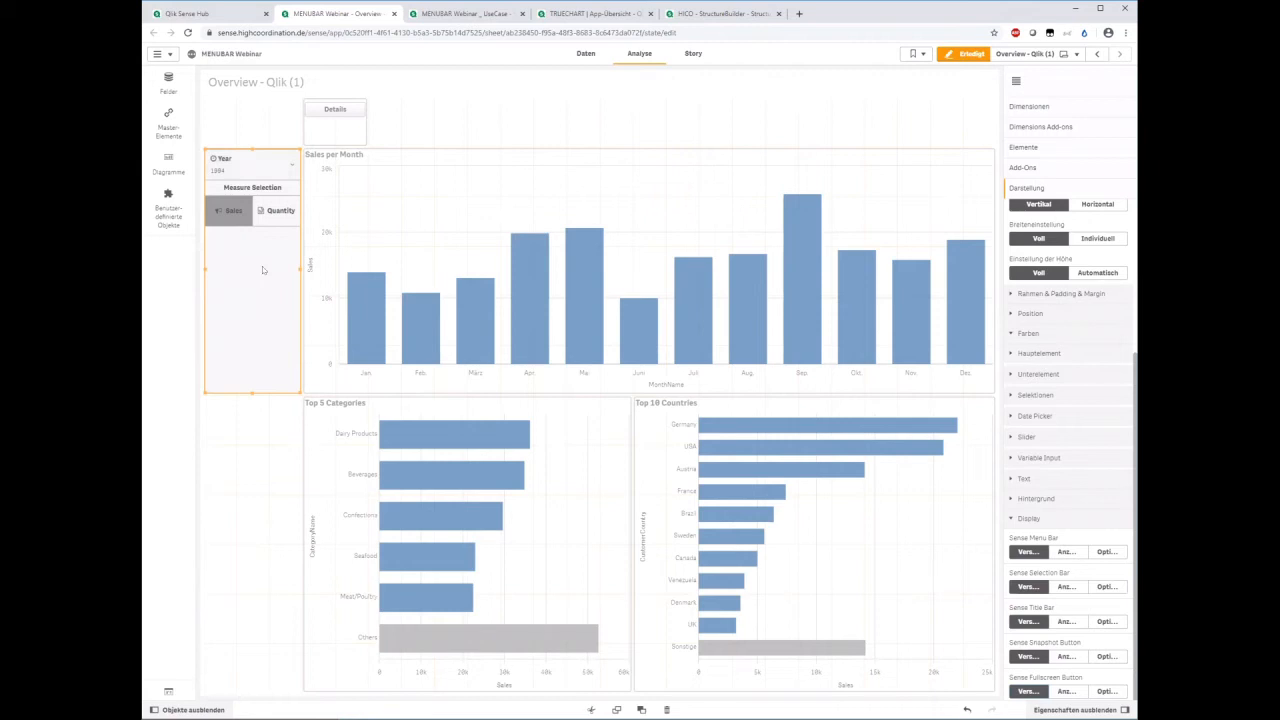
- Set the Sense Menu Bar, Selection Bar and Title Bar back to shown and finish editing the sheet
left_click(1066, 552)
left_click(1066, 587)
left_click(1066, 621)
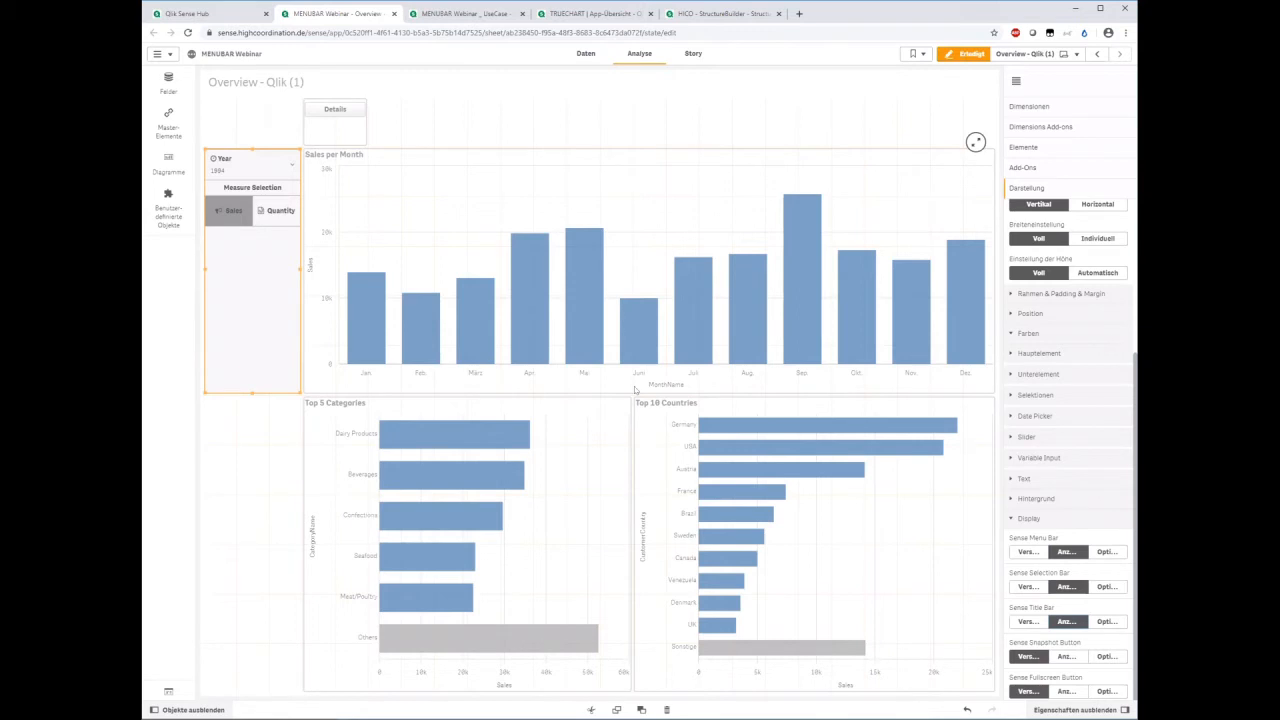
left_click(1102, 553)
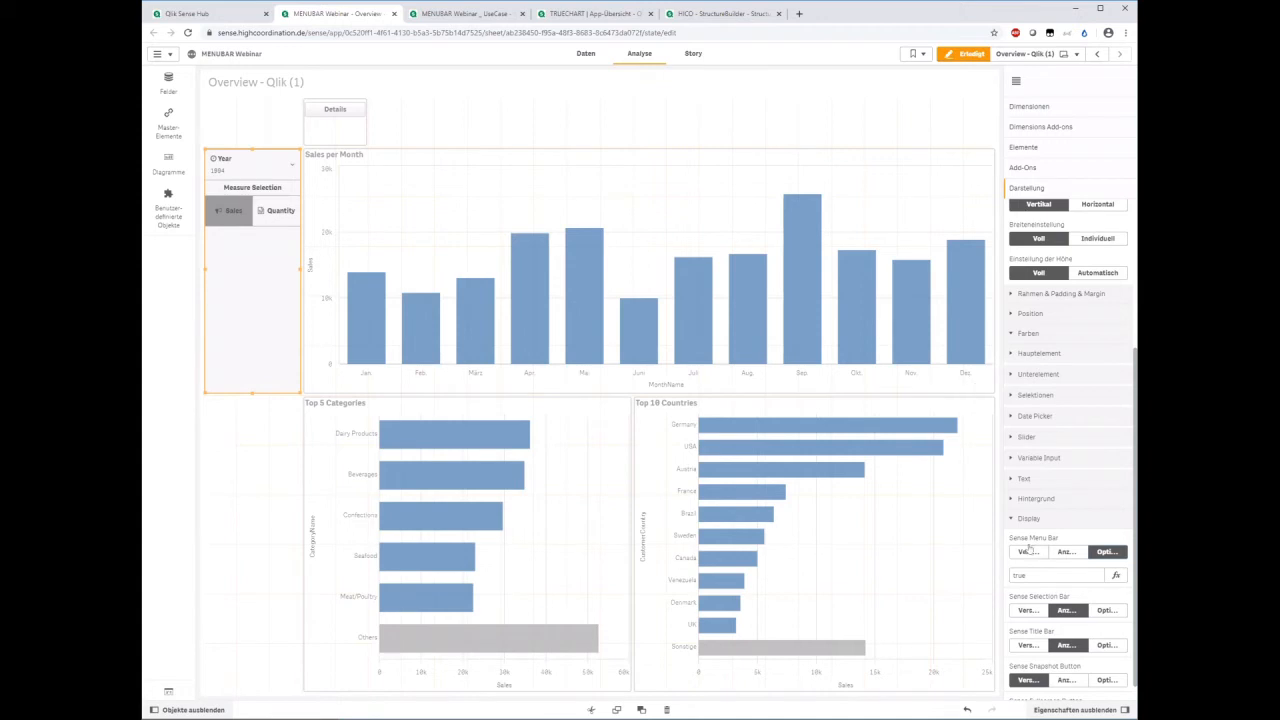
left_click(1068, 551)
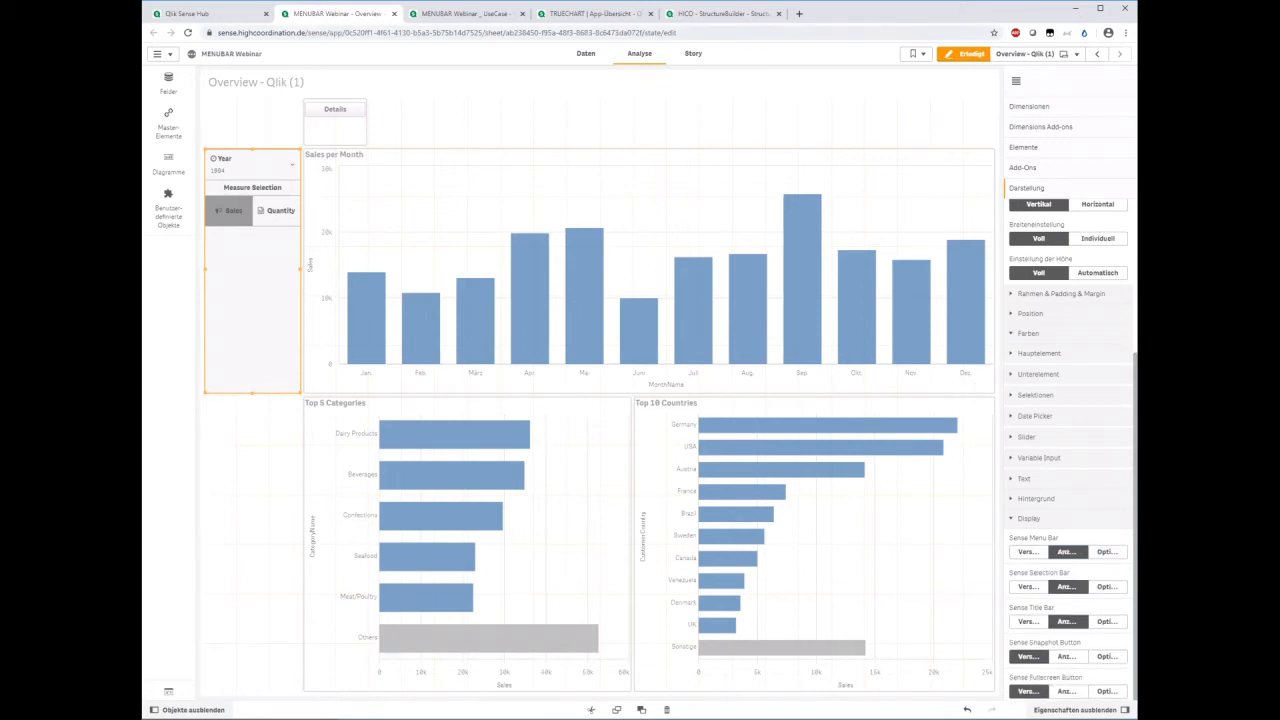
left_click(966, 54)
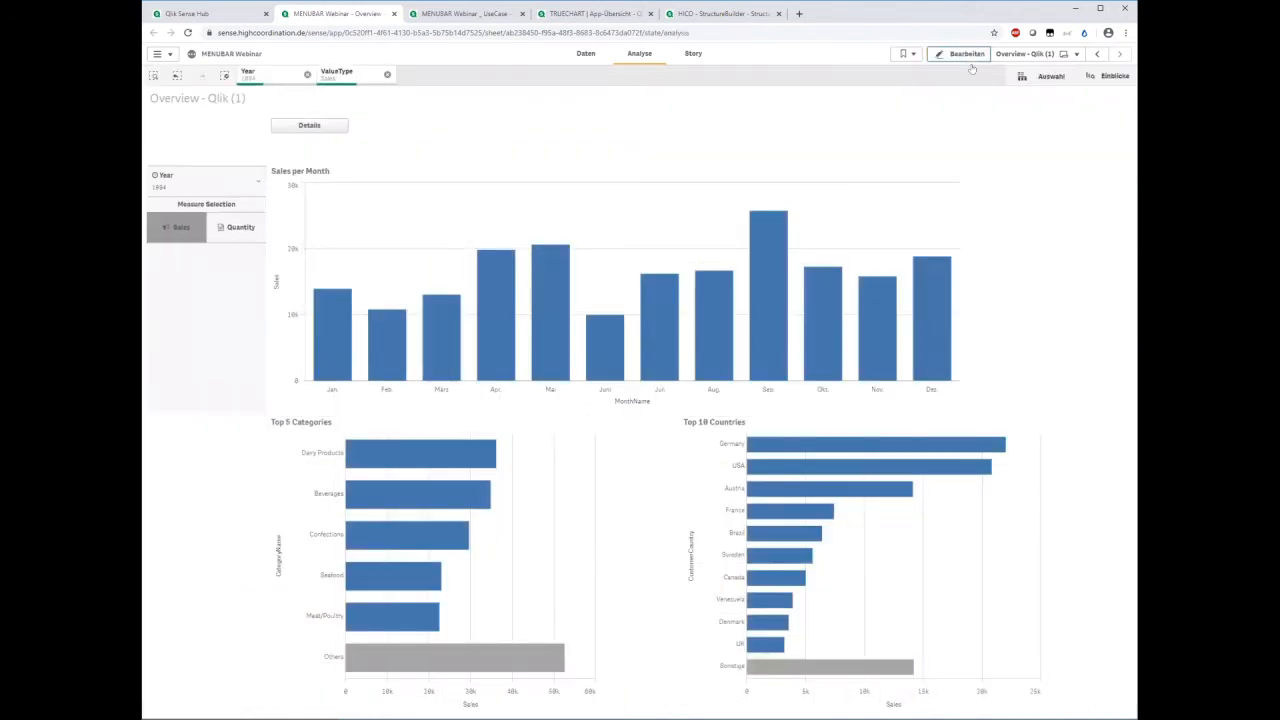
- Go to the details sheet from the Overview - Qlik sheet and clear the 1994 Year and Sales Measure selections
left_click(1022, 53)
left_click(551, 153)
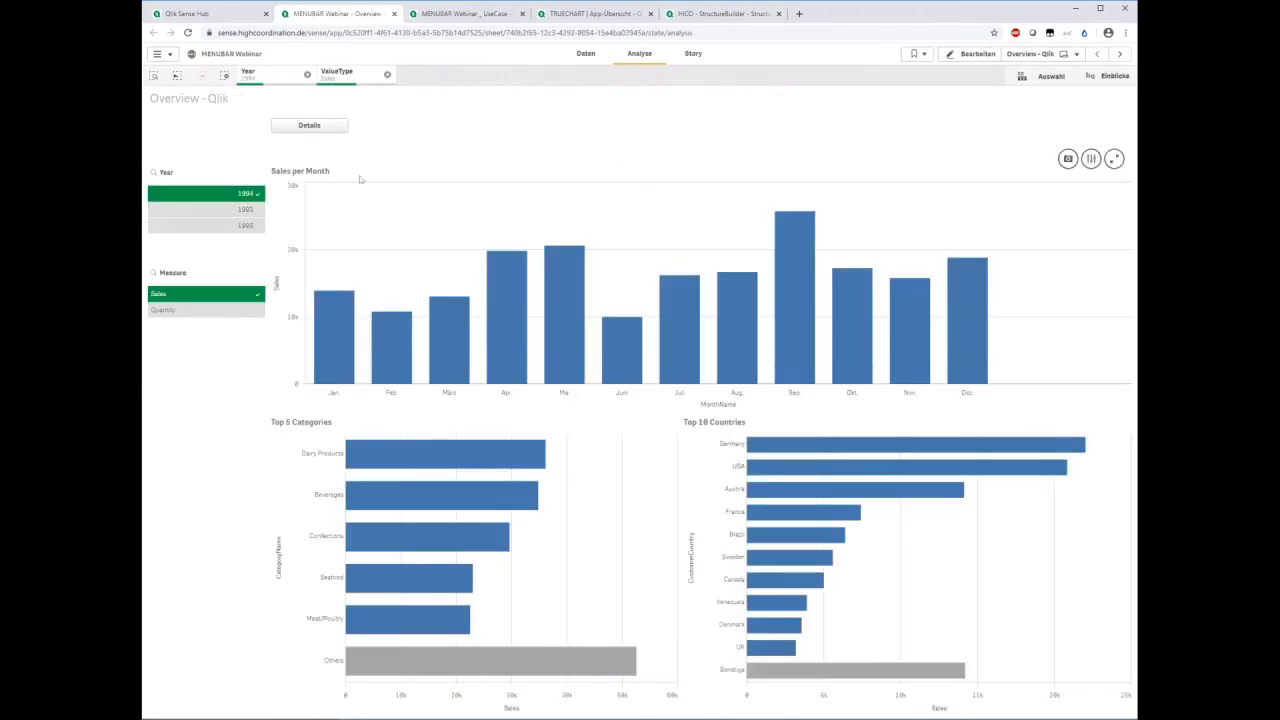
left_click(306, 129)
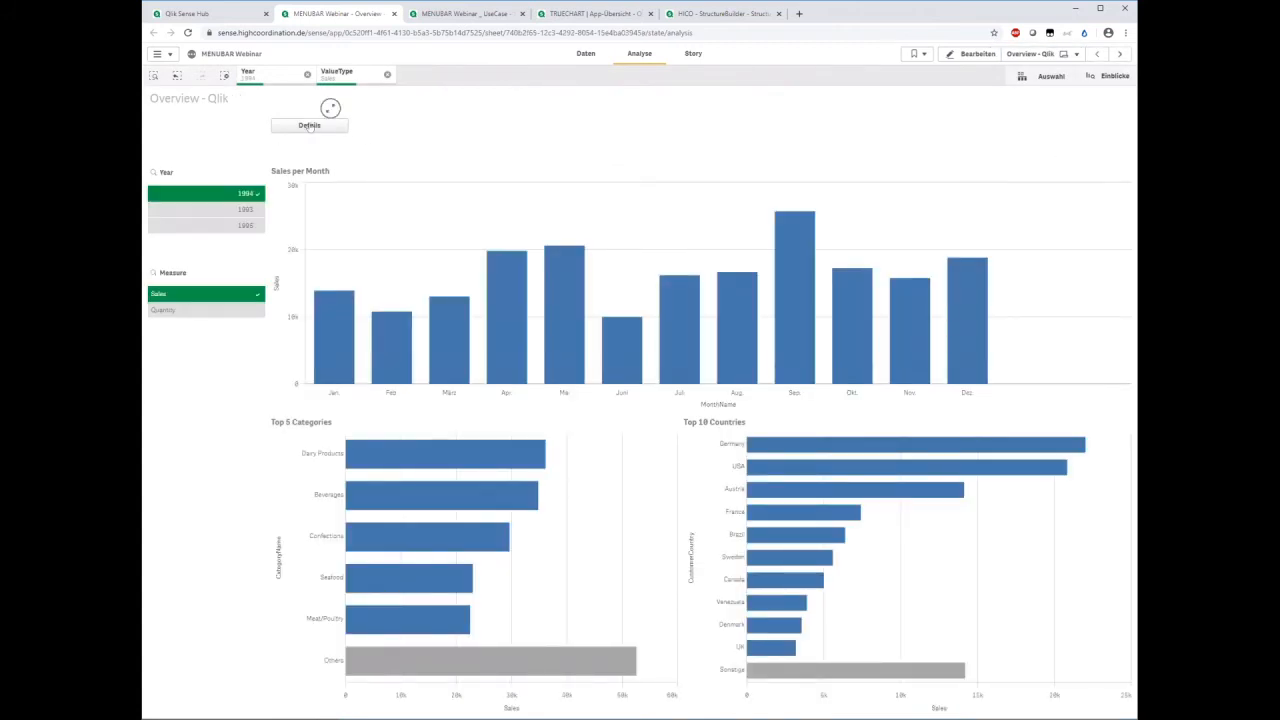
left_click(306, 128)
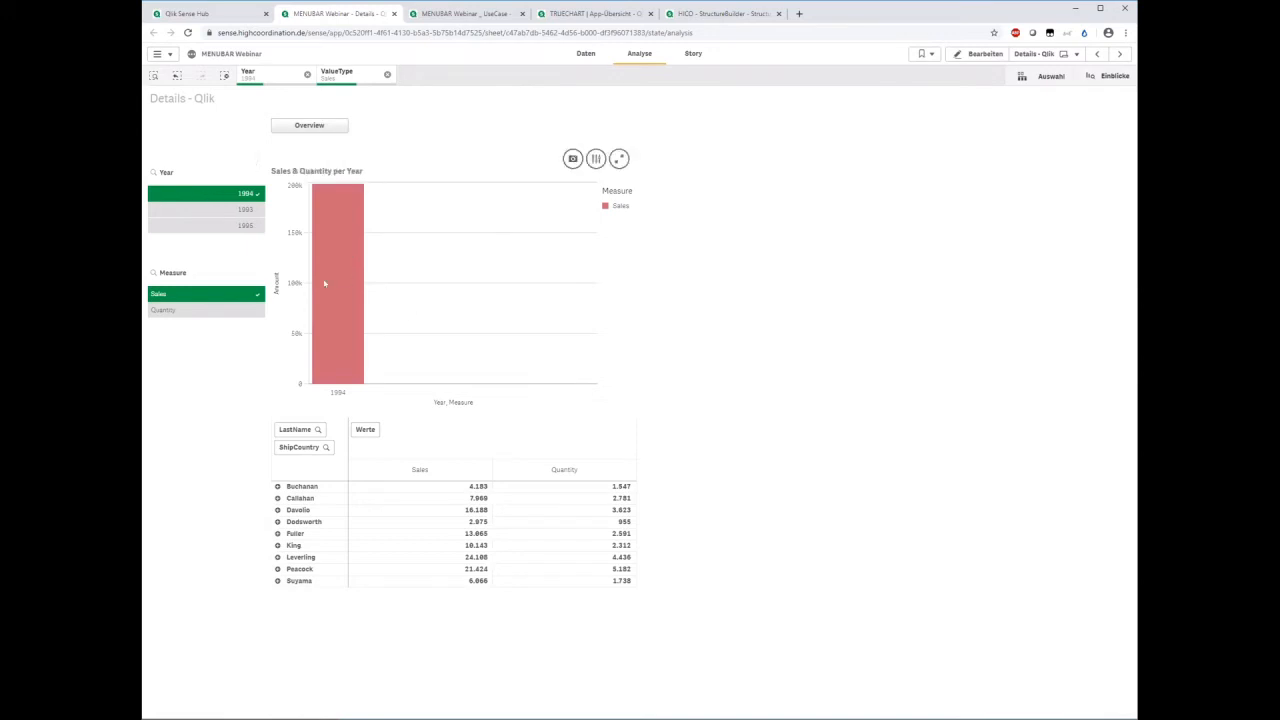
left_click(211, 196)
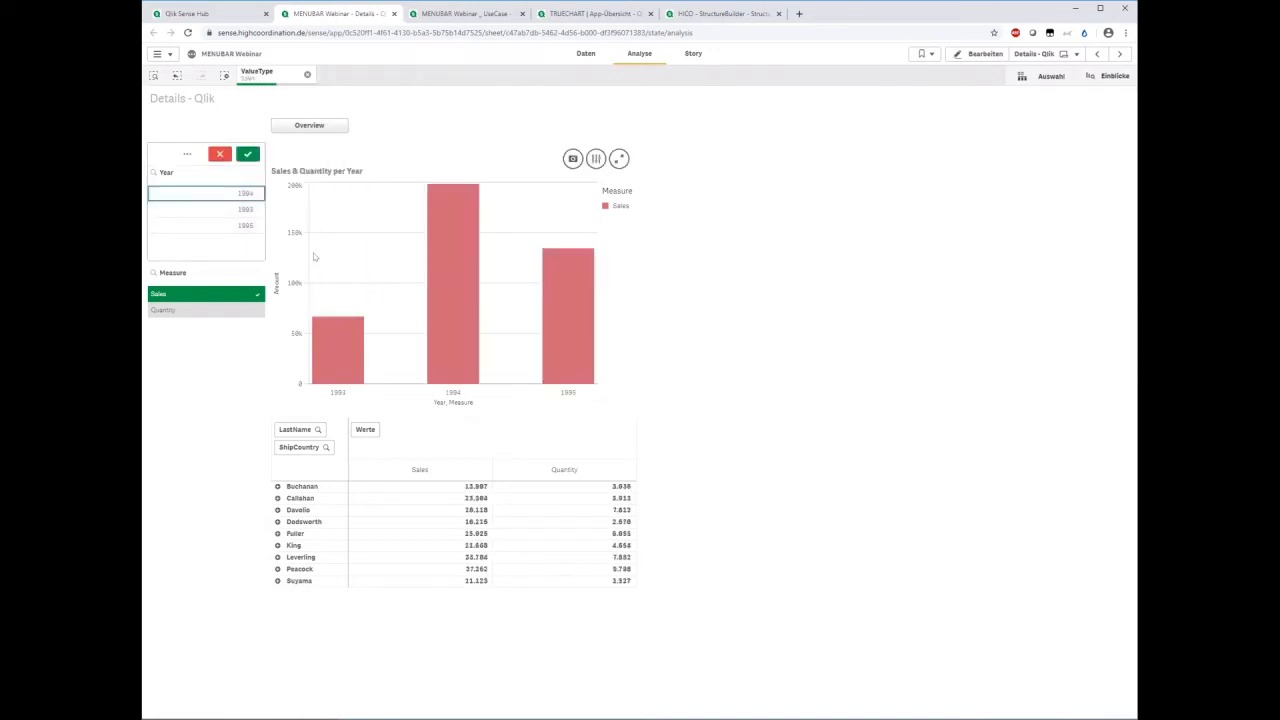
left_click(226, 296)
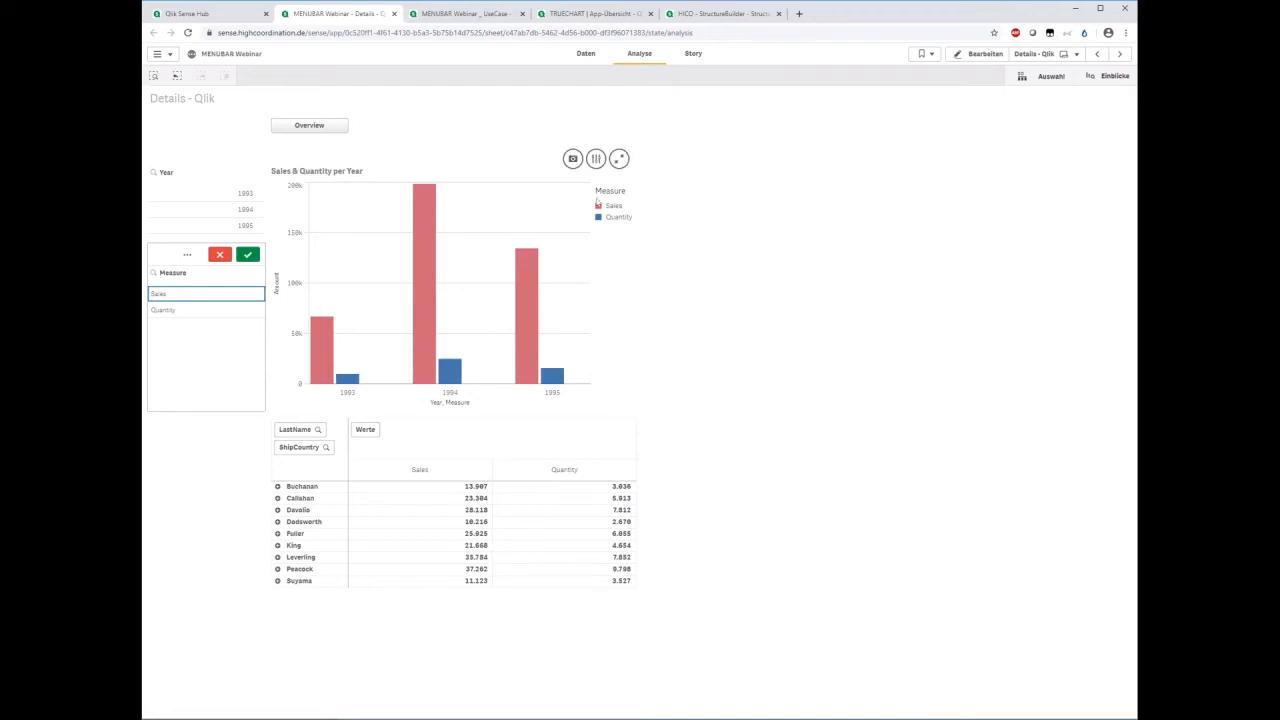
- Duplicate the Details - Qlik sheet and open the copy, Details - Qlik (1), for editing
left_click(1030, 53)
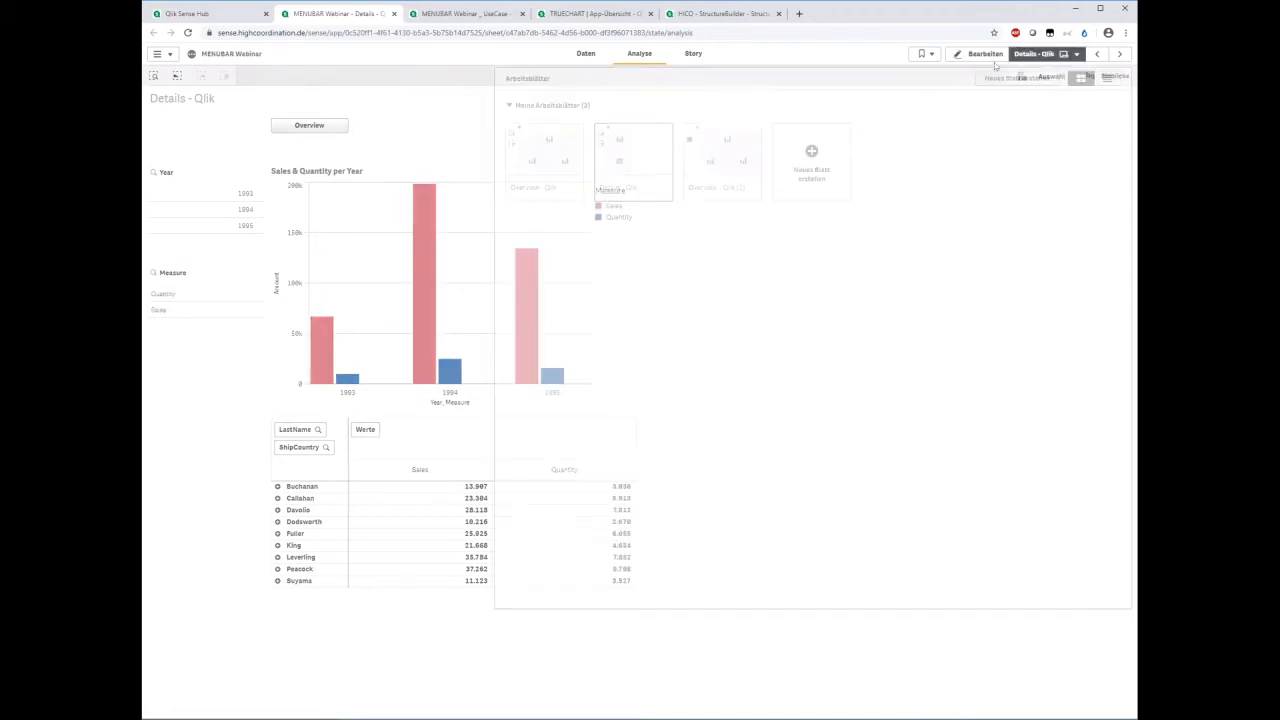
right_click(636, 143)
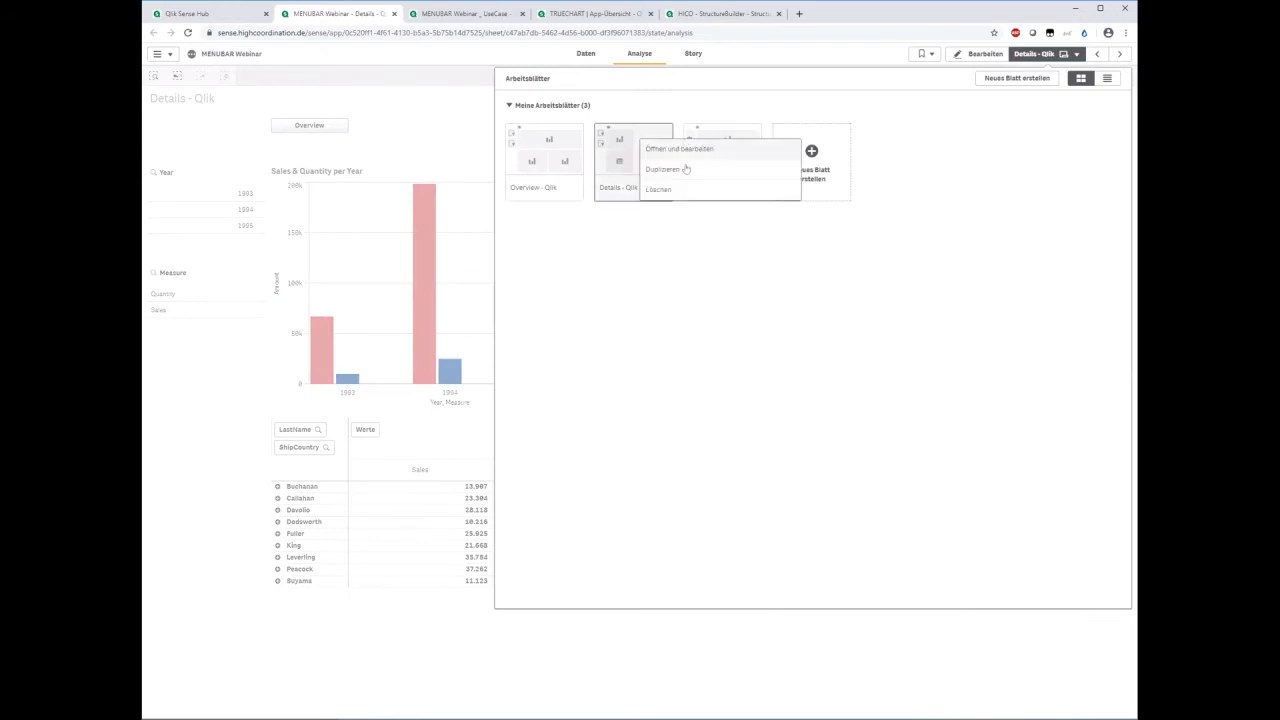
left_click(645, 168)
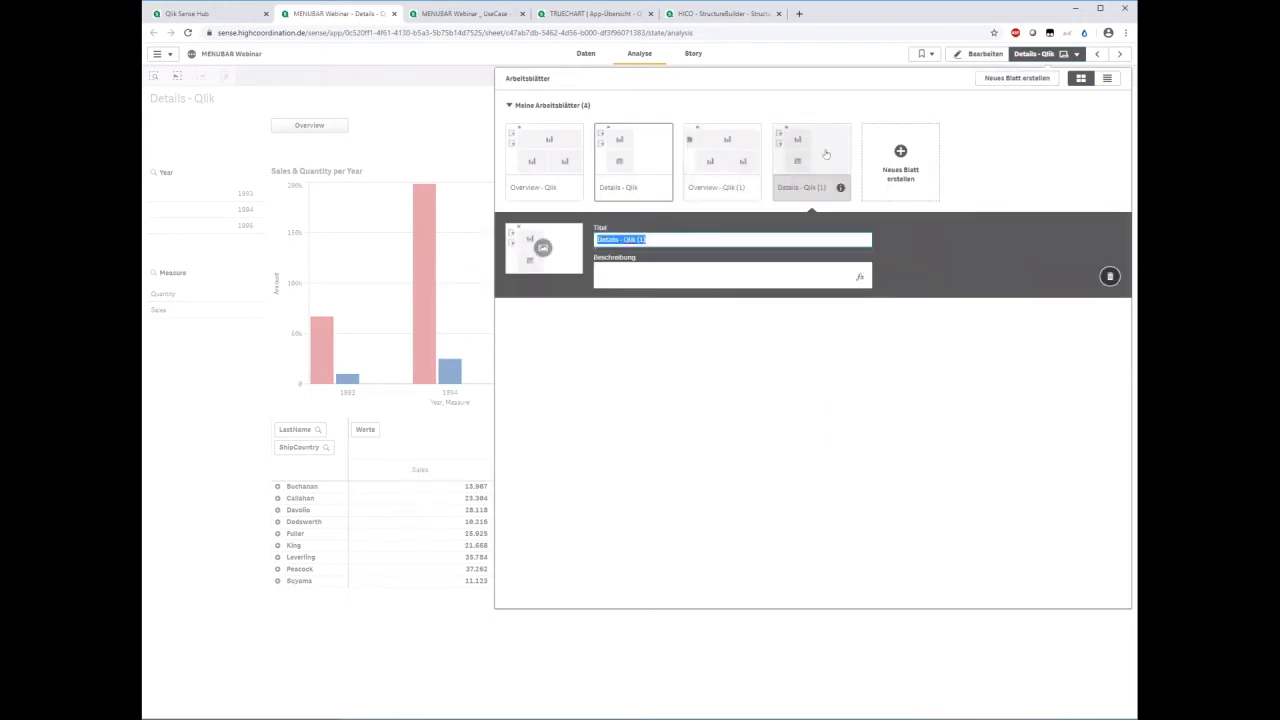
left_click(826, 153)
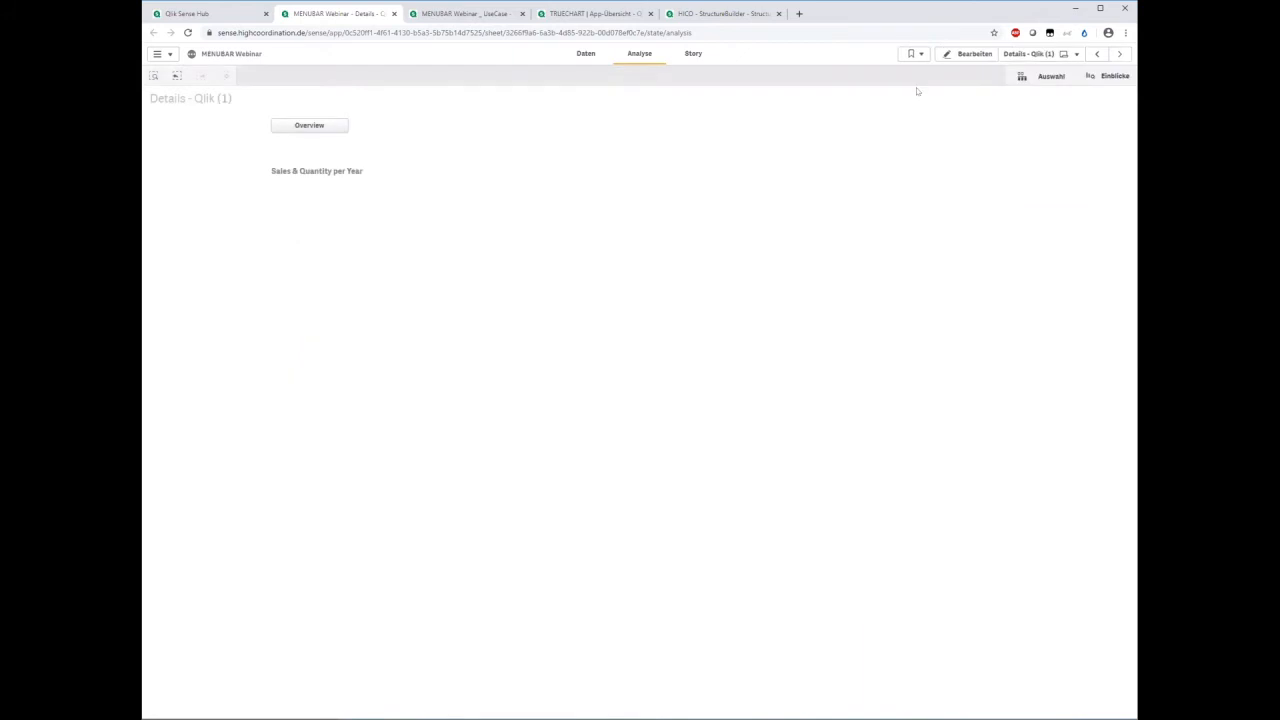
left_click(972, 54)
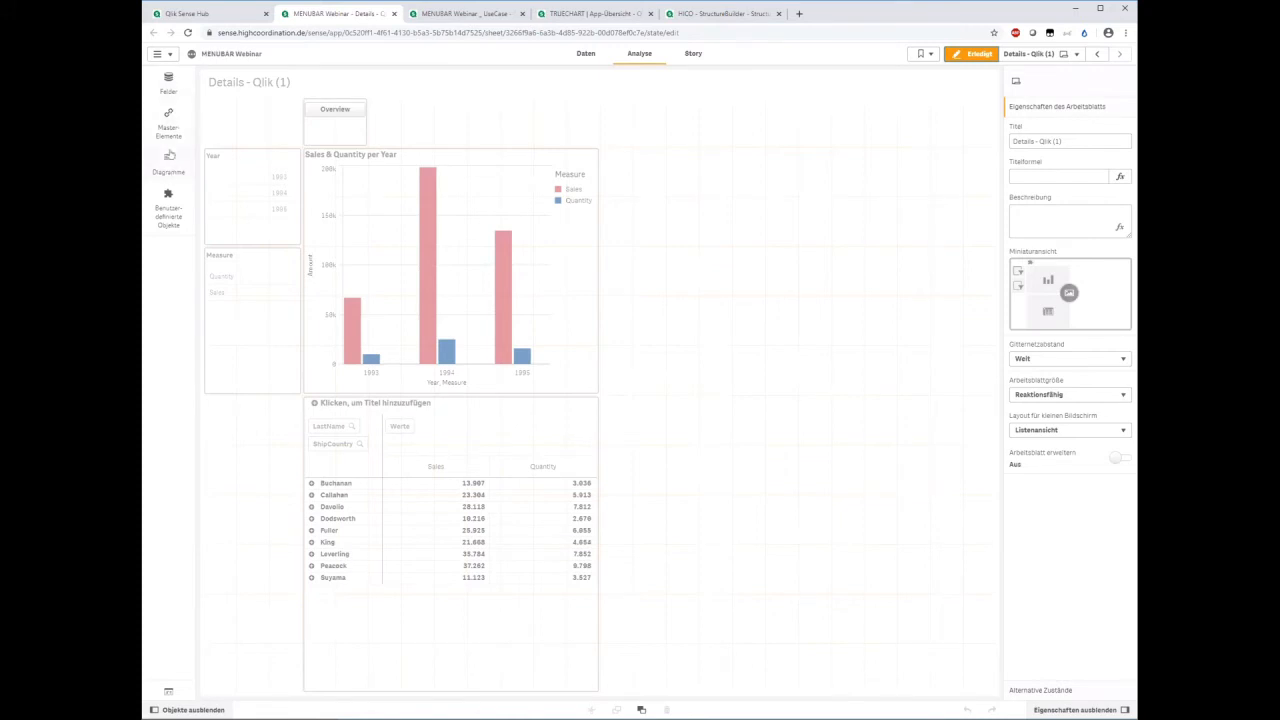
- Find the Menubar extension by searching the custom objects for "menu" and place it below the Measure filter pane
left_click(168, 212)
left_click(218, 75)
type("menu")
left_click(229, 95)
left_click_drag(237, 141, 344, 456)
- Change the Menubar's element type to Button, give it an individual height of 0 pixels and name it Trigger (Blank)
left_click(1024, 147)
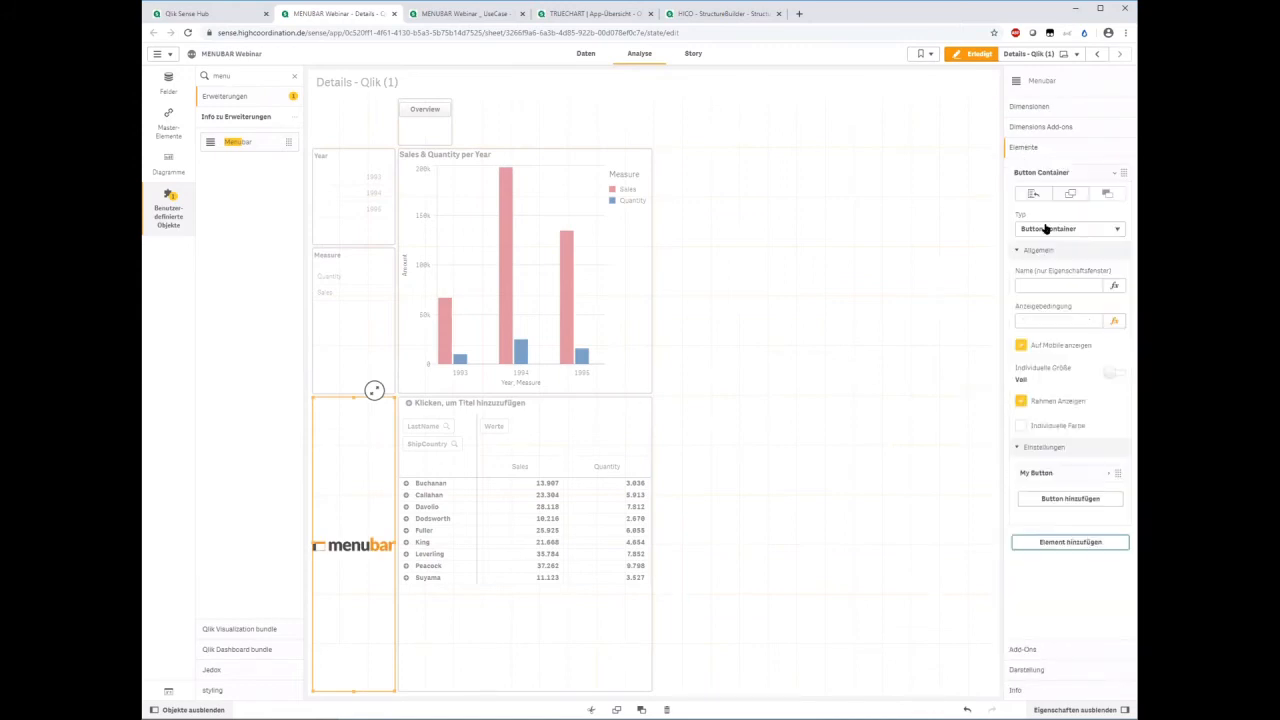
left_click(1045, 229)
left_click(1050, 261)
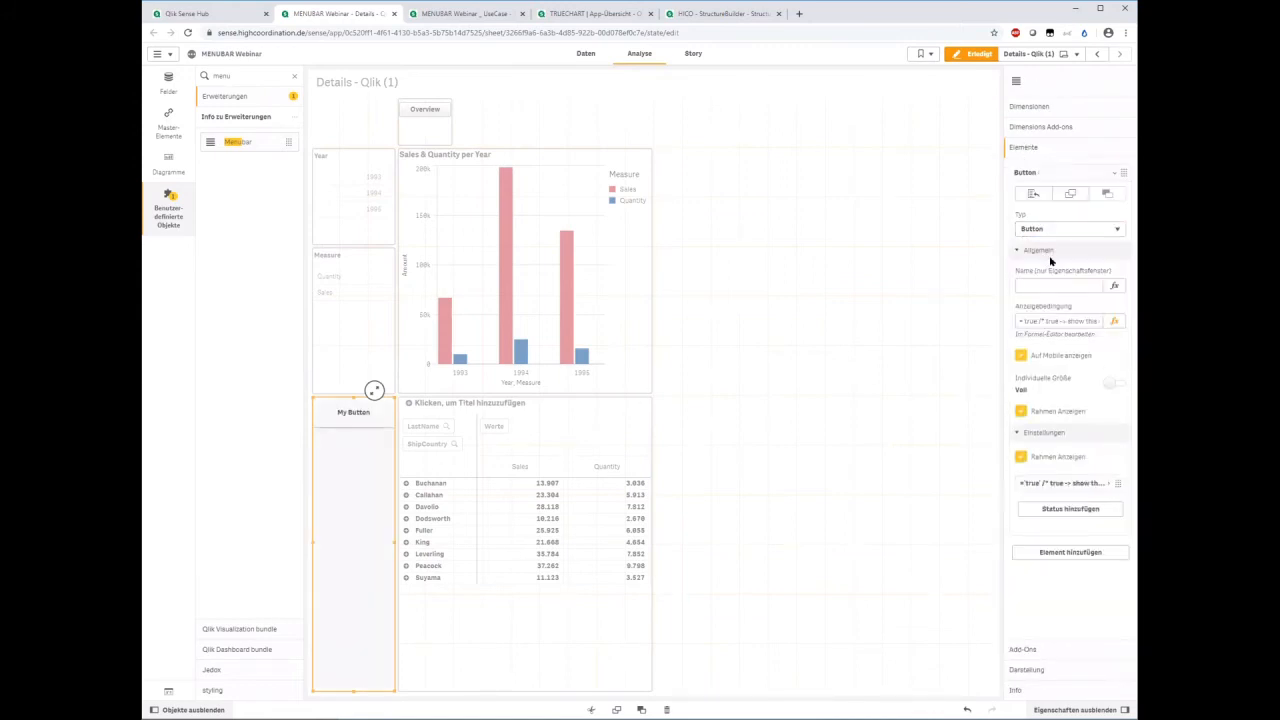
left_click(1110, 384)
left_click_drag(1045, 422, 1001, 419)
type("0")
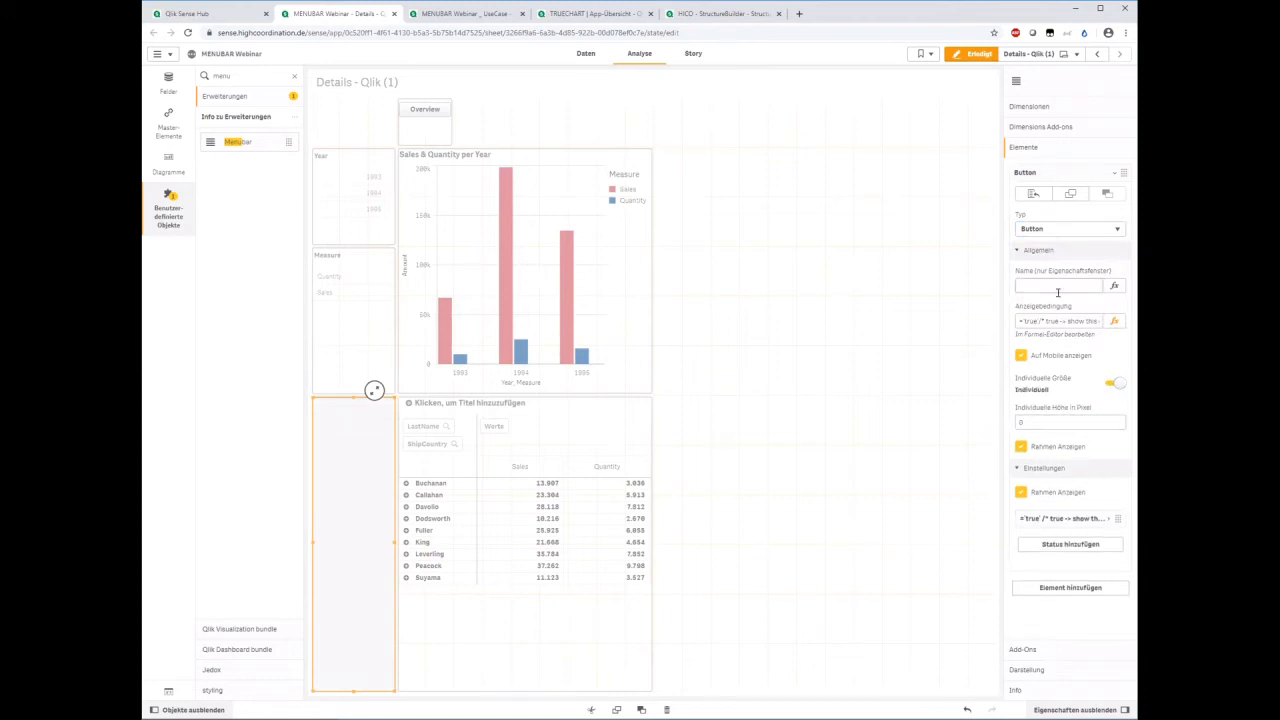
left_click(1072, 275)
key("Return")
- In the trigger button's status settings, add a Bei-Ladevorgang action that resets all fields (Alle Felder zurücksetzen) and apply it
left_click(1070, 544)
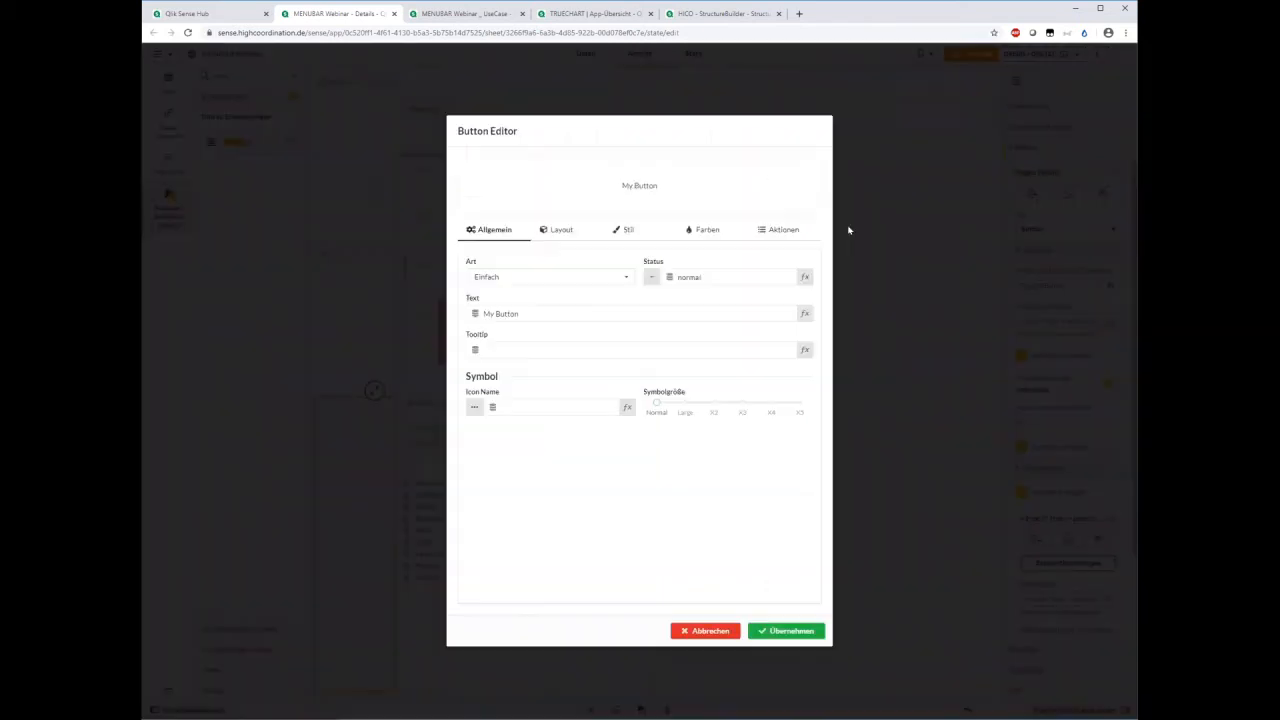
left_click(786, 229)
left_click(576, 267)
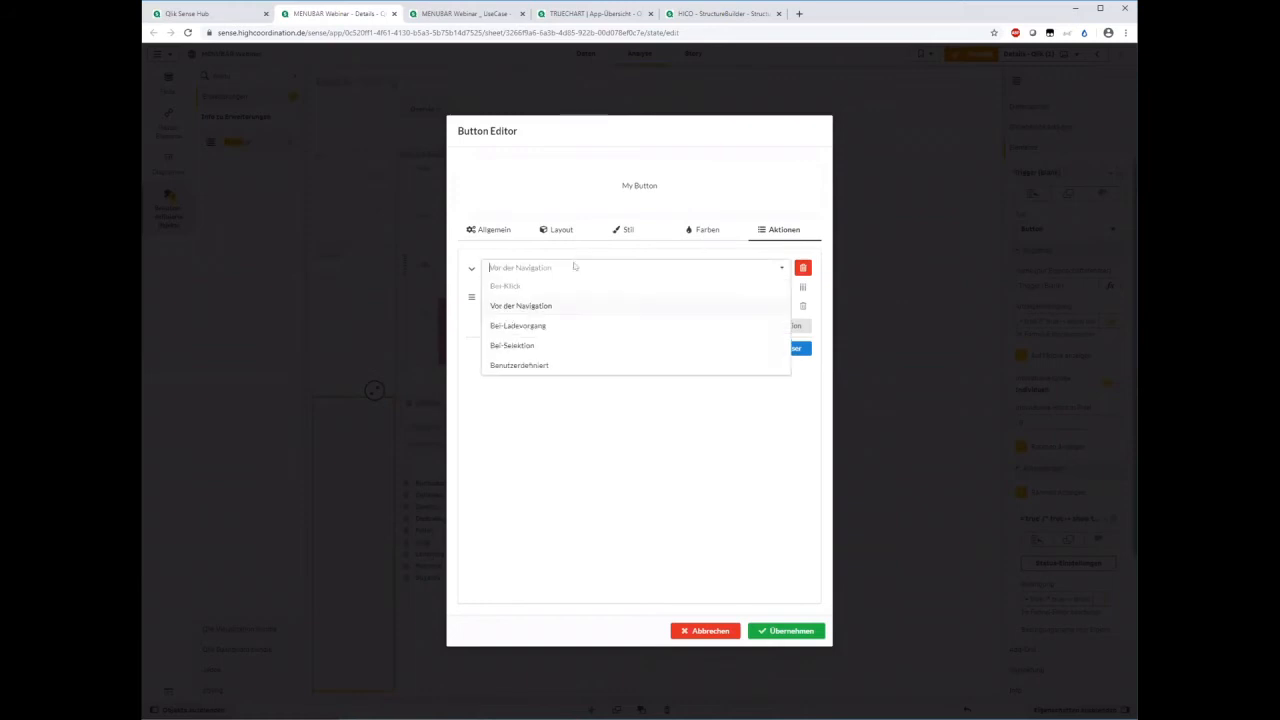
left_click(517, 325)
left_click(524, 298)
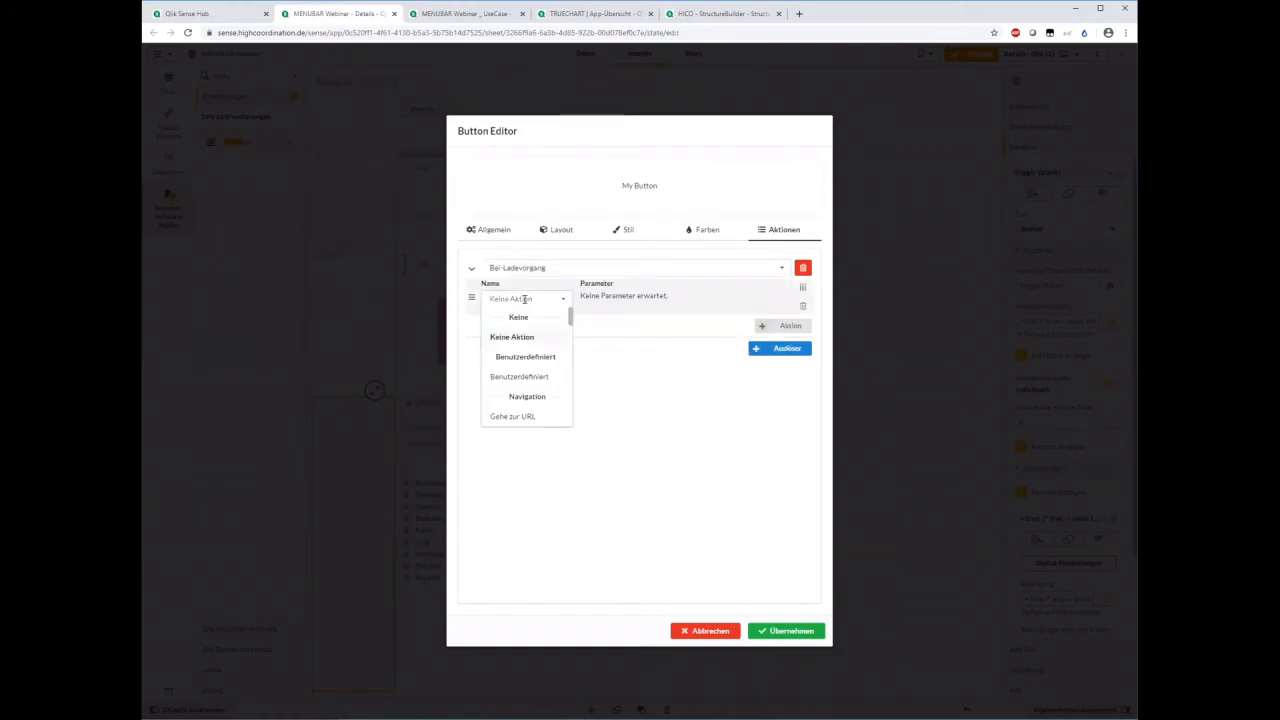
type("clea")
key("BackSpace")
scroll(531, 325, "down", 3)
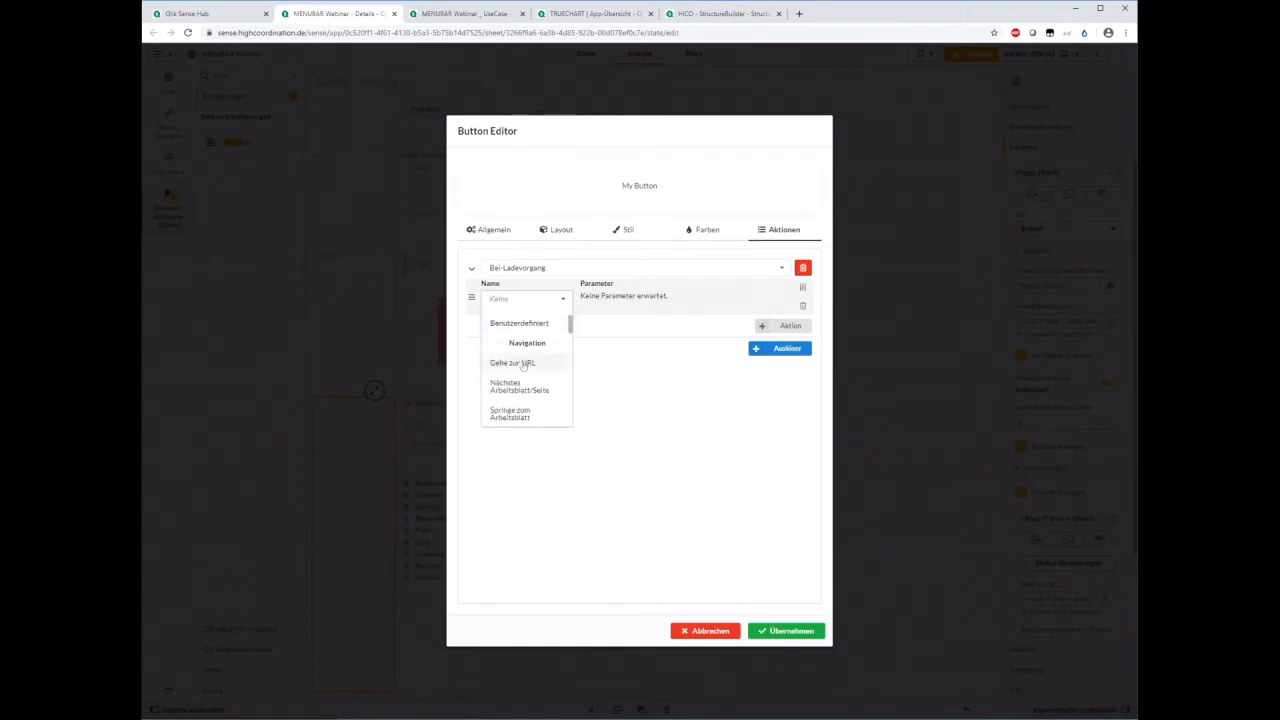
scroll(522, 366, "down", 3)
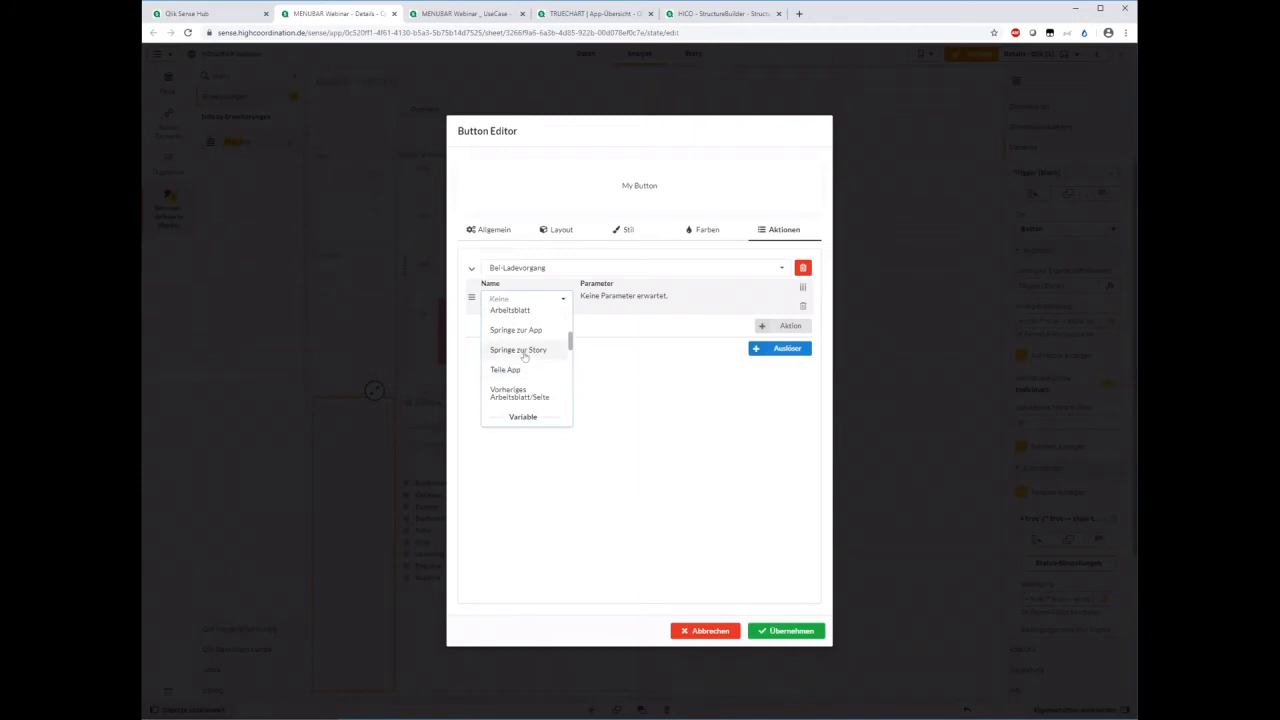
scroll(528, 368, "down", 1)
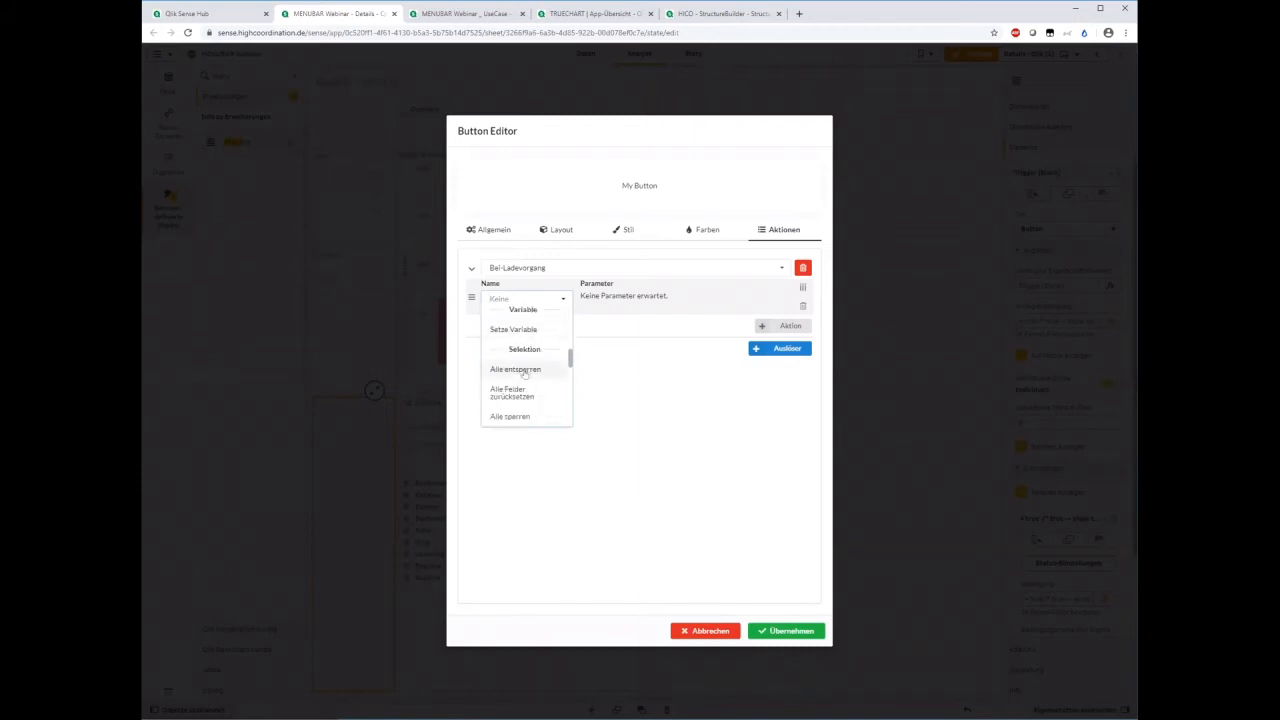
left_click(527, 392)
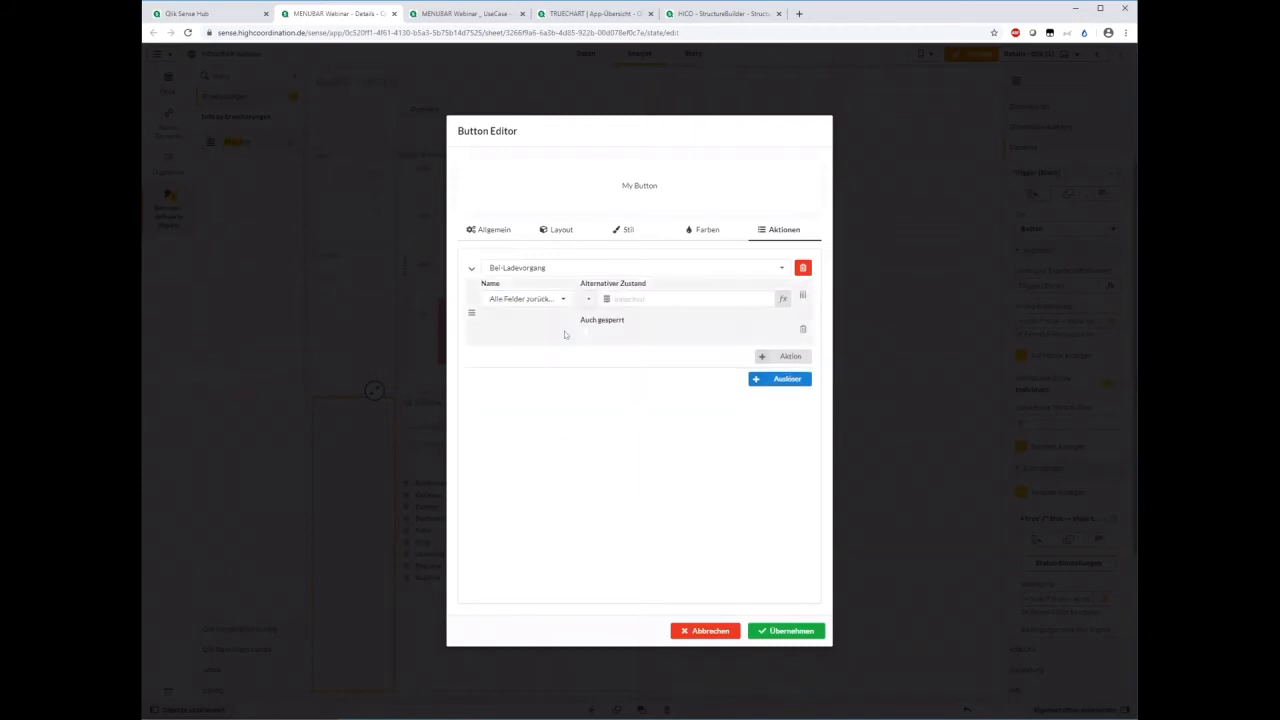
left_click(797, 634)
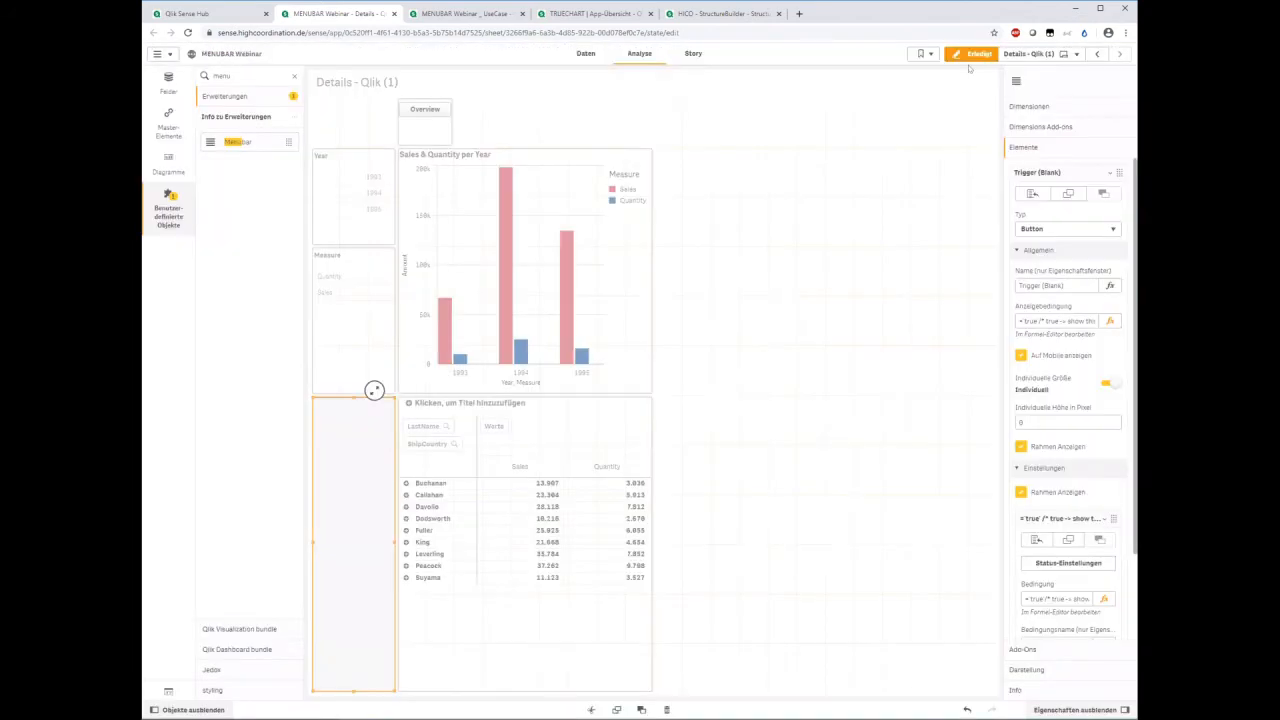
- Finish editing the sheet, open the Overview - Qlik sheet and select 1994 in the Year filter
left_click(971, 56)
left_click(1031, 58)
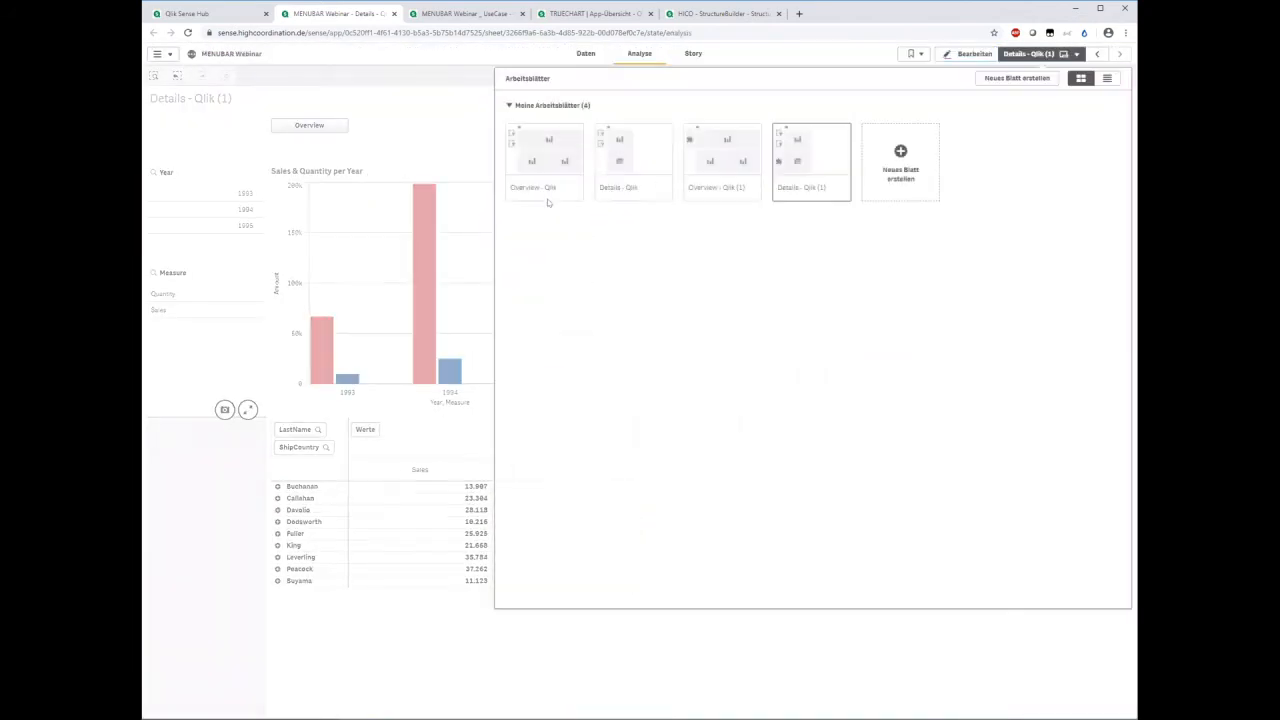
left_click(567, 152)
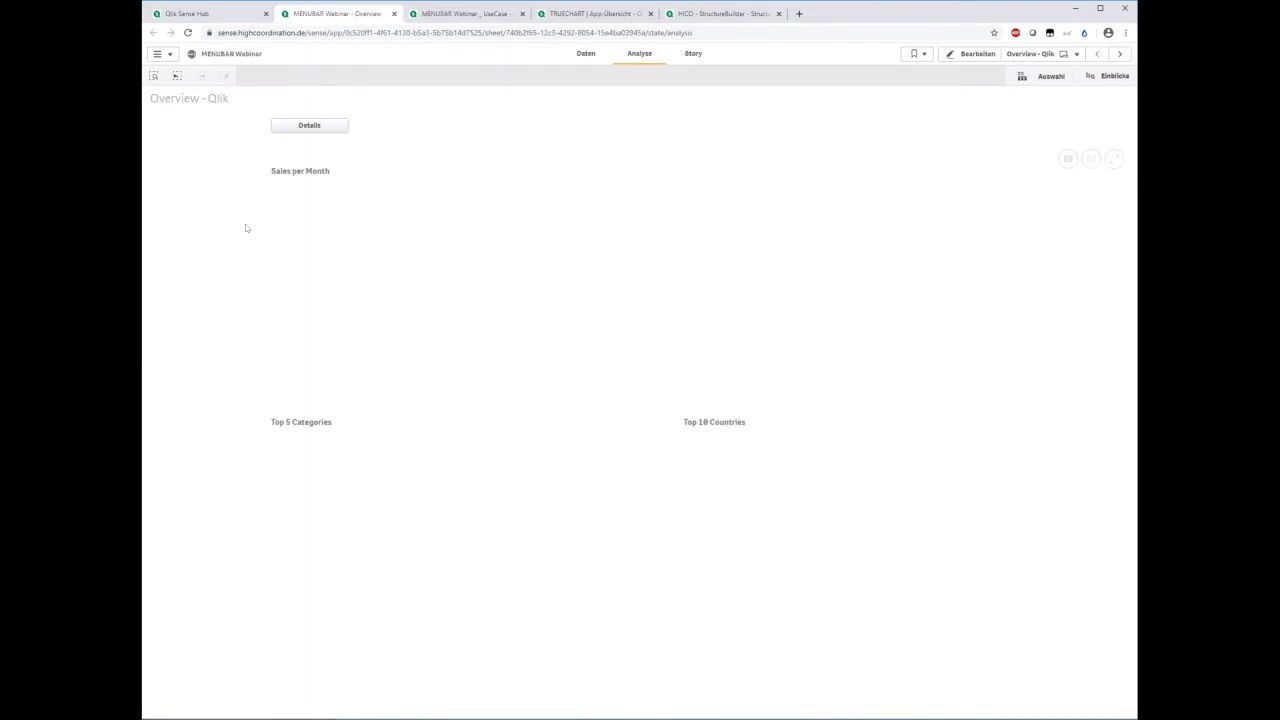
left_click(223, 210)
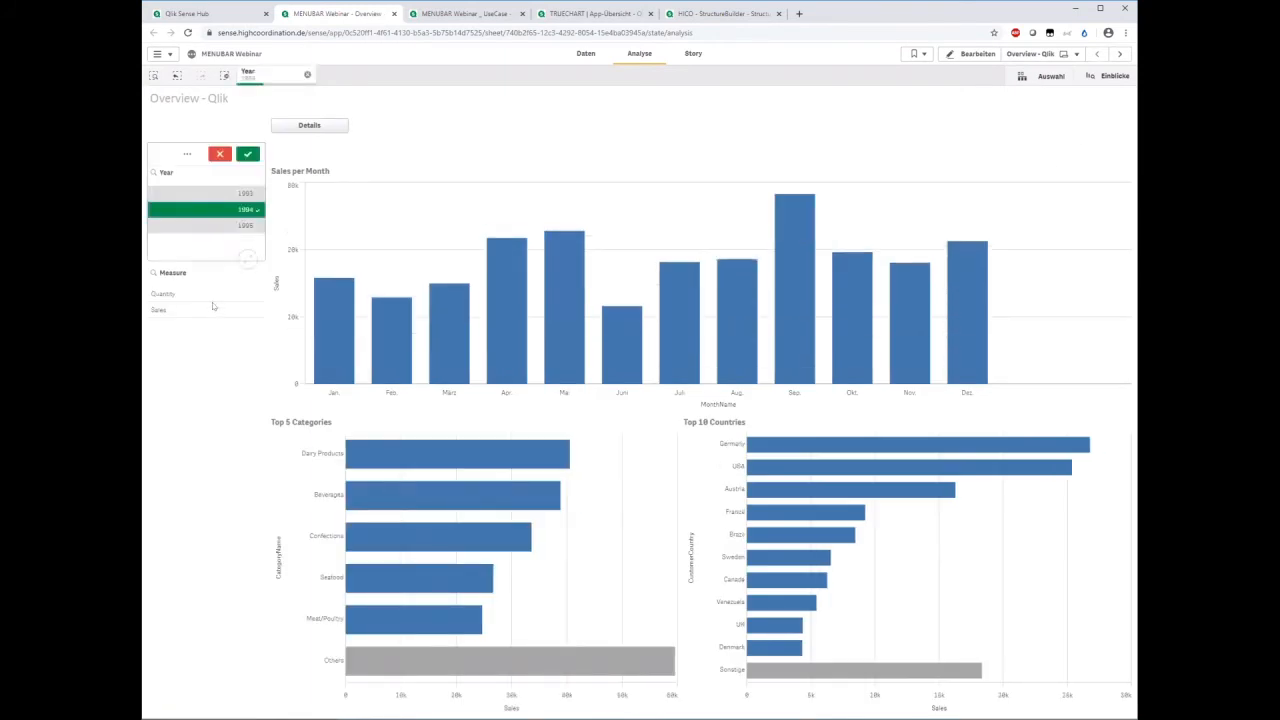
- Filter the overview by the Sales measure, confirm the selection and switch to the Details - Qlik (1) sheet to test its trigger
left_click(214, 308)
left_click(246, 253)
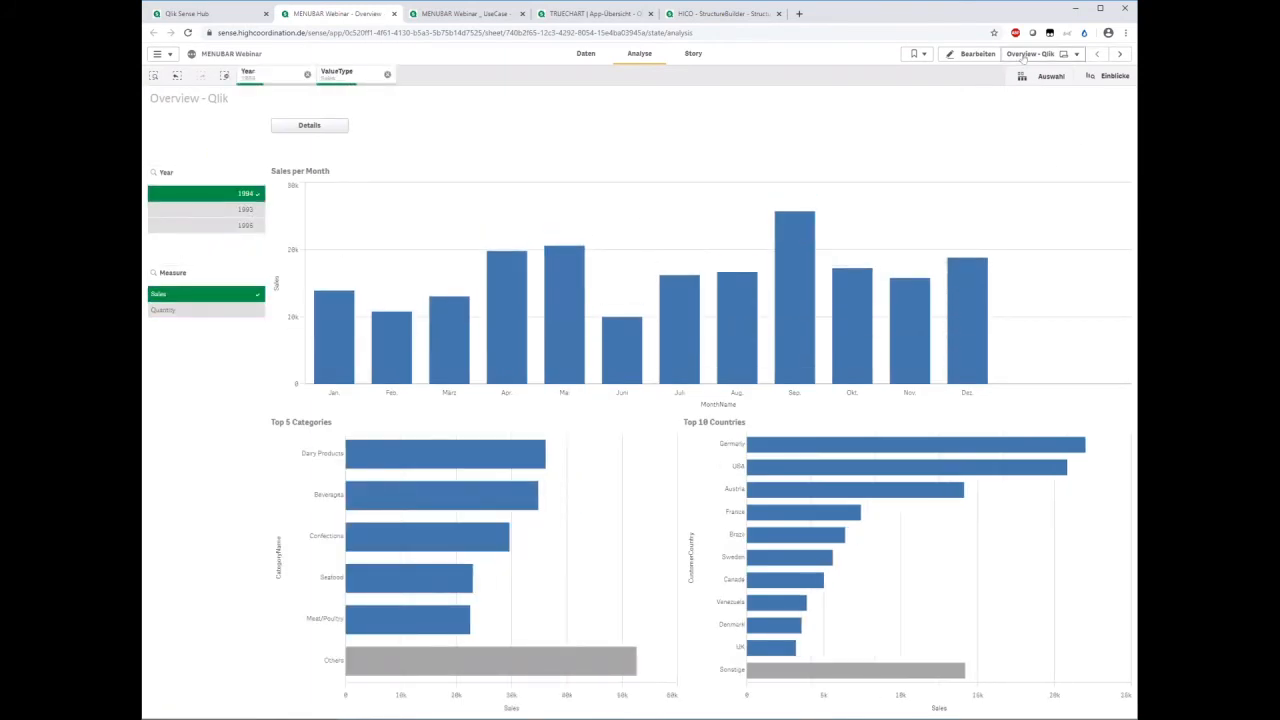
left_click(796, 163)
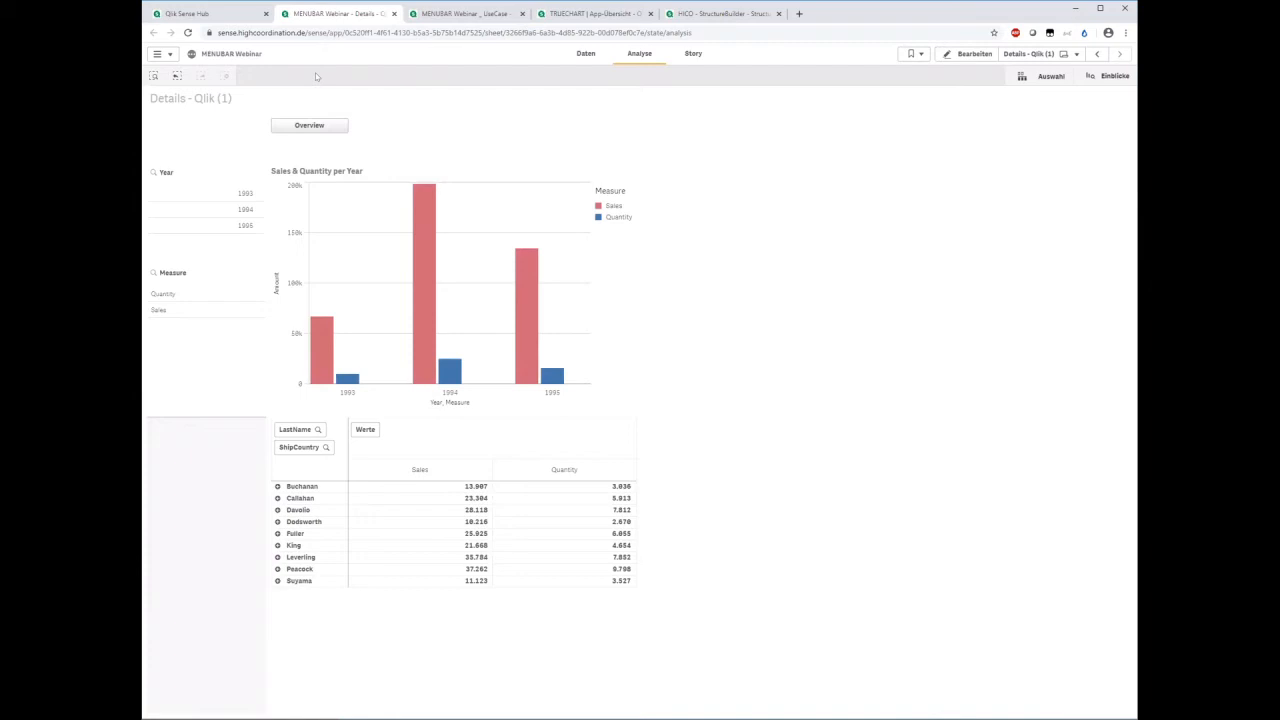
- Edit the Details - Qlik (1) sheet and change the action event of the menubar's blank trigger button to Vor der Navigation
left_click(962, 54)
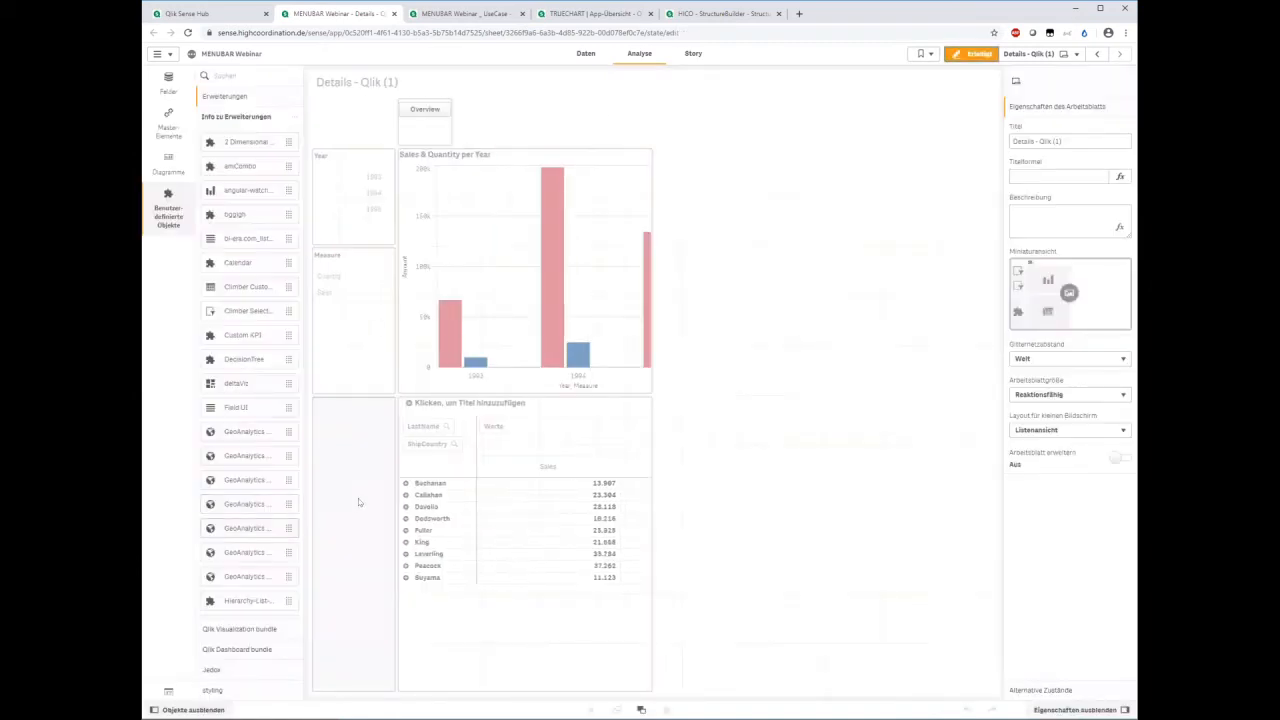
left_click(360, 493)
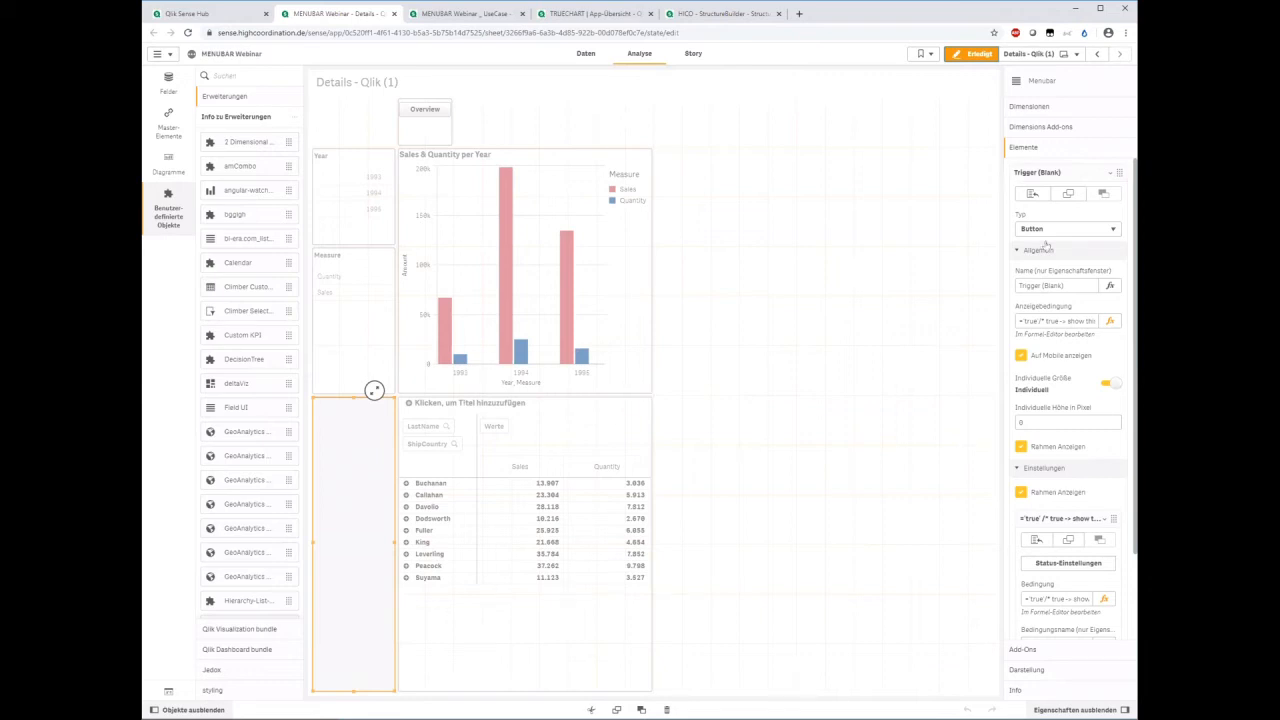
scroll(1050, 446, "down", 2)
left_click(1056, 459)
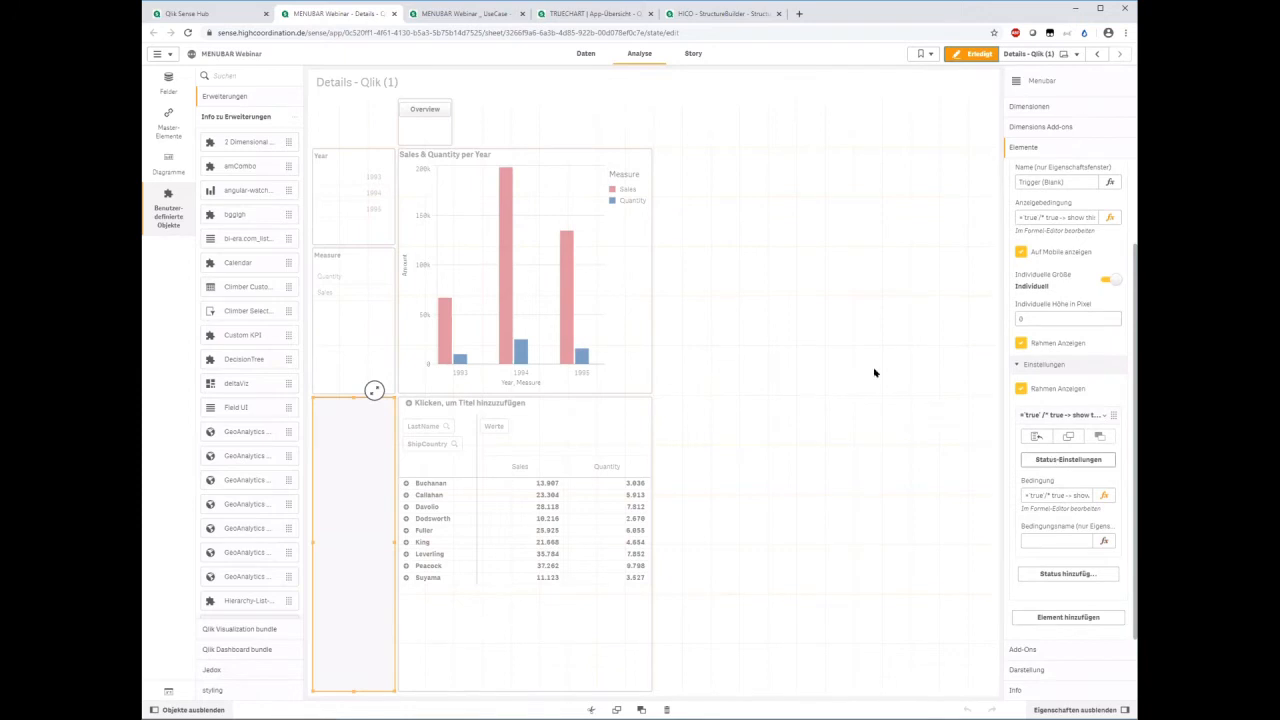
left_click(762, 229)
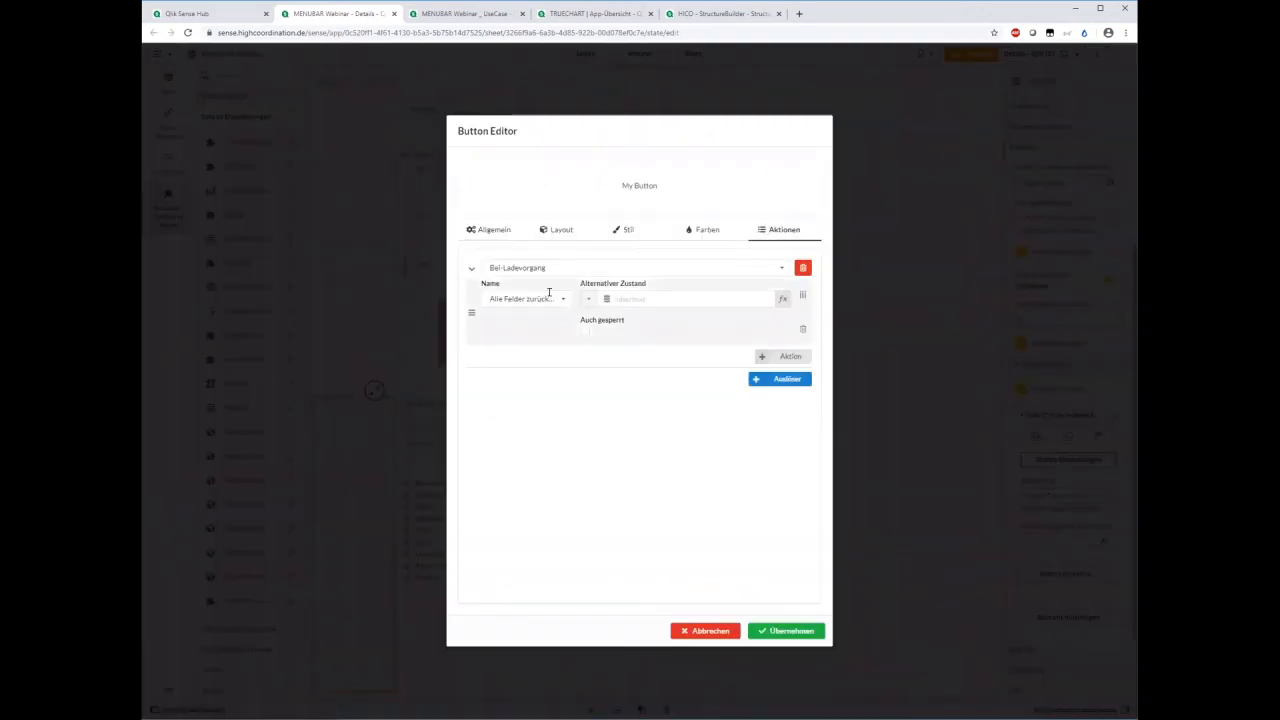
left_click(529, 267)
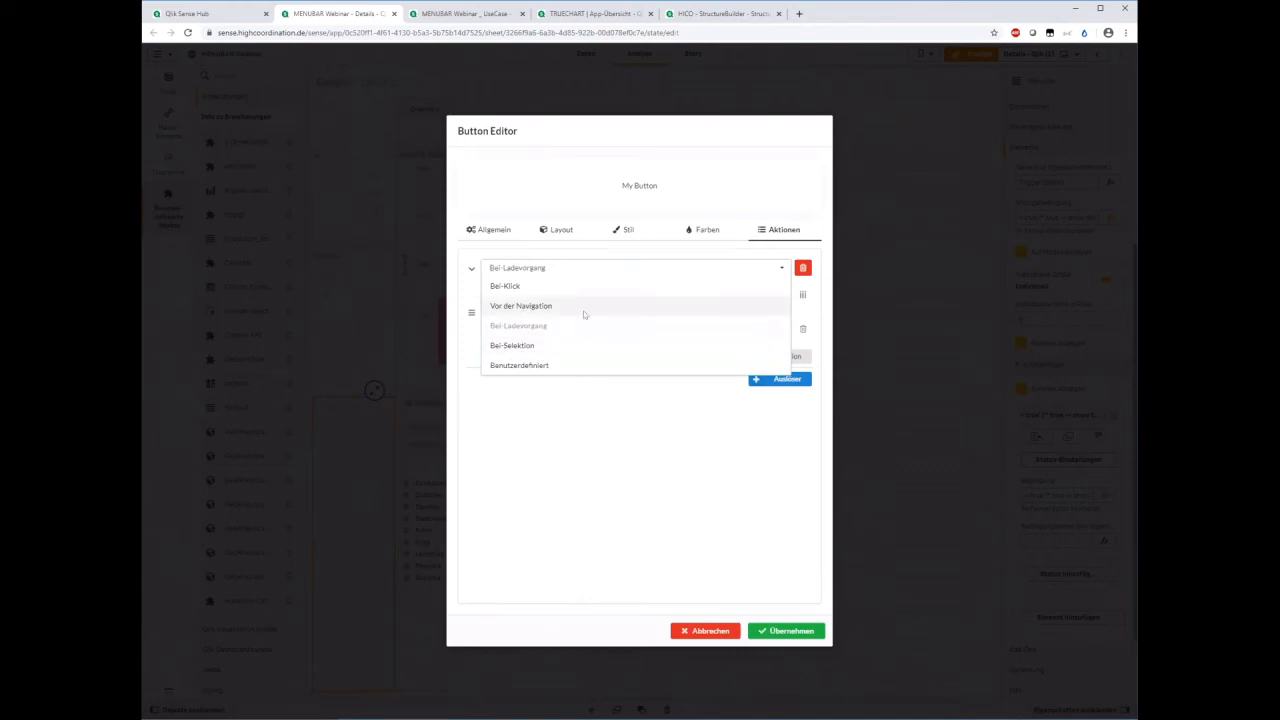
left_click(527, 306)
- Set the trigger's action to Ausgewähltes Feld zurücksetzen with the field BirthDate, apply it and finish editing the sheet
left_click(543, 292)
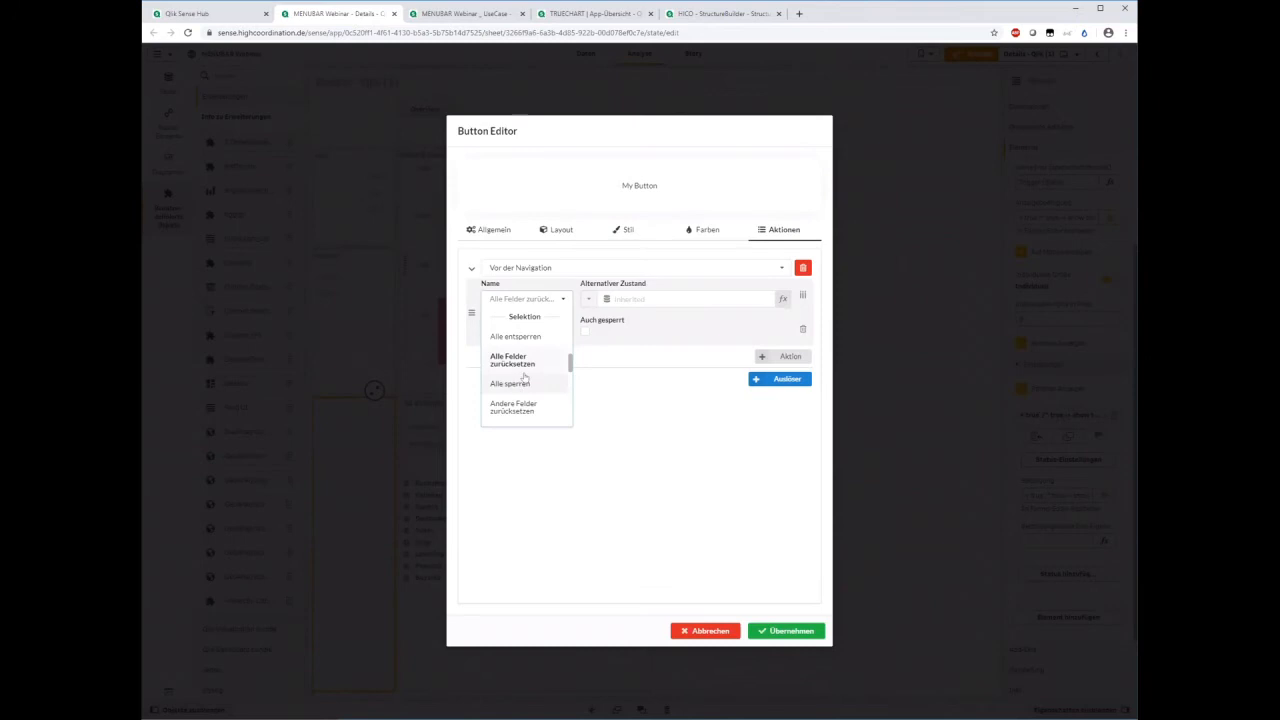
scroll(524, 378, "down", 2)
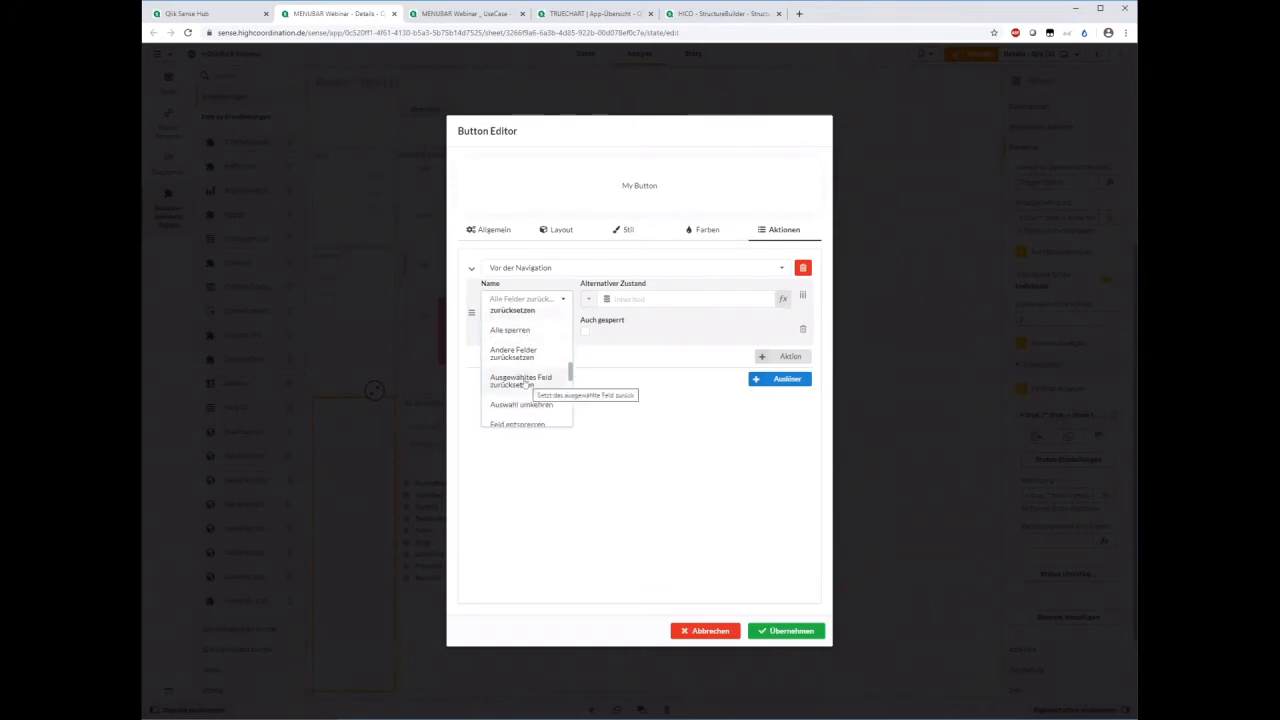
left_click(522, 382)
left_click(588, 337)
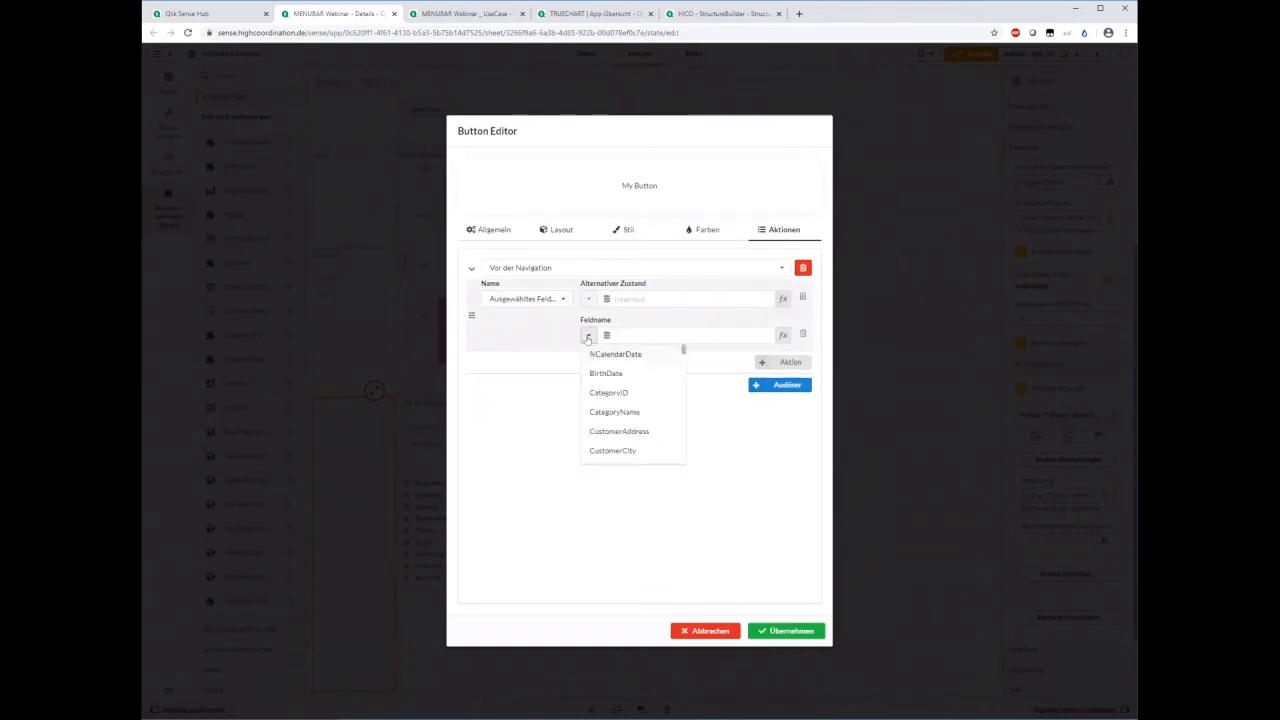
left_click(603, 373)
left_click(786, 631)
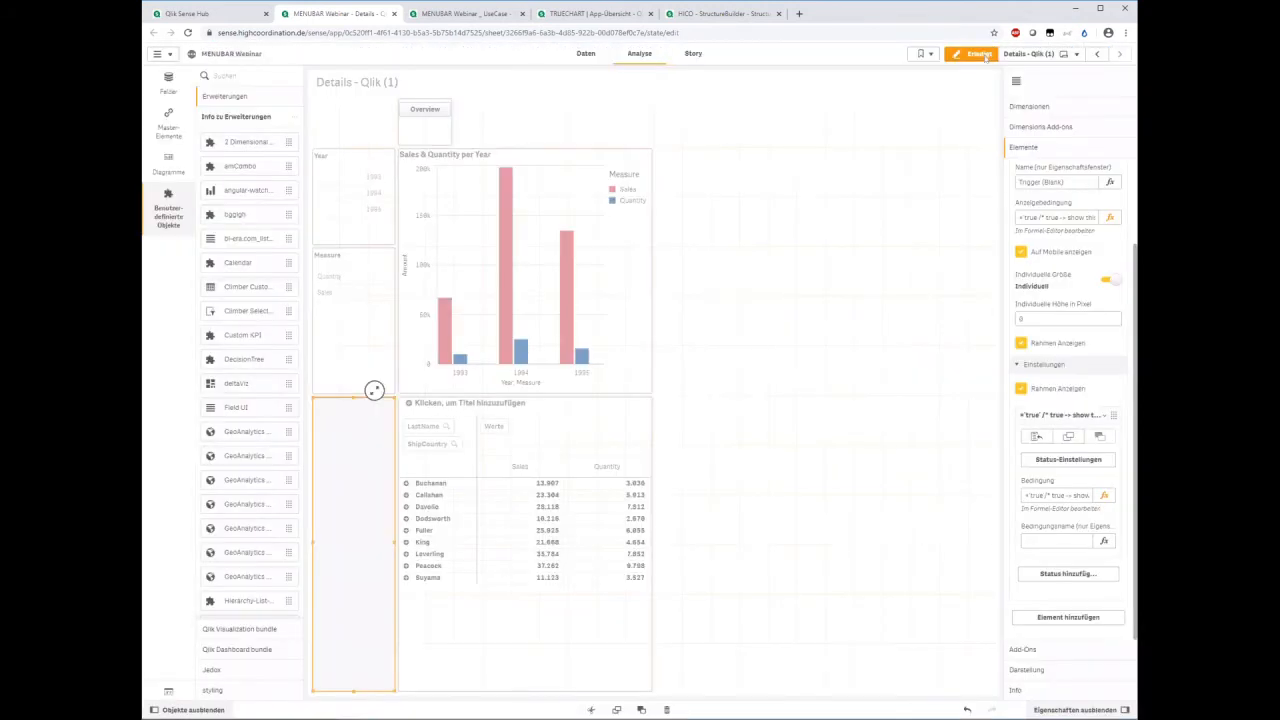
left_click(966, 53)
- Test the navigation trigger by selecting the Sales measure and switching to the Overview - Qlik sheet
left_click(179, 308)
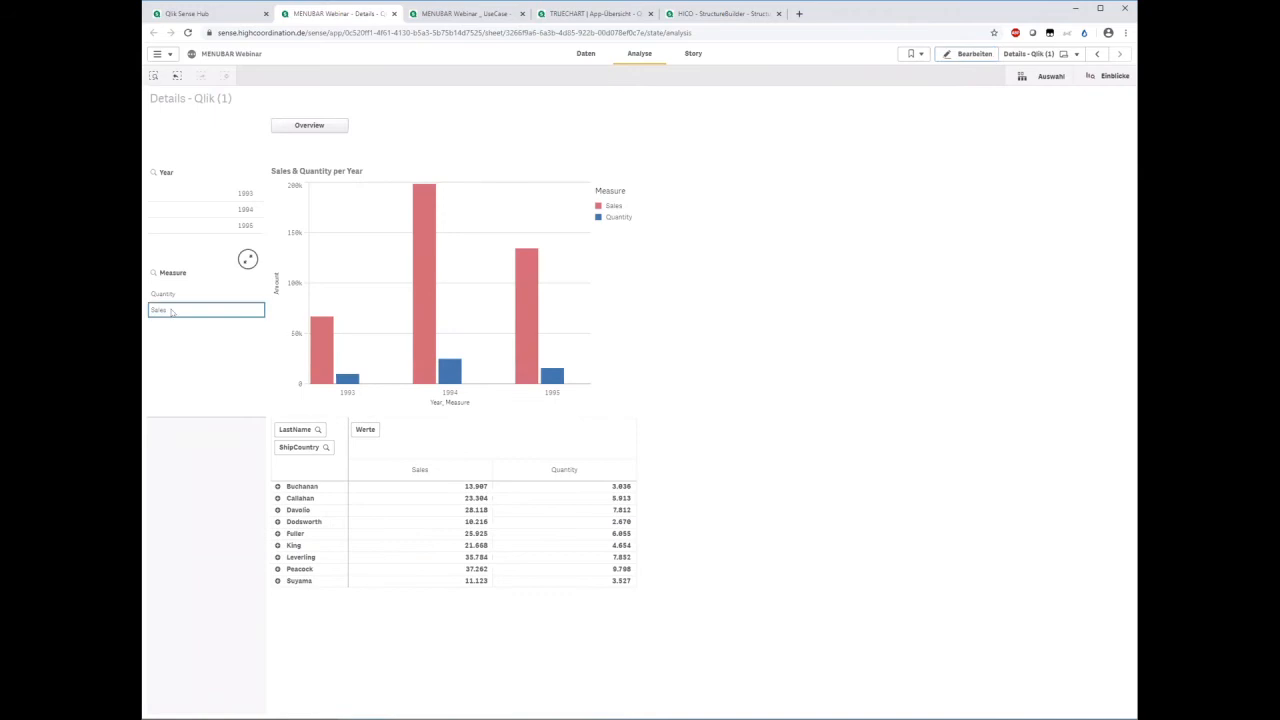
left_click(252, 255)
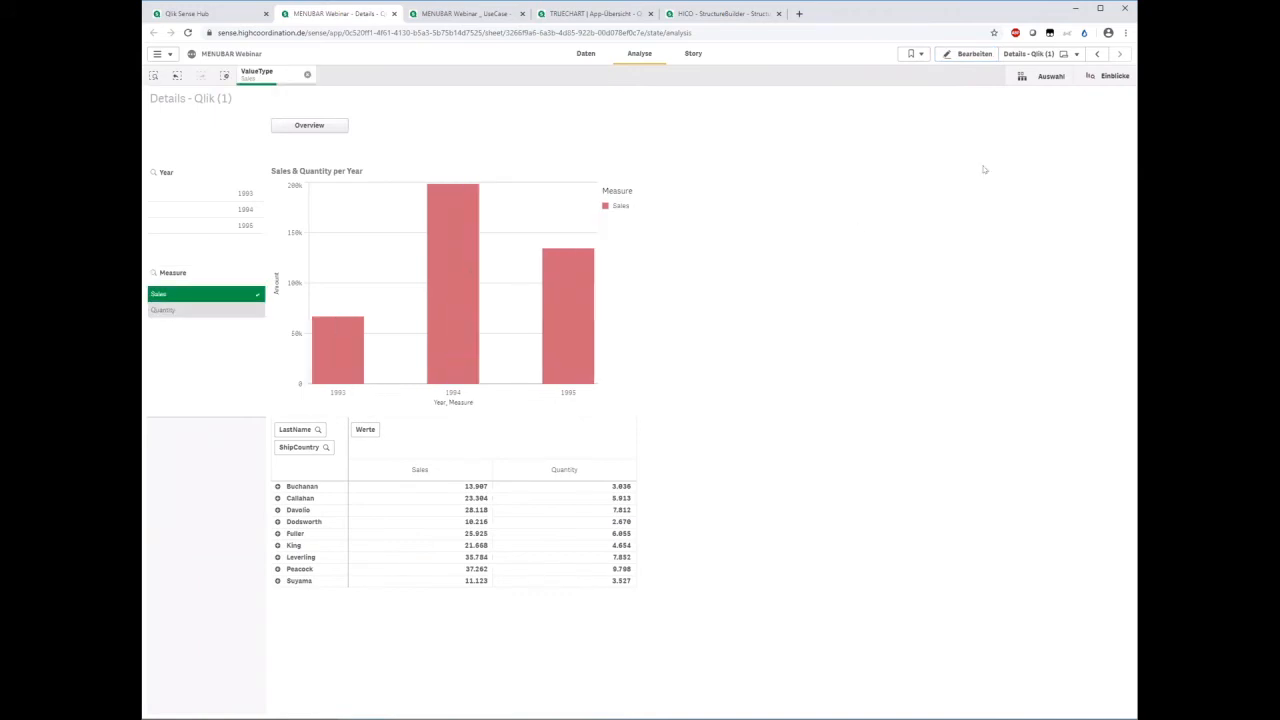
left_click(1005, 56)
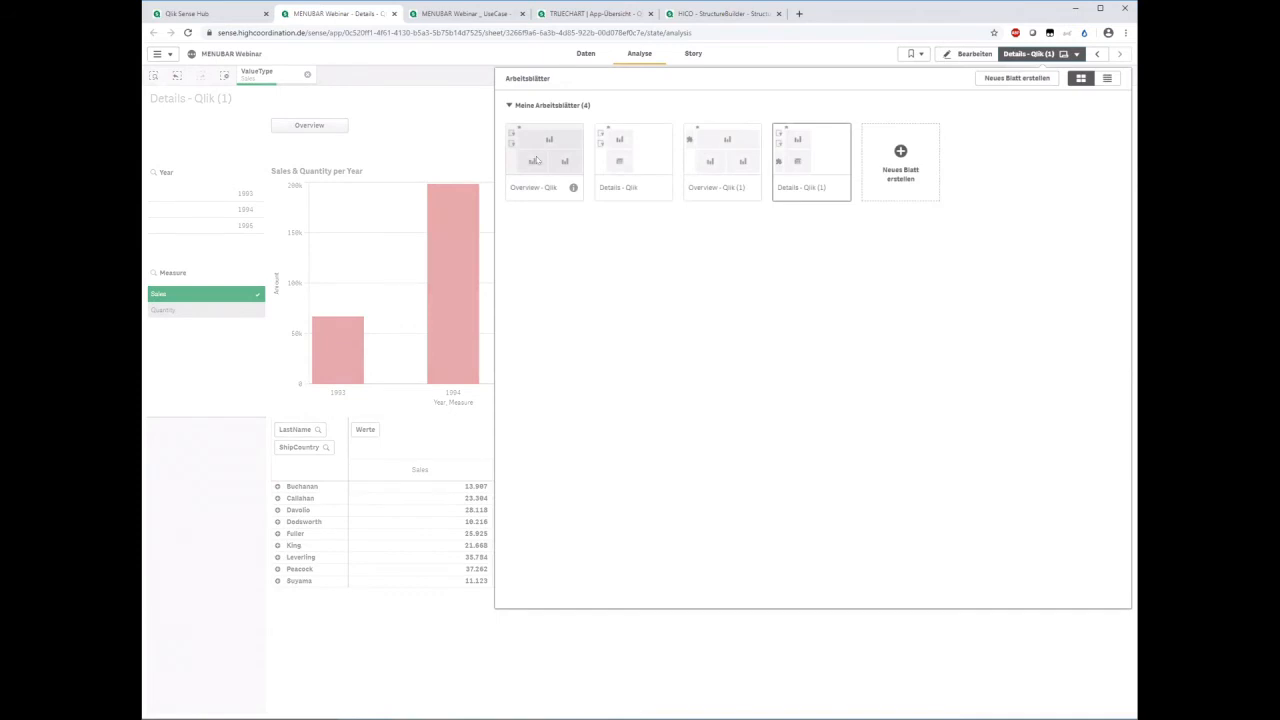
left_click(532, 153)
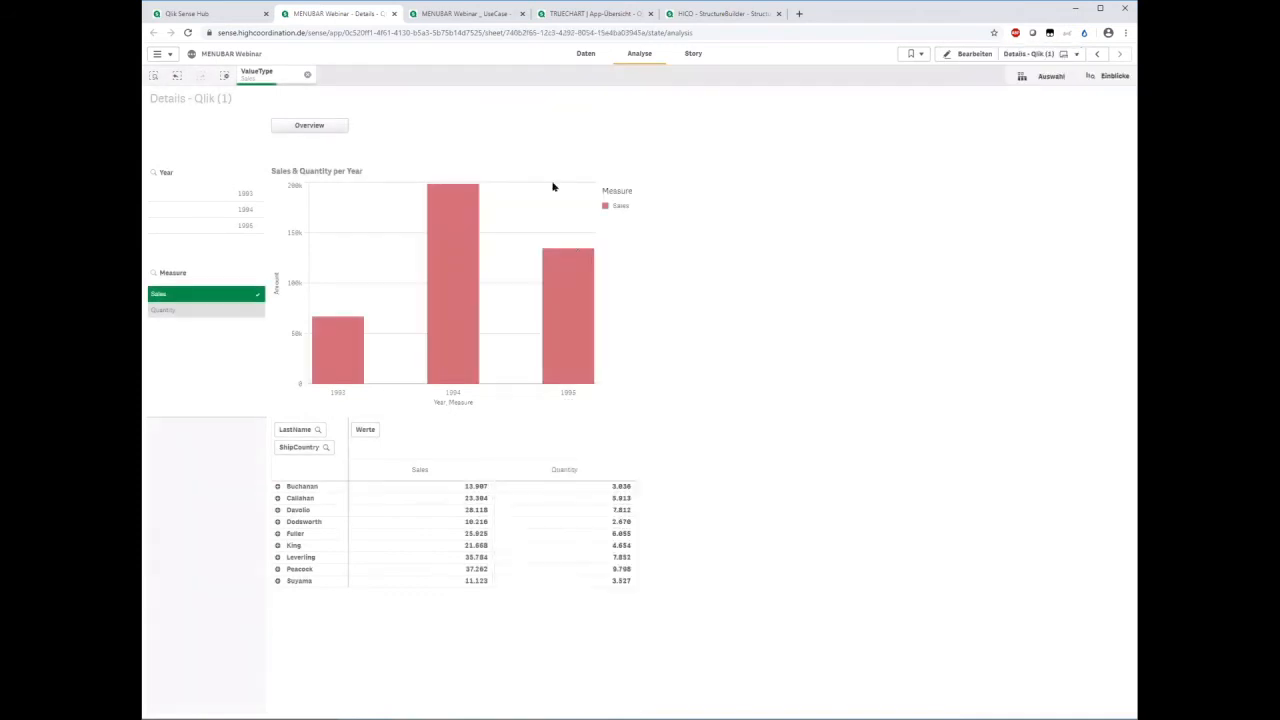
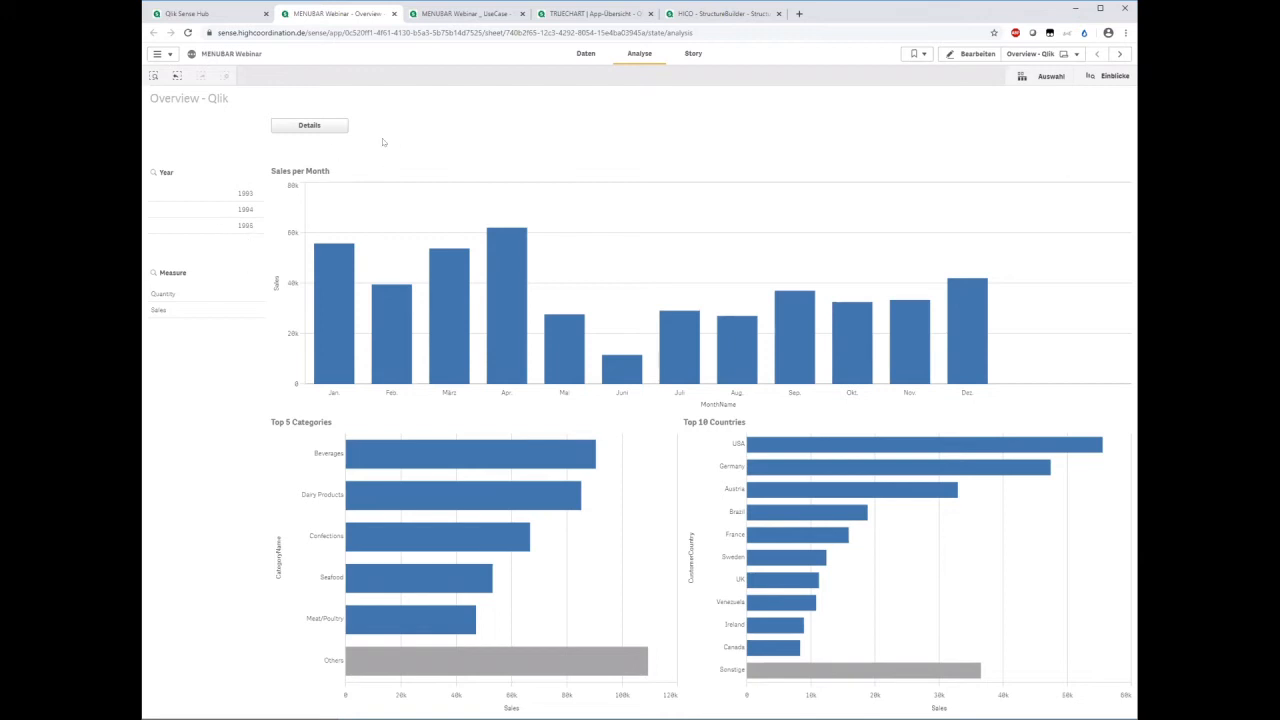
- Open the Overview - Qlik (1) sheet for editing and place a Menubar object beside the Details button
left_click(302, 127)
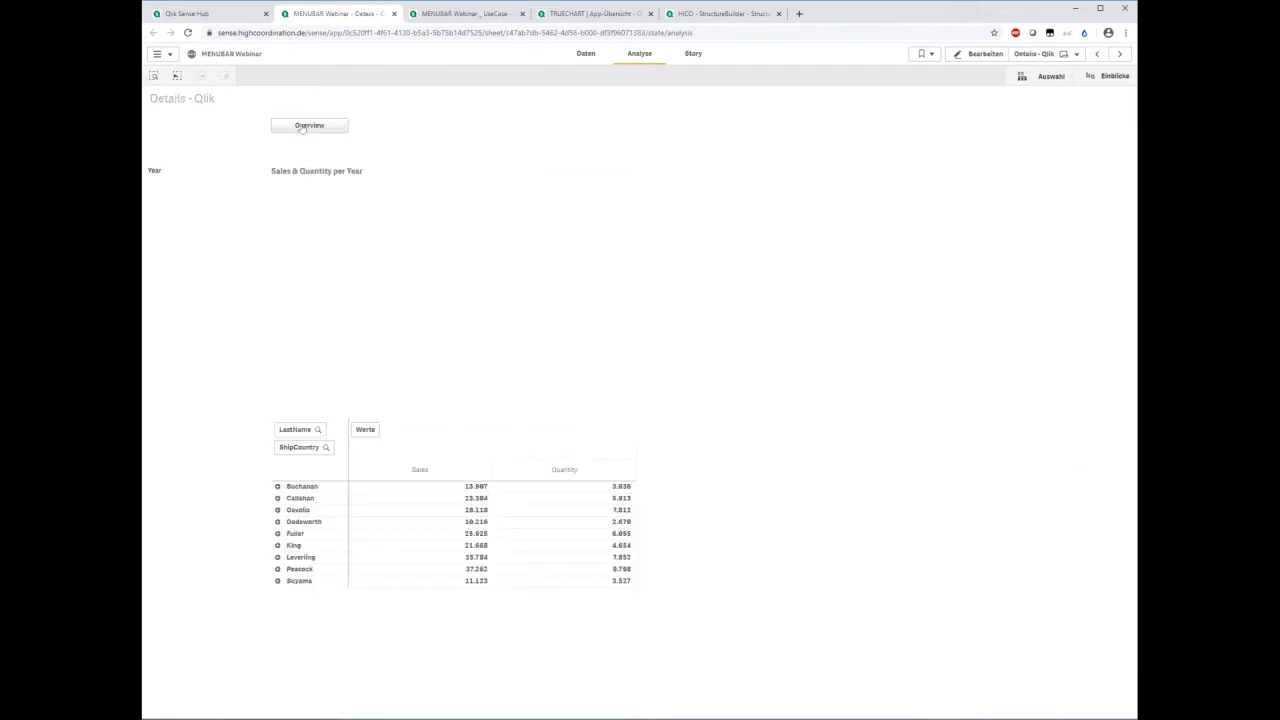
left_click(978, 54)
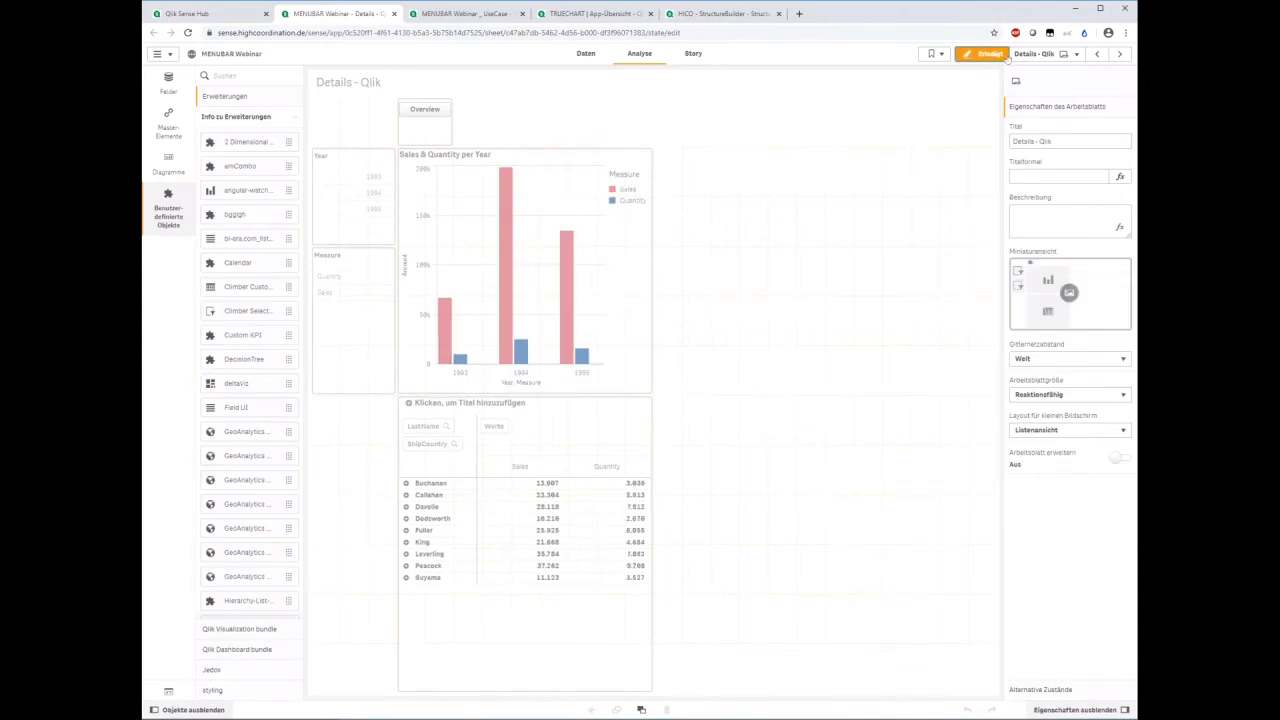
left_click(1030, 55)
left_click(717, 146)
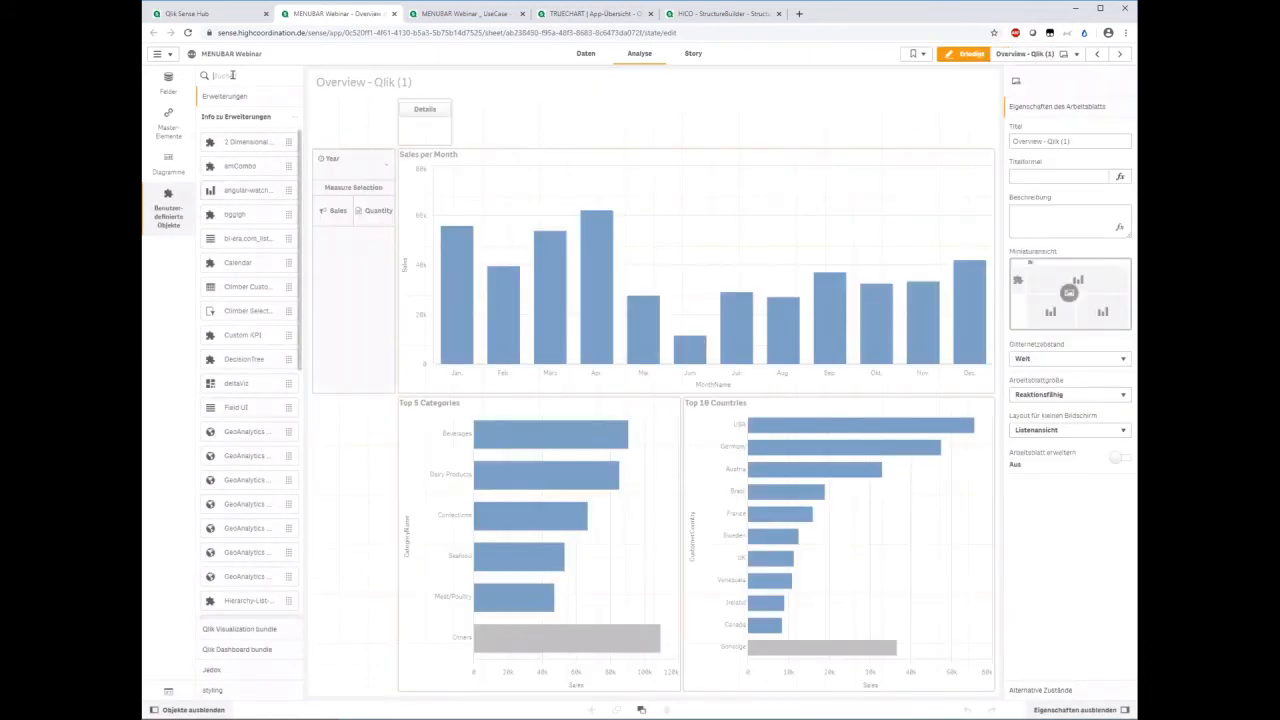
type("menu")
left_click_drag(466, 128, 518, 118)
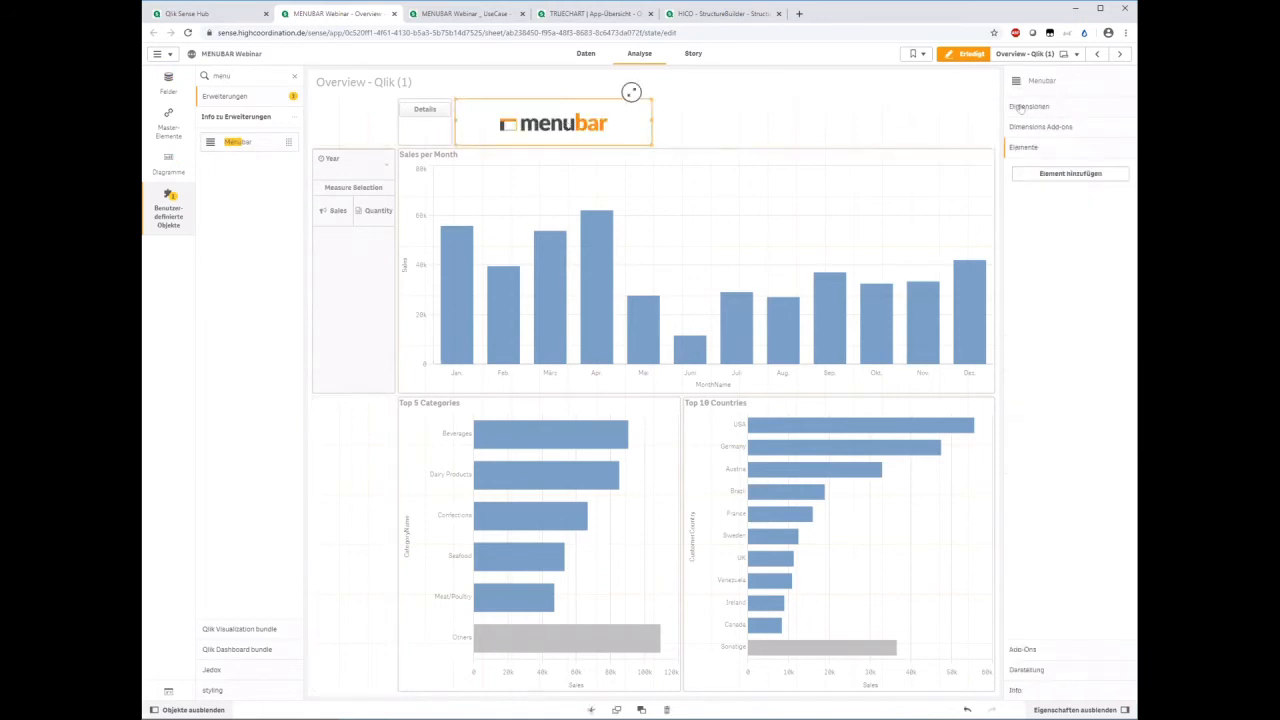
- Add an element of type Button to the new menubar and name it Overview
left_click(1036, 108)
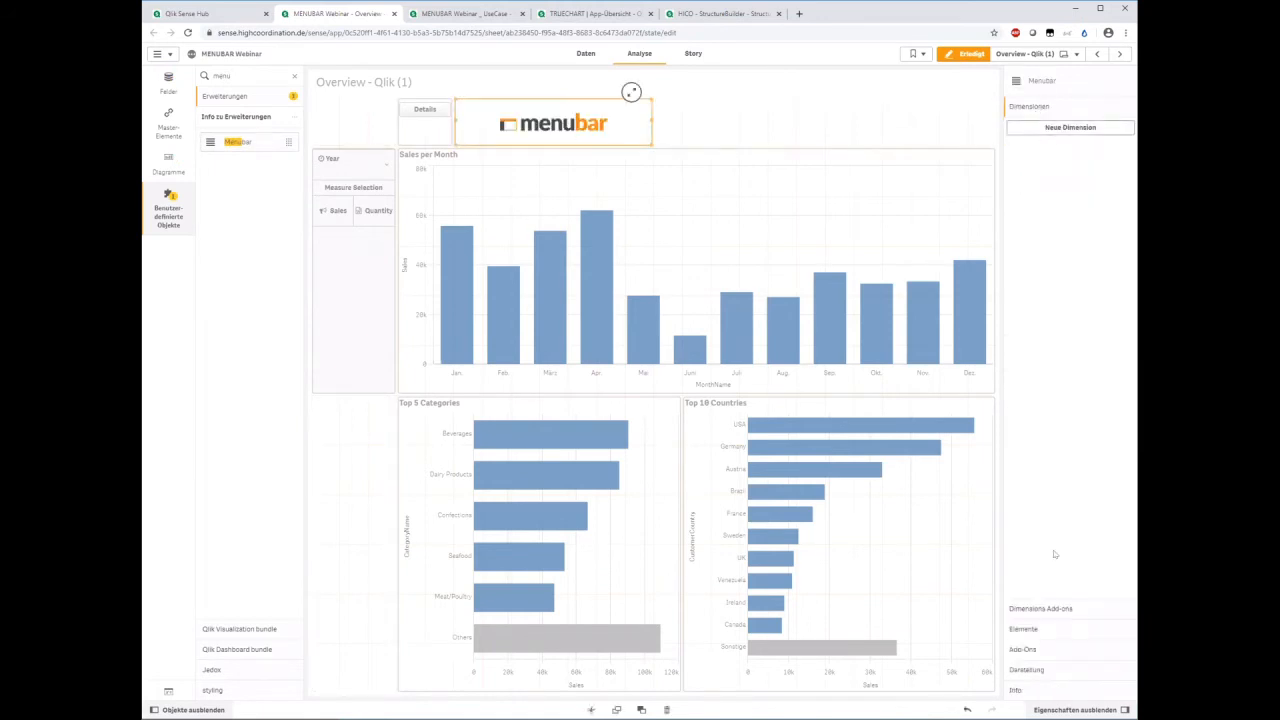
left_click(1023, 629)
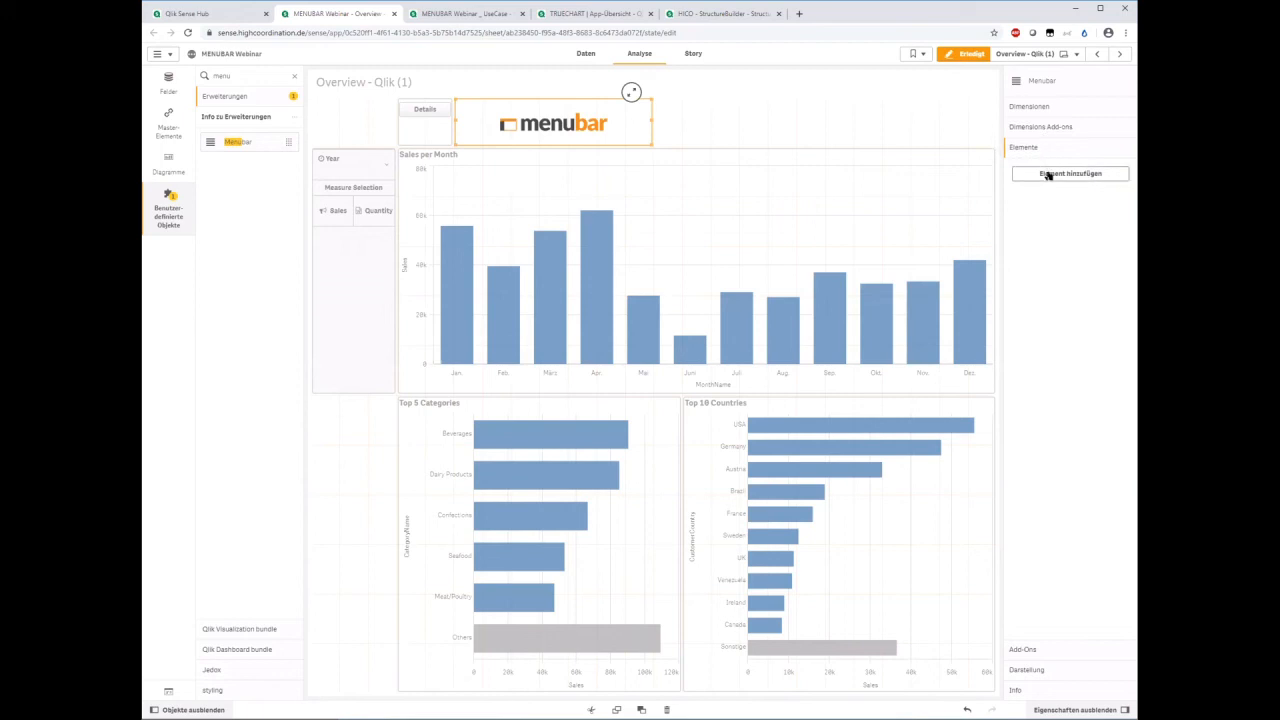
left_click(1048, 174)
left_click(1065, 229)
left_click(1050, 252)
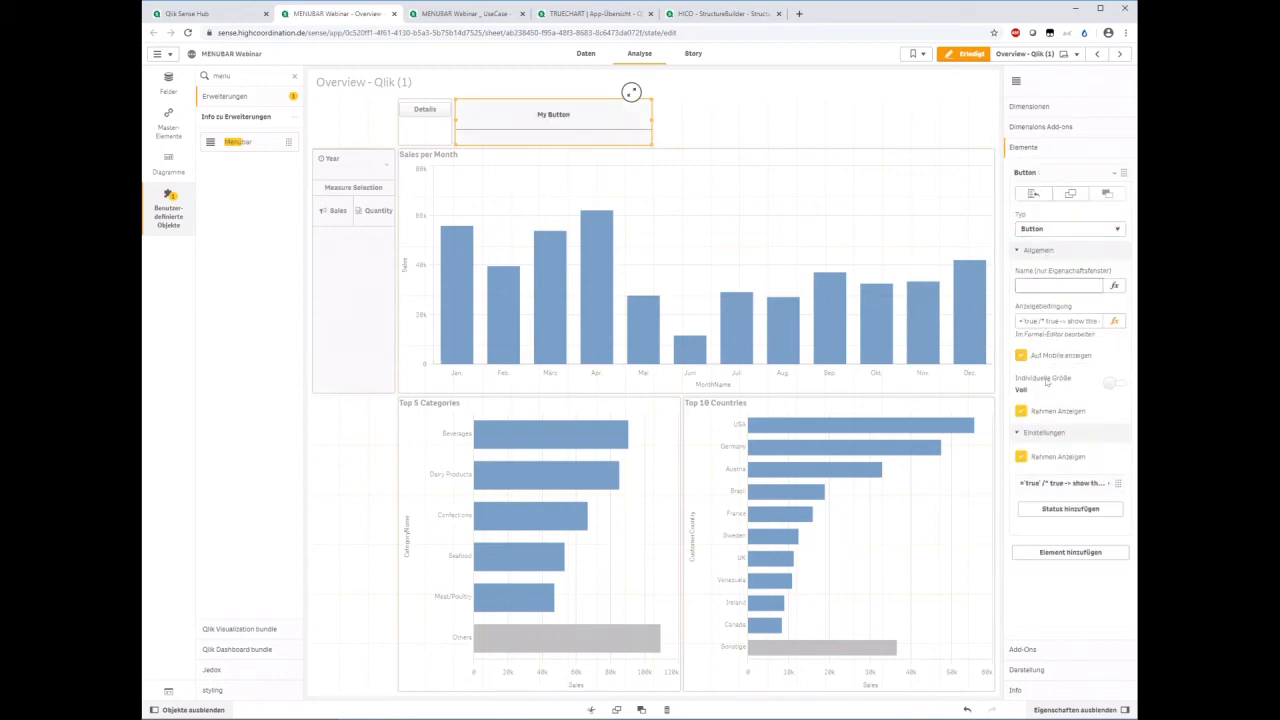
left_click(1055, 281)
key("Return")
- Set the button's displayed text to Overview in its status settings
left_click(1064, 483)
left_click(1066, 528)
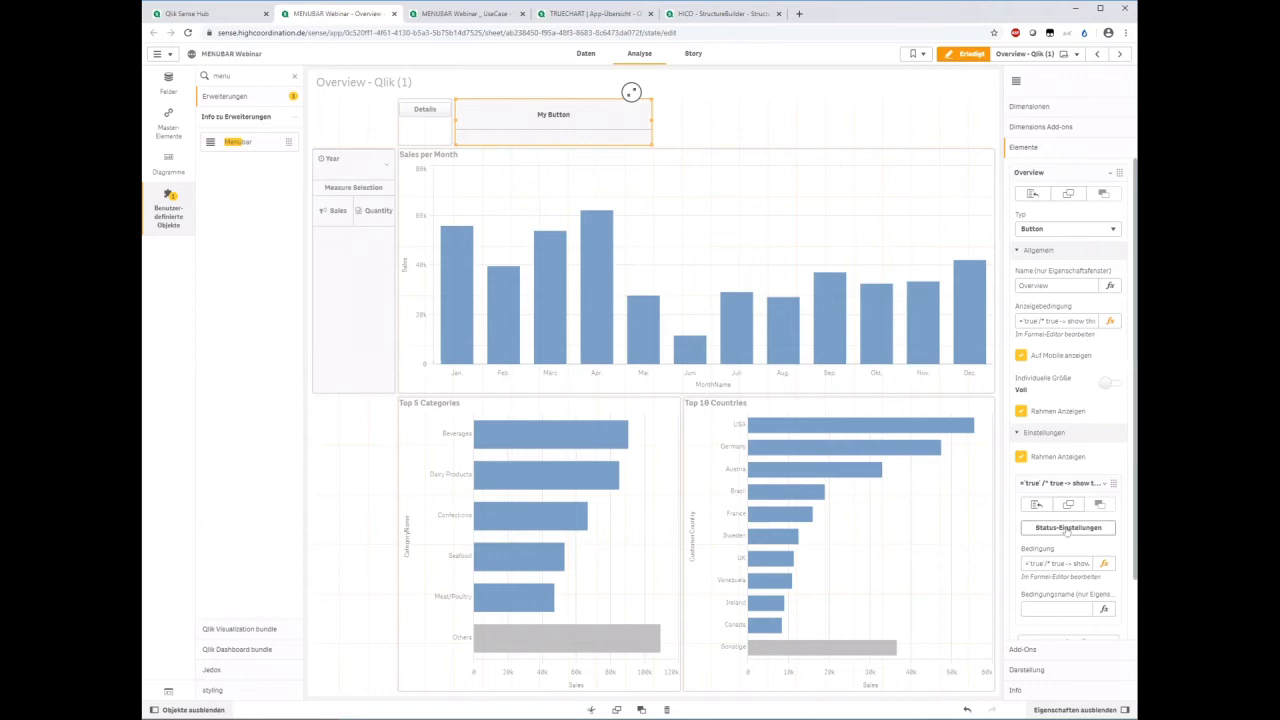
triple_click(472, 307)
type("Overview")
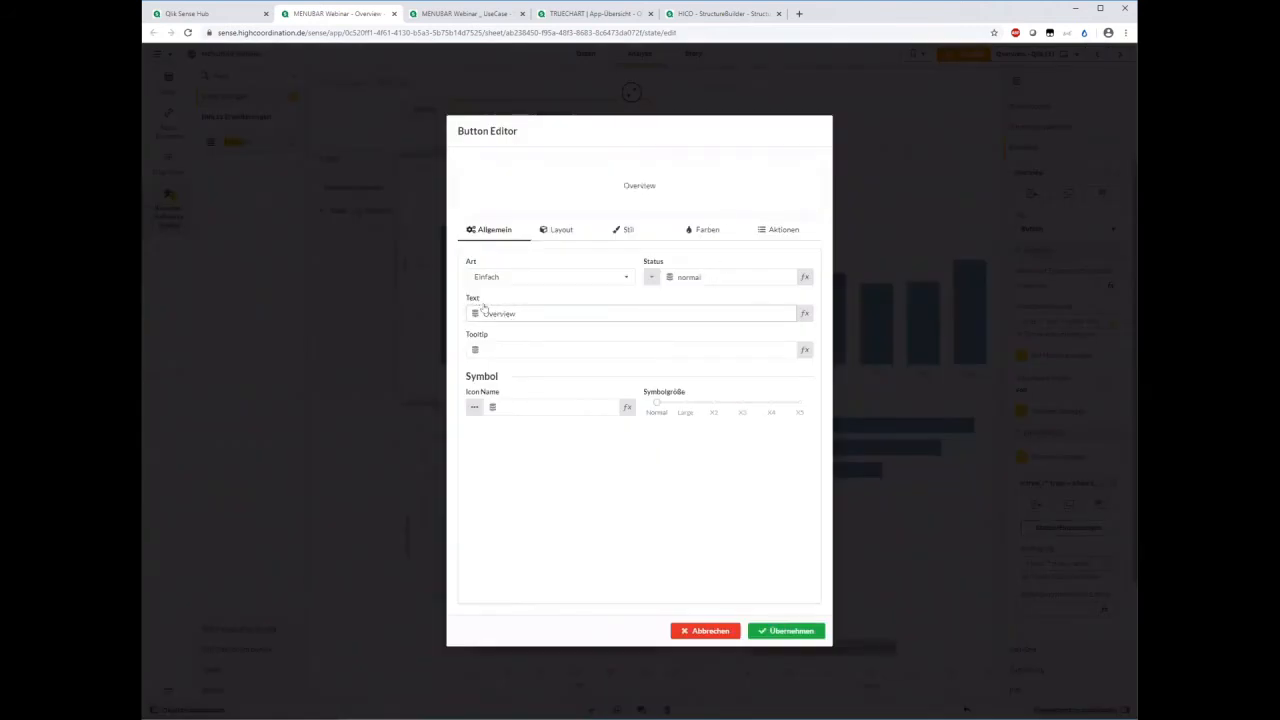
- Give the Overview button a Bei-Klick action Springe zum Arbeitsblatt that targets the sheet Overview - Qlik (1), and apply it
left_click(792, 230)
left_click(506, 302)
type("ge")
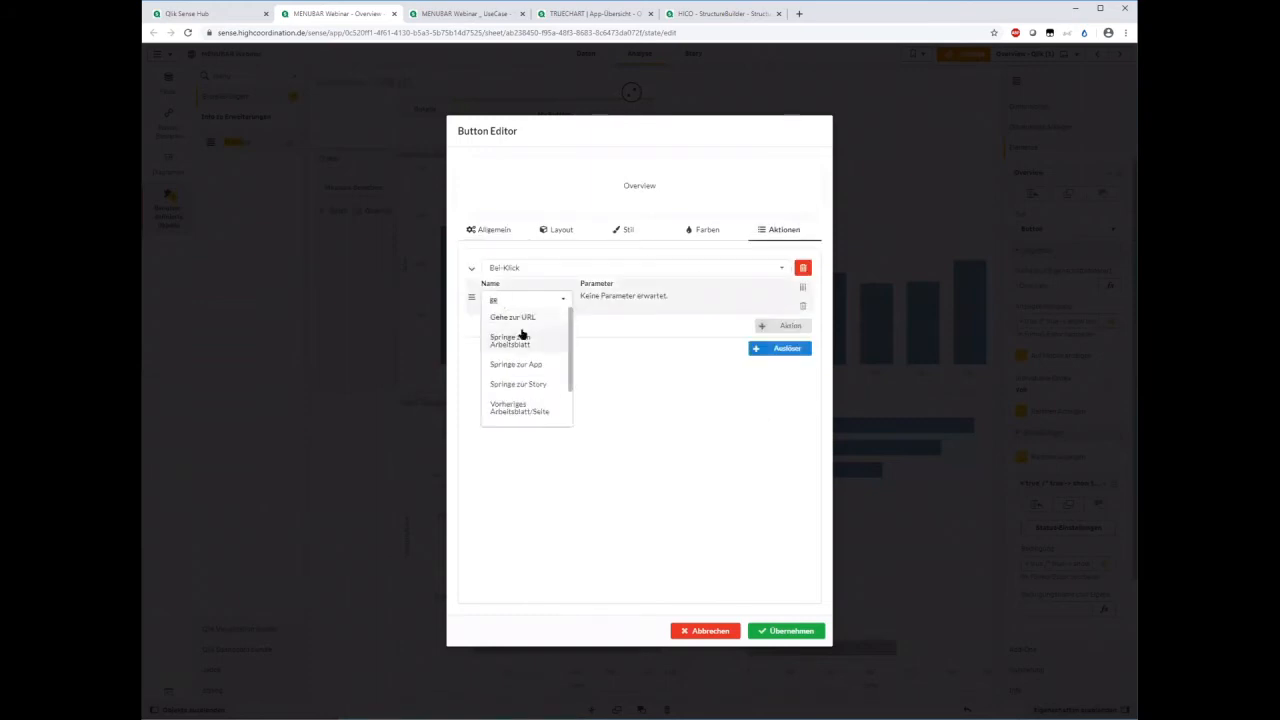
left_click(518, 337)
left_click(586, 299)
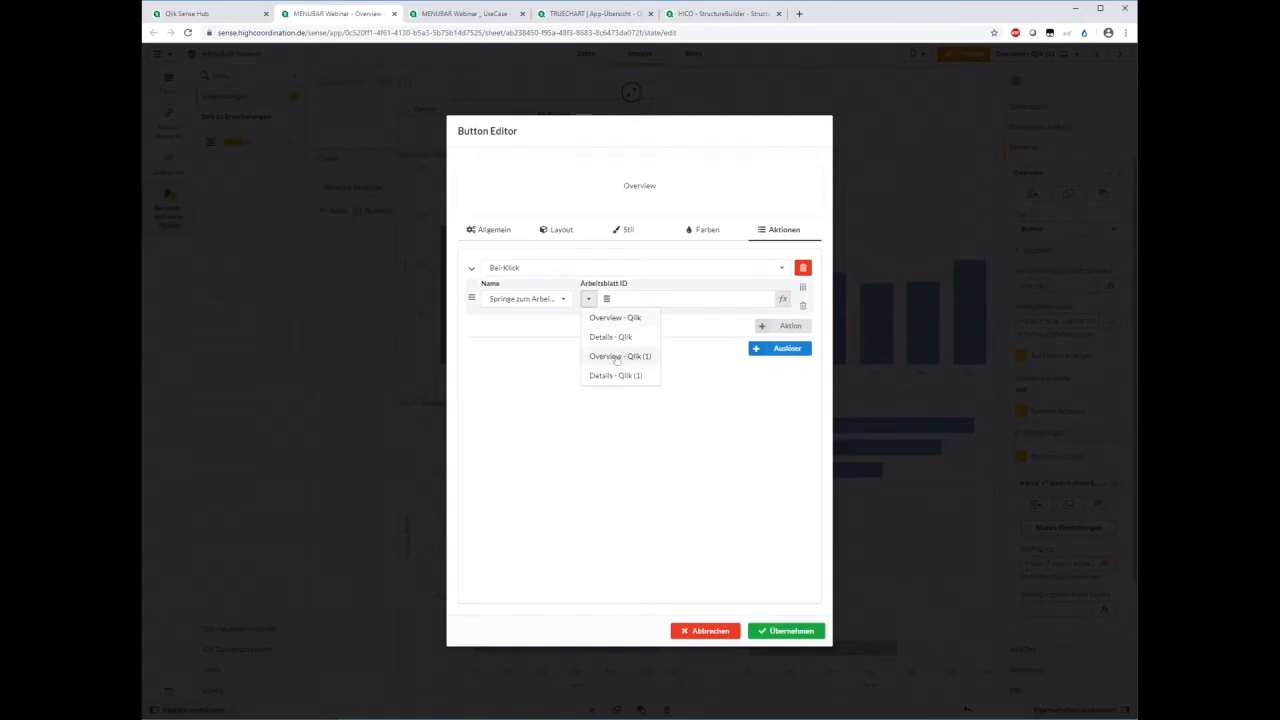
left_click(617, 357)
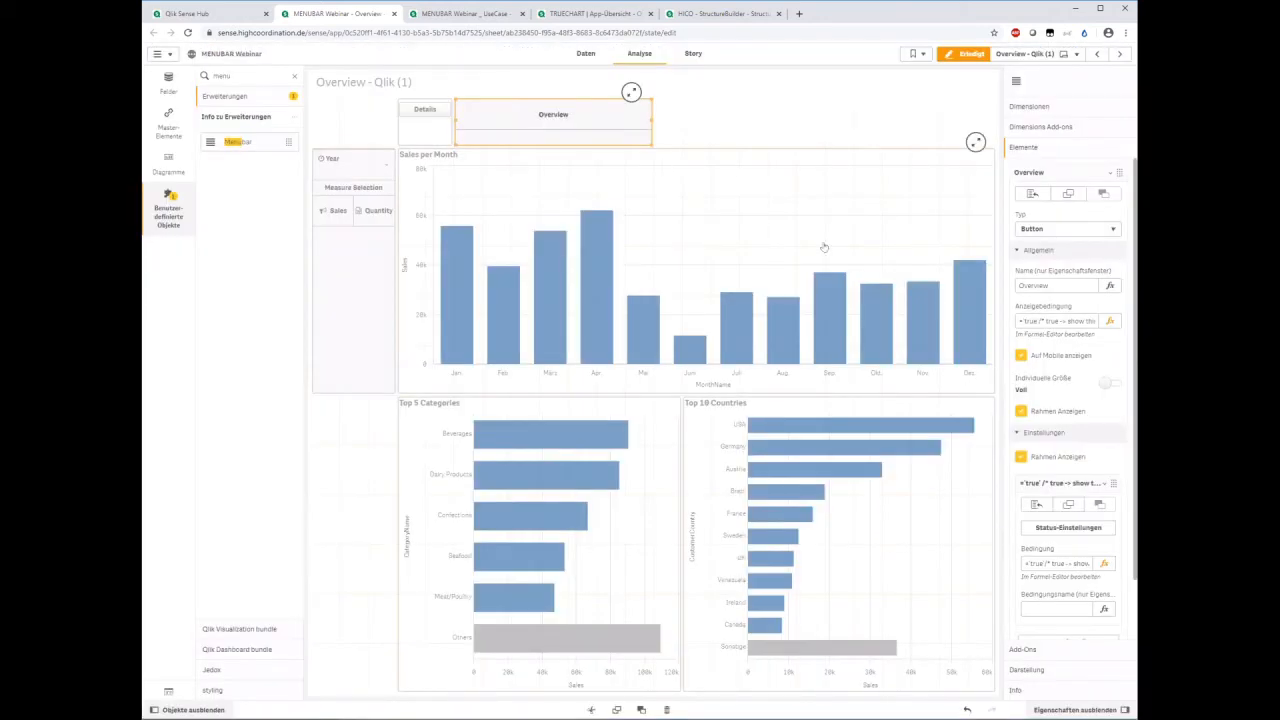
- Duplicate the Overview button element and set the copy's displayed text to Details
left_click(1031, 251)
left_click(1033, 193)
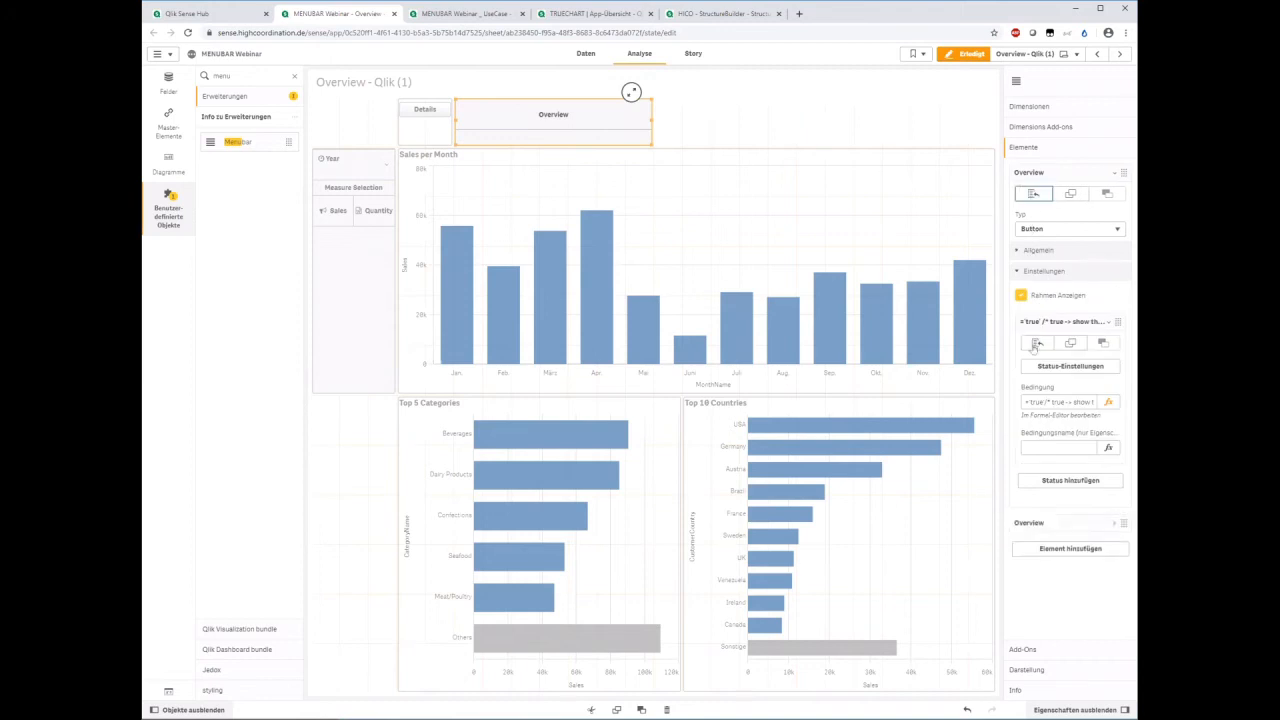
left_click(1040, 522)
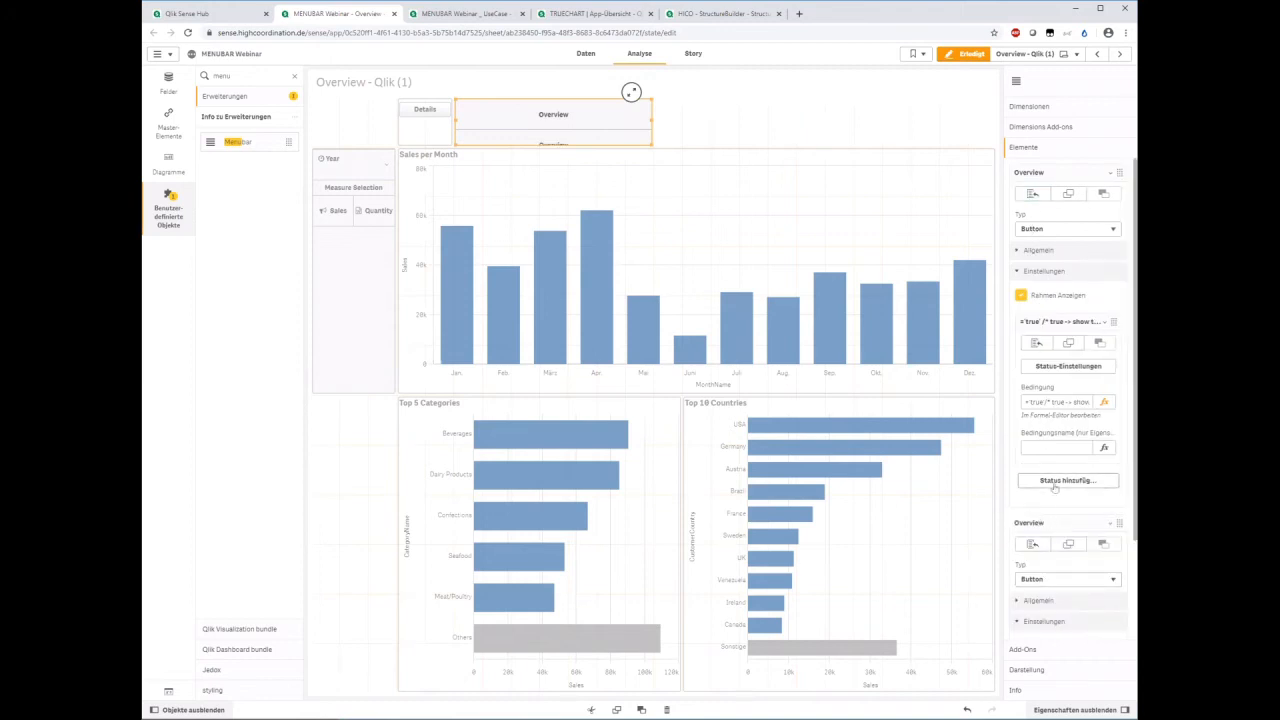
scroll(1054, 488, "down", 2)
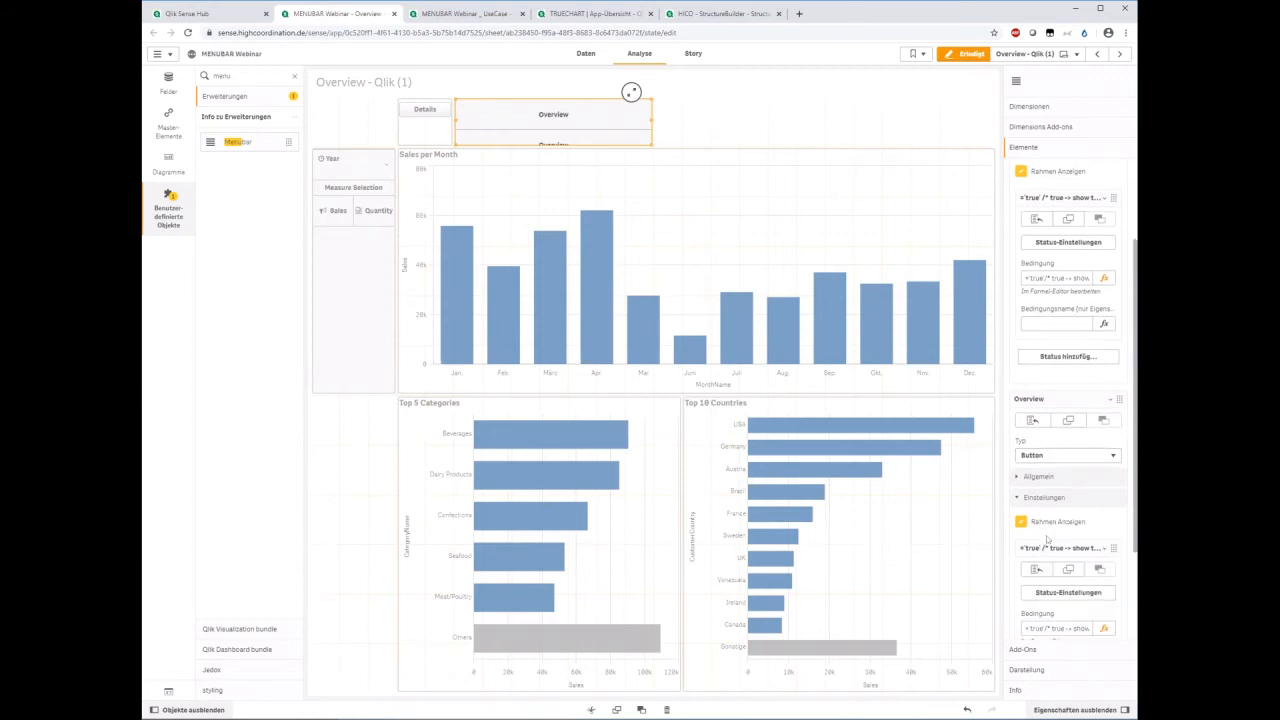
left_click(1068, 592)
left_click_drag(518, 313, 446, 310)
type("Details")
- Change the target sheet of the copied button's jump action to Details - Qlik (1) and apply the settings
left_click(788, 228)
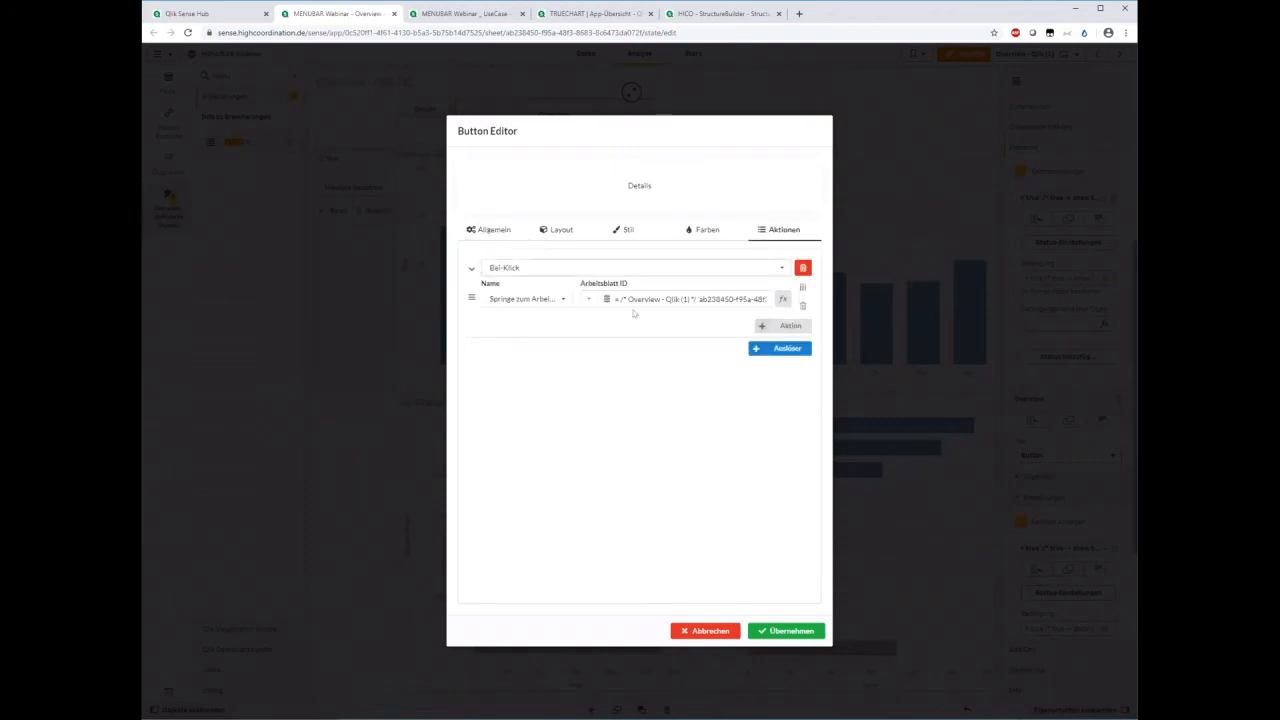
left_click(587, 300)
left_click(612, 375)
left_click(775, 628)
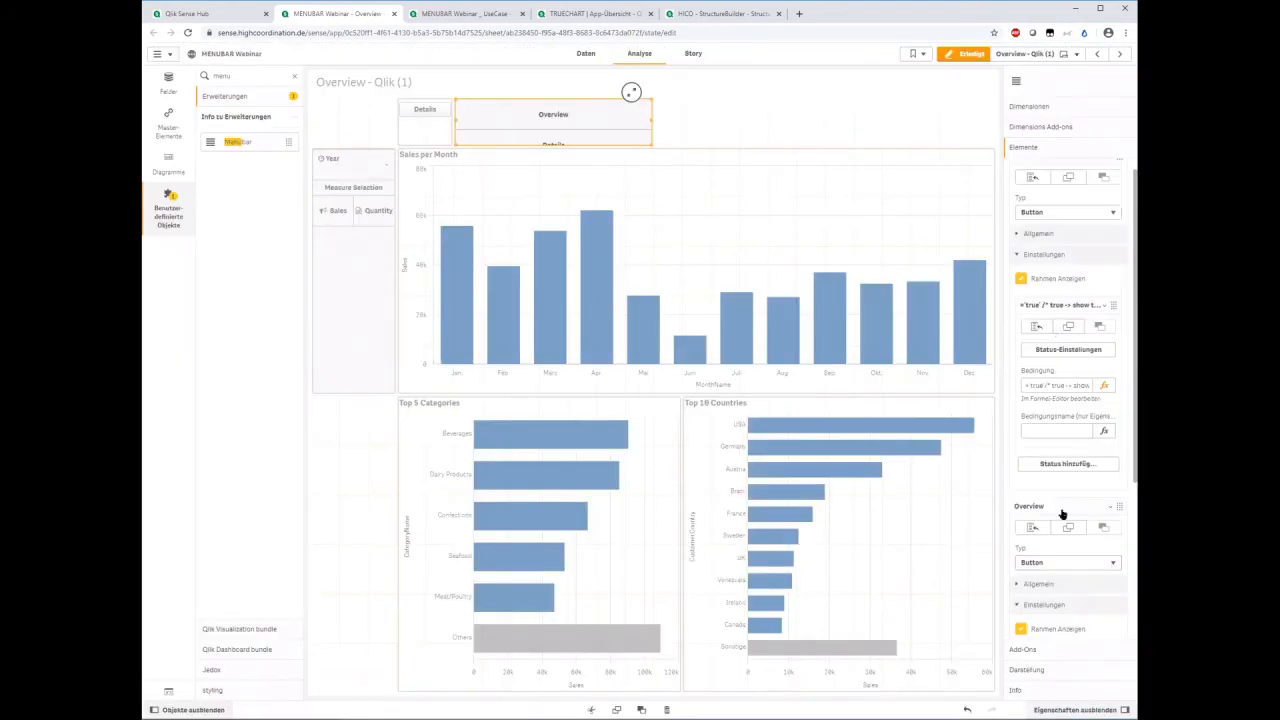
- Collapse the first Overview element and rename the copied element as Details
scroll(1046, 515, "up", 2)
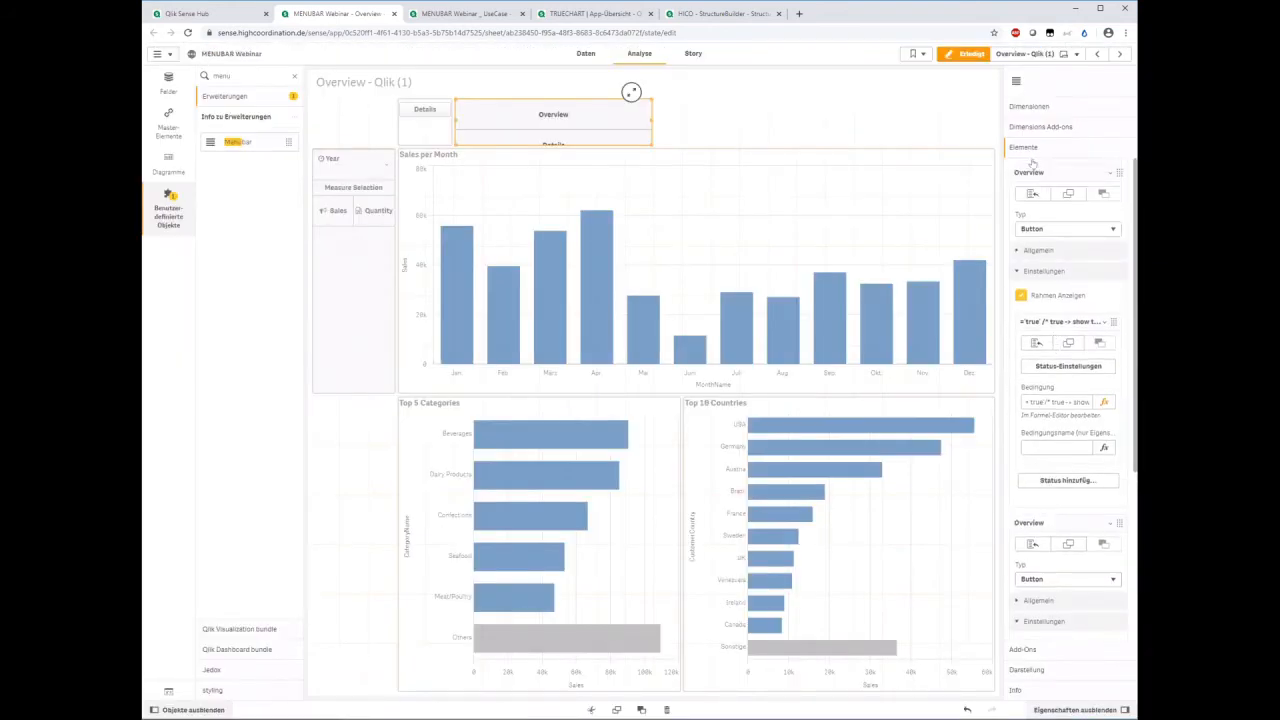
left_click(1035, 172)
left_click(1044, 276)
left_click(1020, 309)
type("Details")
key("Return")
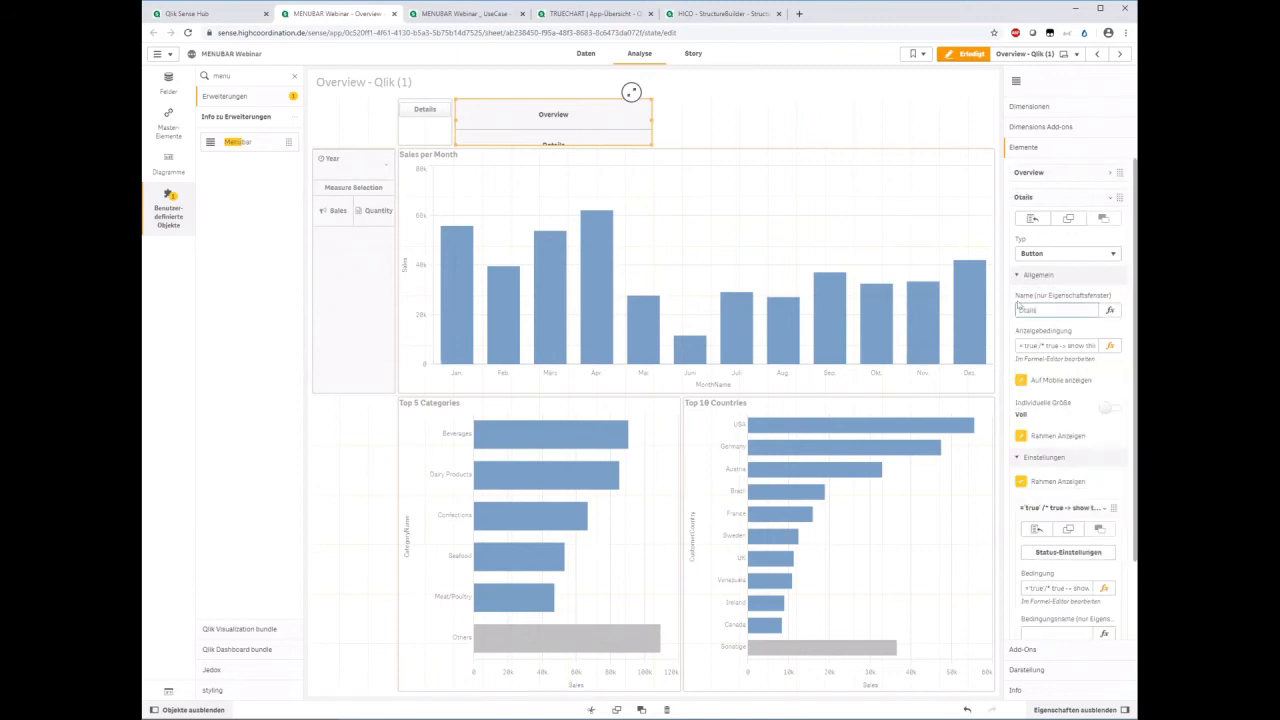
- Correct the misspelled name of the second menubar element to Details
left_click(1022, 310)
type("e")
key("Return")
- Set the menubar's layout orientation to Horizontal and widen the menubar above the Sales per Month chart
left_click(1024, 672)
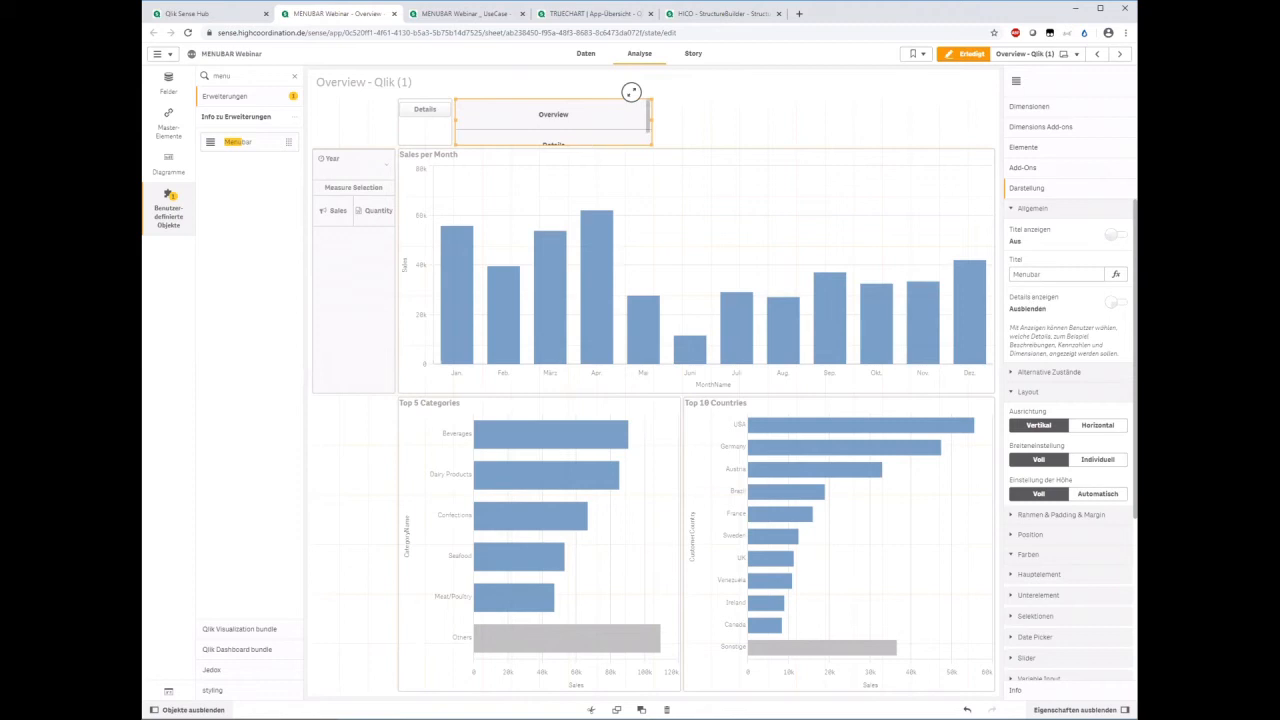
left_click(1098, 427)
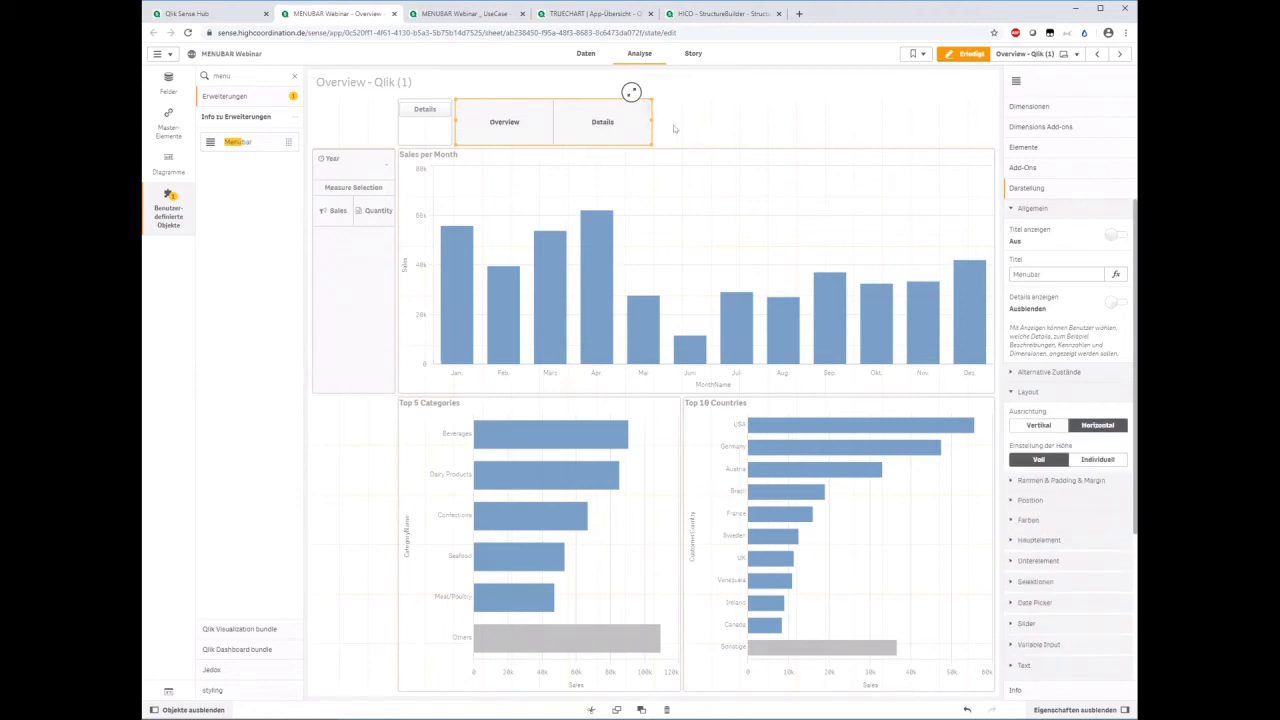
left_click_drag(652, 118, 766, 117)
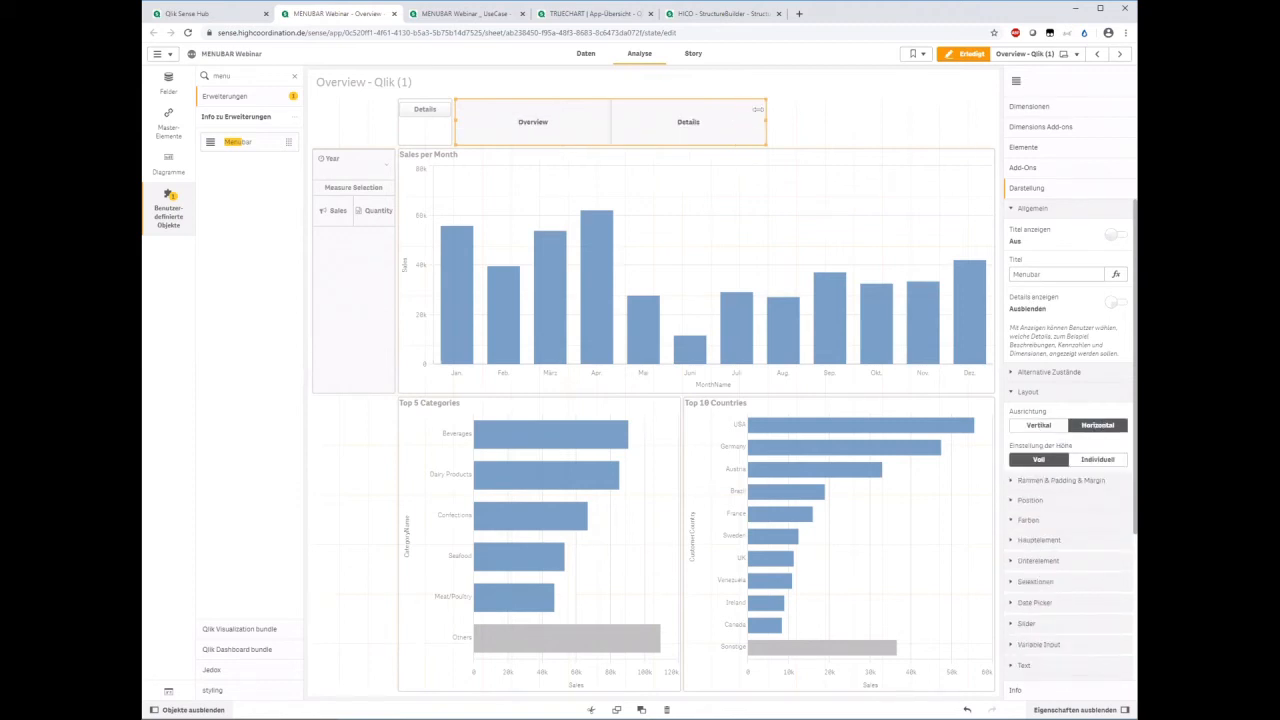
- Add the menubar to the master elements under the name TopNavigation
right_click(579, 115)
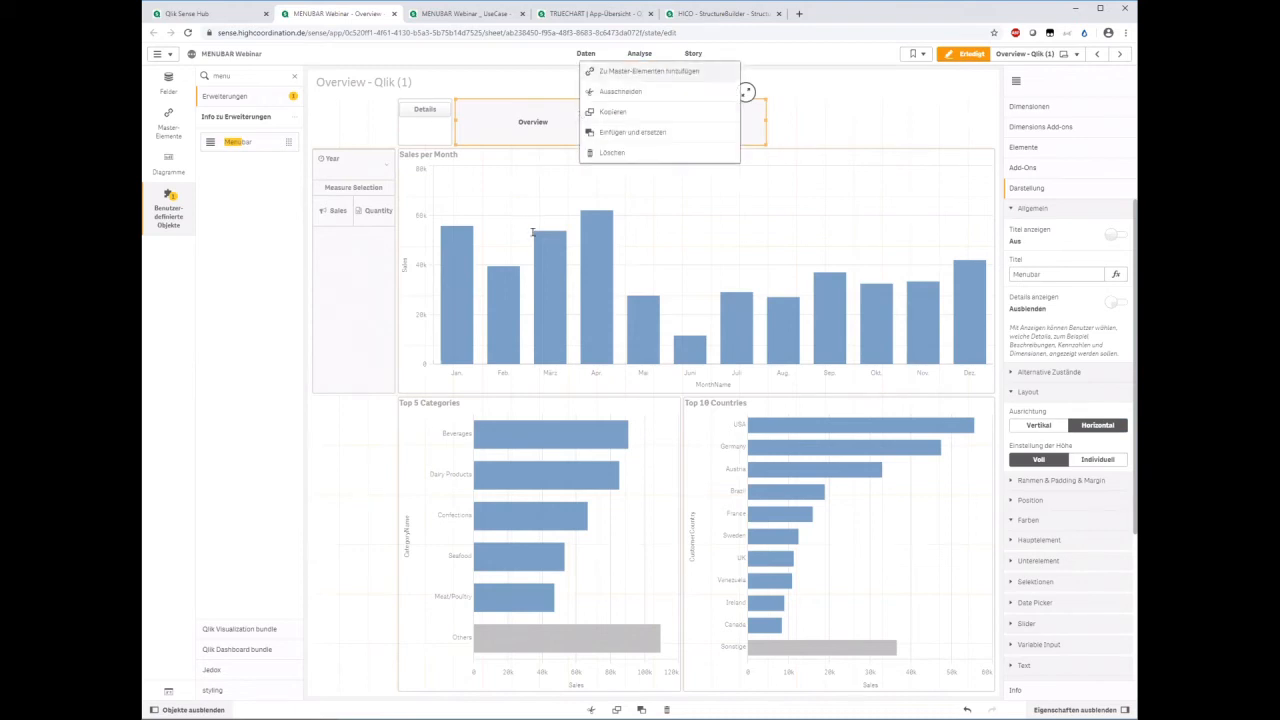
left_click(649, 71)
left_click_drag(586, 300, 534, 300)
type("Too")
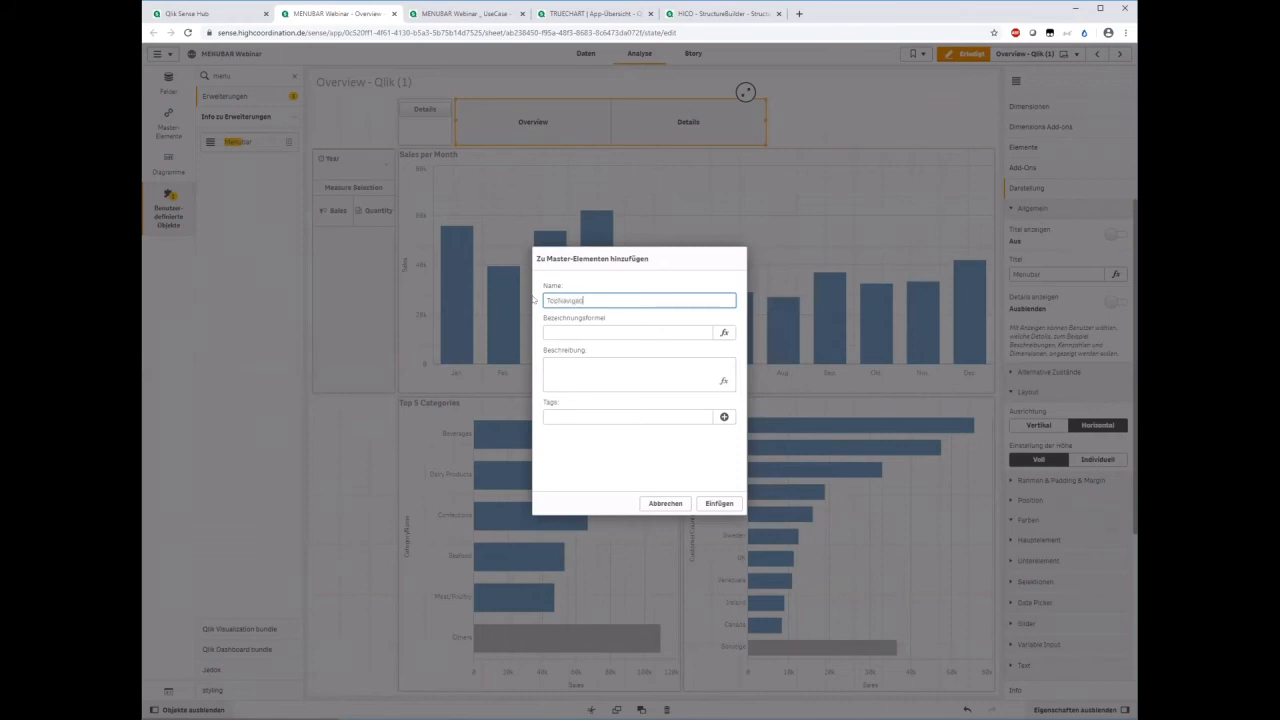
left_click(719, 503)
- Delete the old Details button and extend the menubar to align with the start of the Sales per Month chart
left_click(413, 125)
key("Delete")
left_click(490, 132)
left_click_drag(458, 122, 398, 122)
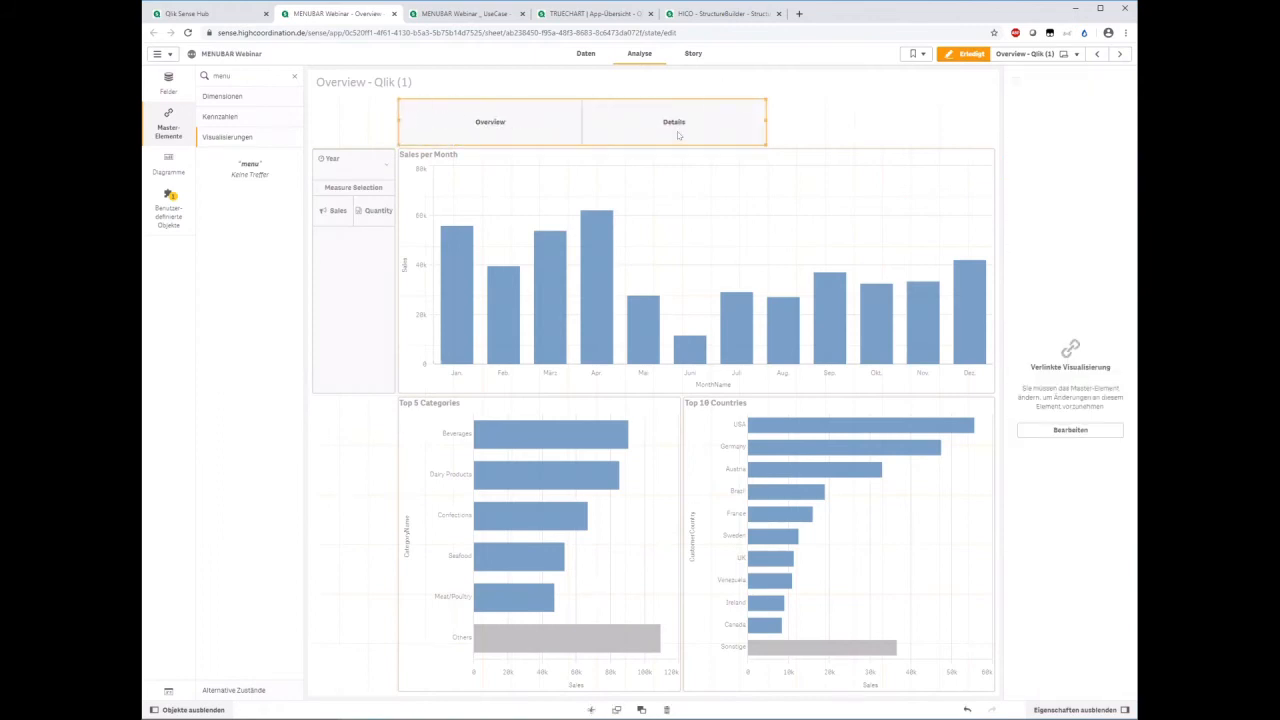
- Go to the sheet Details - Qlik (1) and remove its old Overview button
left_click(1020, 54)
left_click(806, 160)
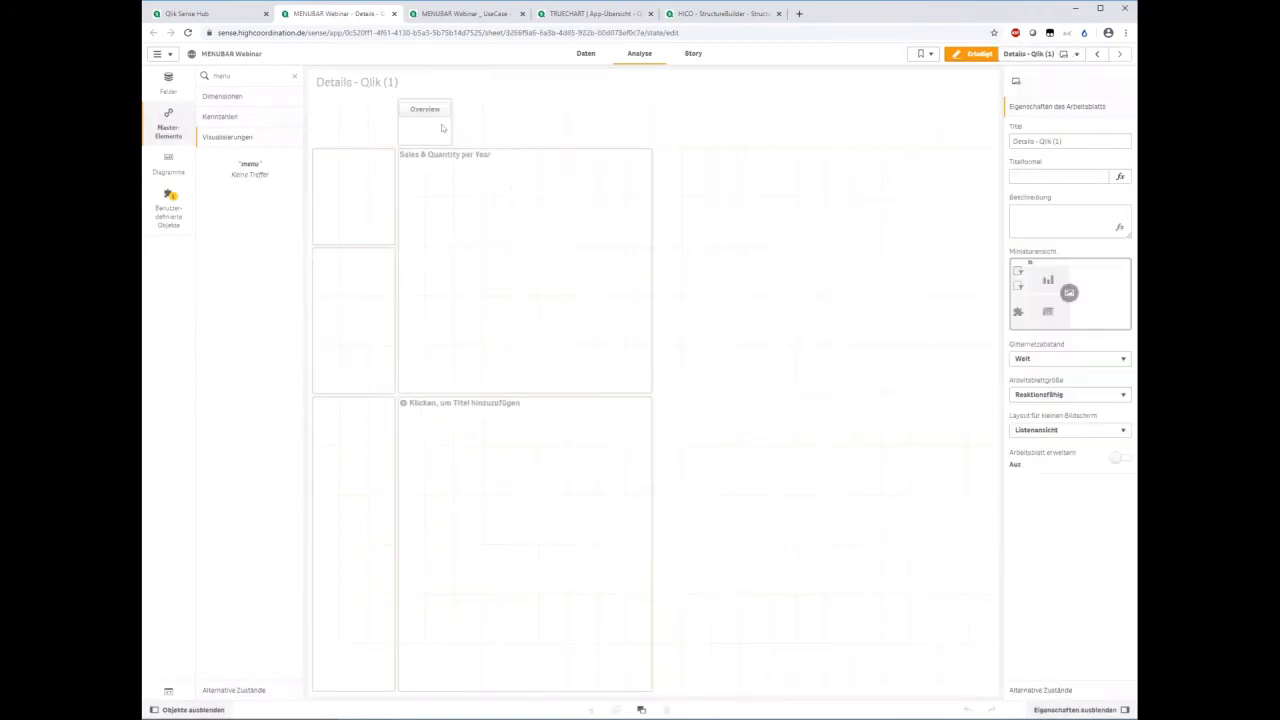
left_click(220, 97)
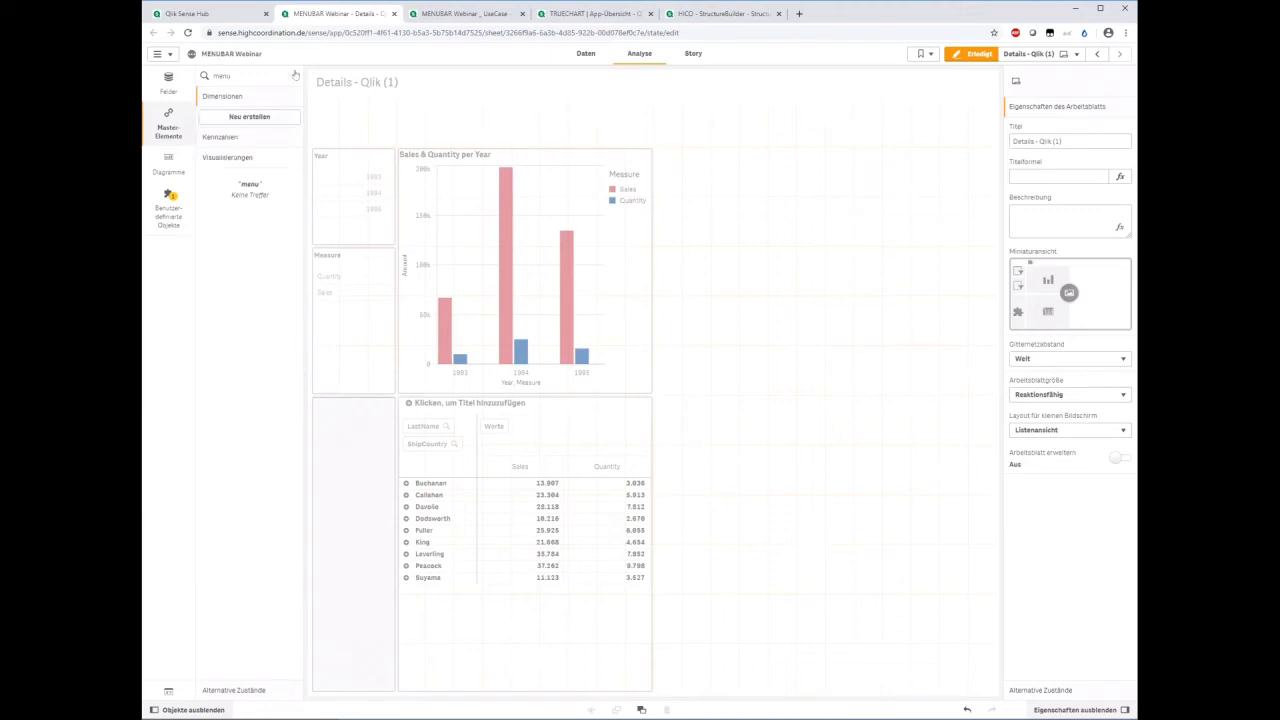
- Clear the master element search and place the Top Navigation visualization above the Sales & Quantity per Year chart, aligned with its edges
left_click(160, 125)
left_click(157, 125)
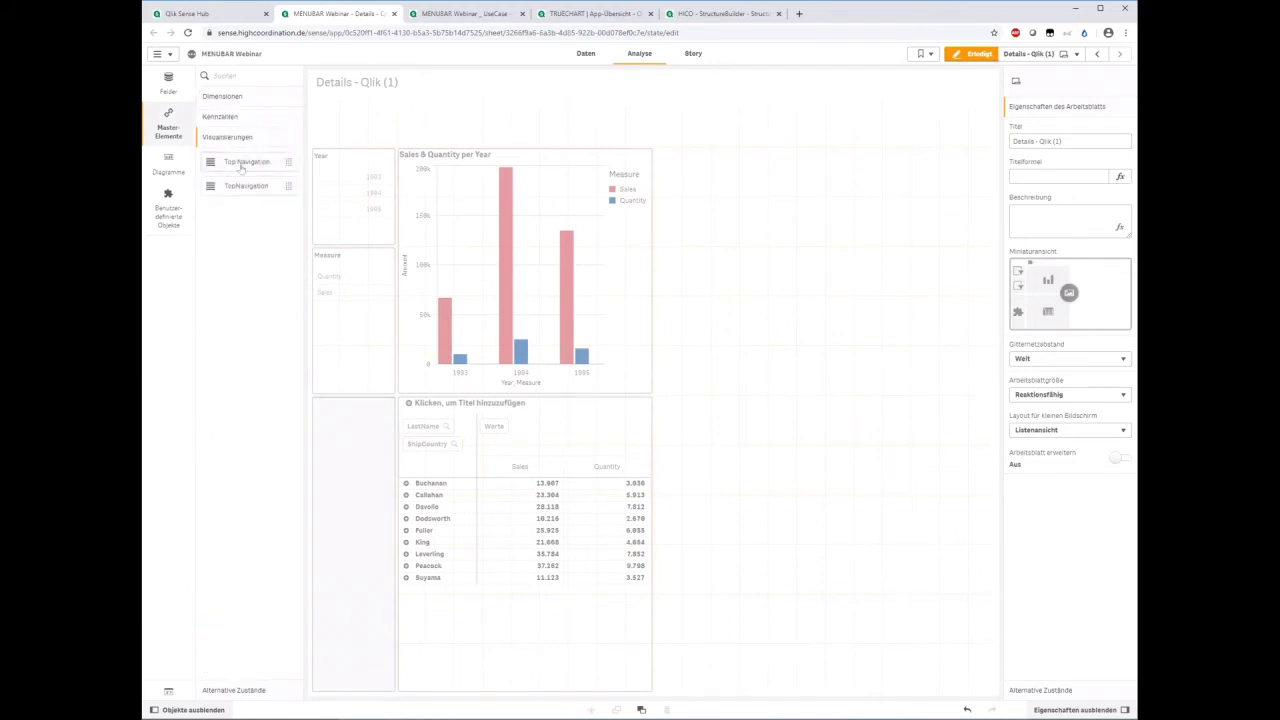
left_click_drag(345, 142, 418, 121)
left_click_drag(314, 114, 396, 114)
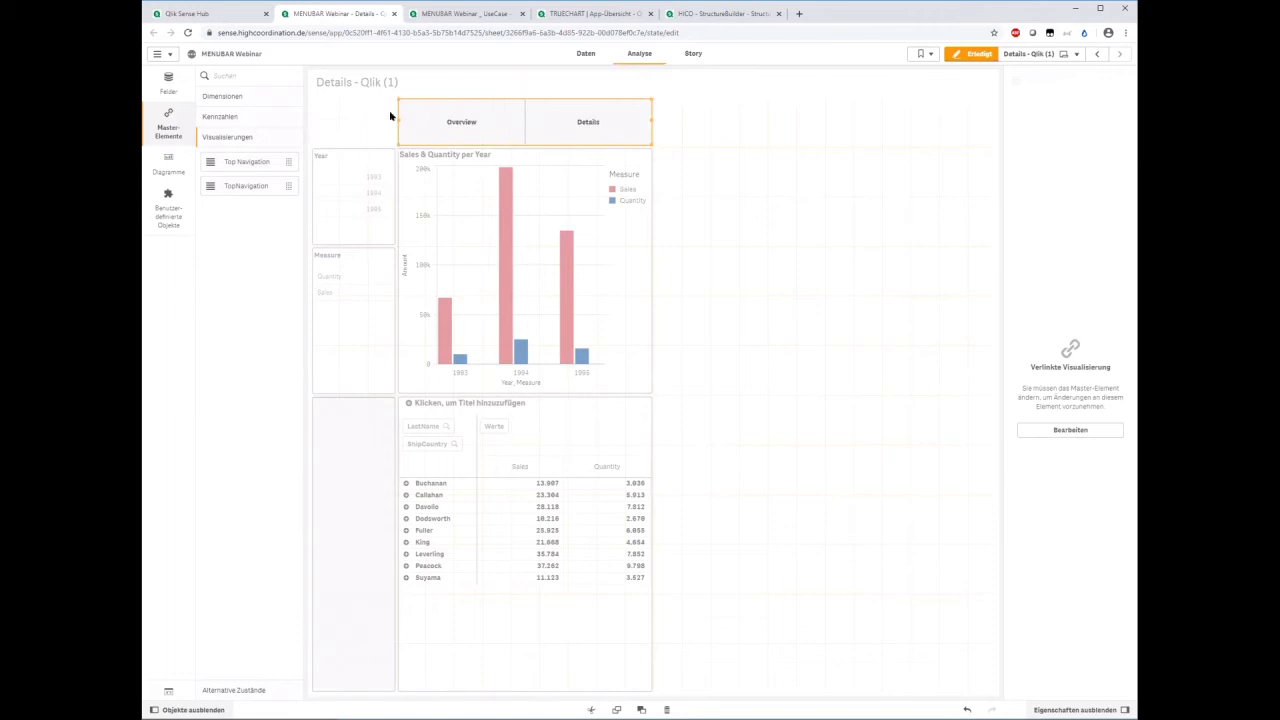
- Finish editing the sheet and test the Overview button's jump
left_click(979, 55)
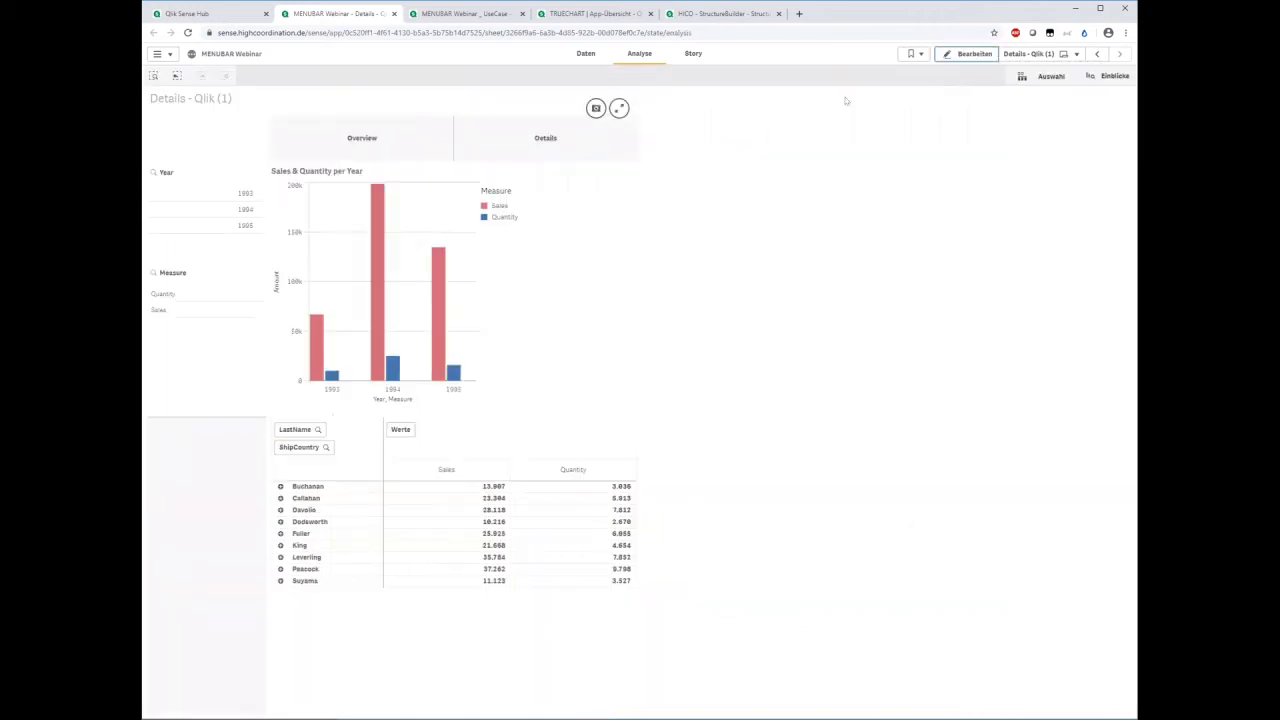
left_click(390, 137)
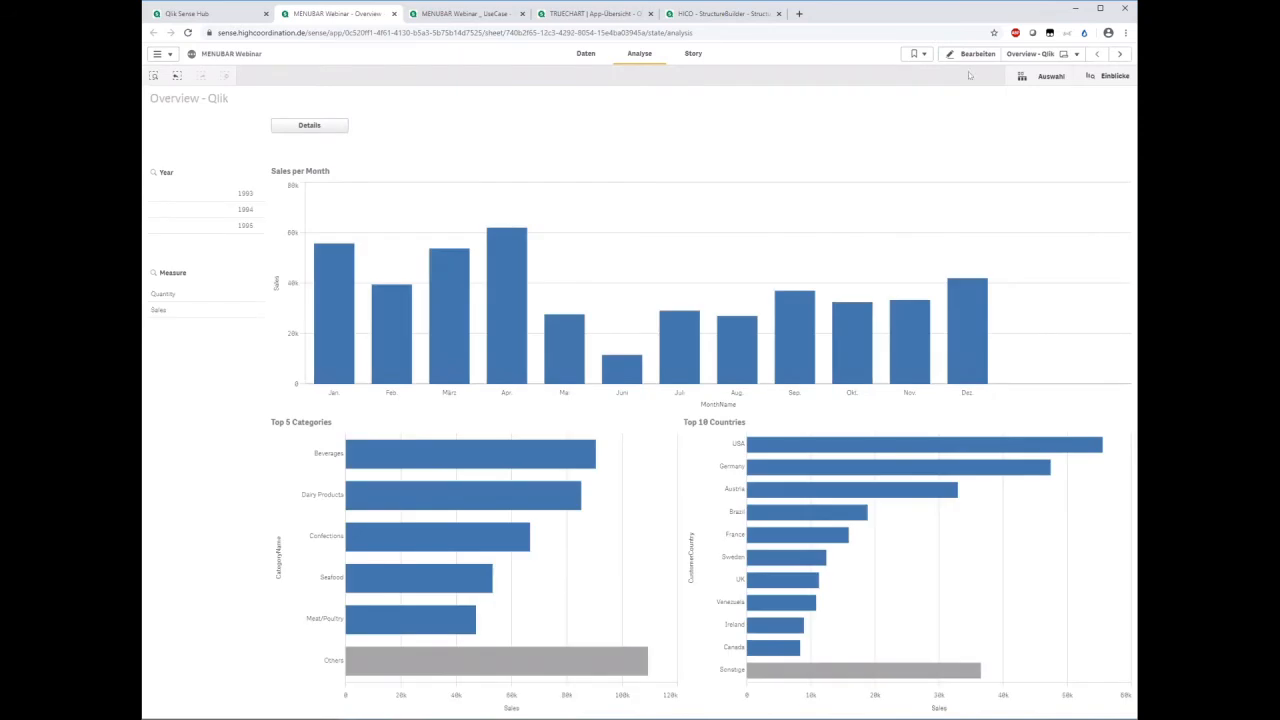
- Copy the menubar from Overview - Qlik (1) to Details - Qlik (1), replacing the one there and aligning it above the chart
left_click(1028, 54)
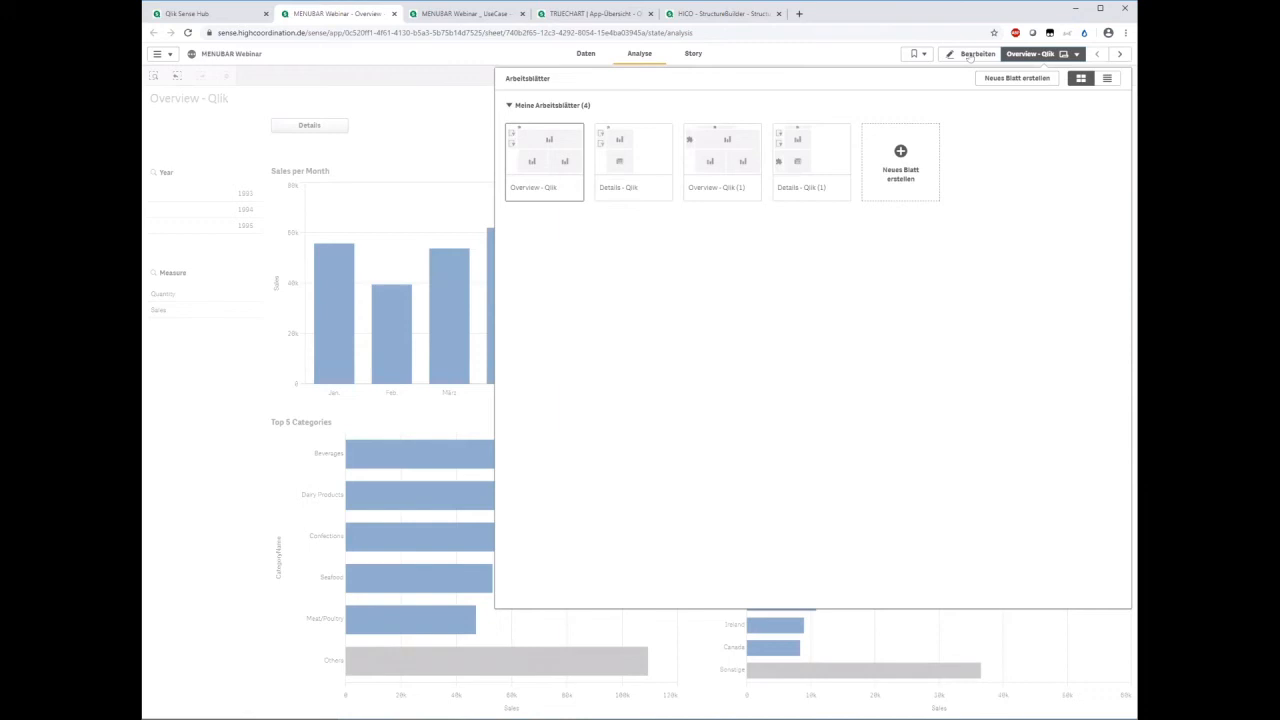
left_click(735, 160)
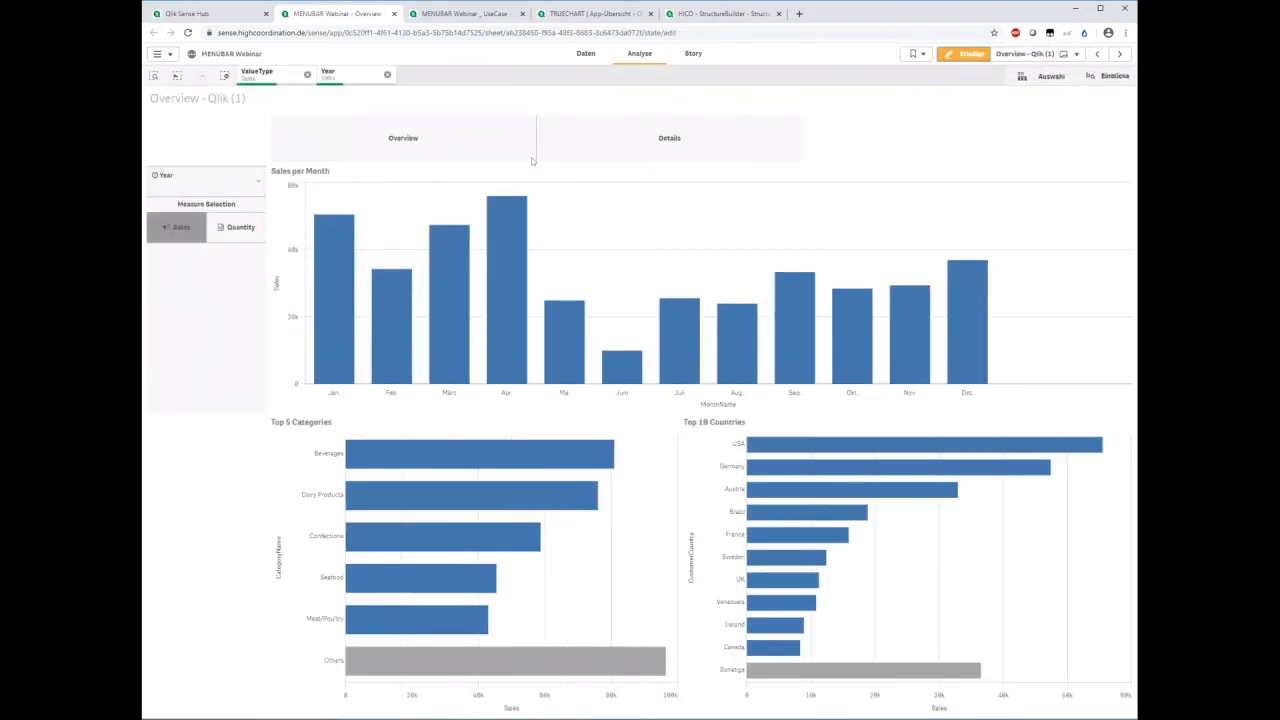
left_click(1119, 53)
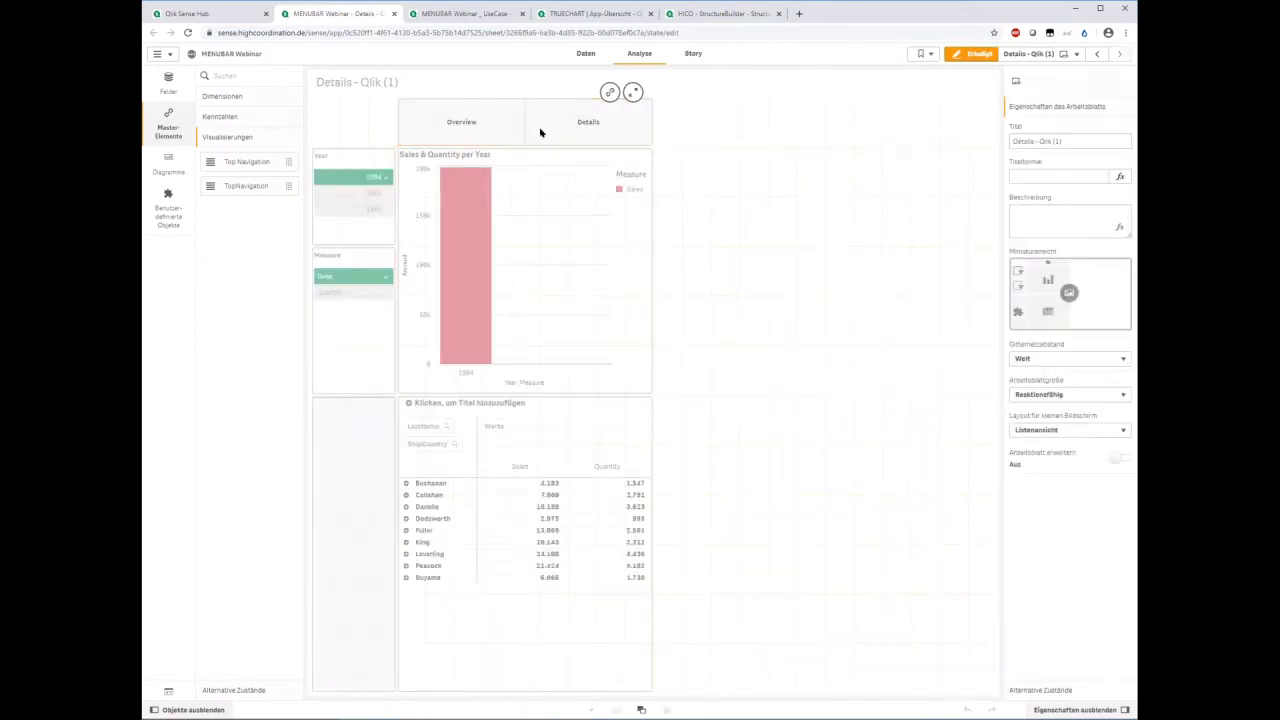
key("ctrl+v")
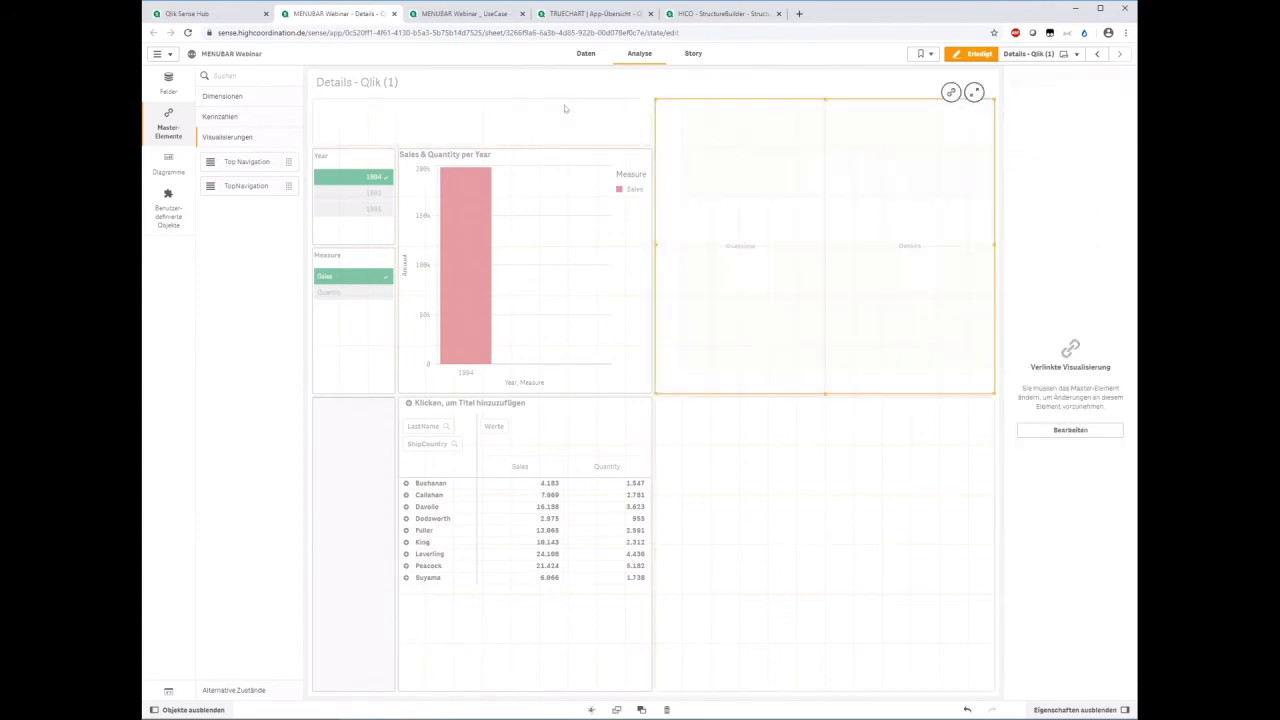
left_click_drag(369, 118, 398, 120)
- Finish editing and test jumping between the sheets with the Overview and Details buttons
left_click(961, 58)
left_click(420, 131)
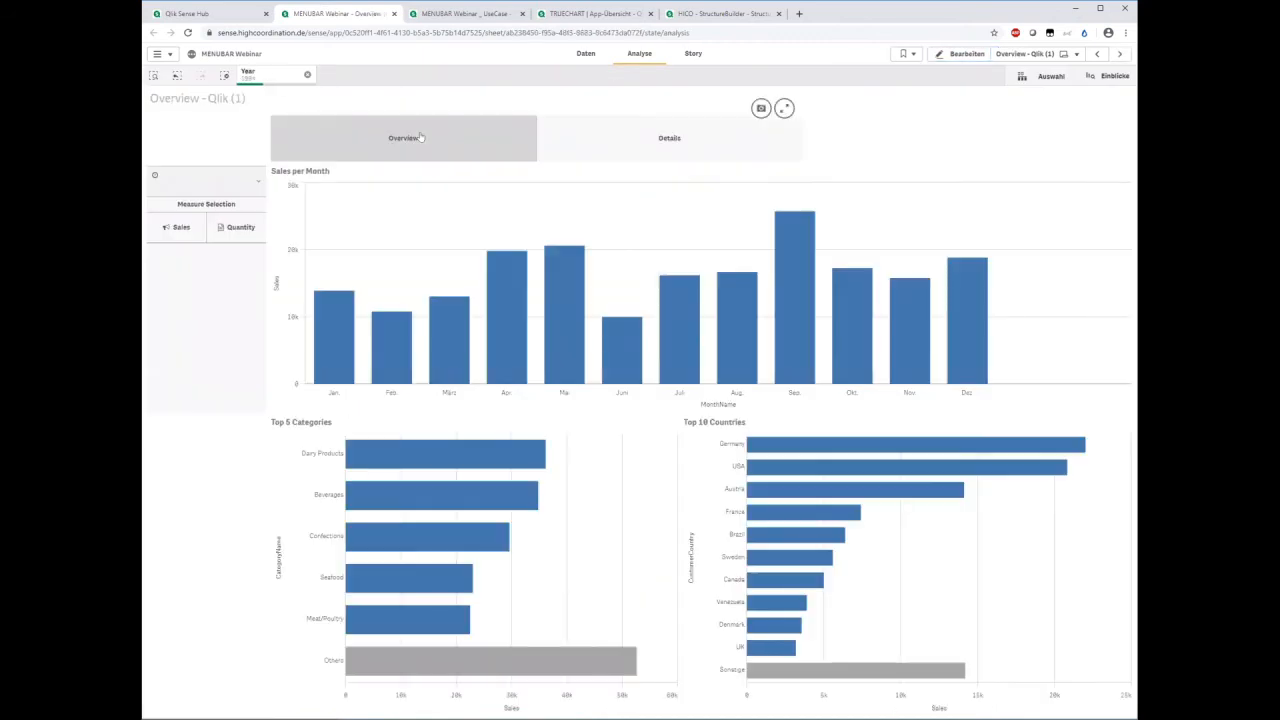
left_click(643, 143)
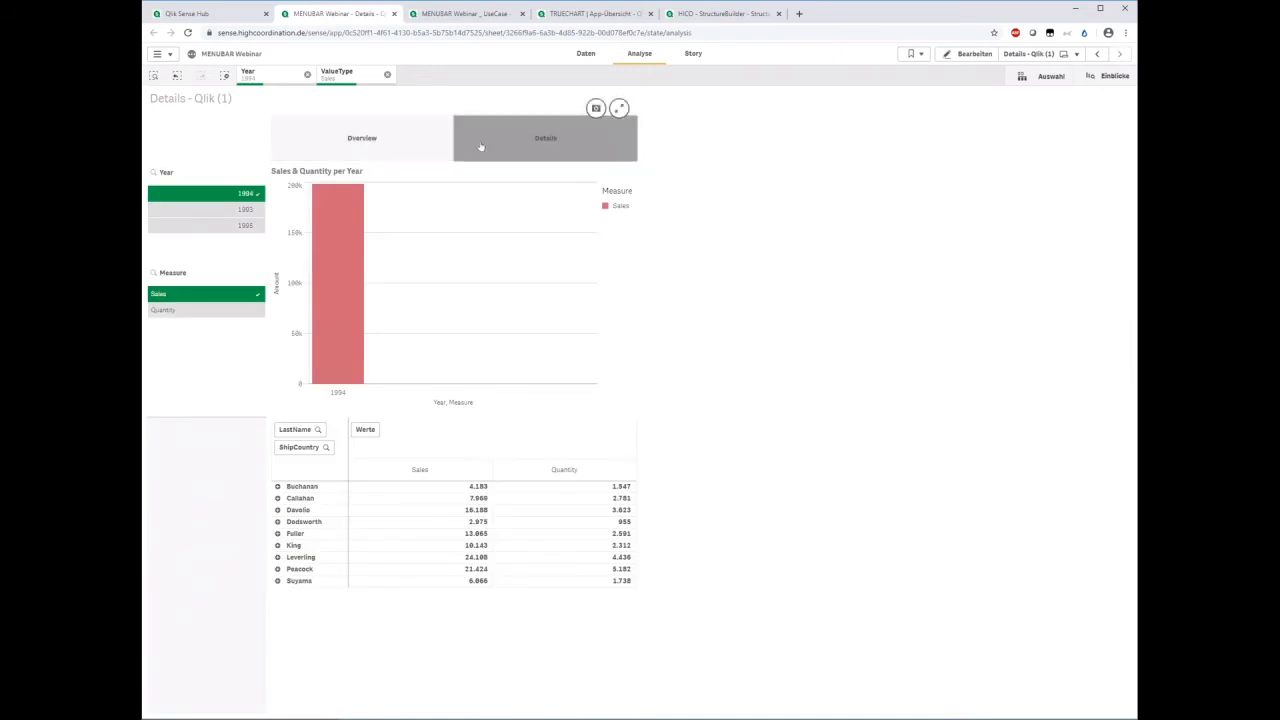
- View the sheet Overview - Qlik and return to Details - Qlik (1)
left_click(1028, 53)
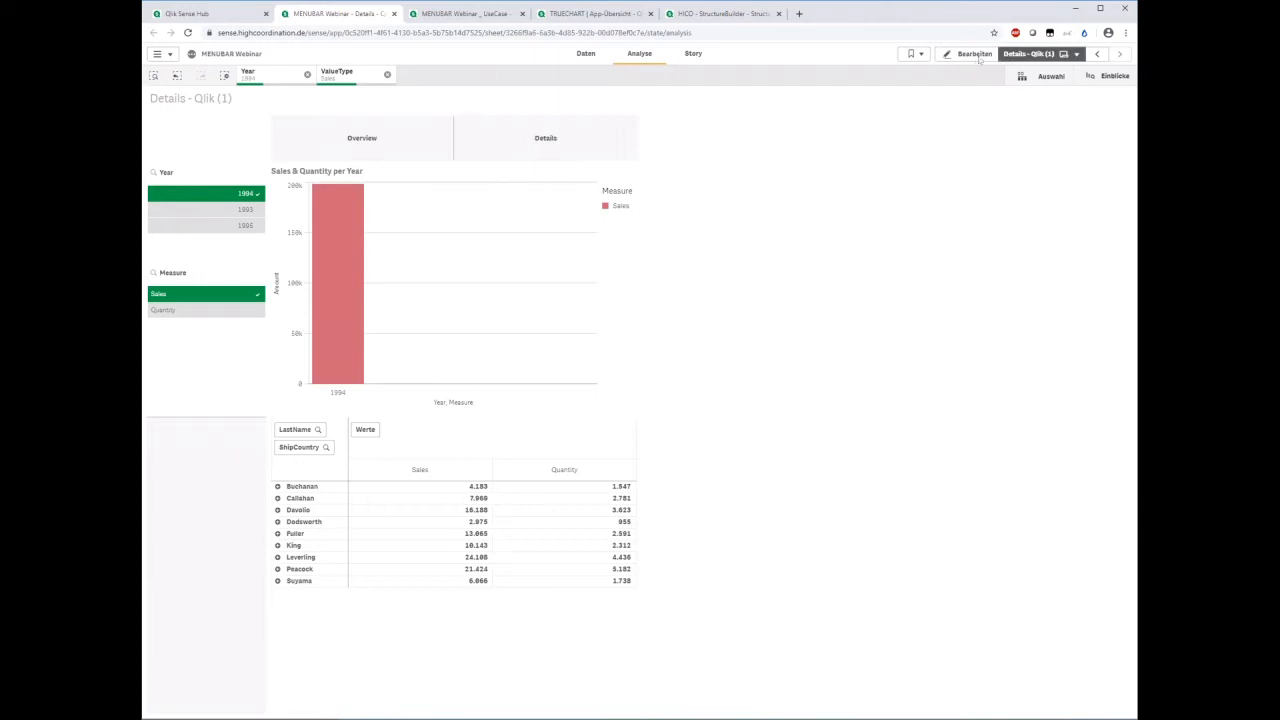
left_click(560, 149)
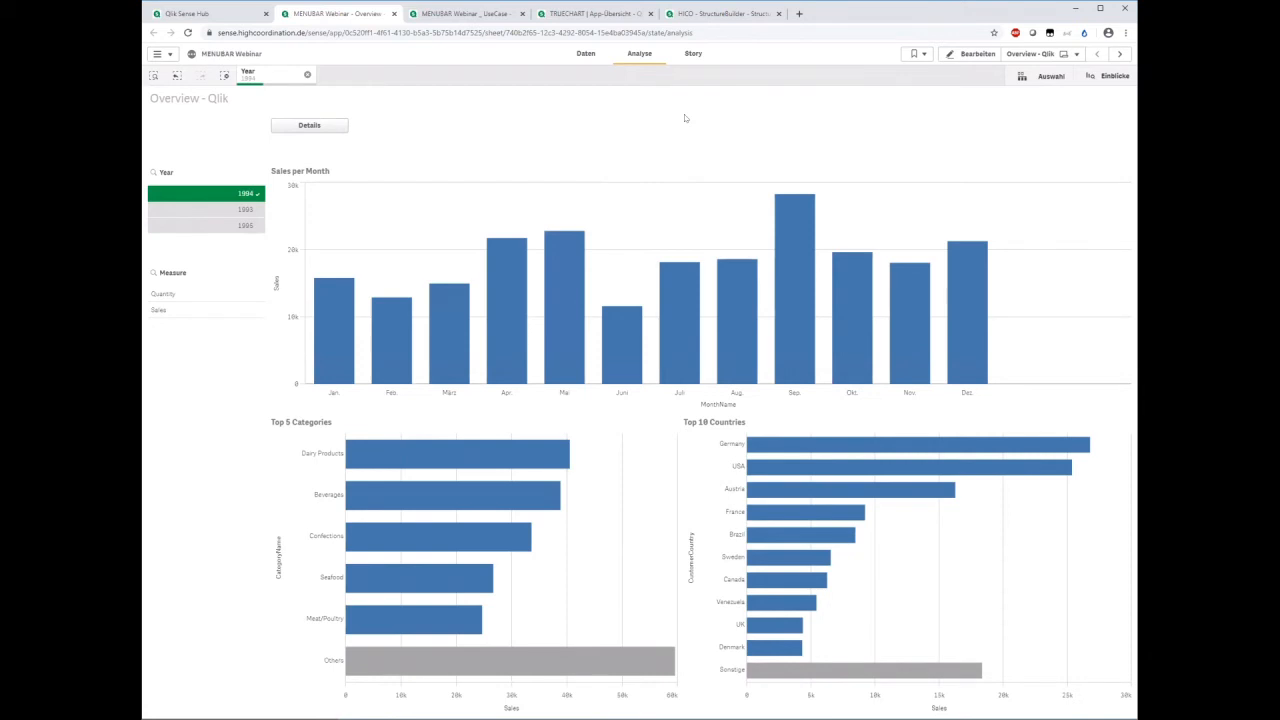
left_click(1030, 54)
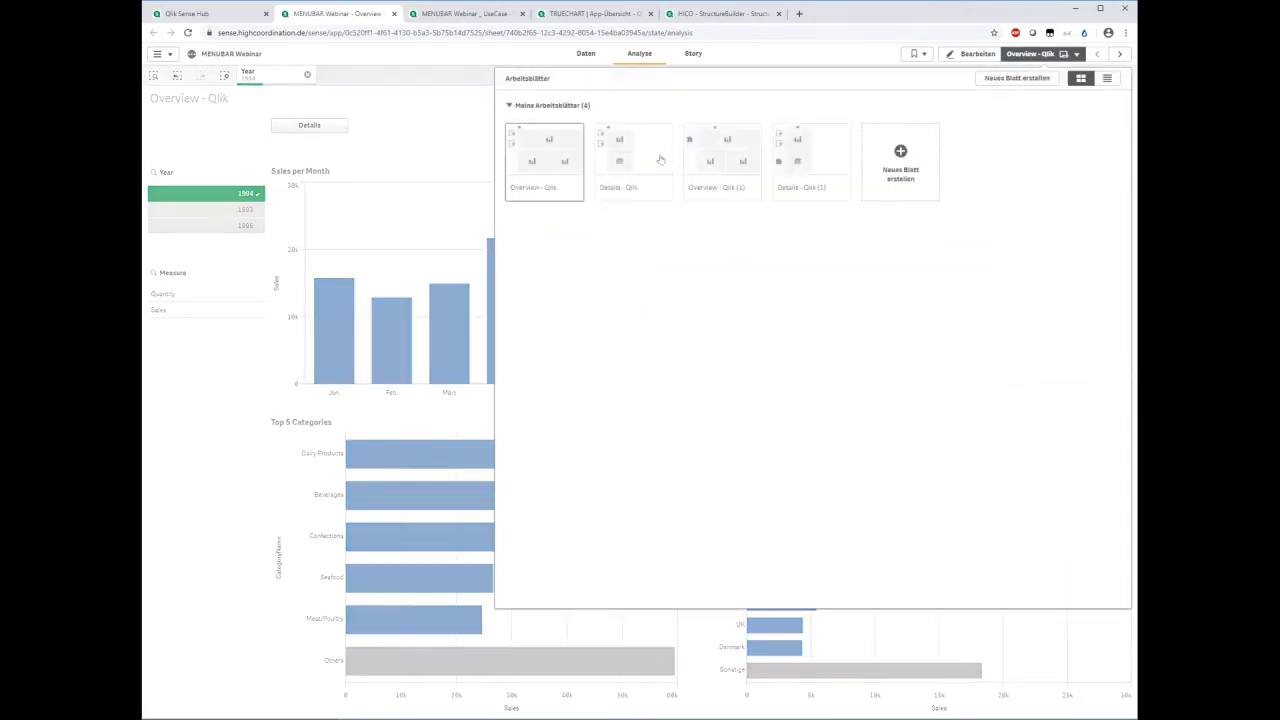
left_click(800, 138)
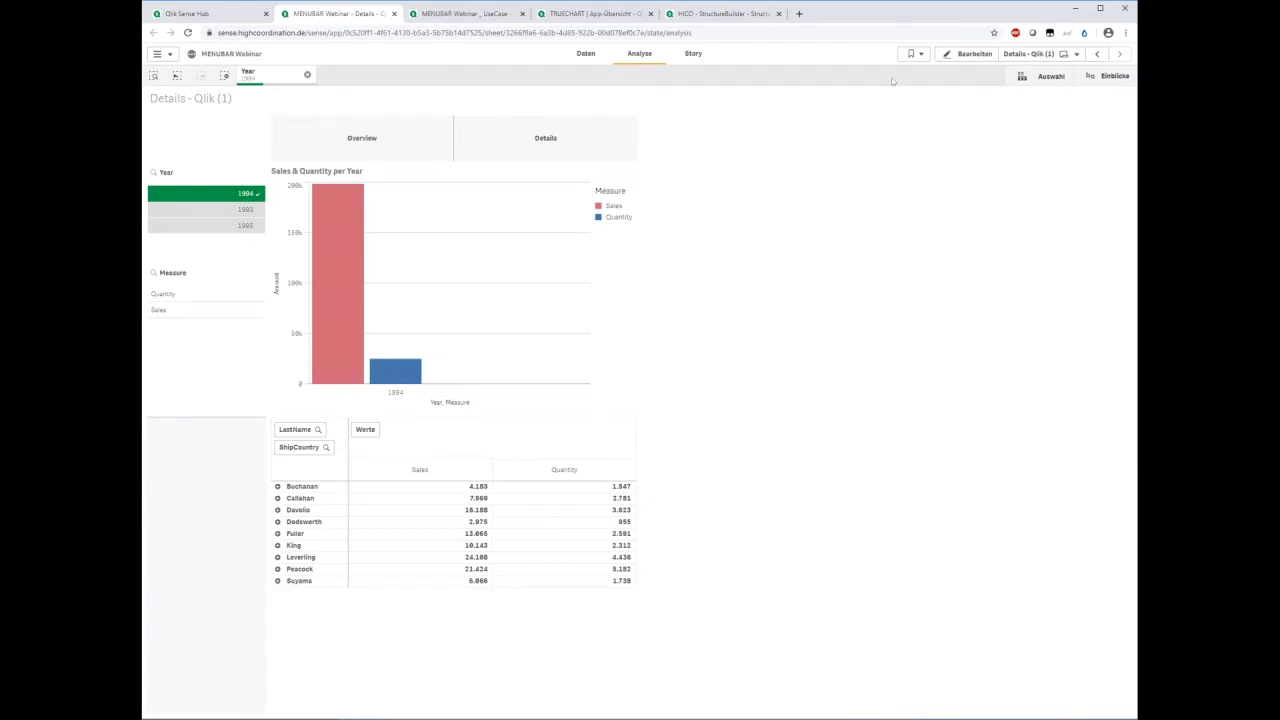
- Open the TopNavigation master visualization for editing and examine its Overview and Details elements
left_click(966, 54)
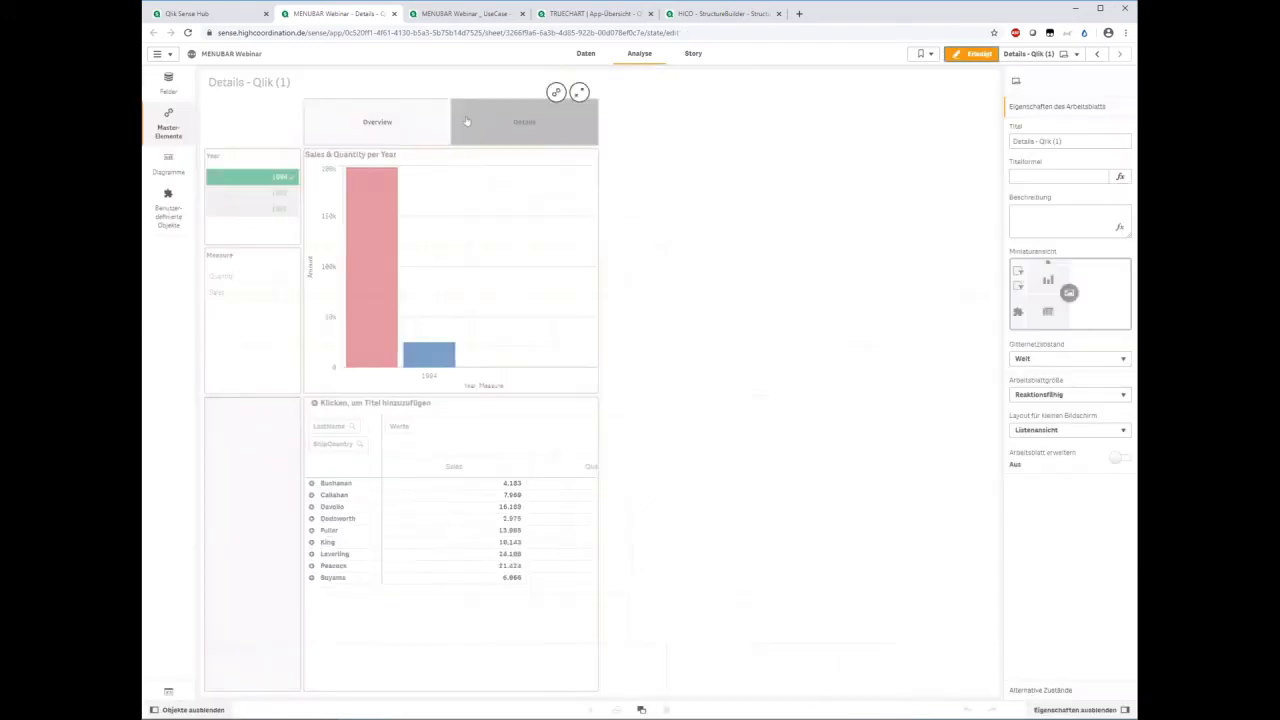
left_click(645, 145)
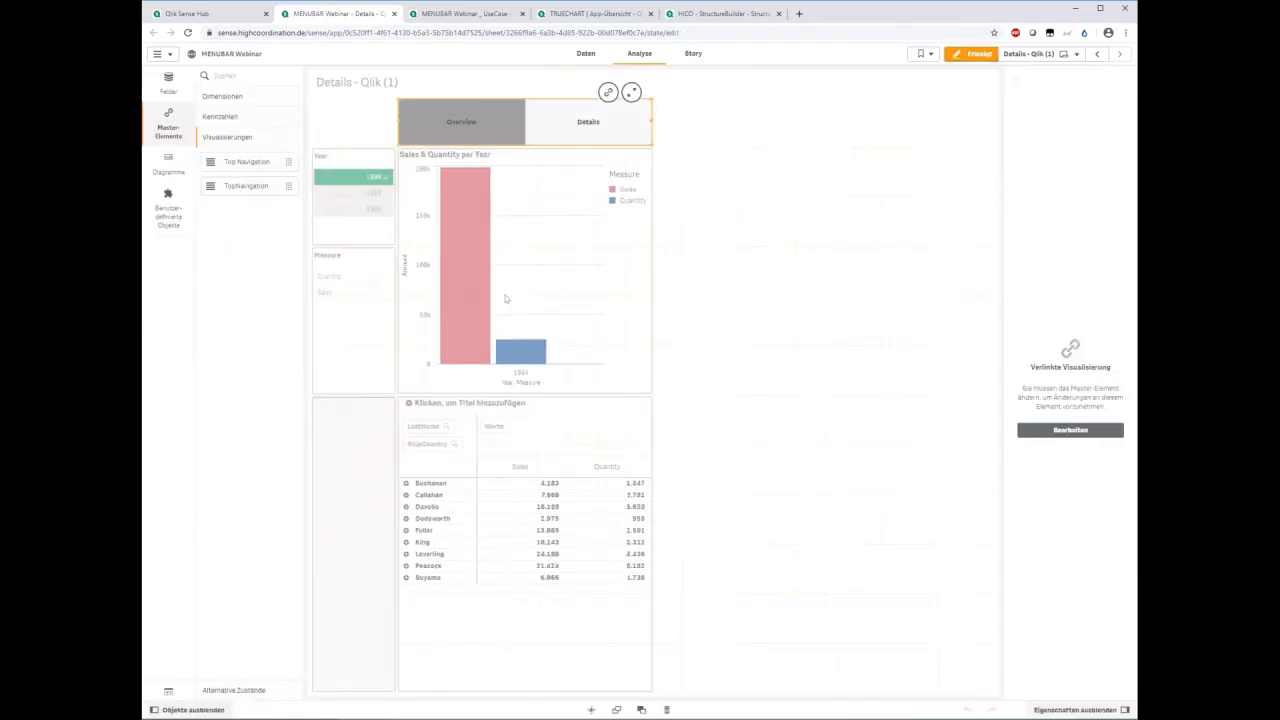
left_click(1070, 430)
left_click(755, 413)
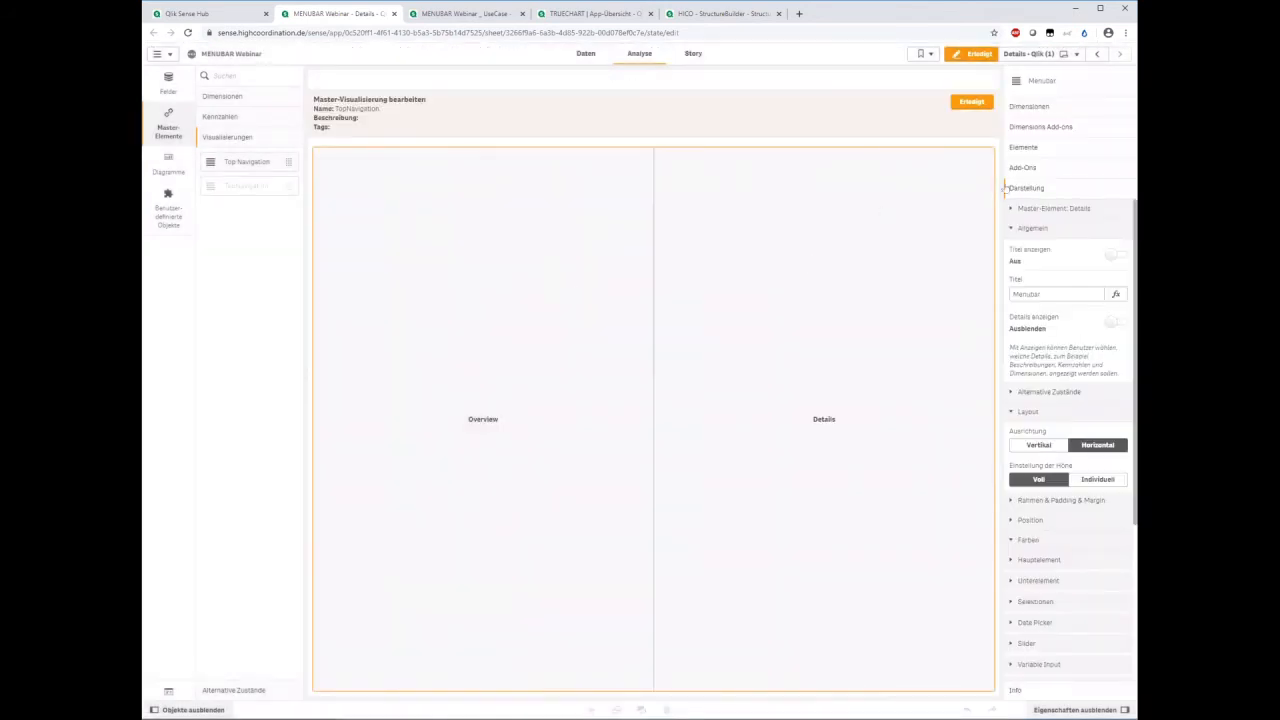
left_click(1027, 148)
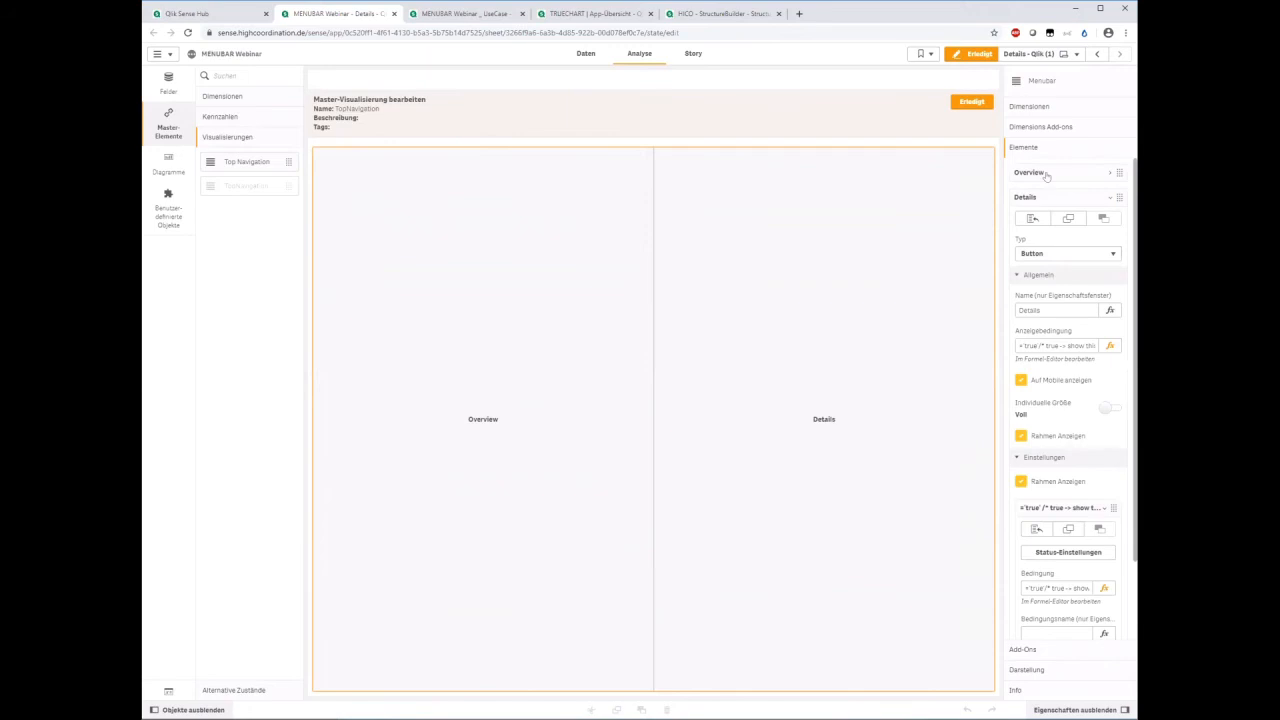
left_click(1045, 174)
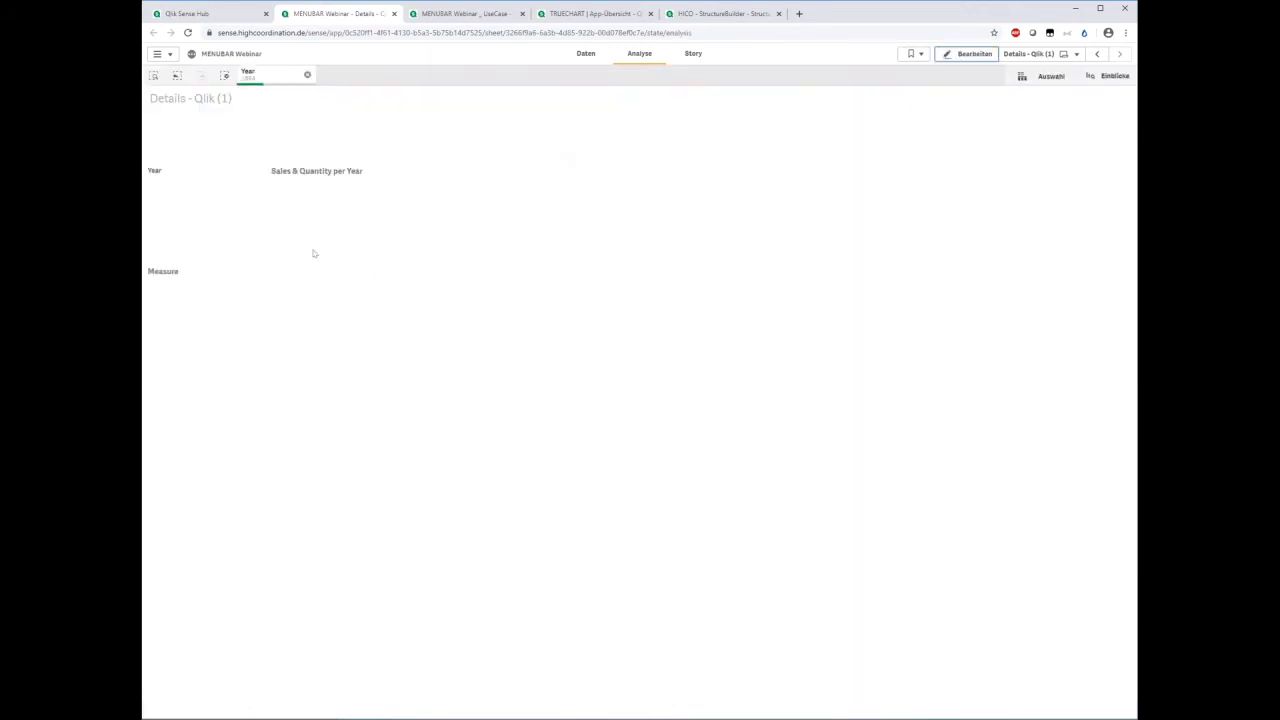
- Open the Button Editor of the Trigger (Blank) element in the empty menubar beside the table and show its actions
left_click(322, 352)
left_click(362, 498)
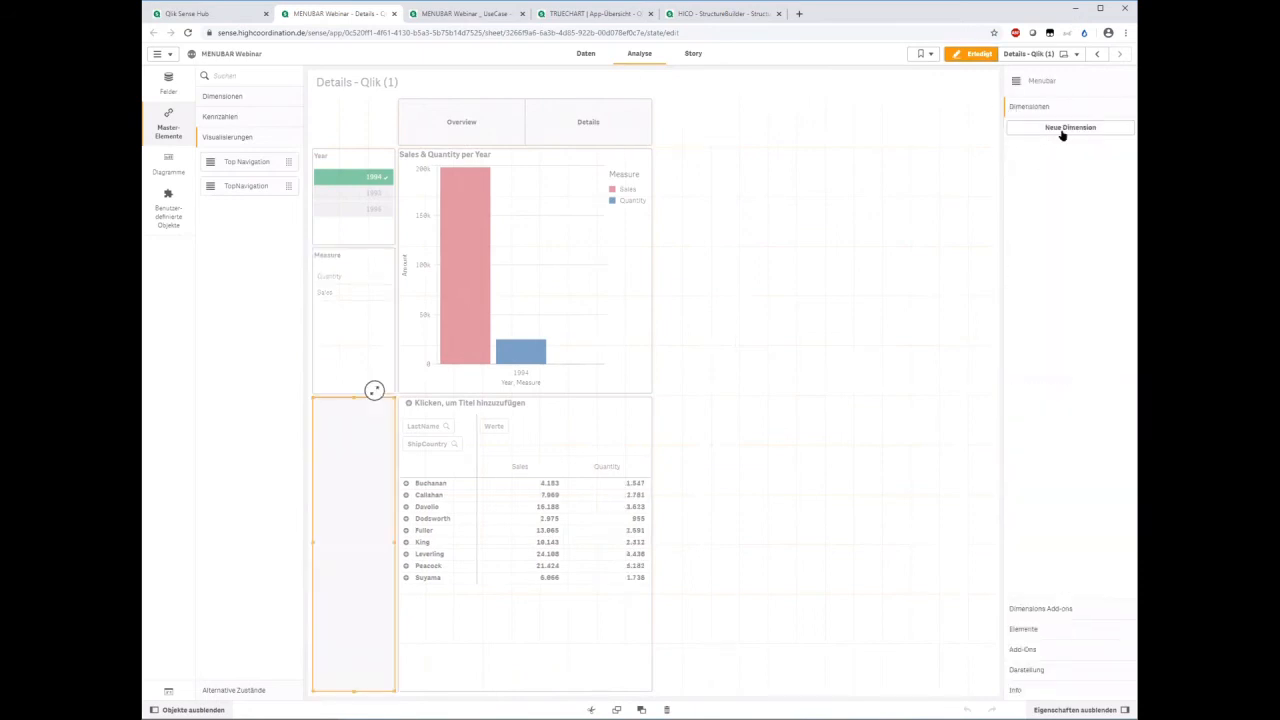
left_click(1038, 624)
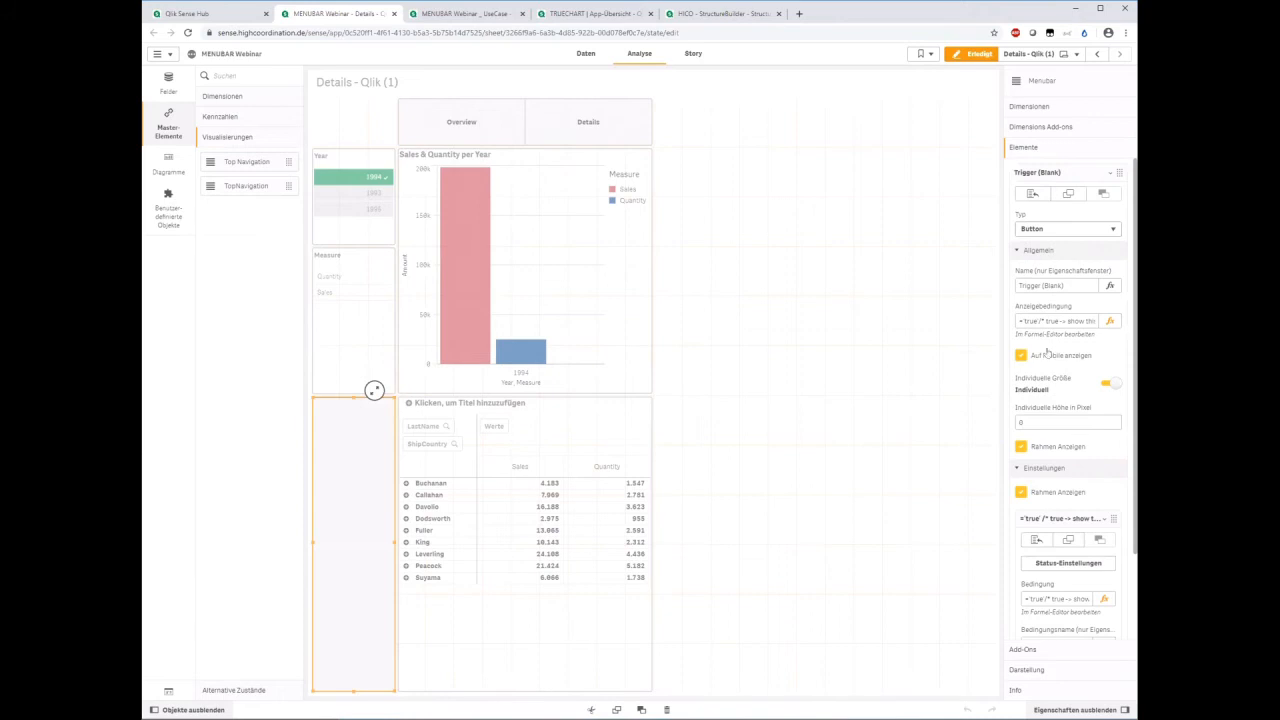
left_click(1068, 563)
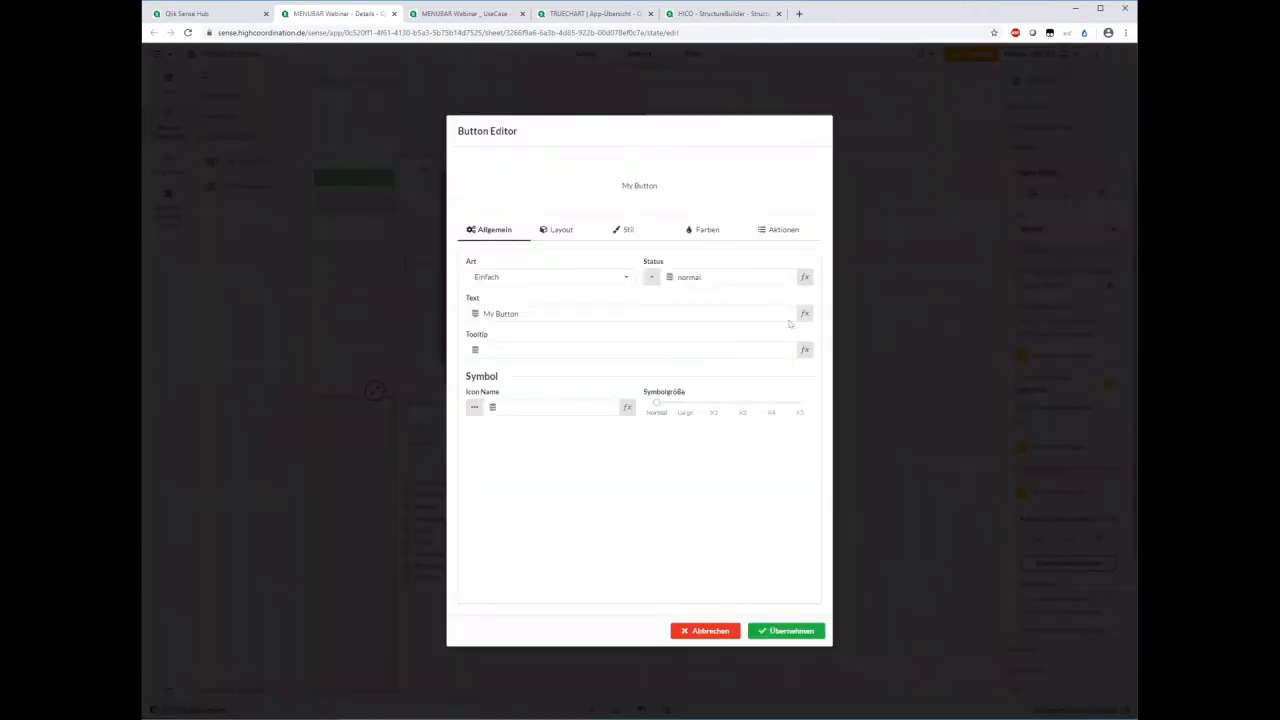
left_click(780, 229)
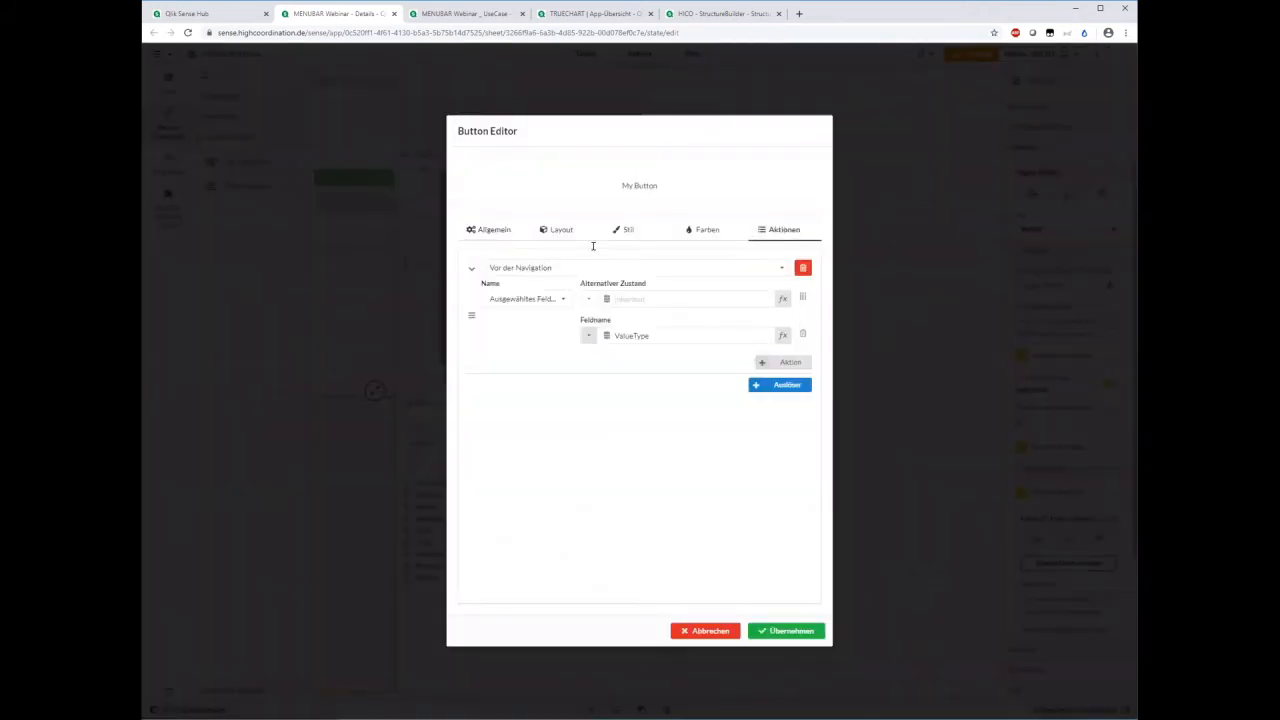
- Try changing the Vor der Navigation action to Benutzerdefiniert, and discard the button changes
left_click(554, 298)
scroll(530, 348, "down", 5)
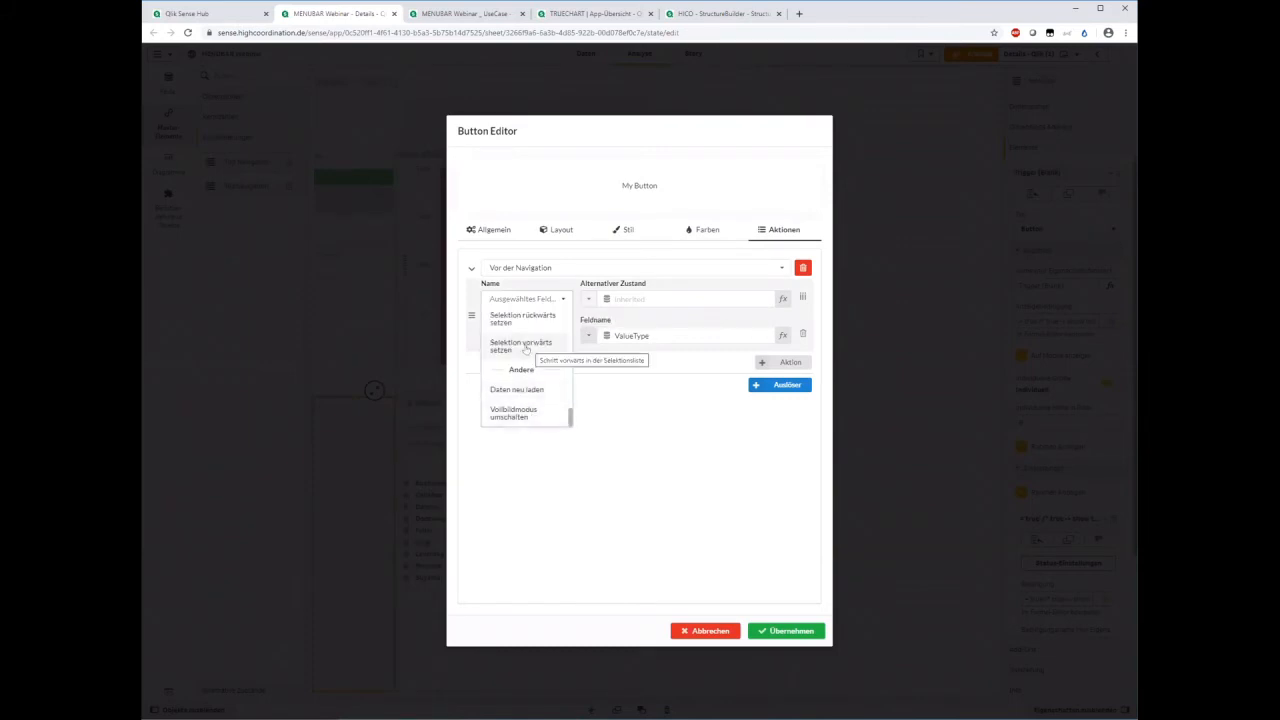
type("kop")
key("BackSpace")
key("BackSpace")
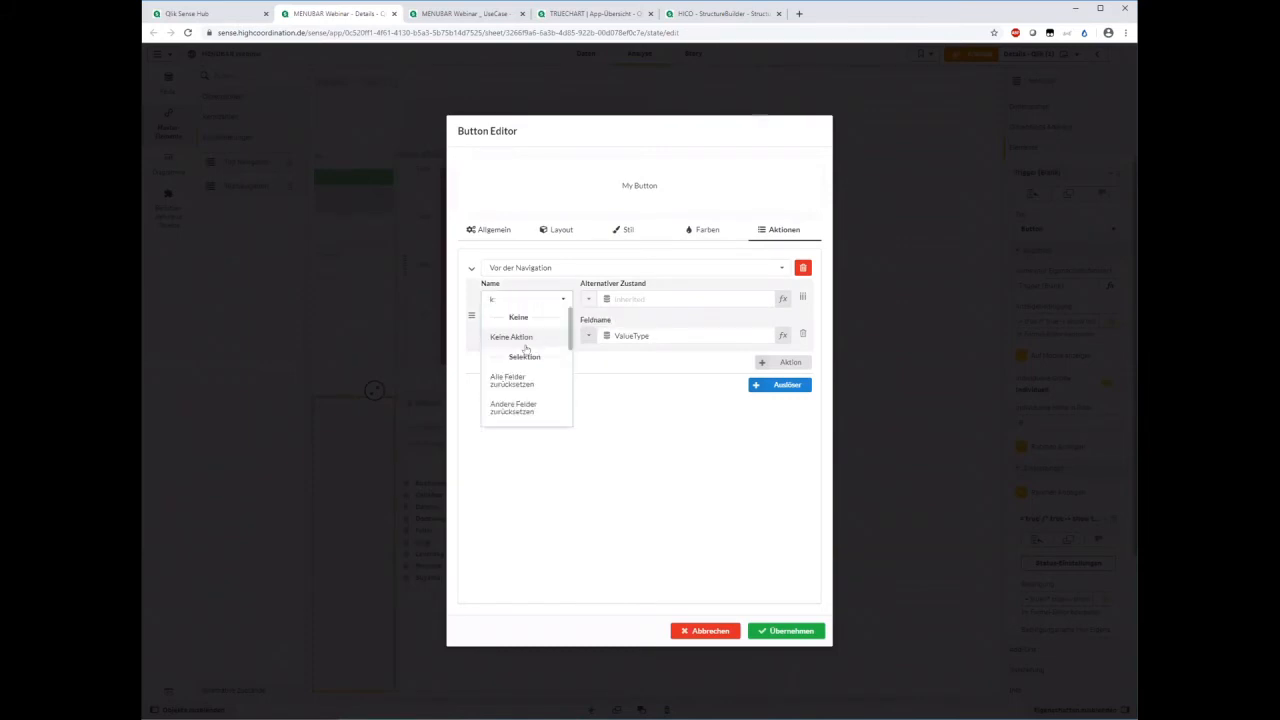
key("BackSpace")
scroll(537, 330, "down", 4)
left_click(537, 325)
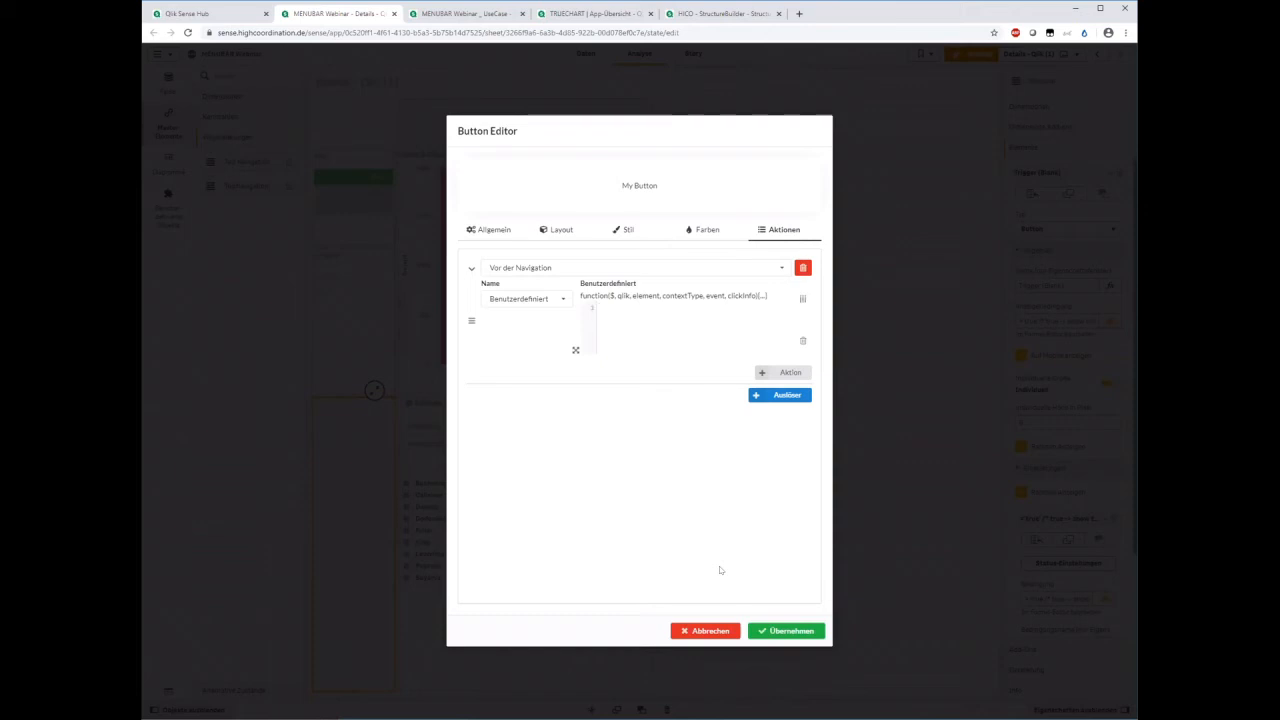
left_click(691, 631)
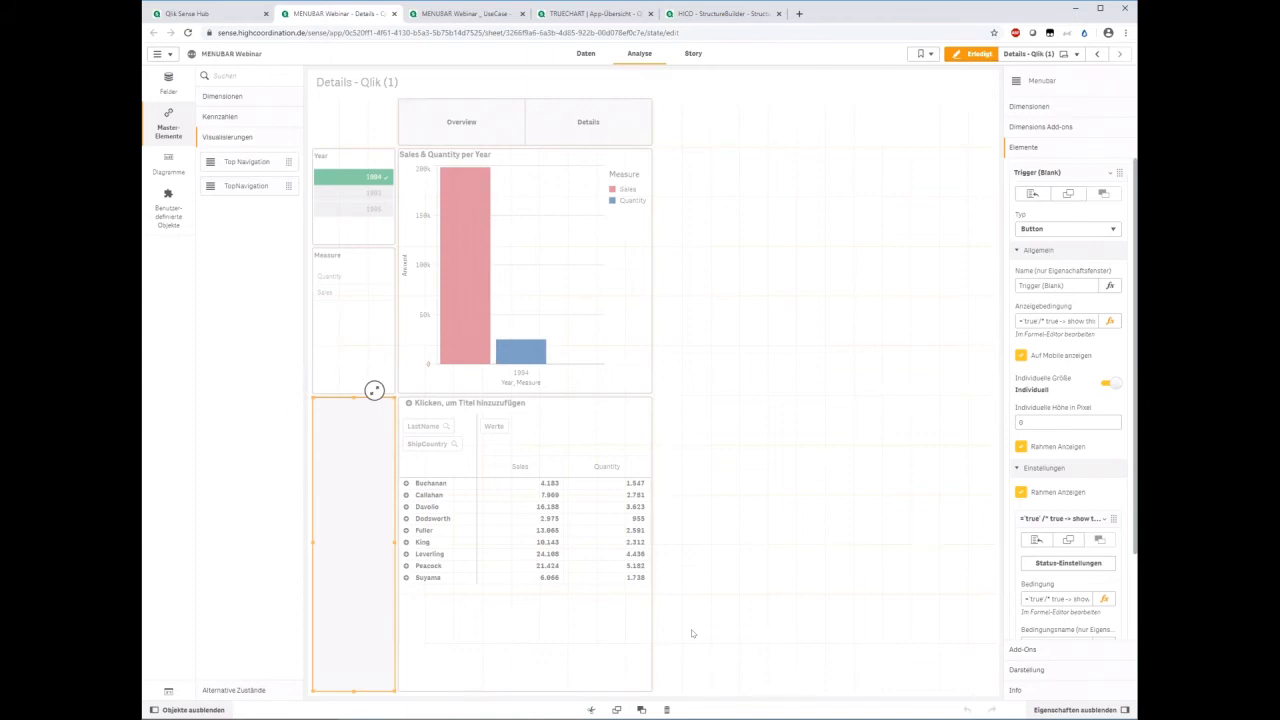
- Show the element types available for the Trigger (Blank) element and leave its type unselected
left_click(1062, 232)
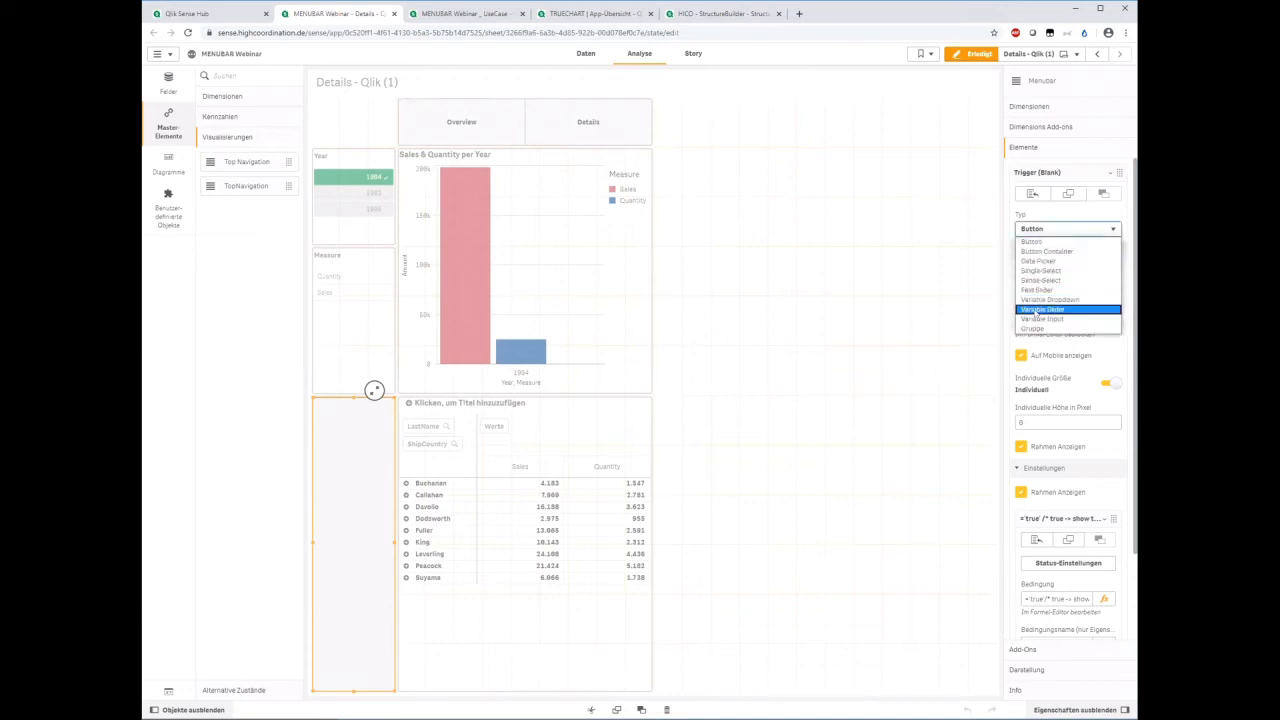
left_click(856, 213)
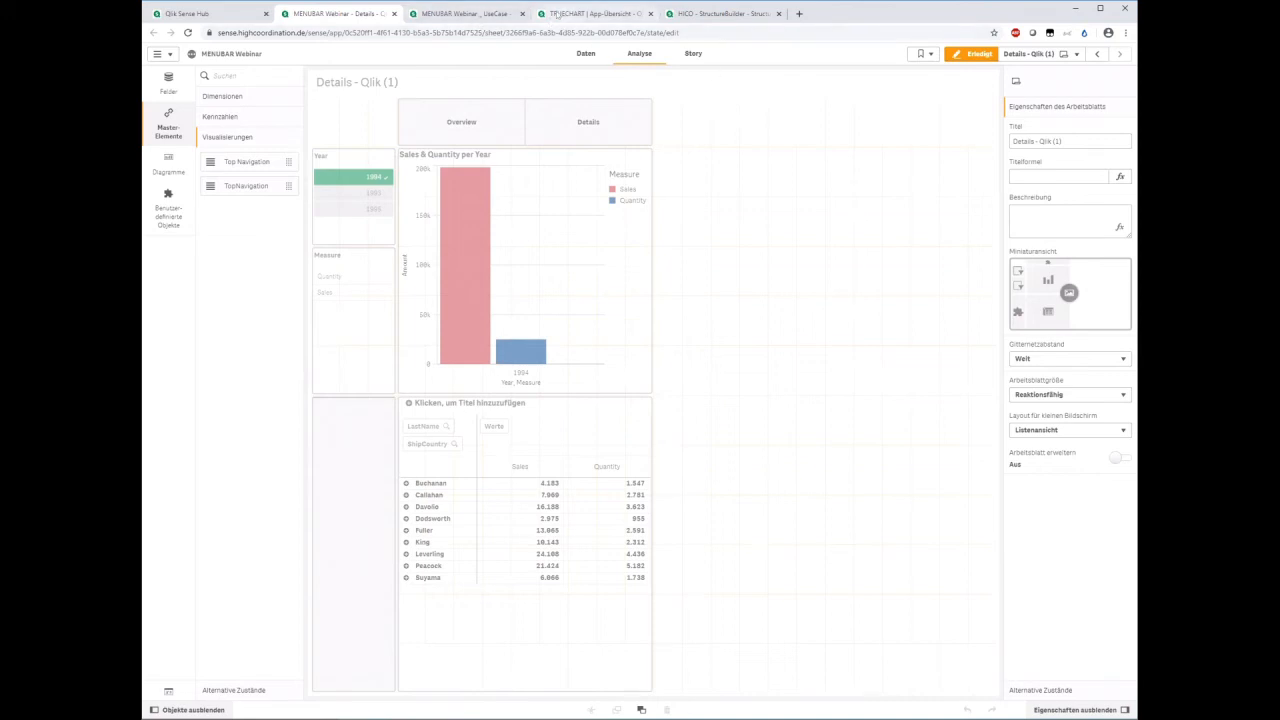
- Switch to the TRUECHART app and open its 02 - Finance sheet
left_click(556, 14)
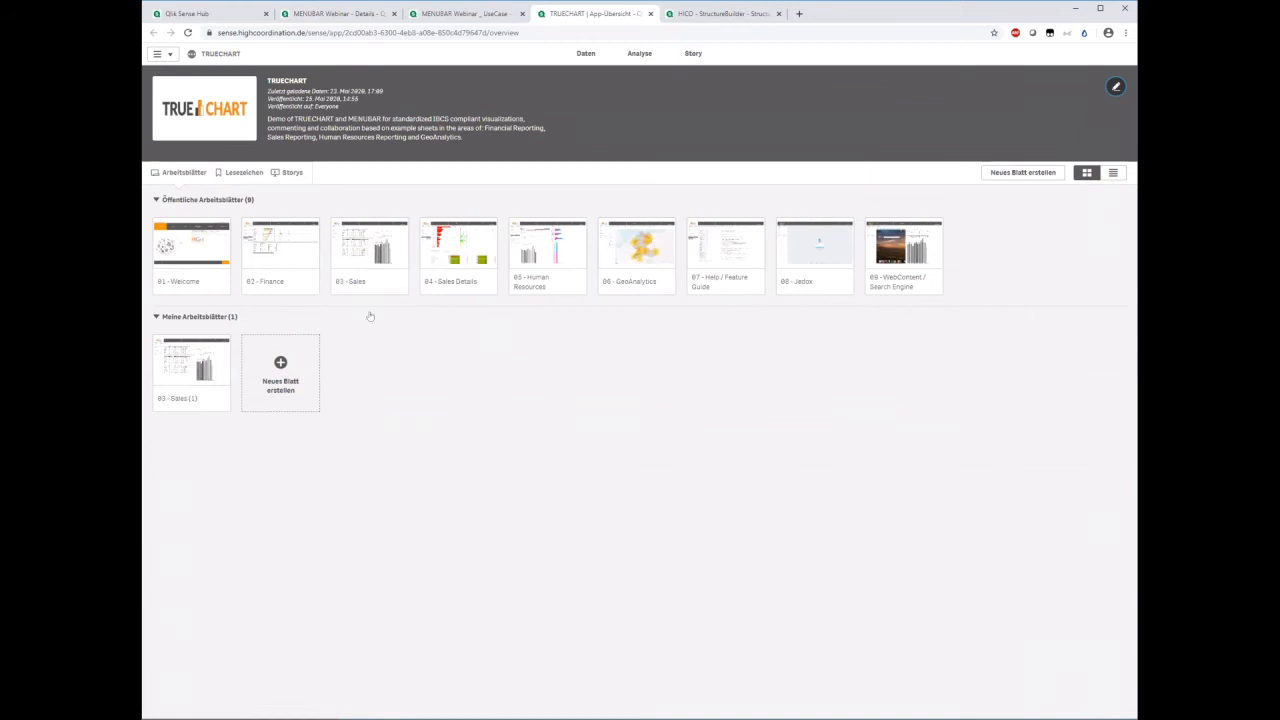
left_click(278, 235)
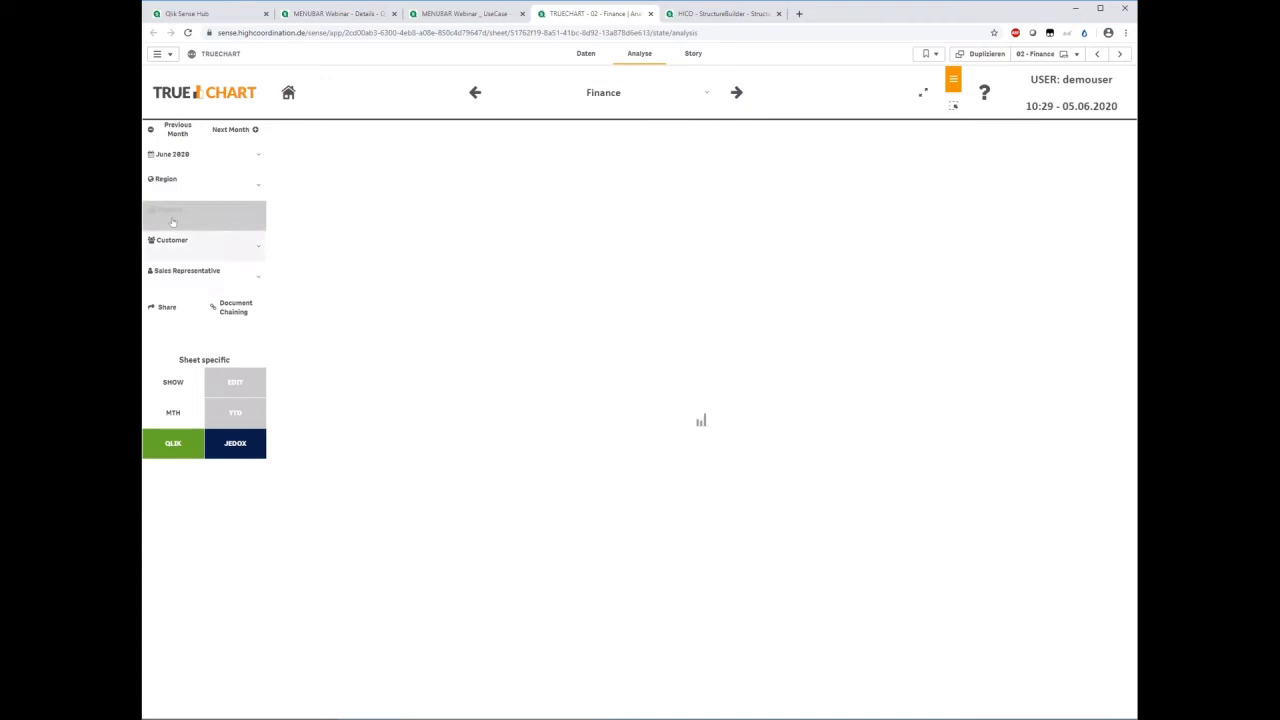
- Return to the MENUBAR Webinar app, open the sheet Overview - Qlik (1) and end its editing mode
left_click(340, 13)
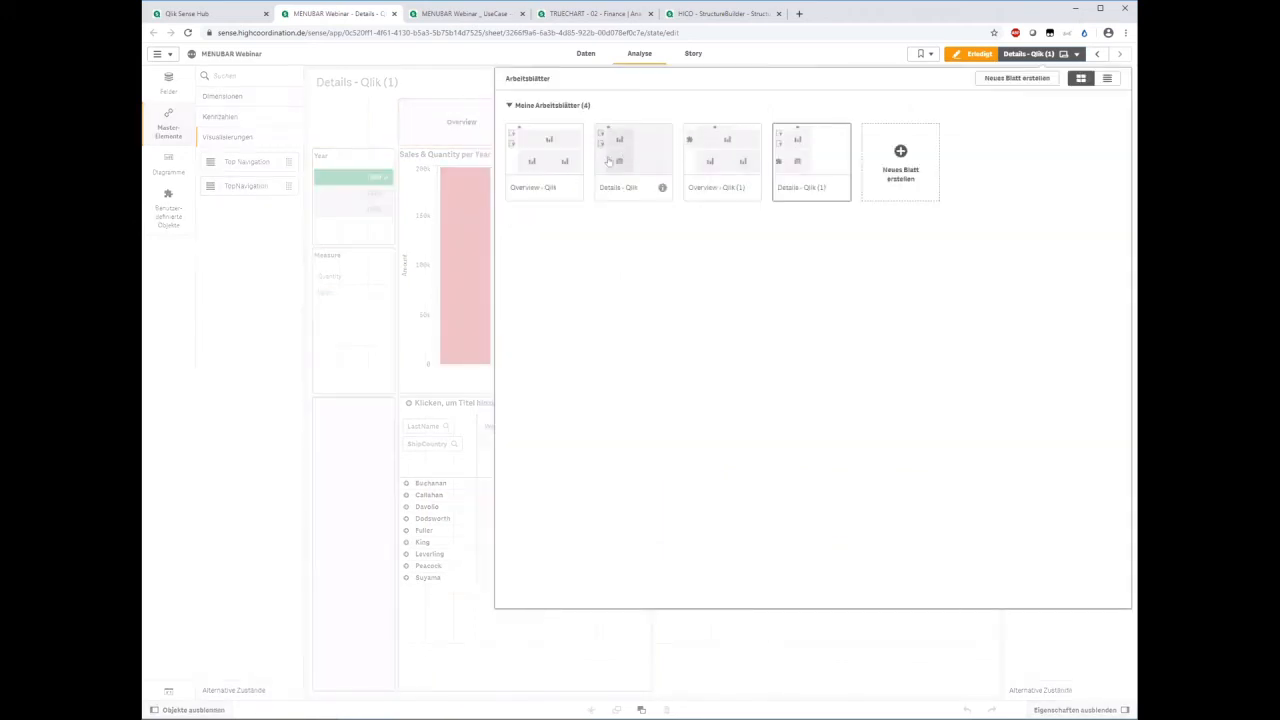
left_click(720, 155)
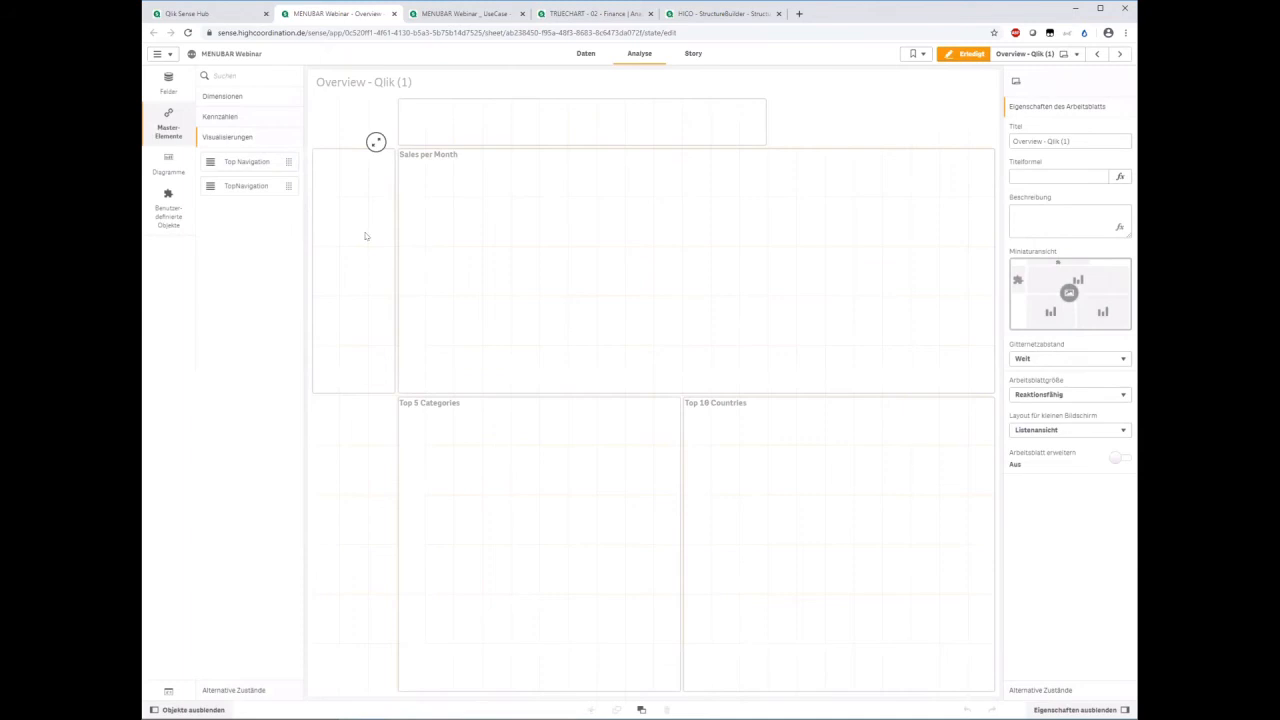
left_click(965, 53)
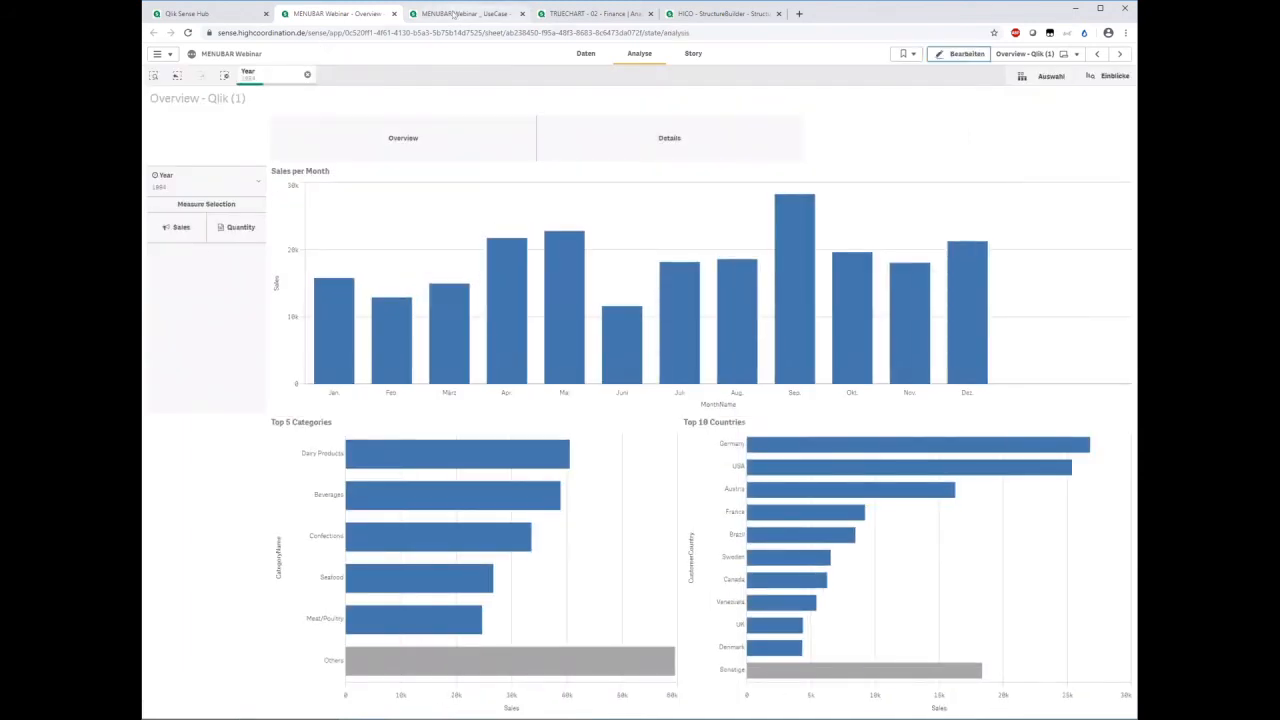
- Go back to the TRUECHART Finance sheet and advance the reporting period to July 2020
left_click(455, 13)
left_click(588, 13)
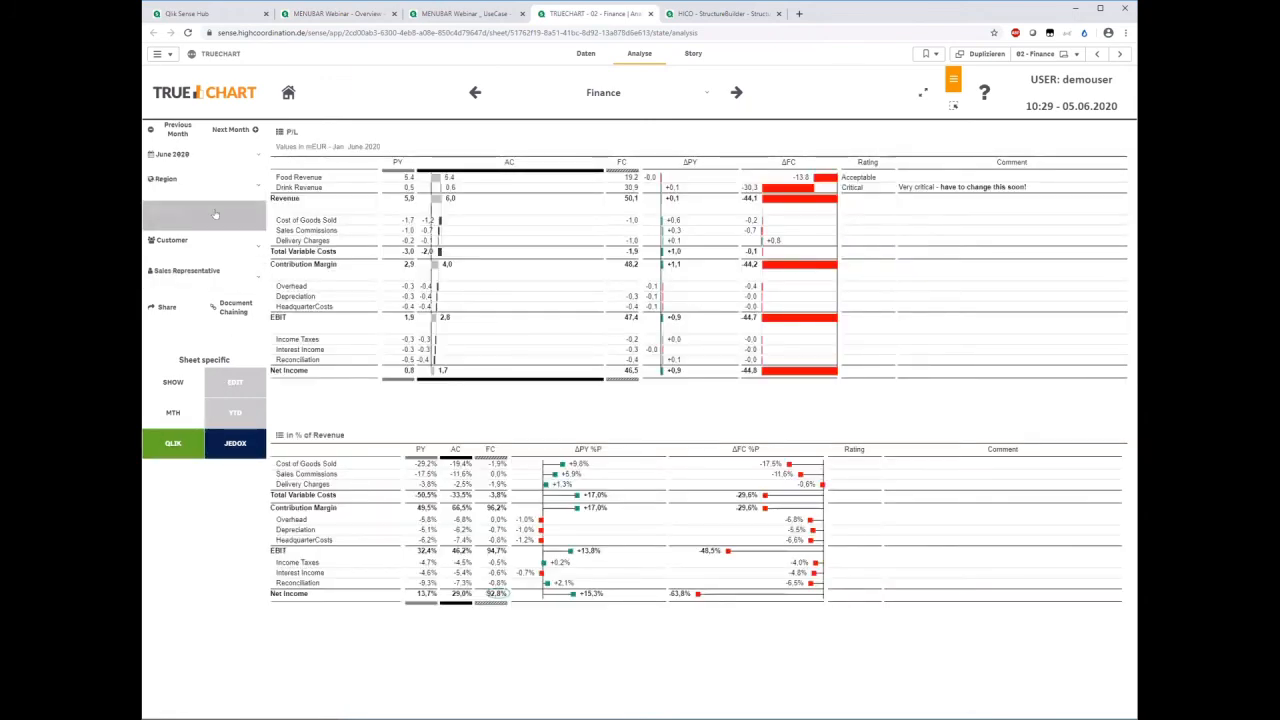
left_click(234, 131)
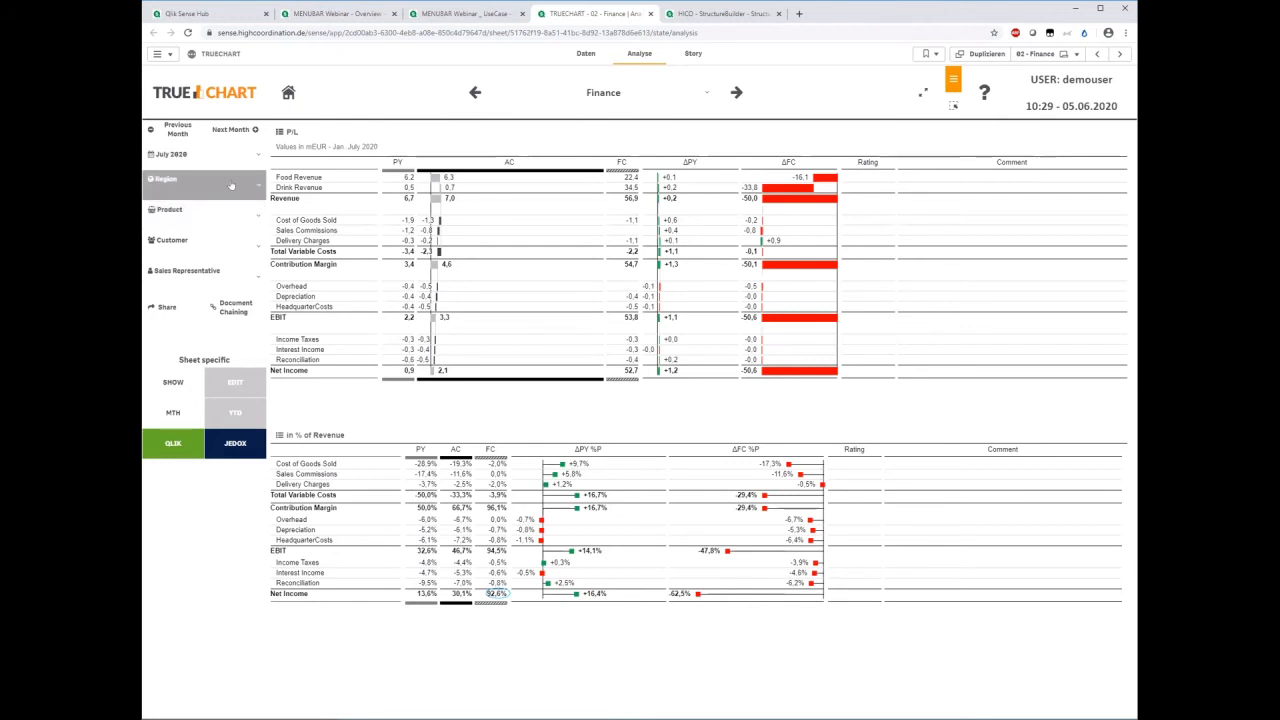
- Expand the Region group and select Germany as the Office Country
left_click(231, 185)
left_click(224, 185)
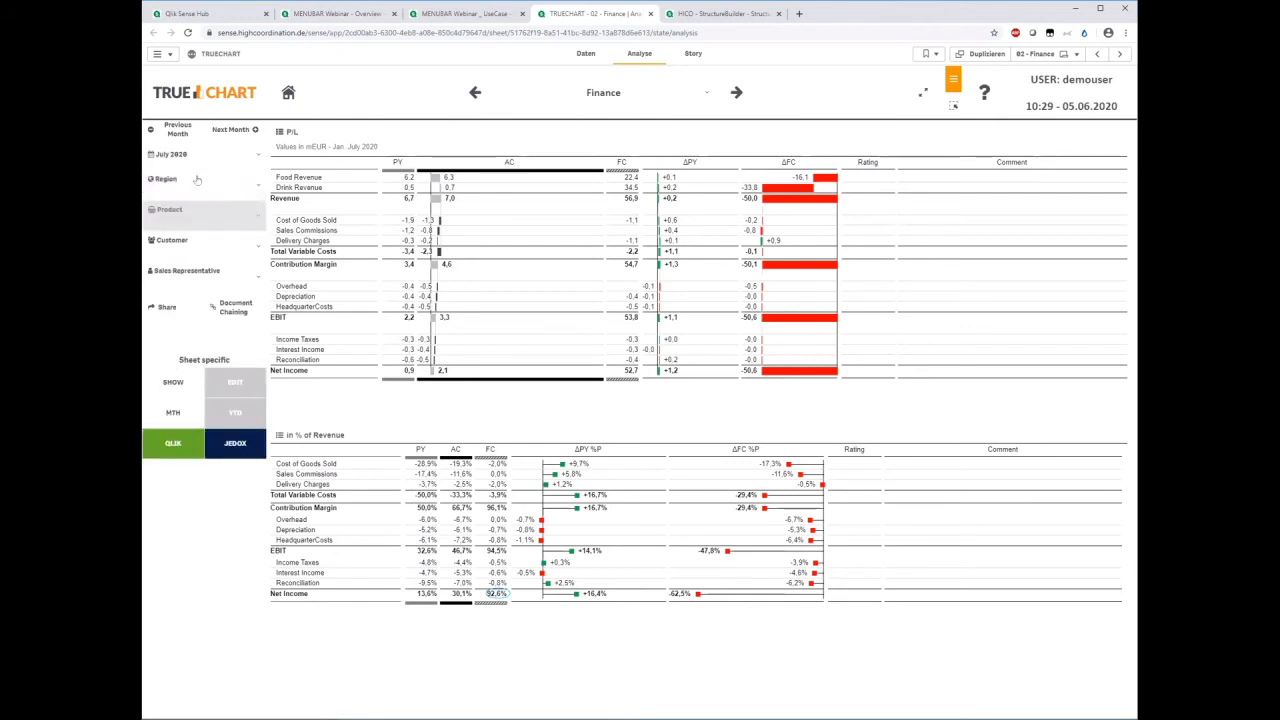
left_click(212, 180)
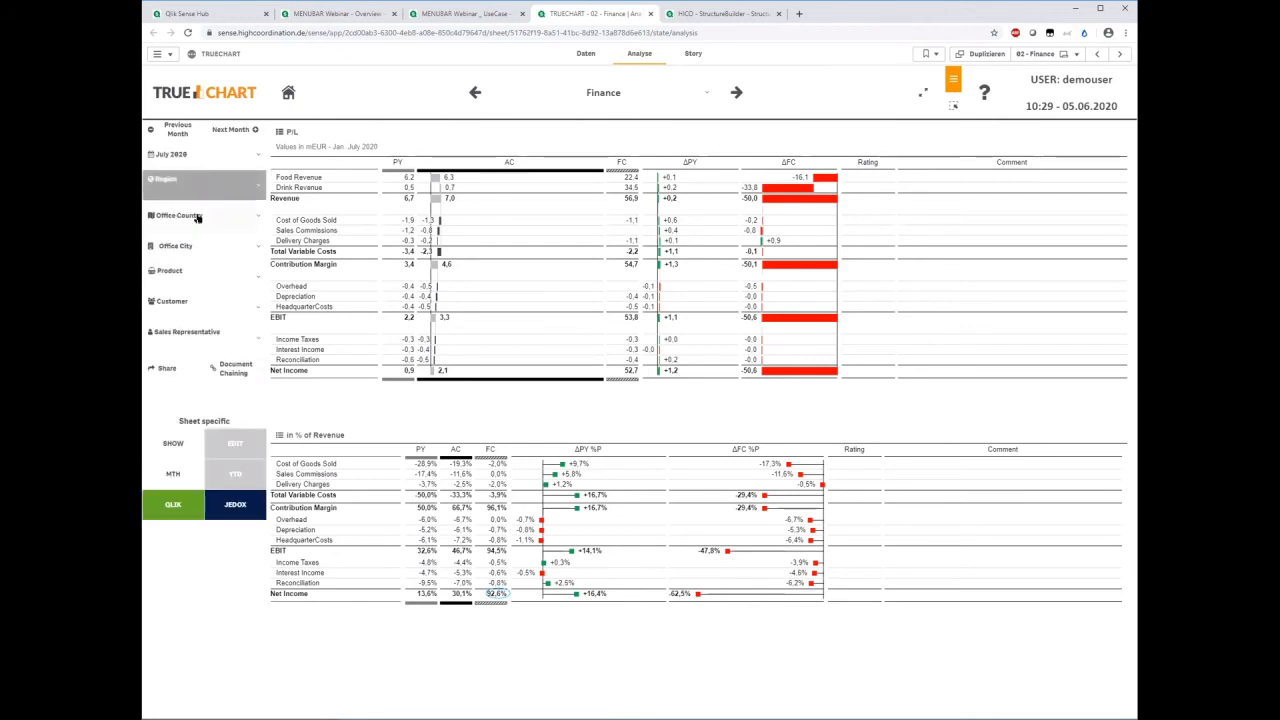
left_click(200, 218)
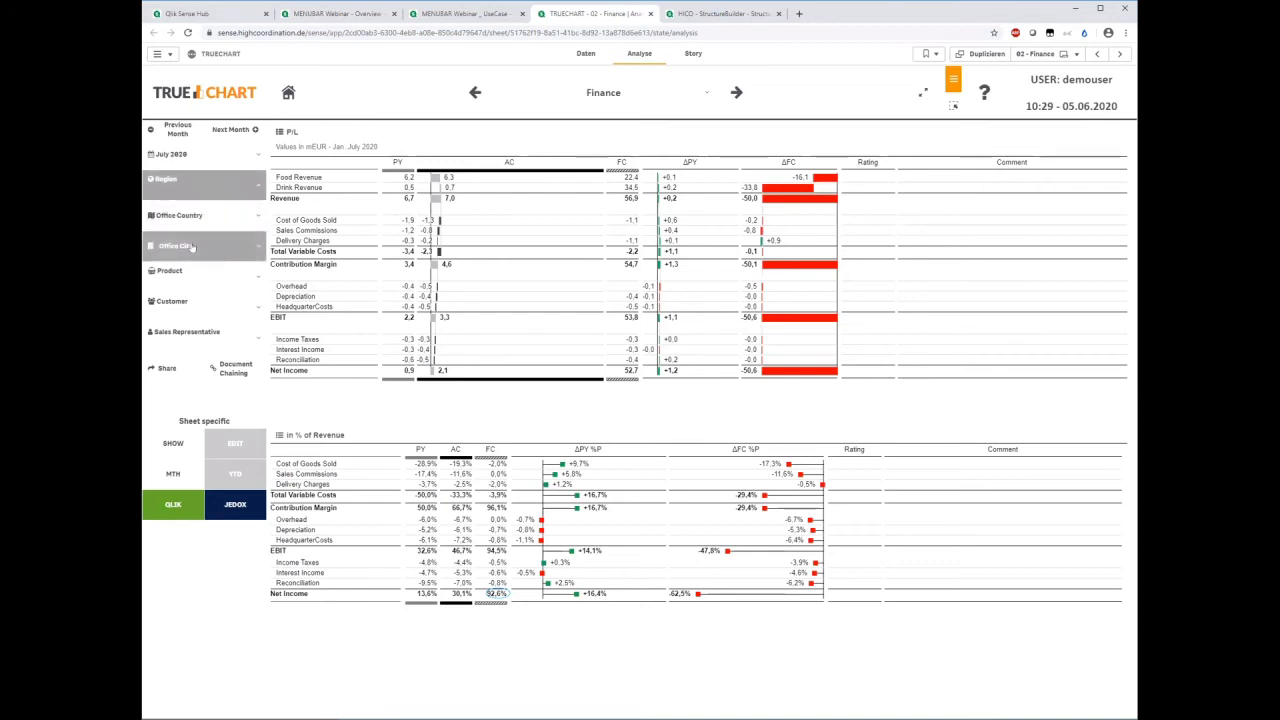
left_click(184, 270)
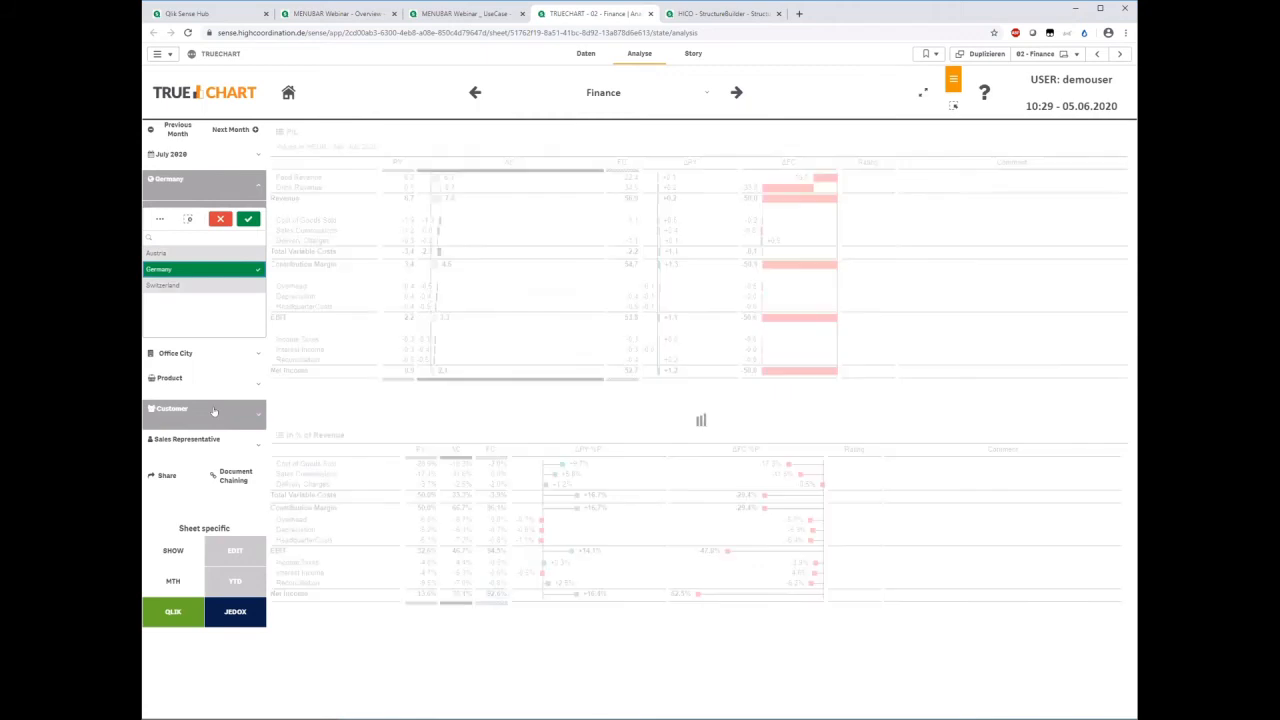
- Examine the Customer filter list and the sheet navigation dropdown, staying on the Finance sheet
left_click(214, 411)
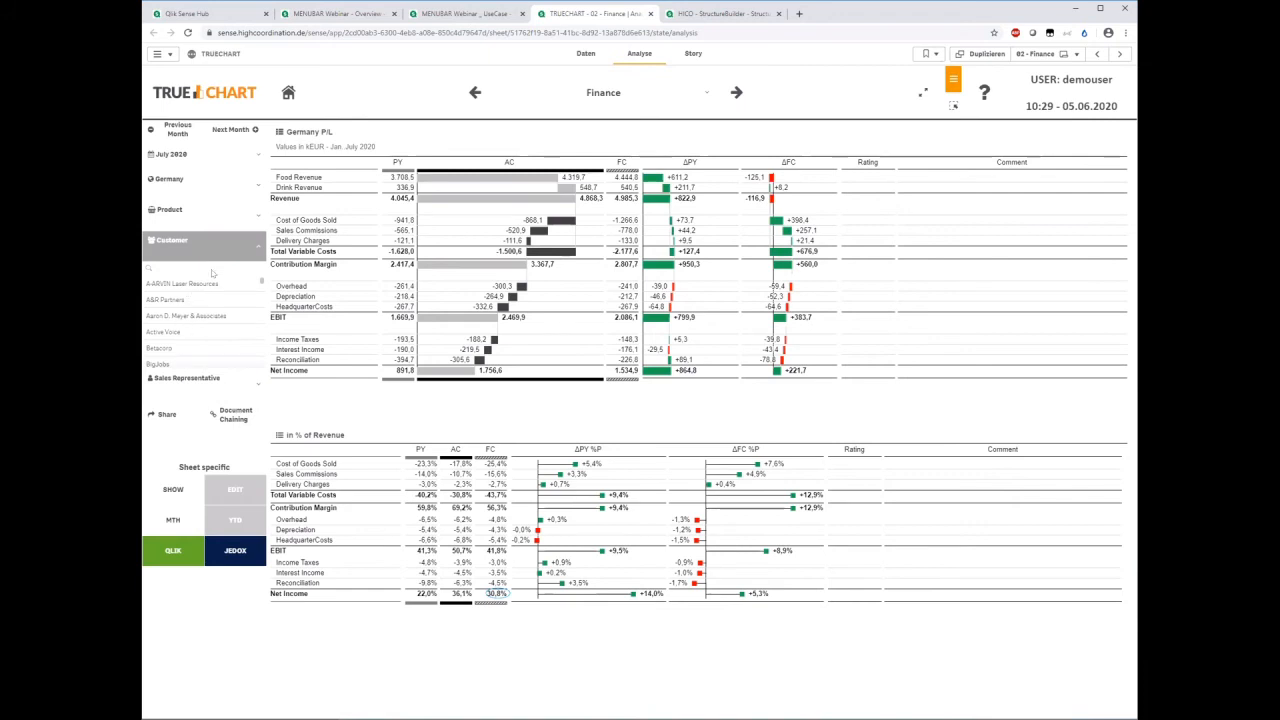
left_click(193, 214)
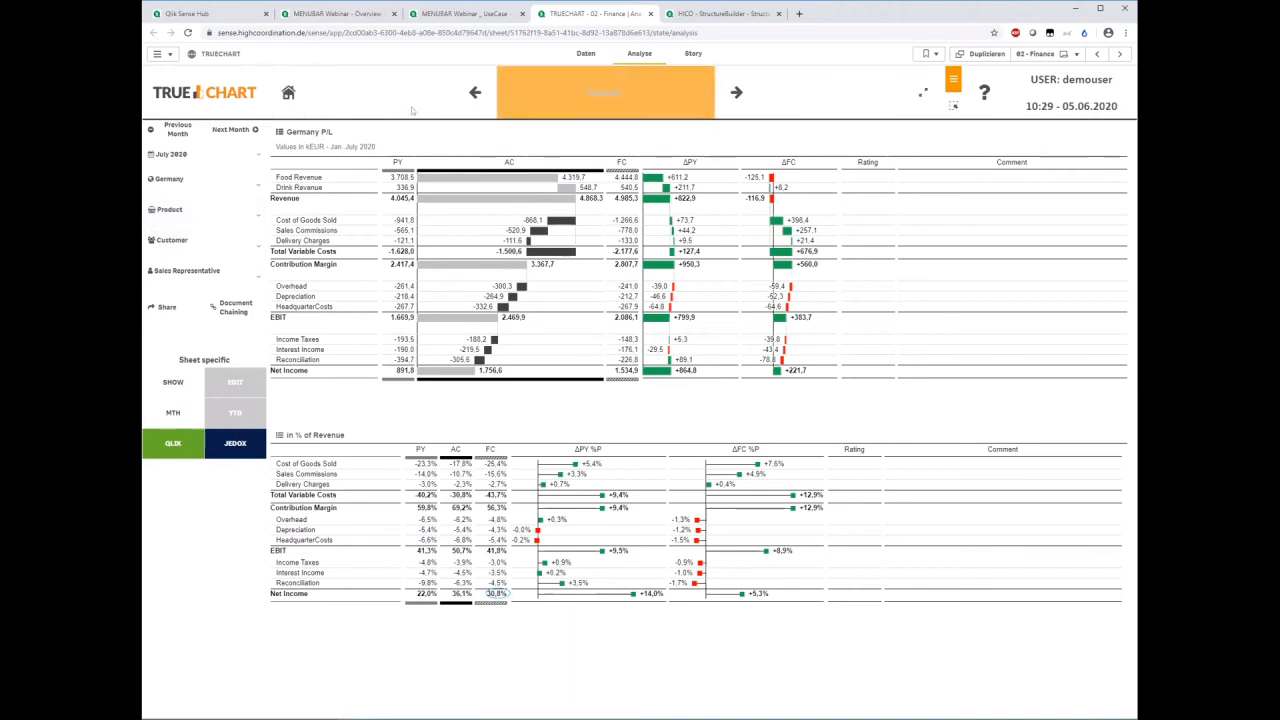
left_click(672, 93)
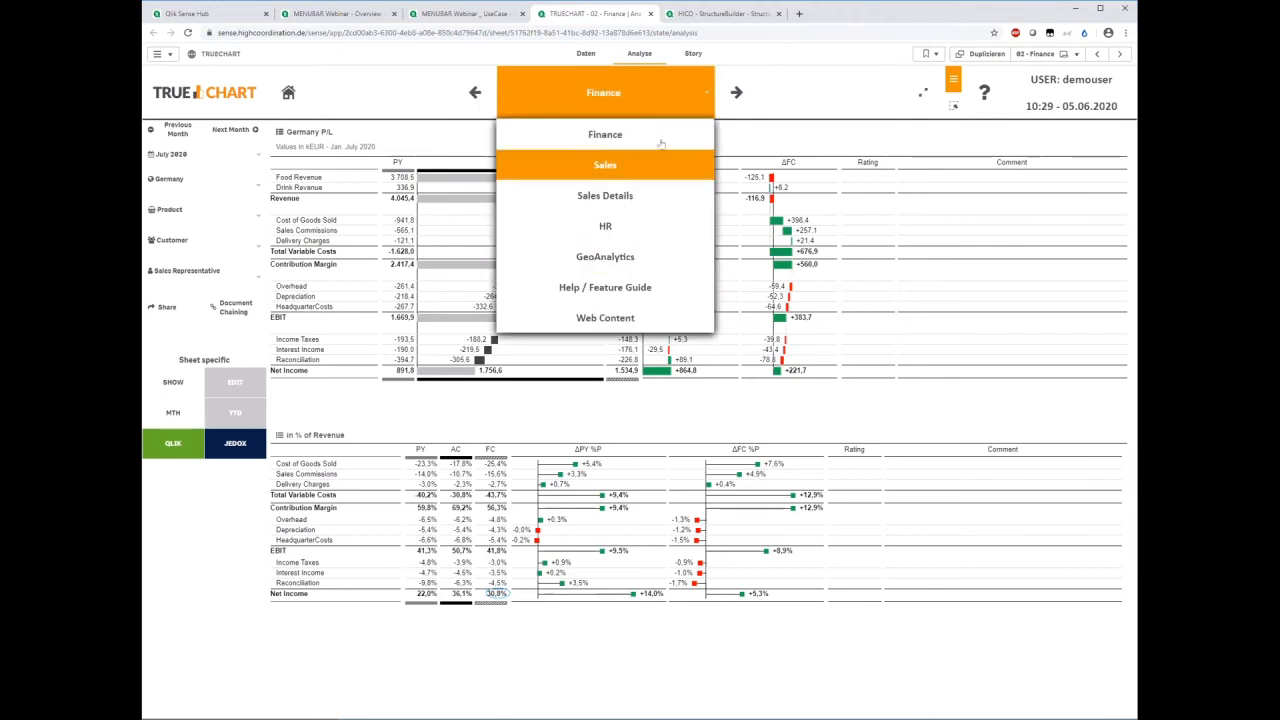
left_click(612, 134)
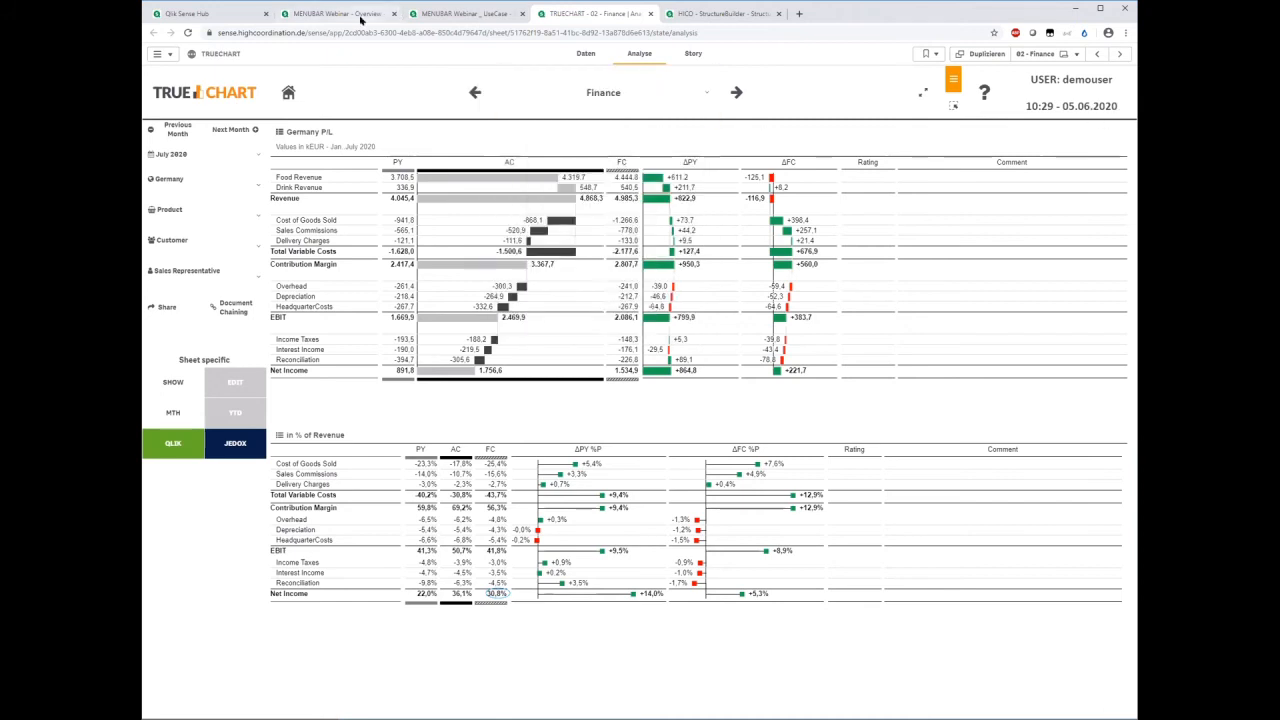
- View the MENUBAR Webinar sheet Overview - Qlik (1) again and return to the TRUECHART Finance sheet
left_click(360, 15)
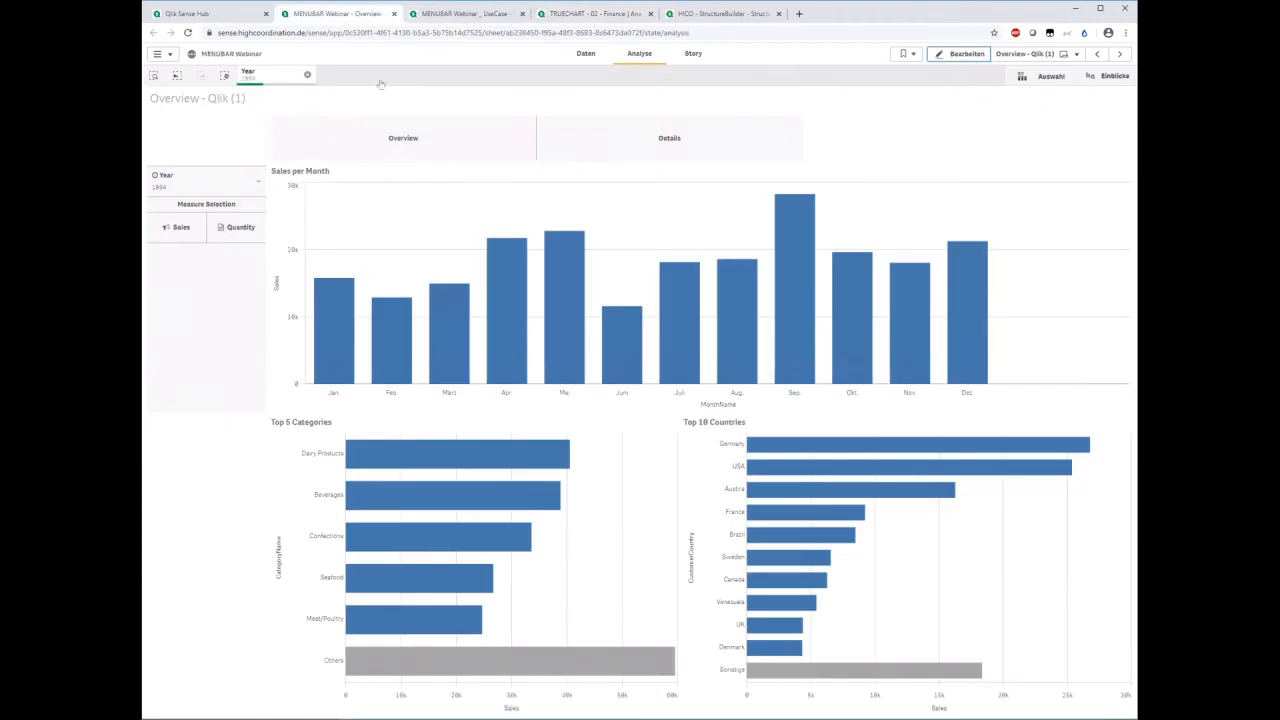
left_click(477, 14)
left_click(592, 14)
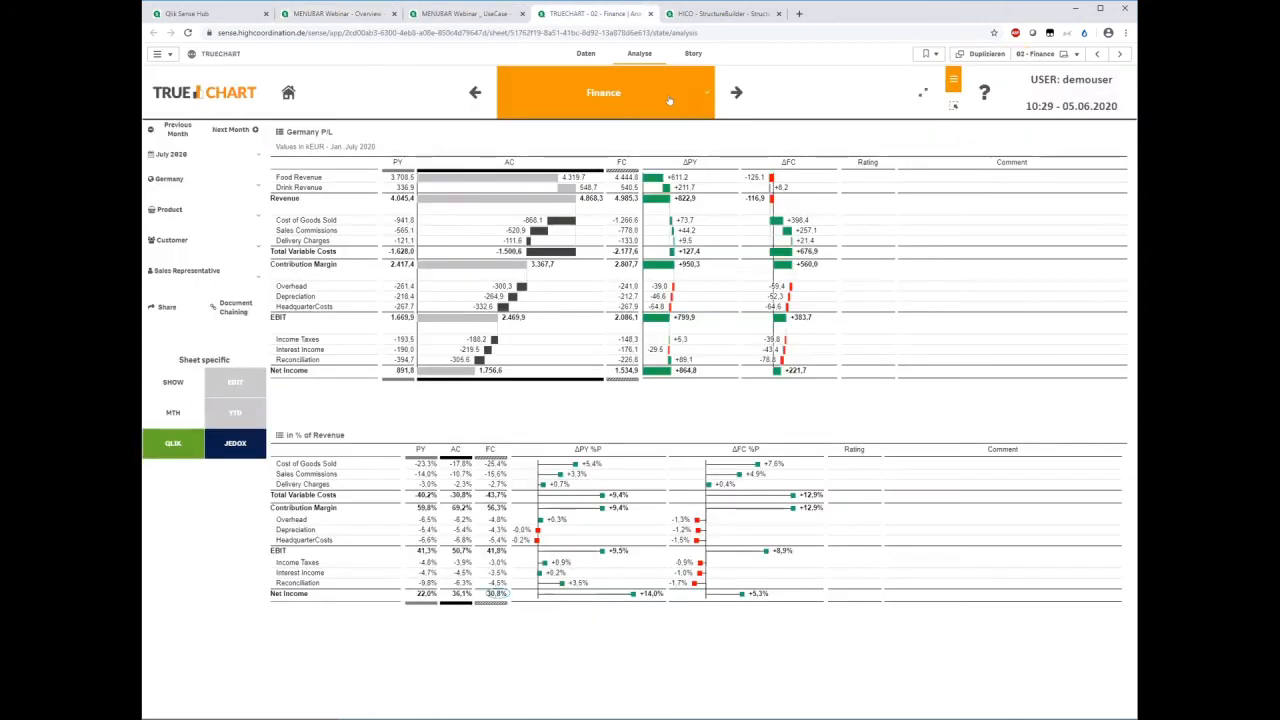
- Navigate to the Sales Details sheet through the menubar dropdown, and show and hide the selection bar there
left_click(670, 100)
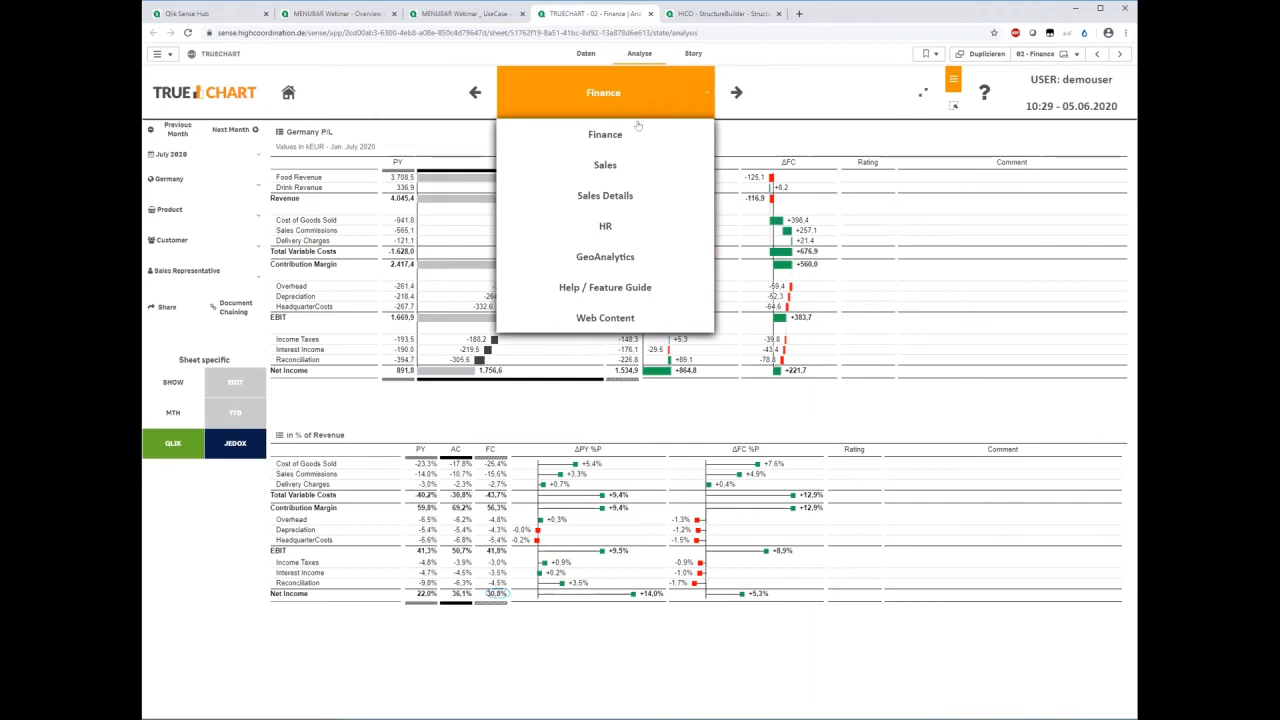
left_click(646, 195)
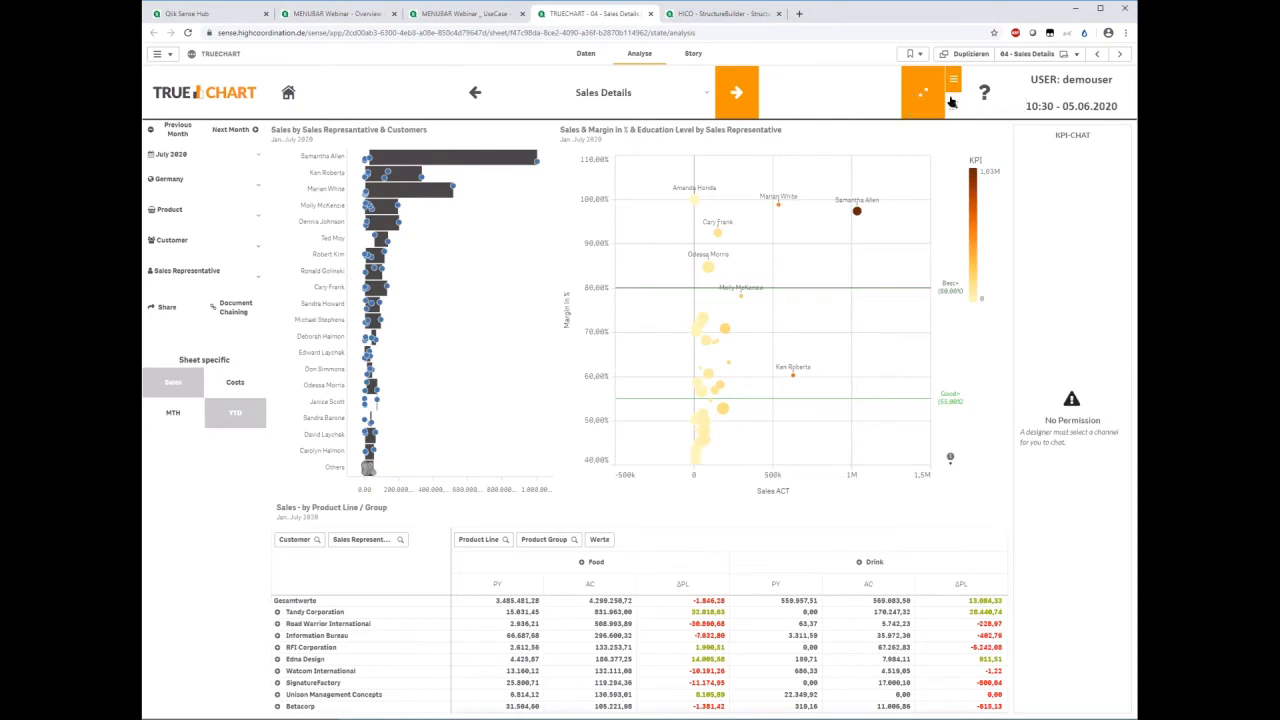
left_click(953, 109)
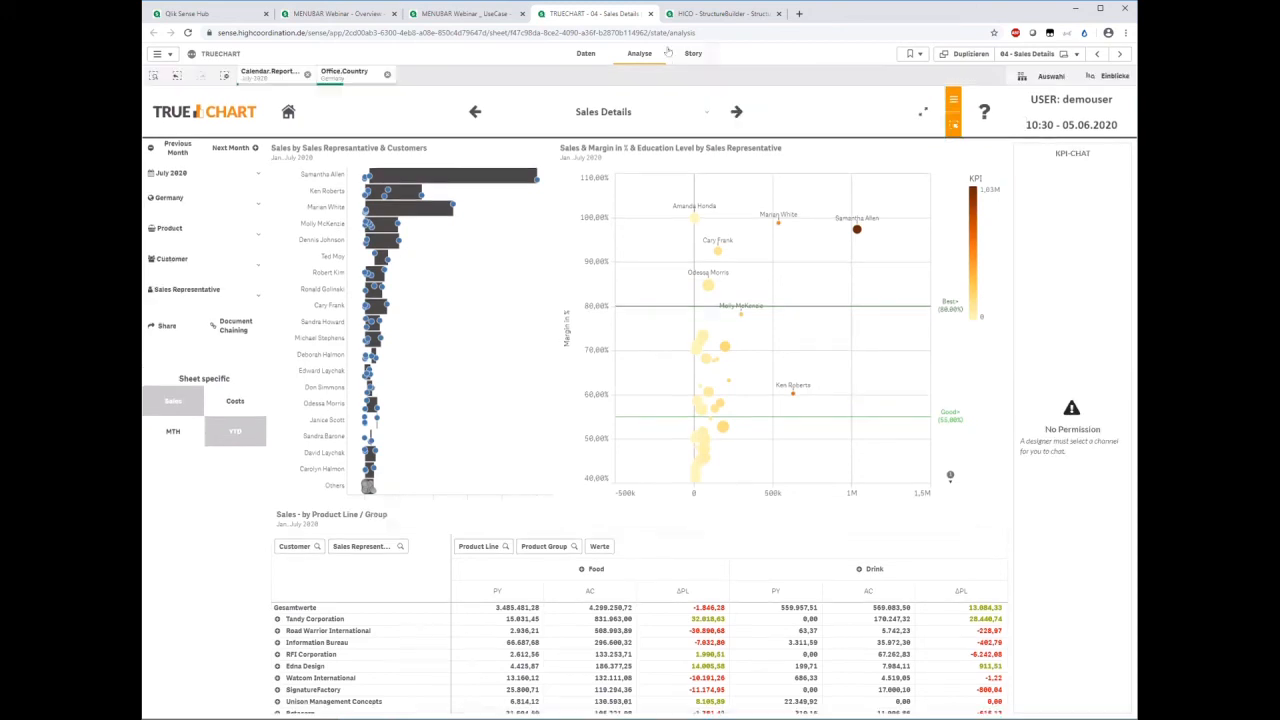
left_click(950, 125)
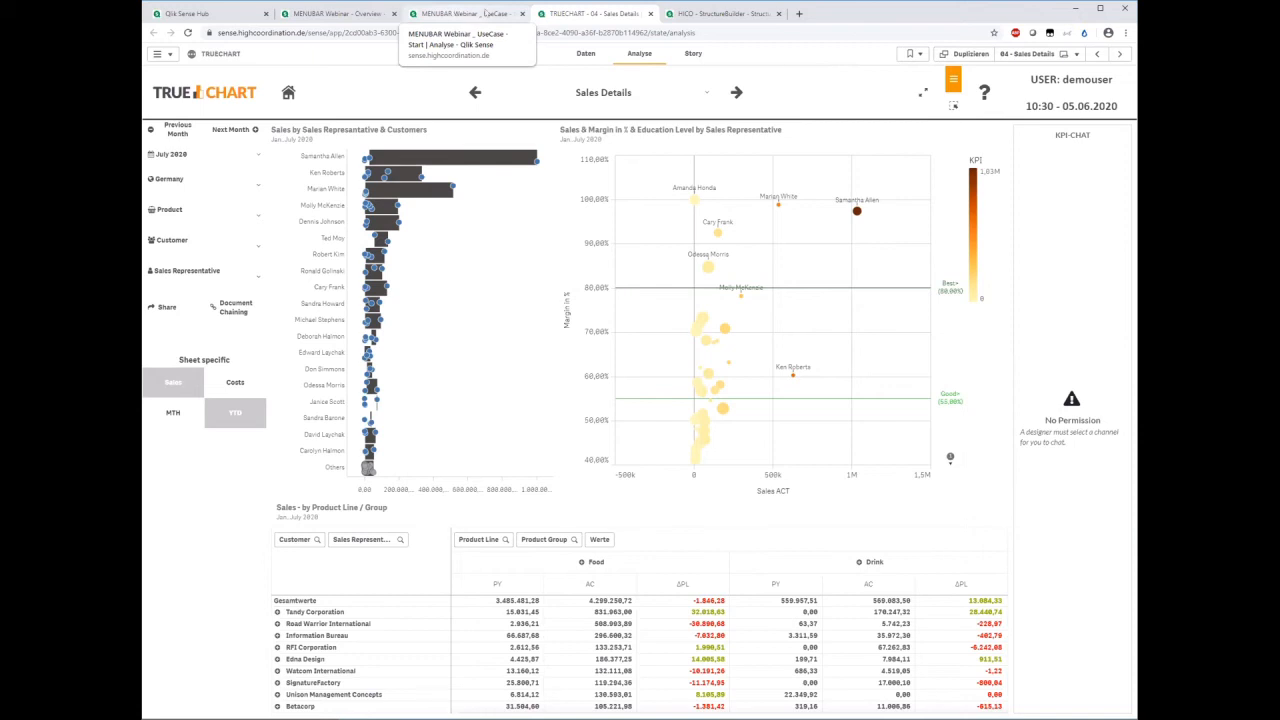
- Switch to the MENUBAR Webinar _ UseCase app and end editing of its Start sheet
left_click(471, 14)
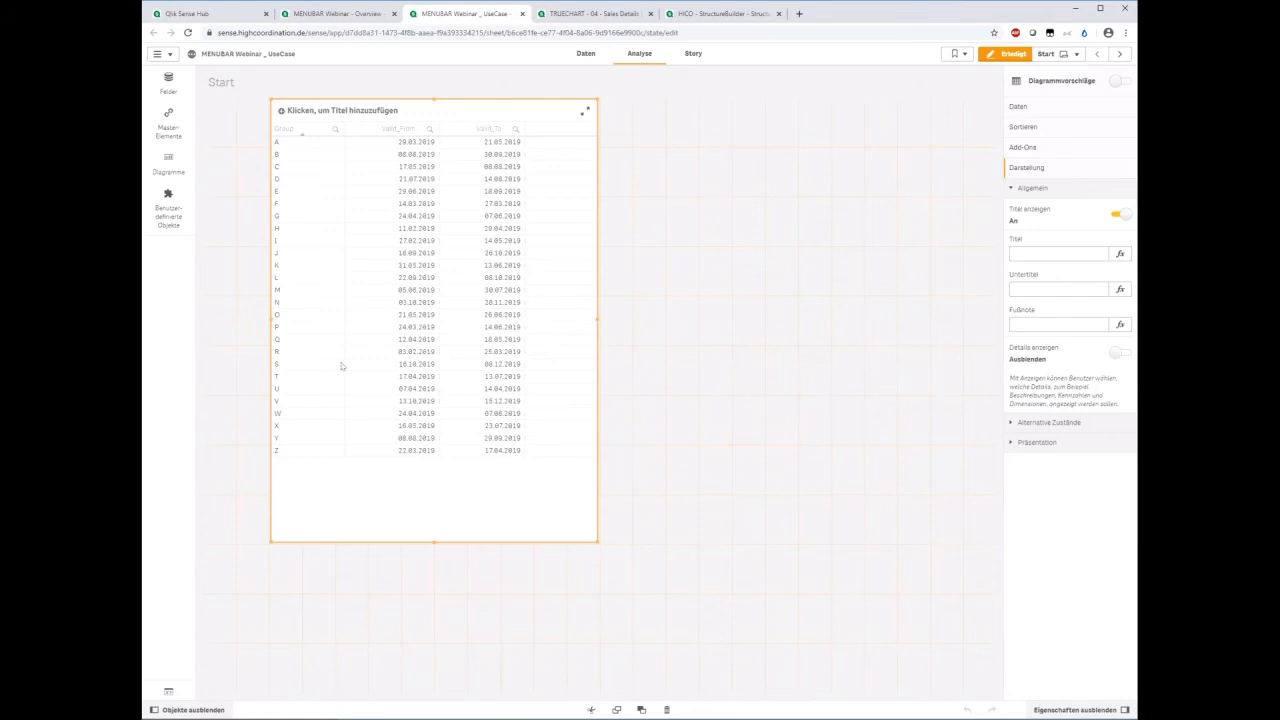
left_click(1010, 53)
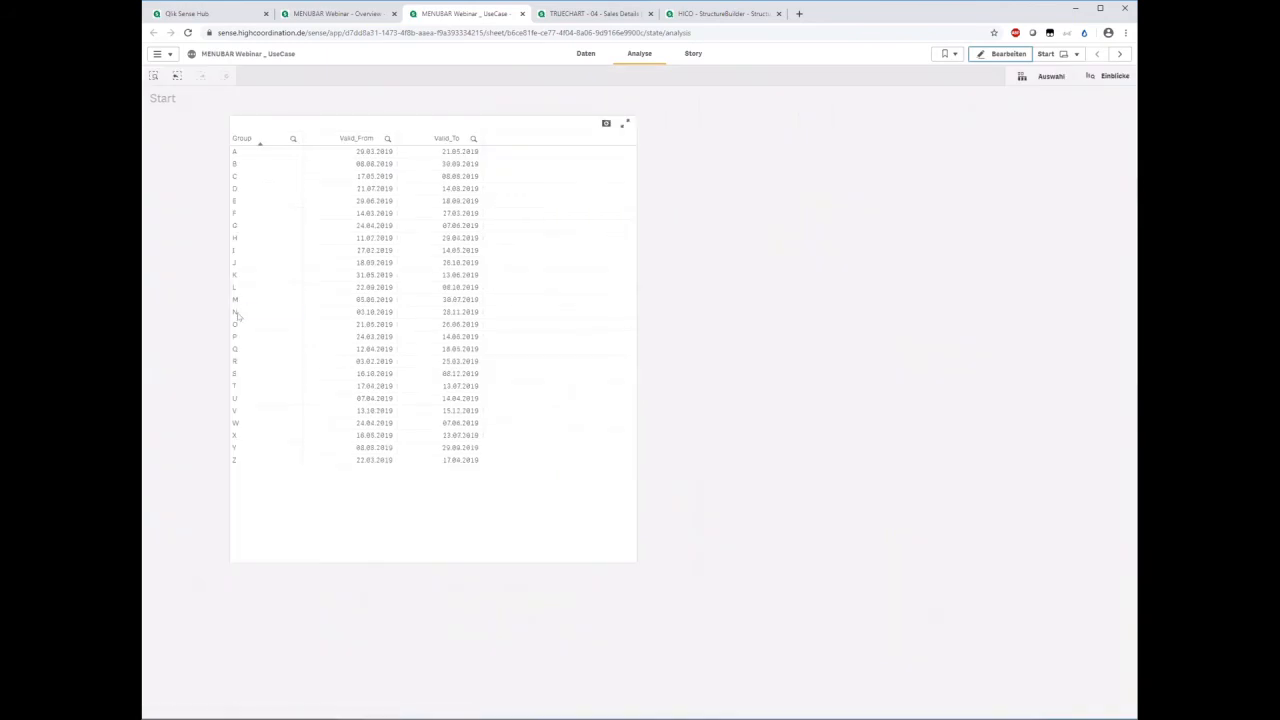
- Filter the validity table to group N and clear that selection again
left_click(250, 313)
left_click(286, 120)
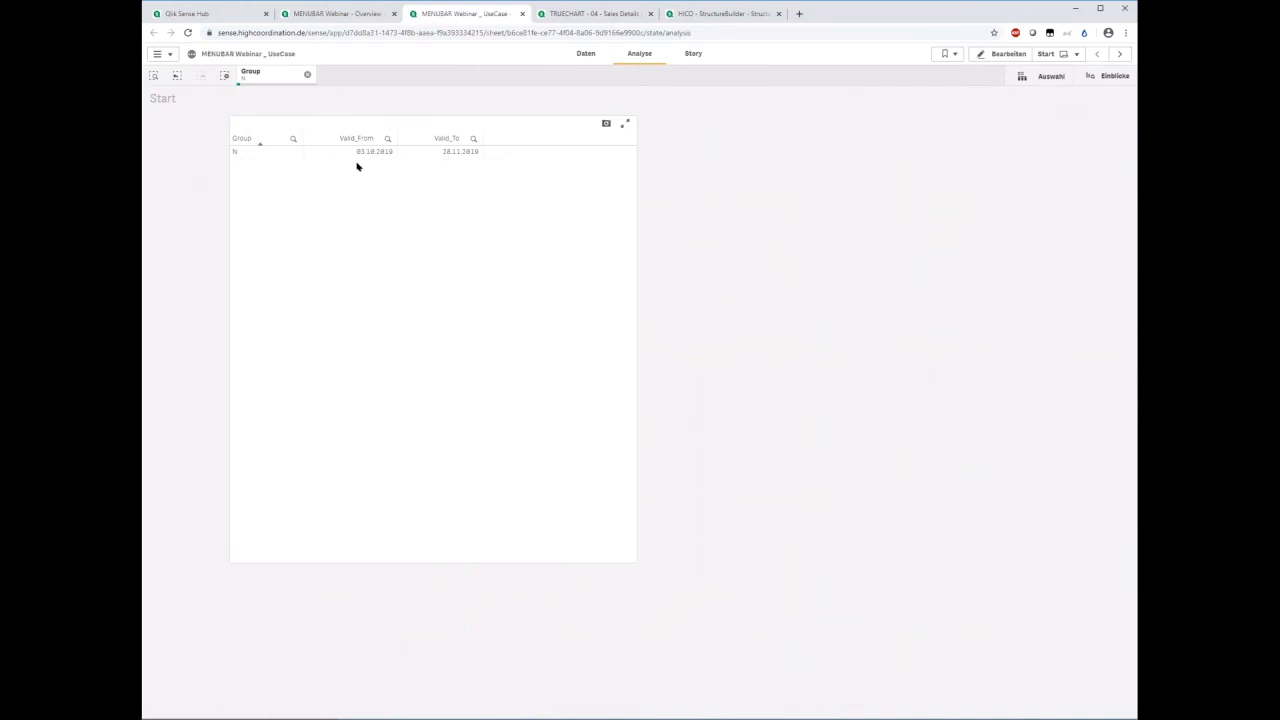
left_click(307, 74)
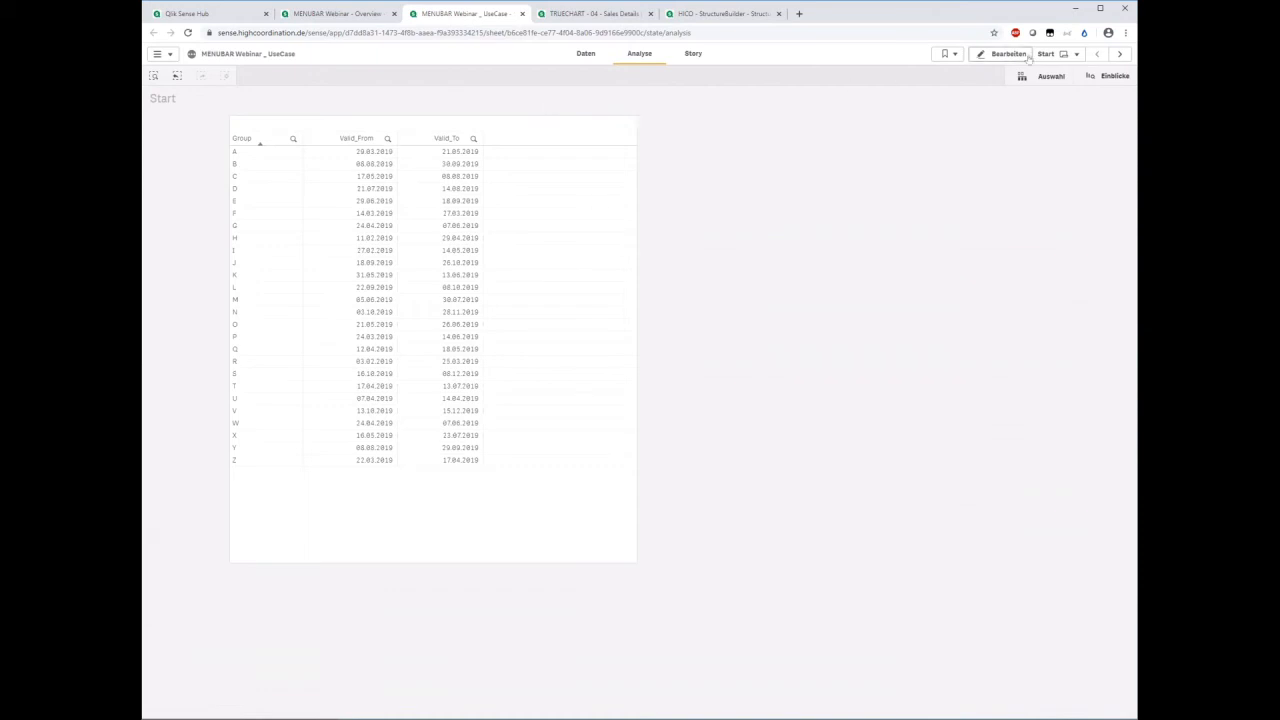
- Go to the MENUBAR sheet and select 27.04.2019 in the Date_Selection filter
left_click(1119, 54)
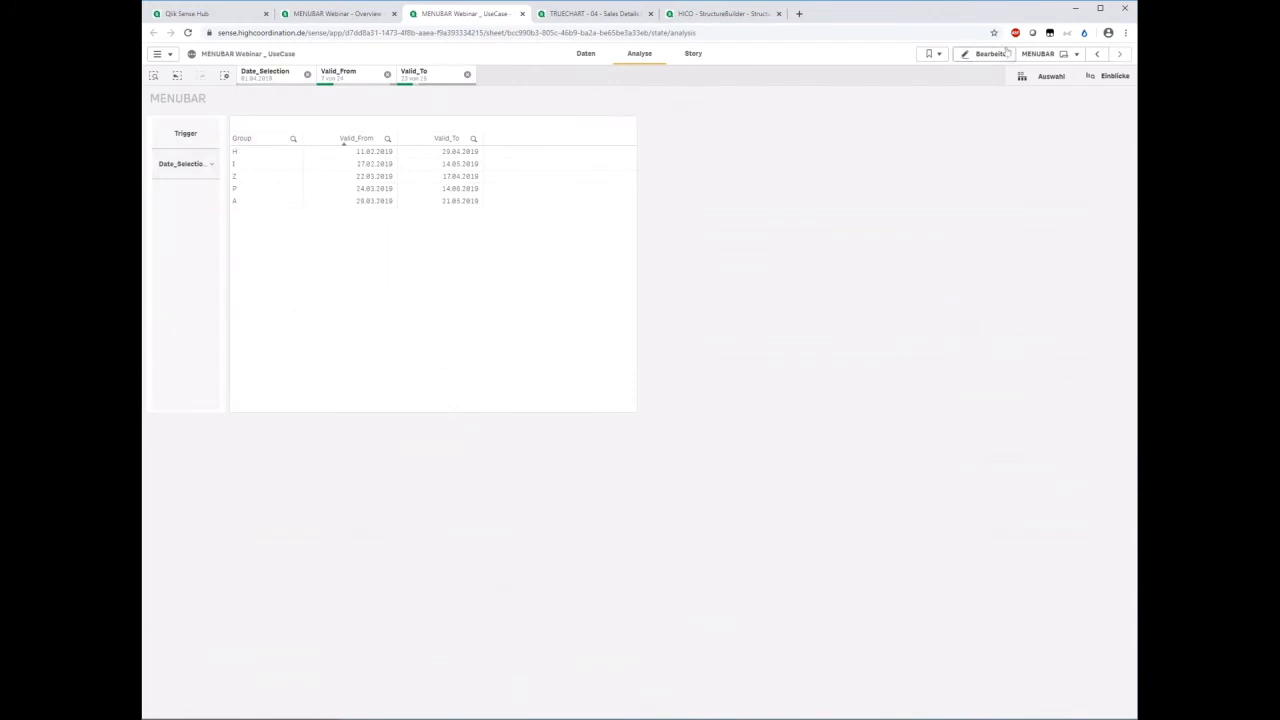
left_click(190, 162)
scroll(190, 215, "down", 2)
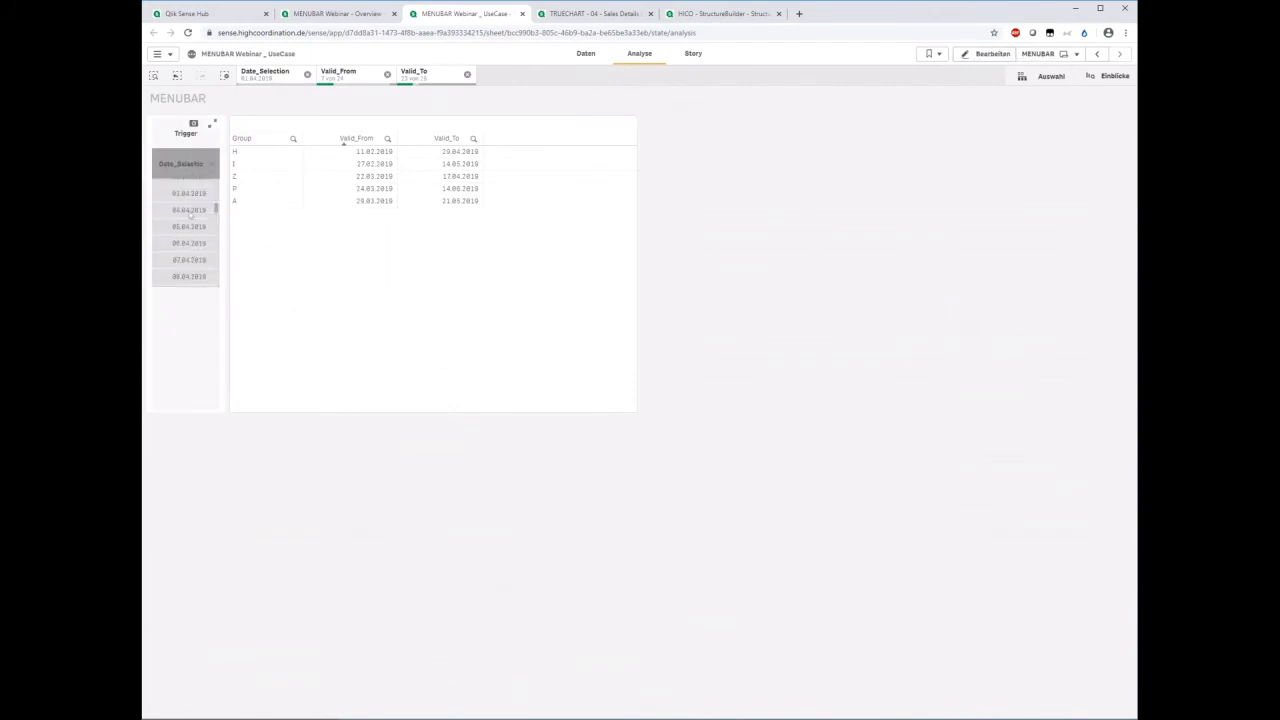
scroll(190, 217, "down", 3)
left_click(186, 245)
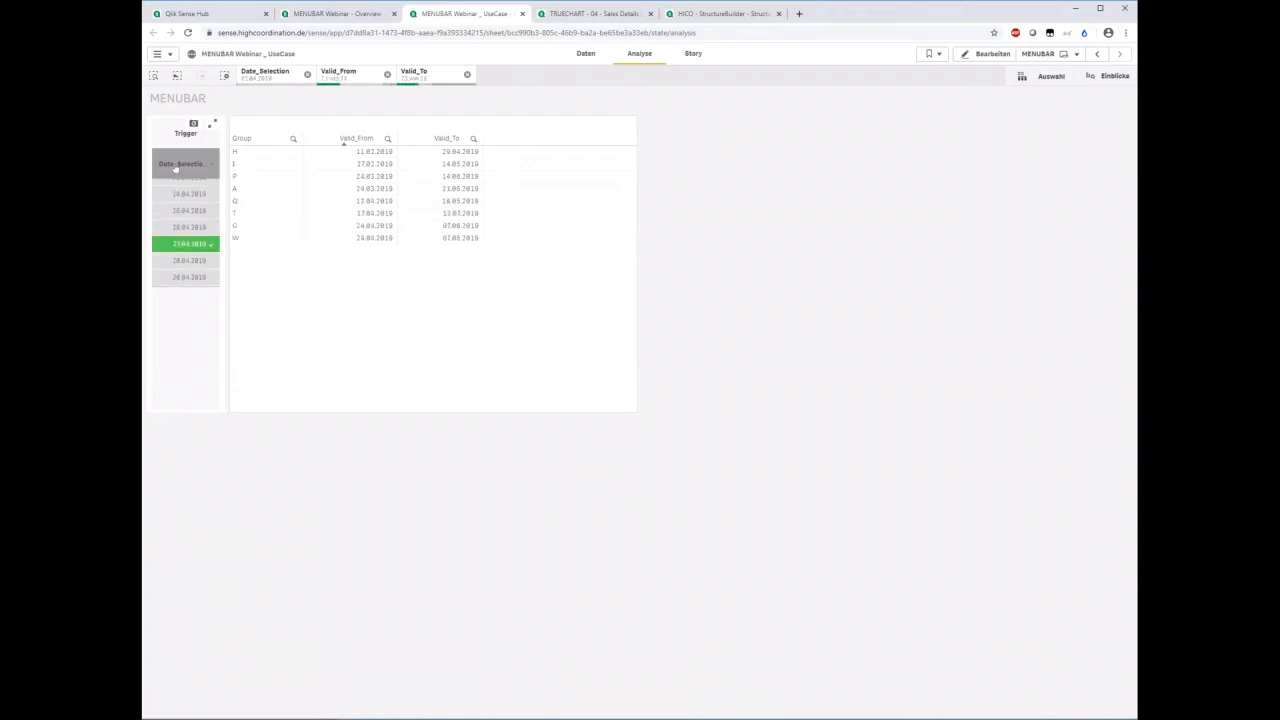
left_click(192, 163)
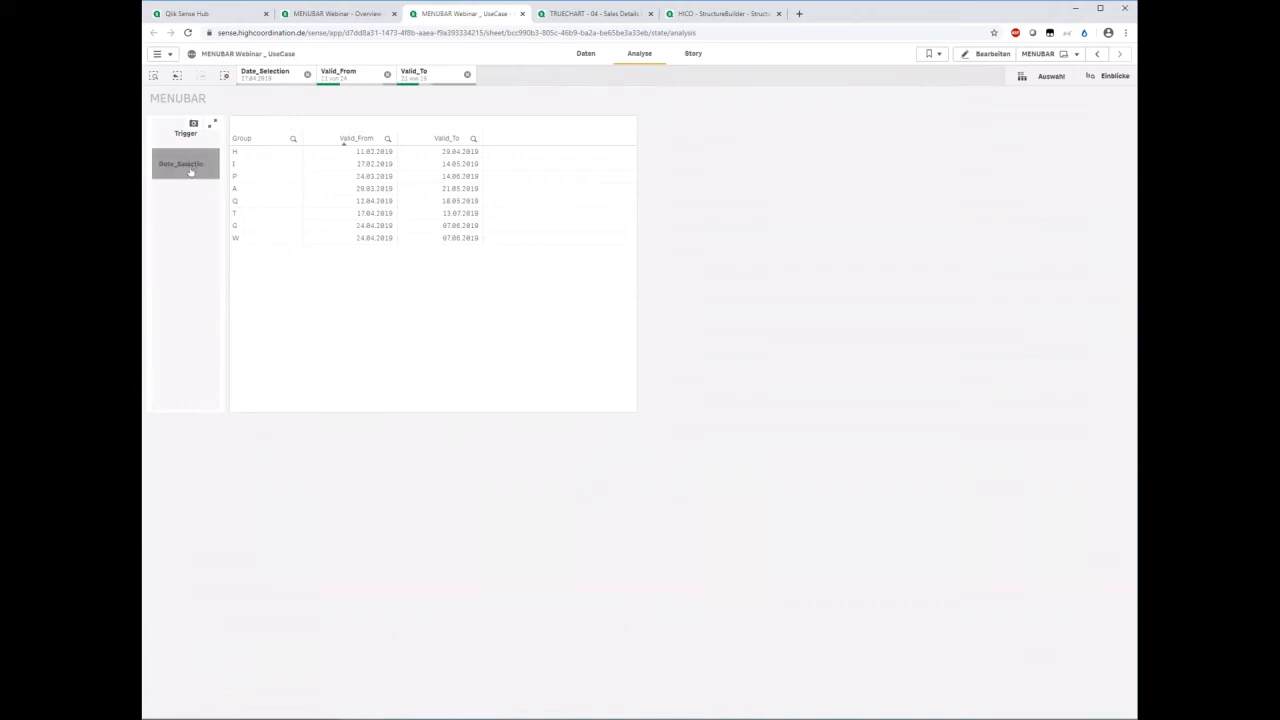
- Search the Valid_From column of the validity table for dates <=01.04.2019 and close the search without applying it
left_click(387, 138)
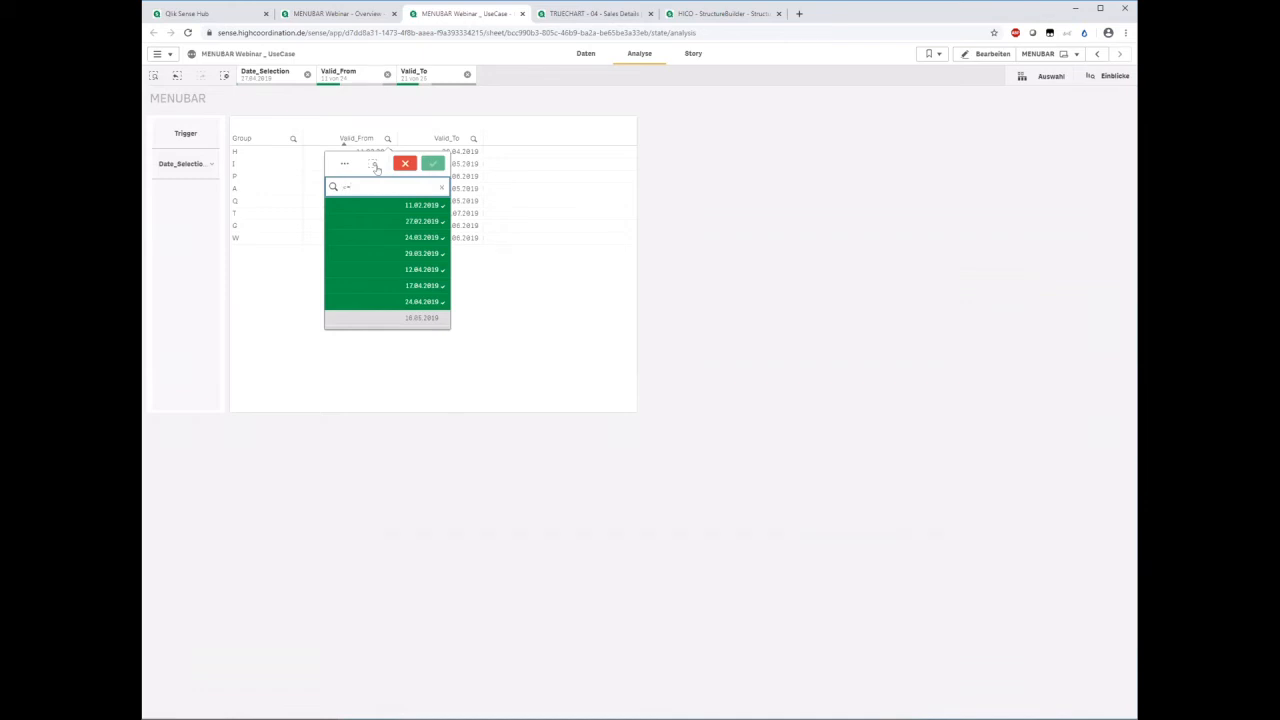
type("<=01.01")
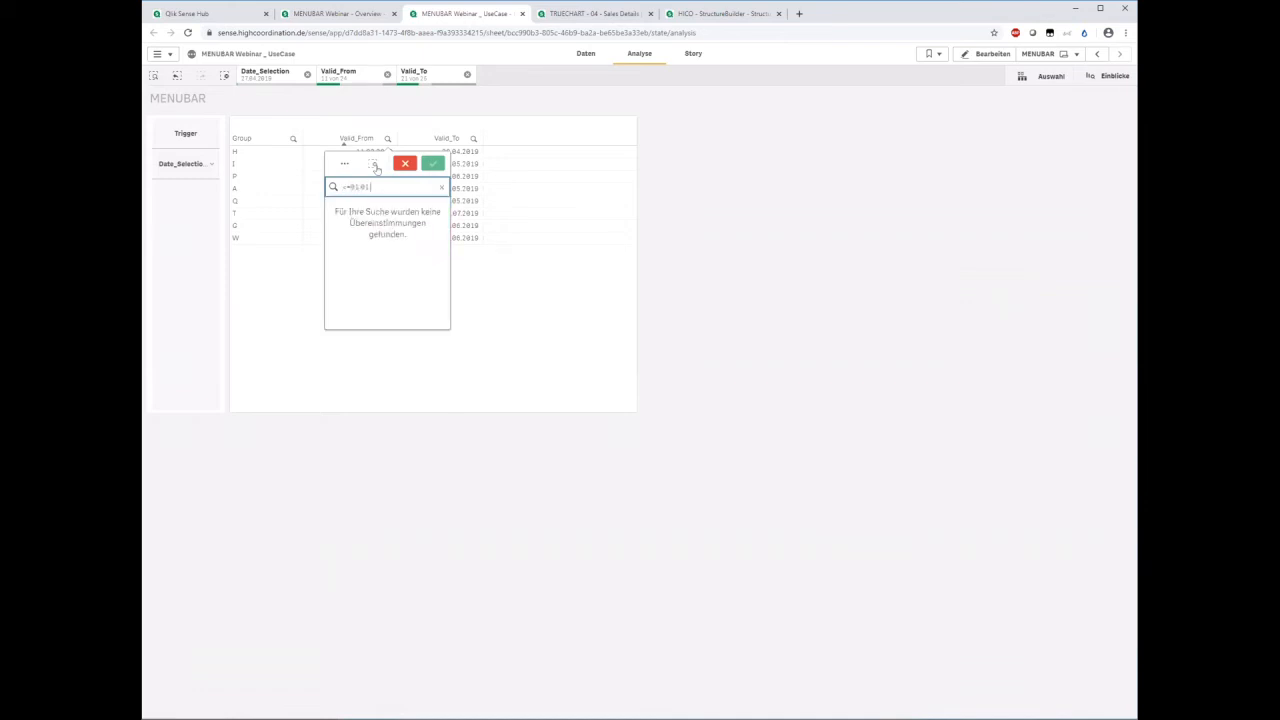
key("BackSpace")
type("4.2019")
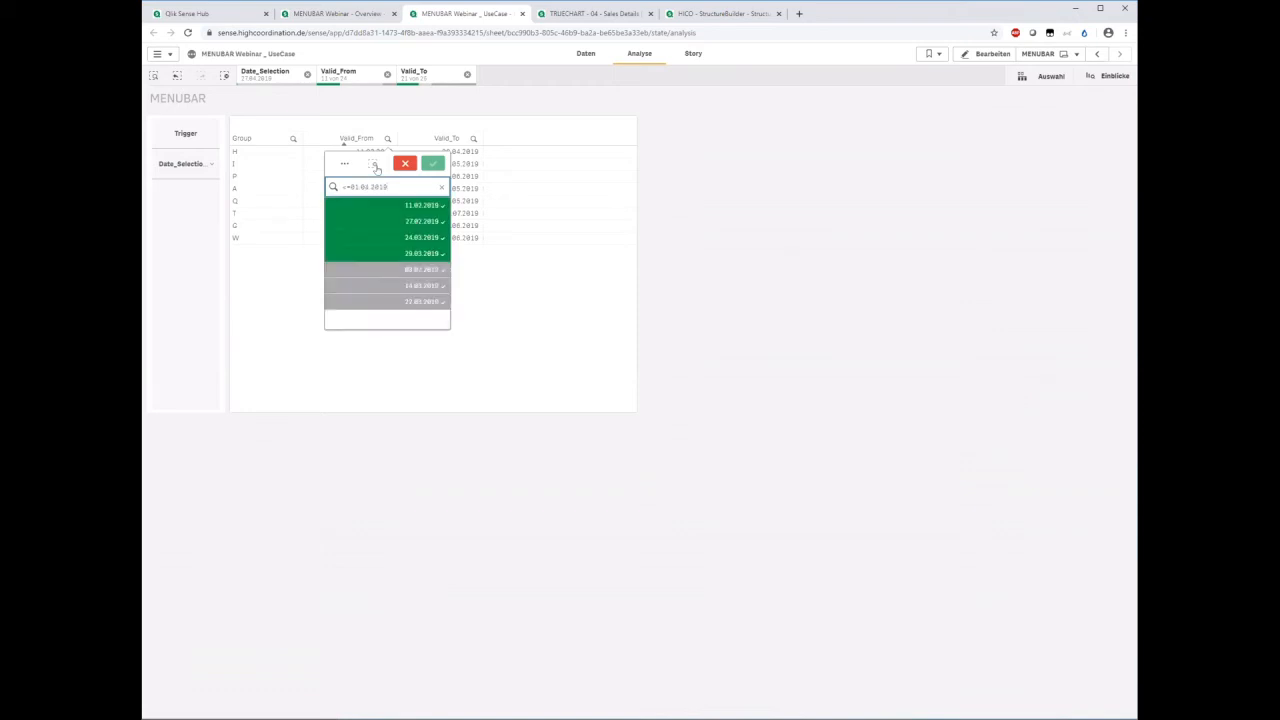
key("Return")
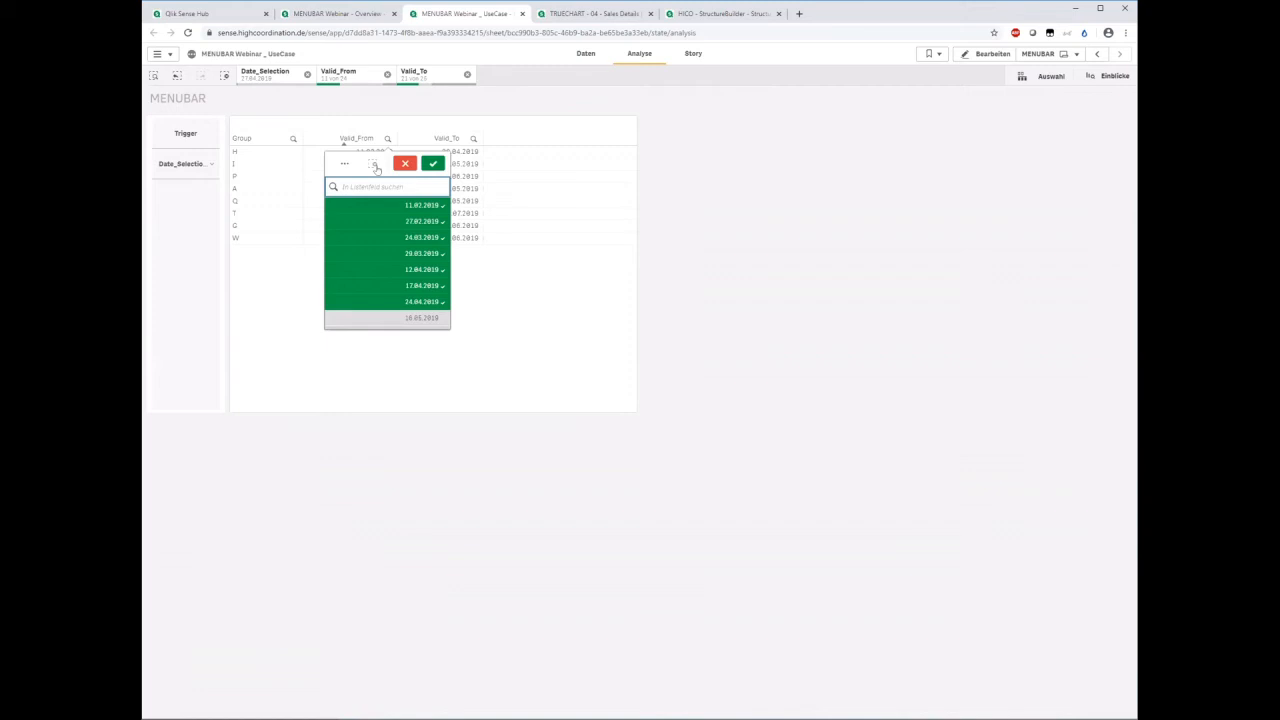
left_click(465, 140)
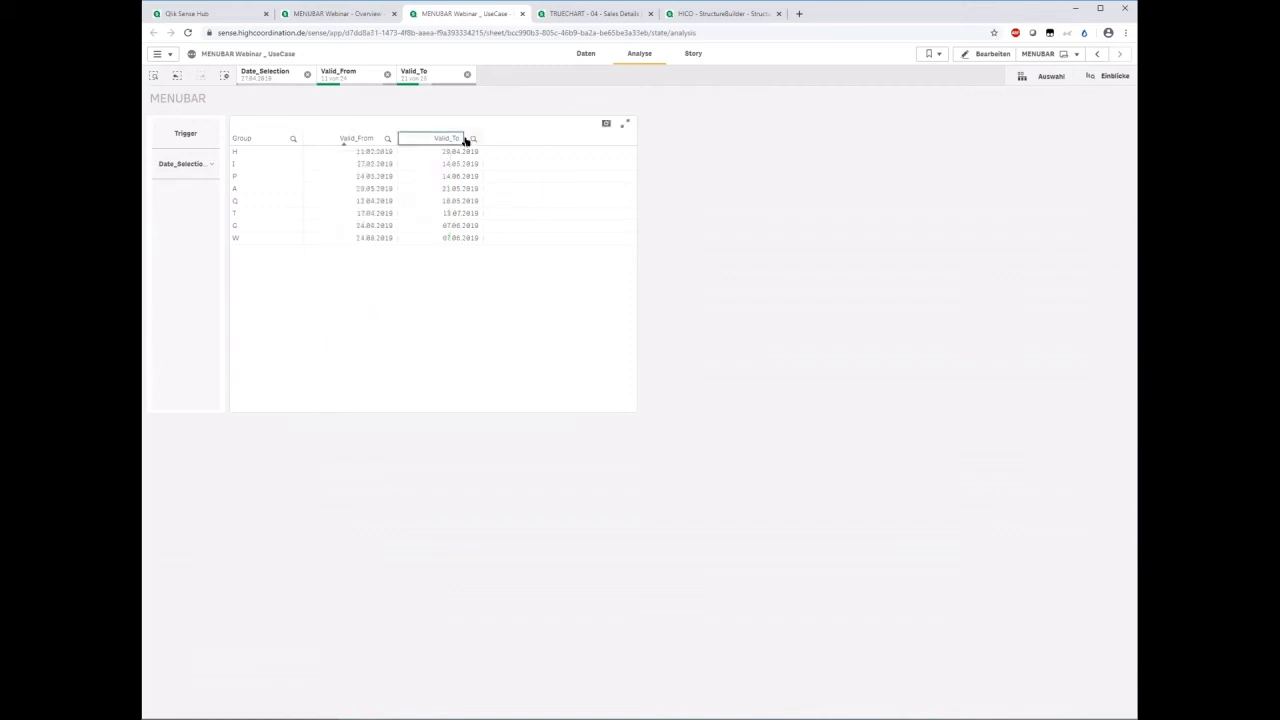
left_click(740, 234)
- Select 26.05.2019 in the Date_Selection filter of the Trigger menubar
left_click(183, 163)
scroll(190, 233, "down", 1)
scroll(190, 233, "down", 5)
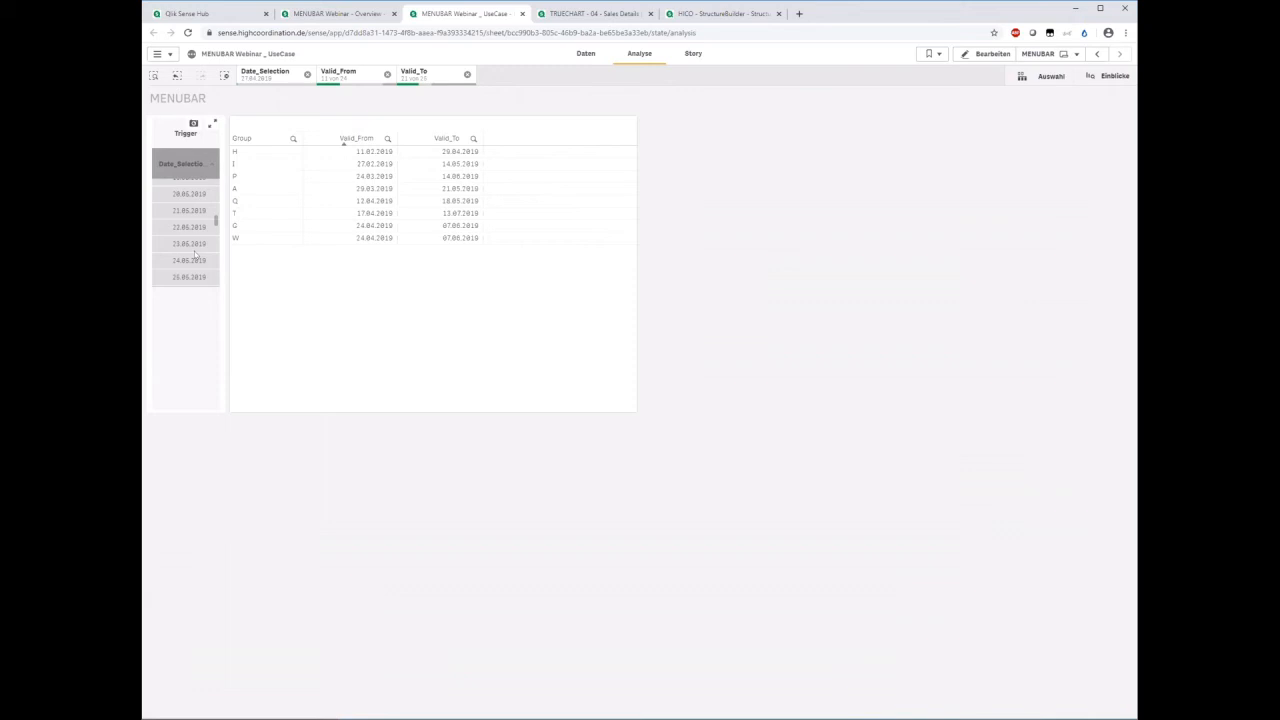
scroll(196, 257, "down", 1)
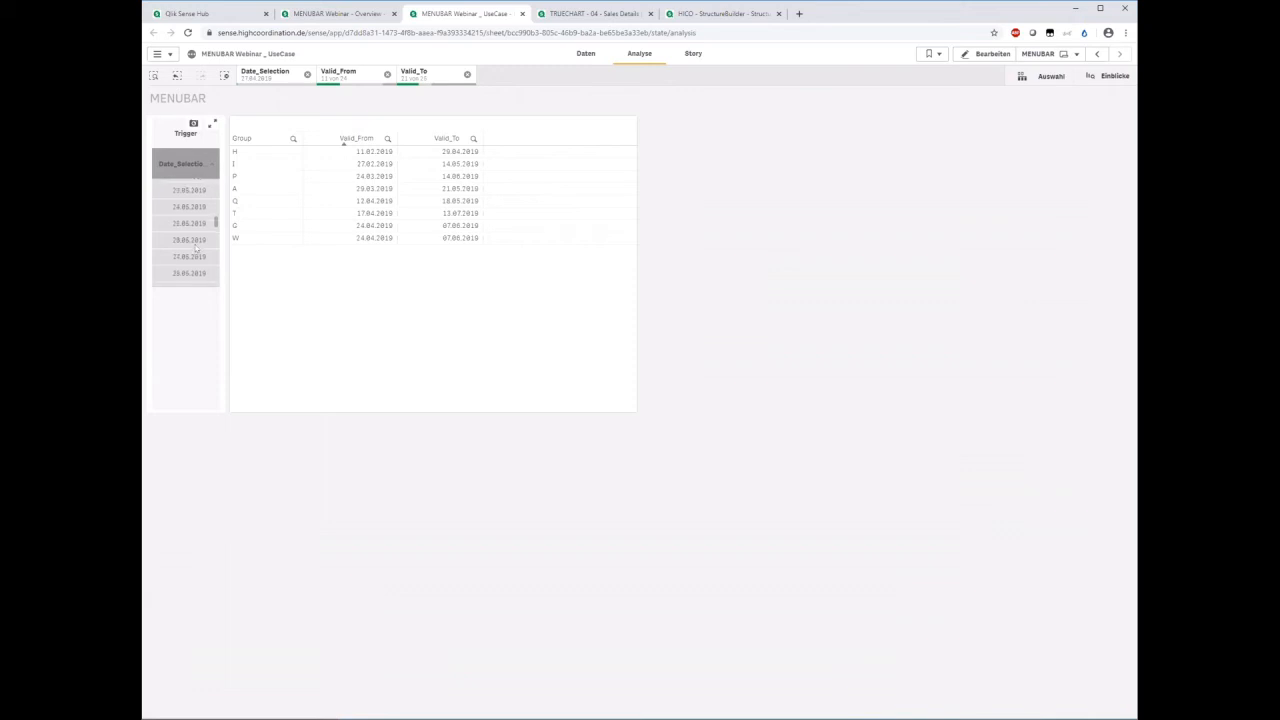
left_click(194, 241)
left_click(198, 163)
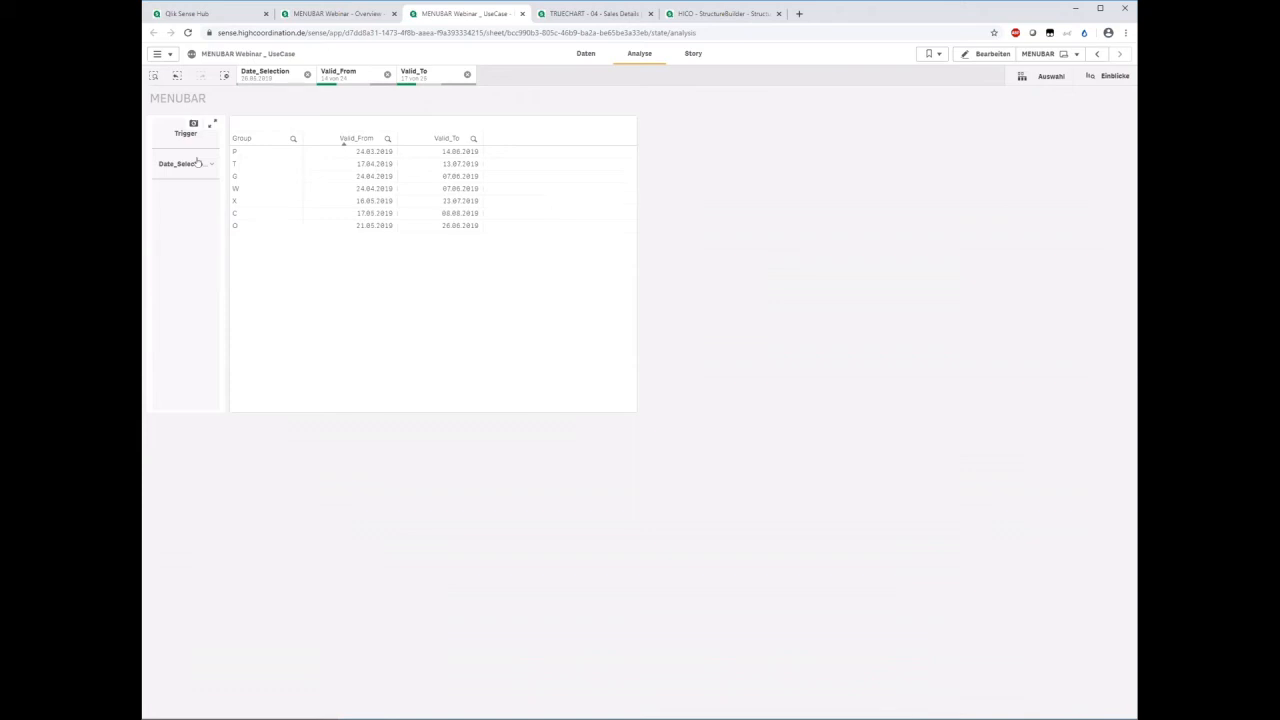
- Switch to the MENUBAR Webinar app and start editing the side menubar on the Overview - Qlik (1) sheet
left_click(343, 14)
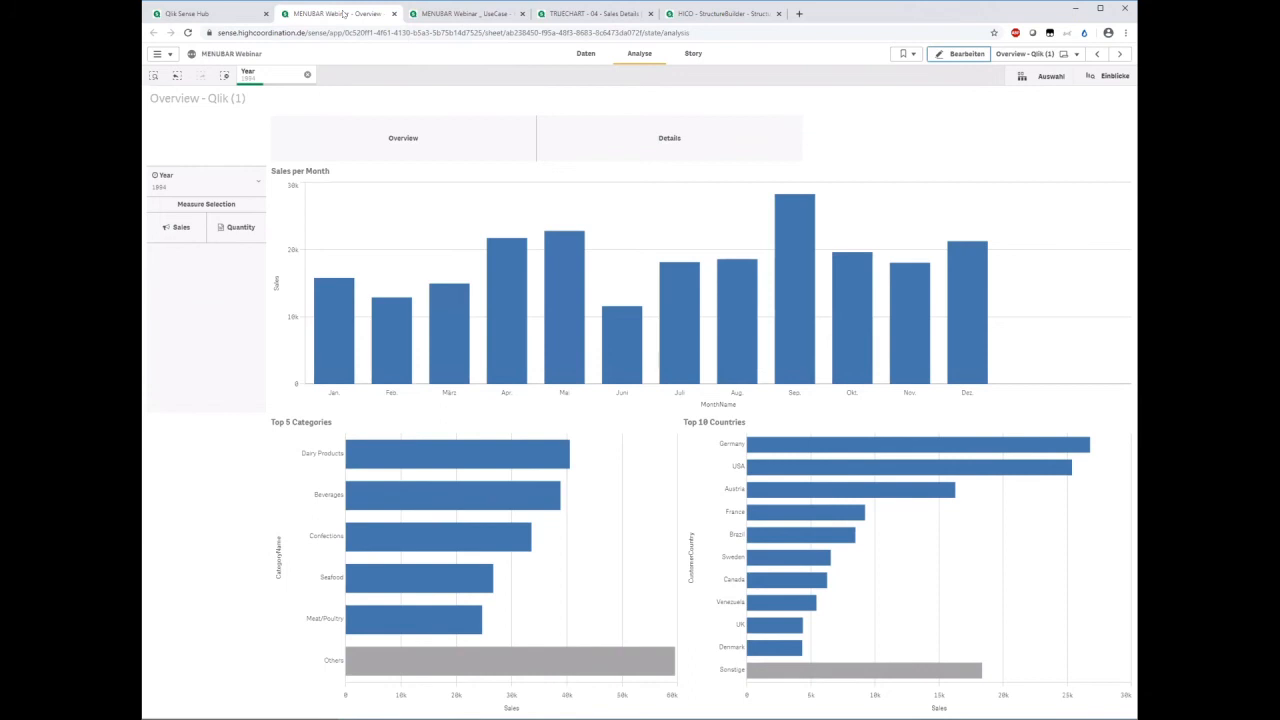
left_click(945, 55)
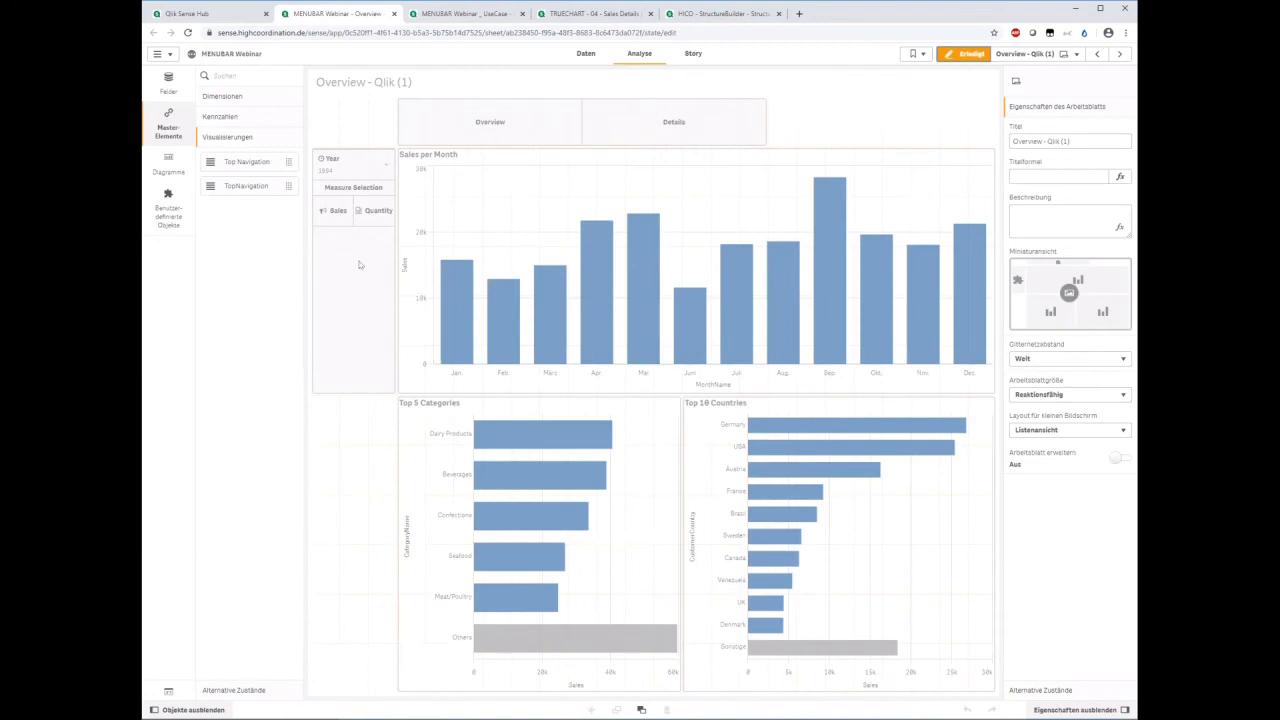
left_click(359, 264)
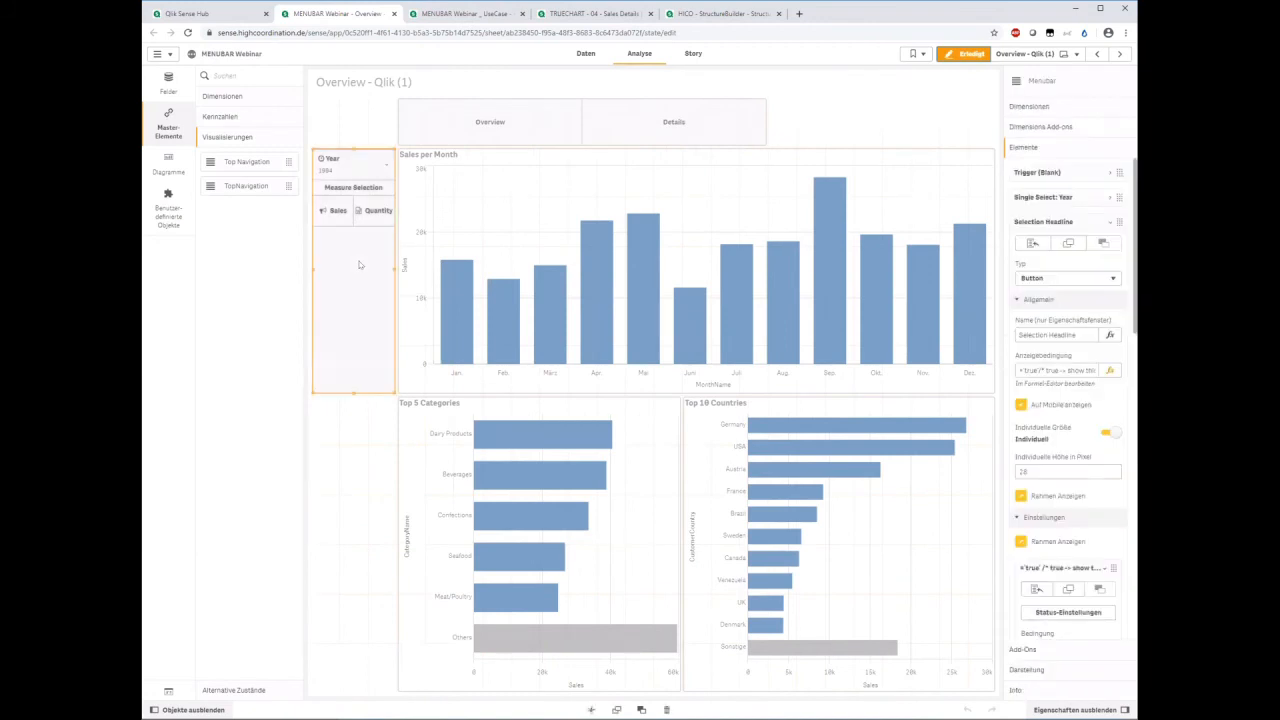
- Add a new element below the Selection element in the side menubar and expand its settings
left_click(1038, 300)
left_click(1046, 222)
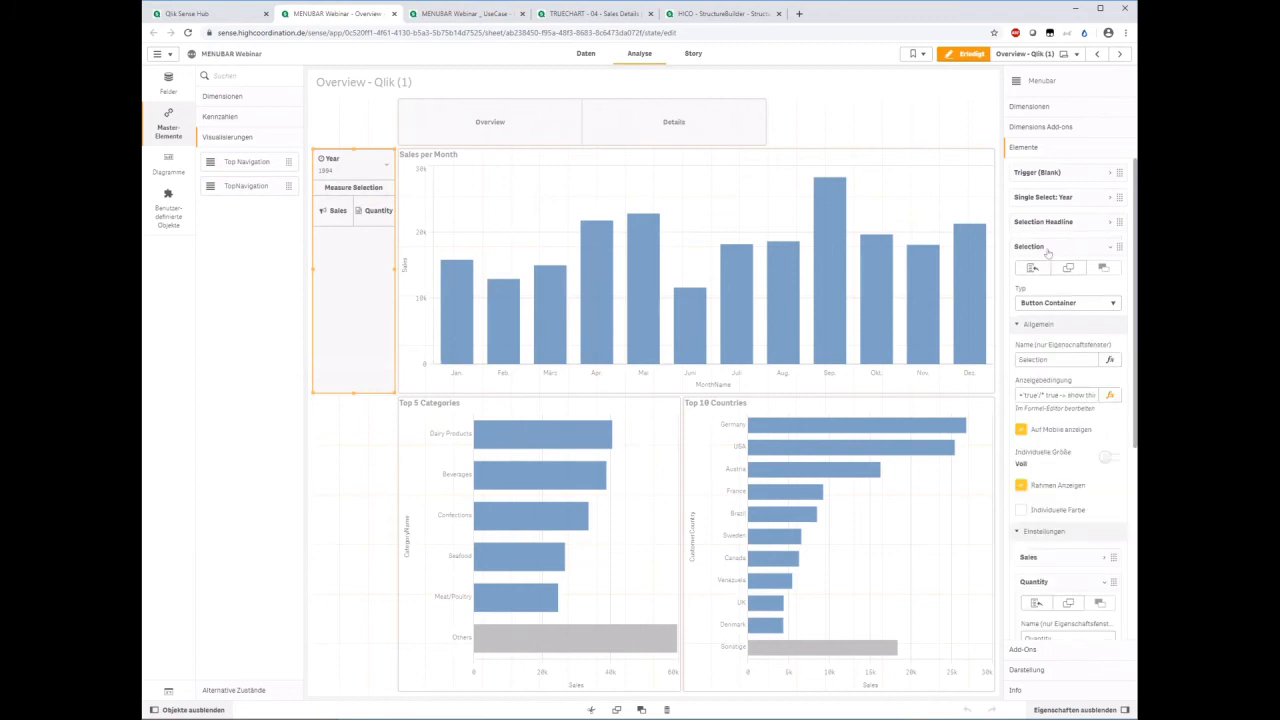
left_click(1047, 248)
left_click(1030, 273)
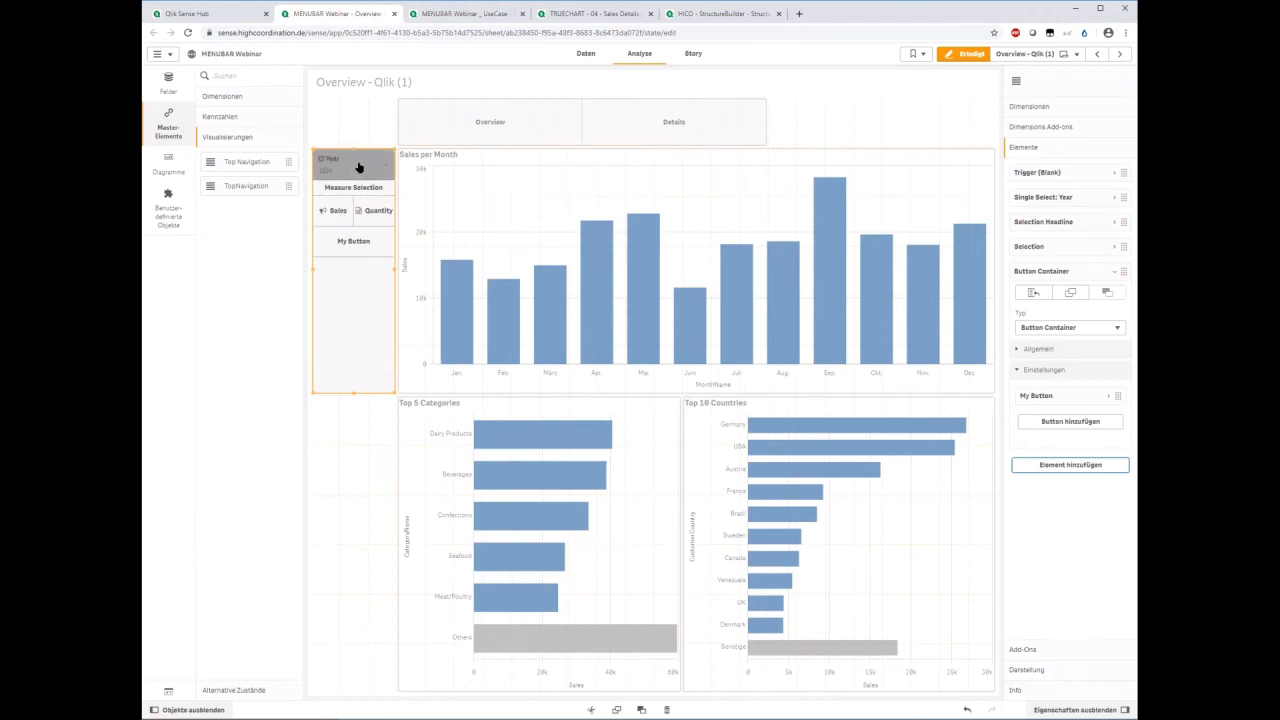
left_click(1057, 272)
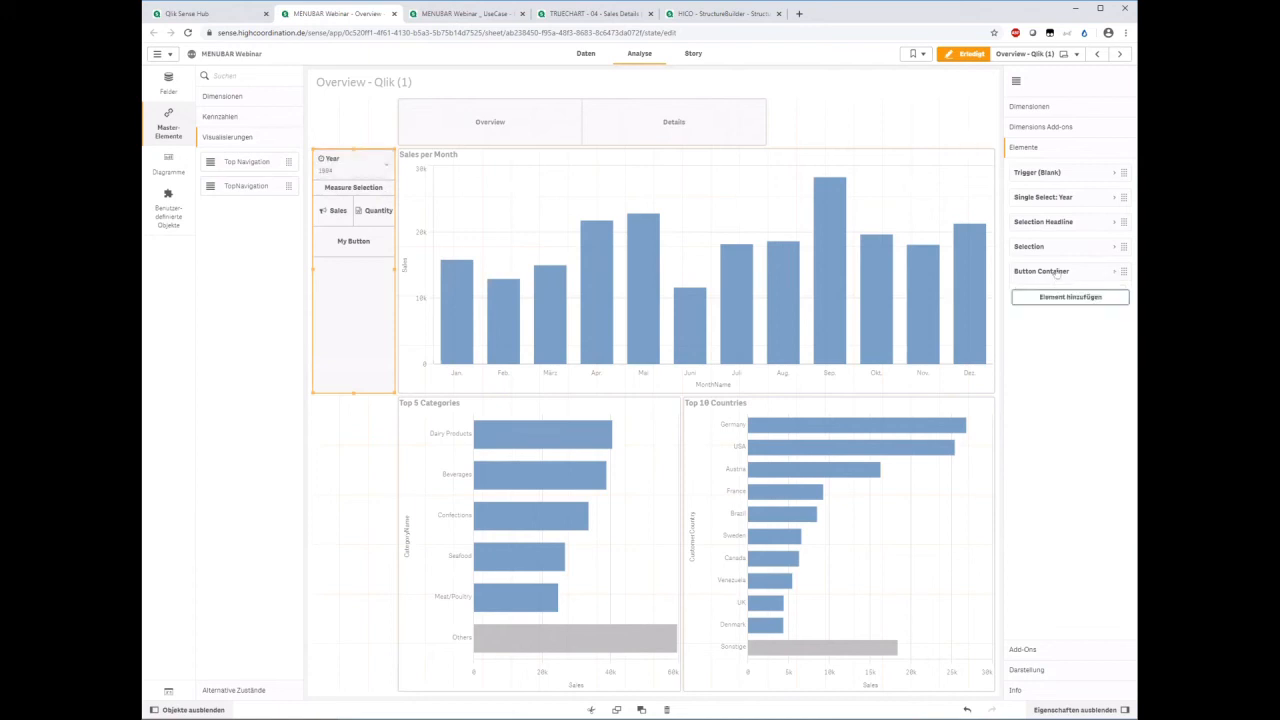
left_click(1057, 272)
- Try the Field Slider type for the new menubar element, and set its type to Variable Input instead
left_click(1054, 326)
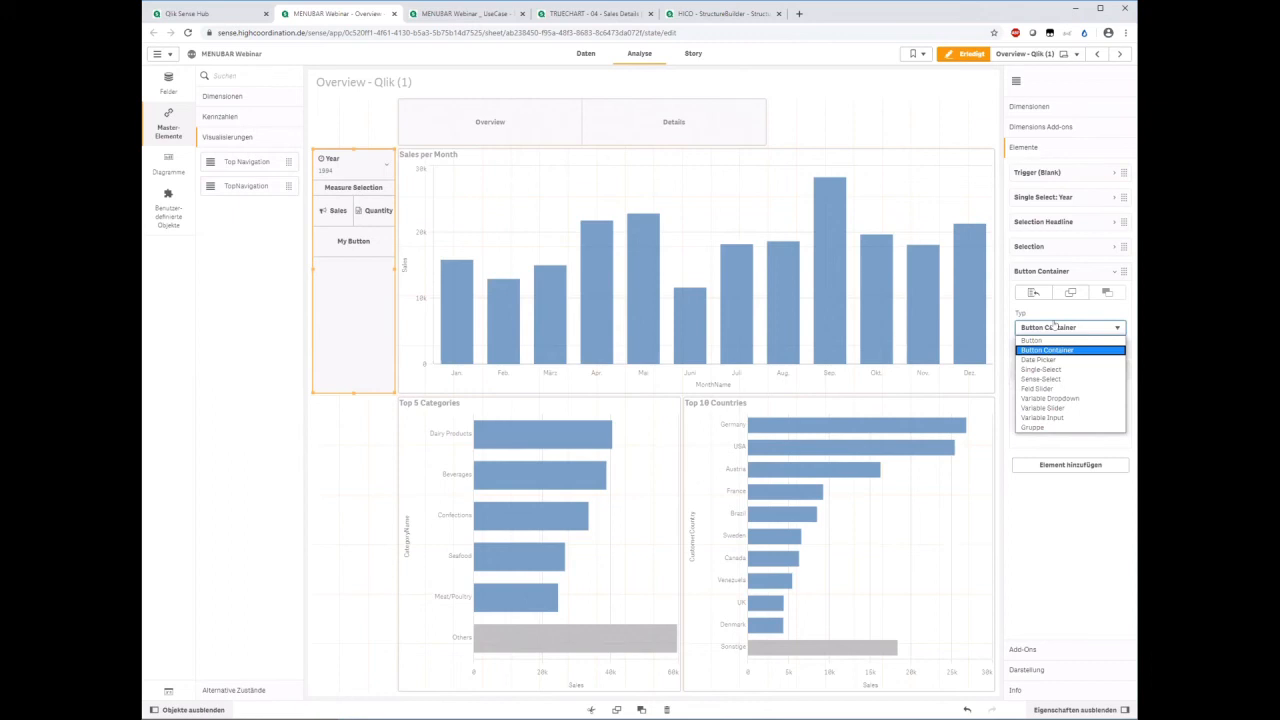
left_click(1055, 389)
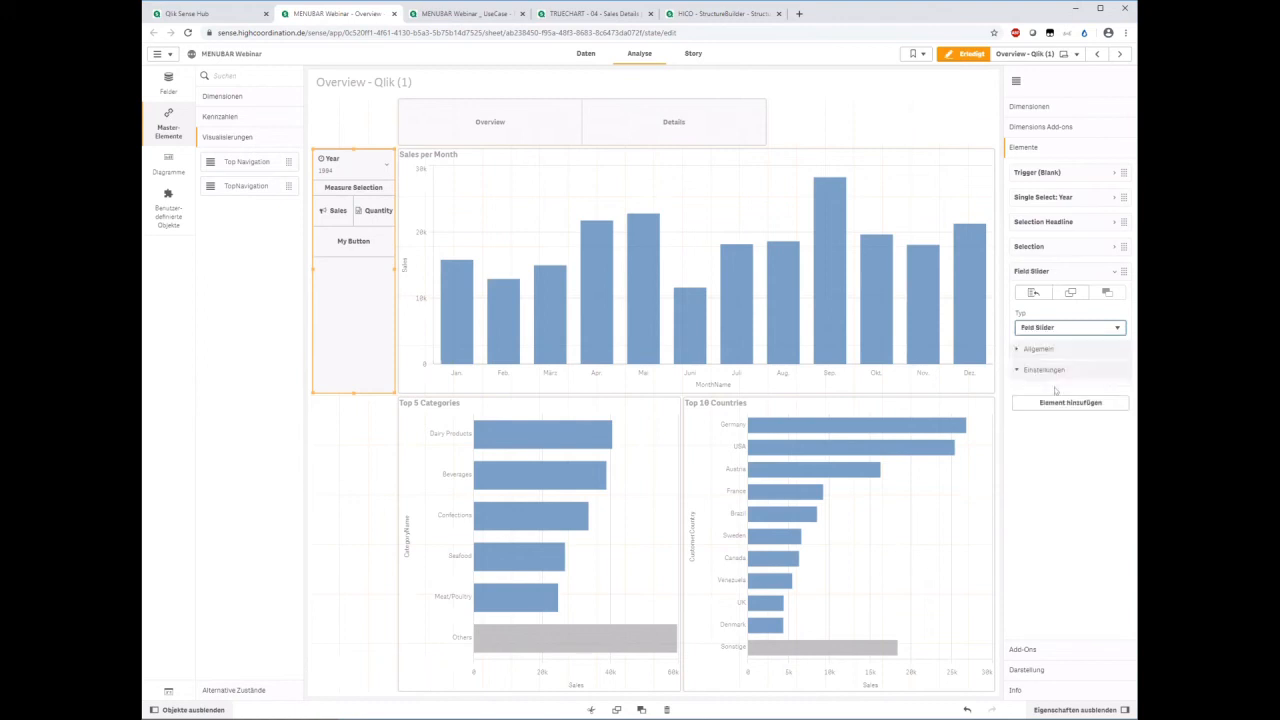
left_click(1057, 327)
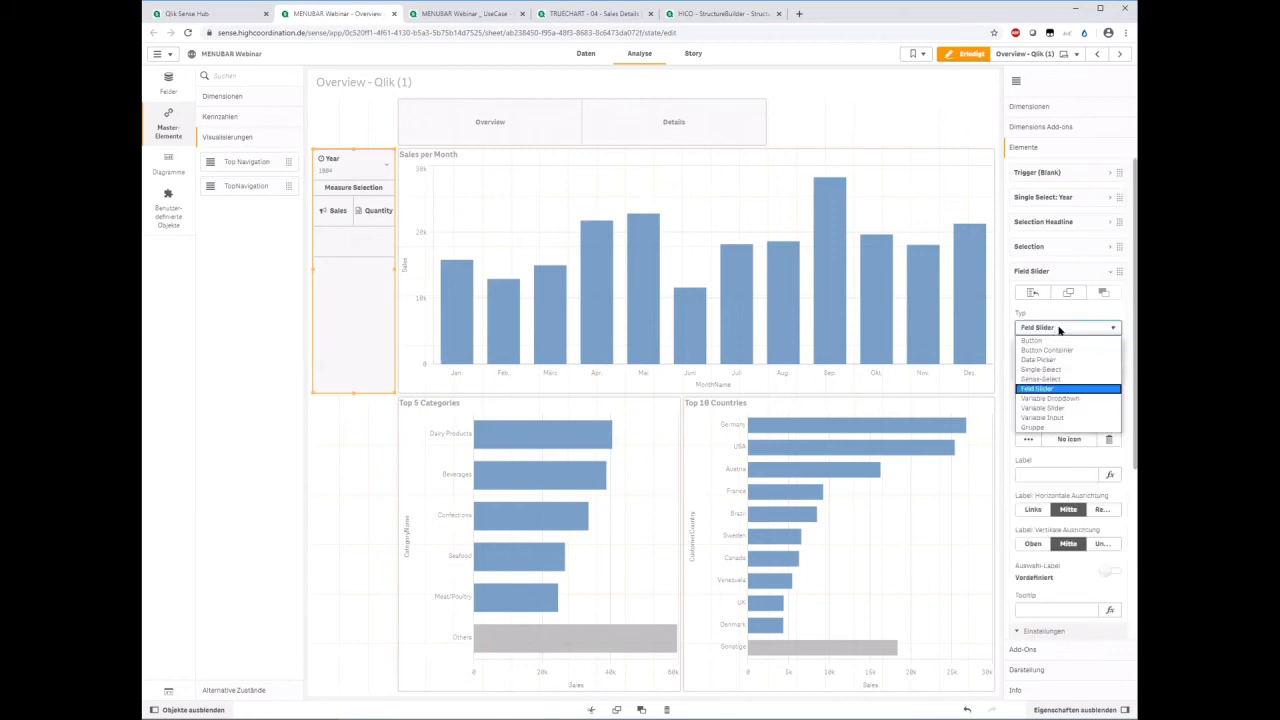
left_click(1045, 418)
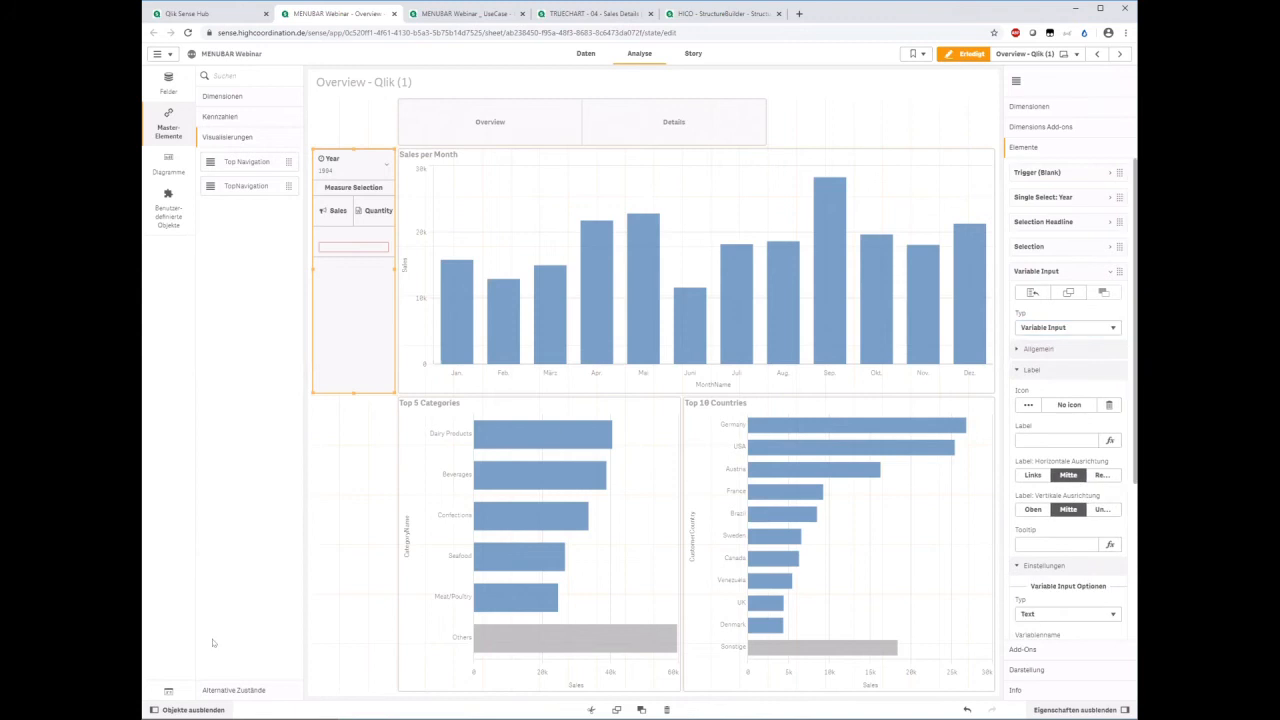
- Look up the app's variables and set the variable input to type Numerisch with variable name v_test
left_click(169, 690)
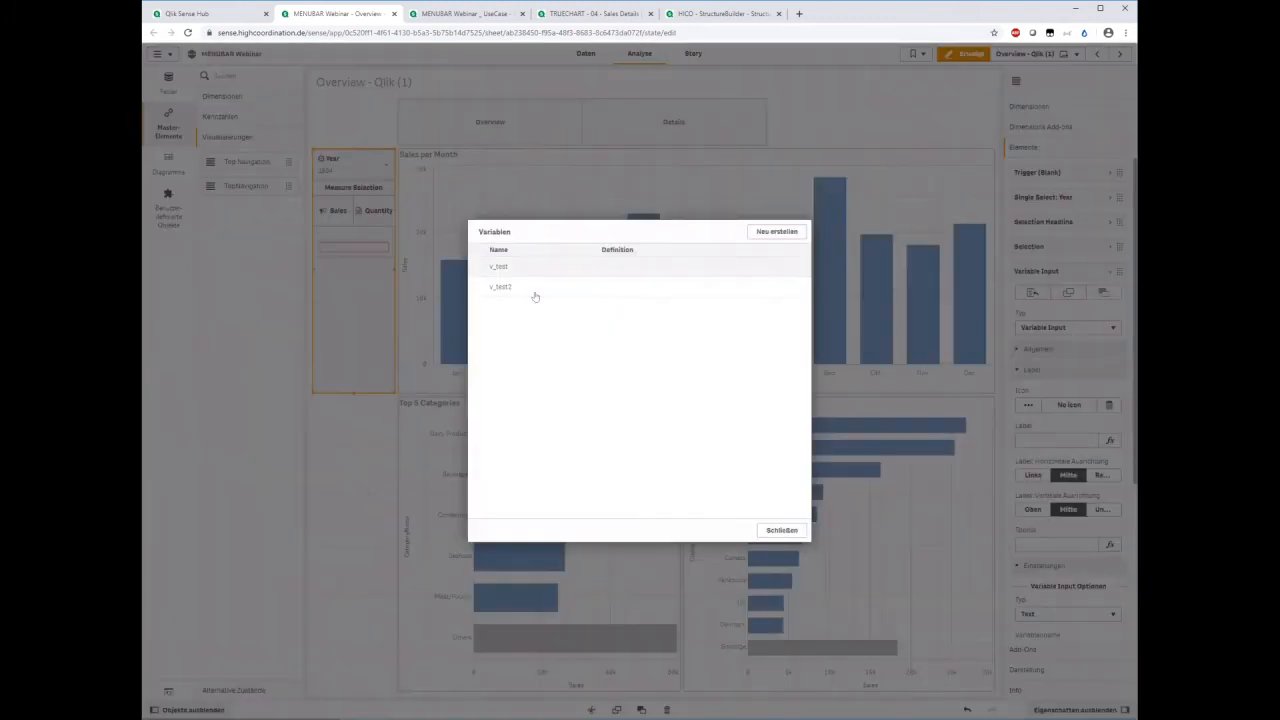
left_click(780, 530)
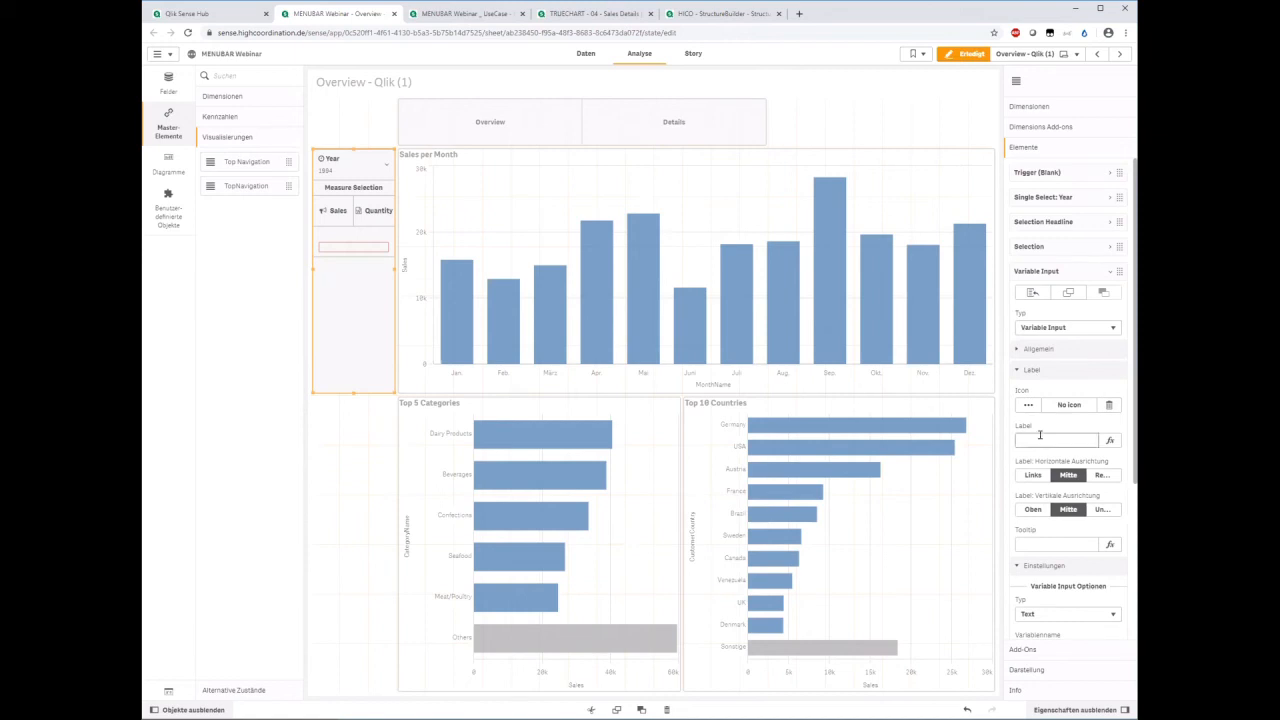
scroll(1040, 435, "down", 1)
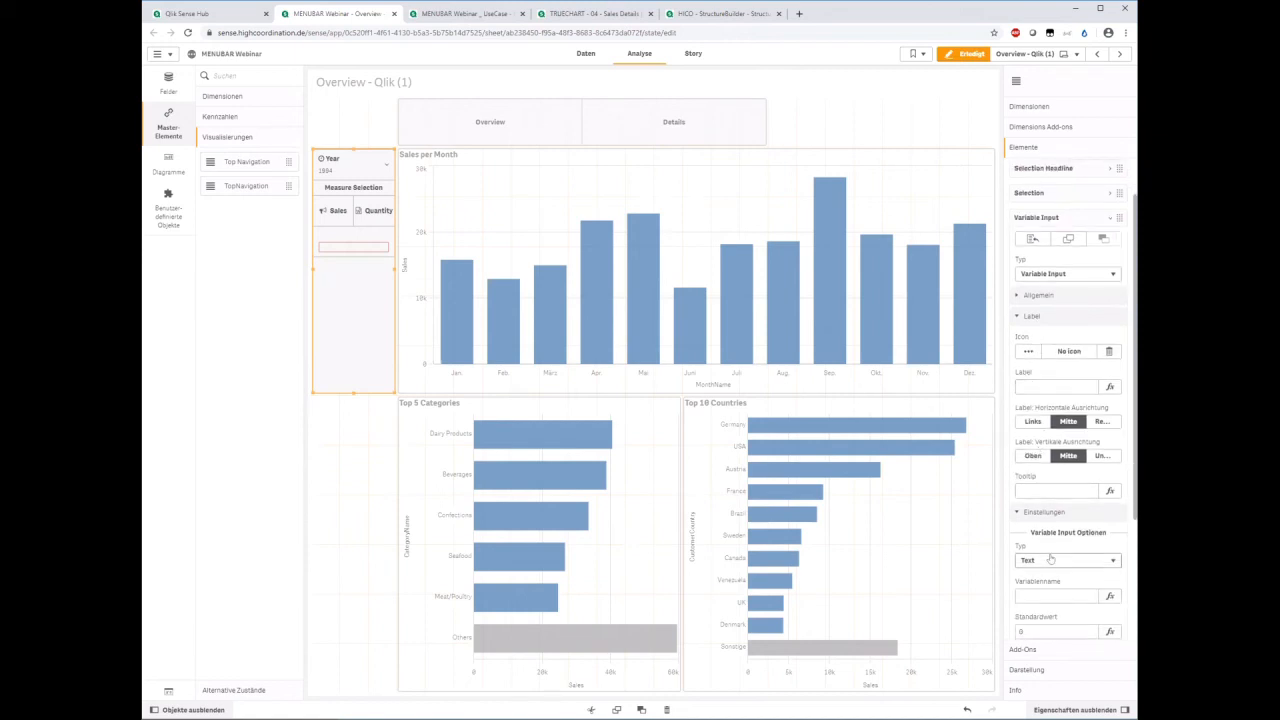
scroll(1035, 440, "down", 3)
left_click(1047, 383)
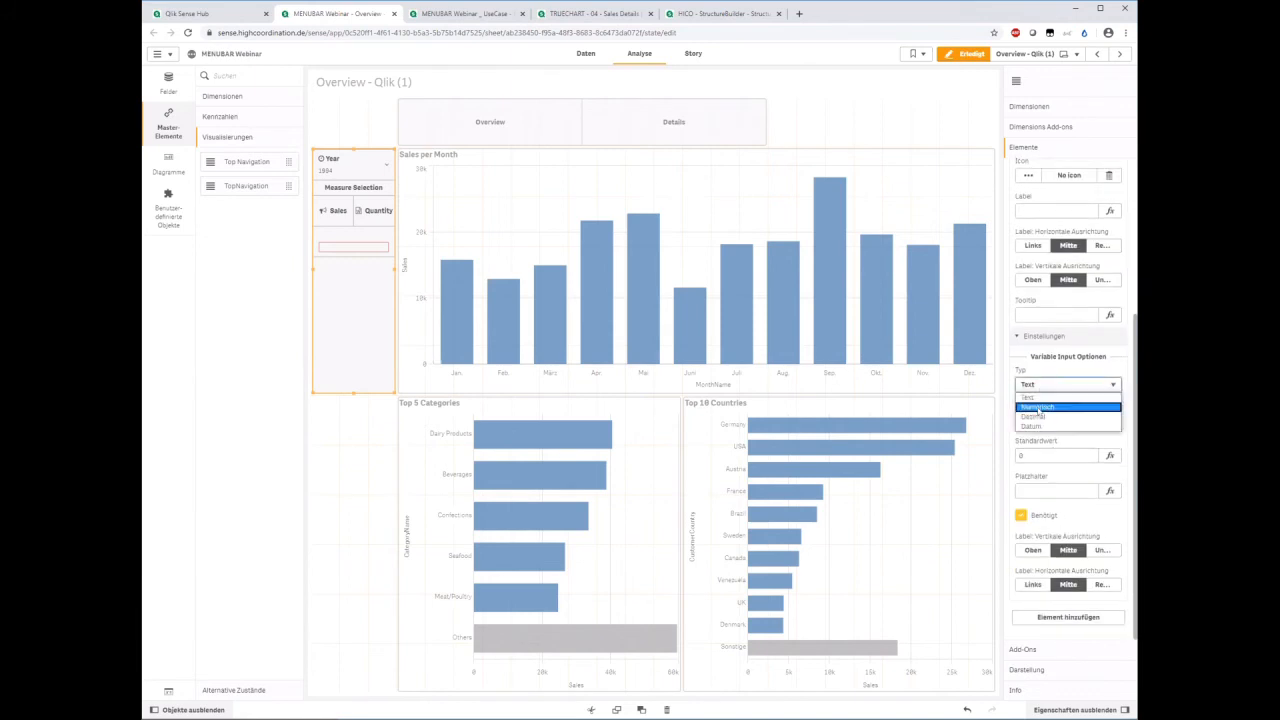
left_click(1040, 408)
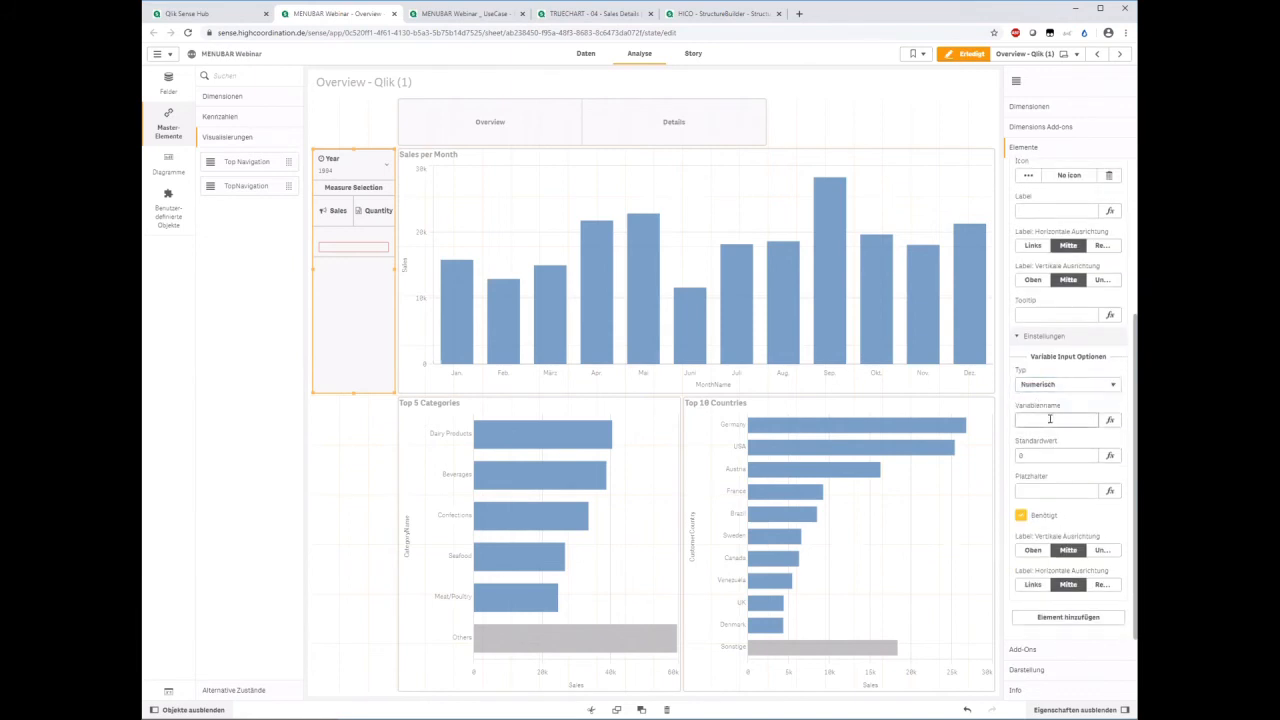
left_click(1035, 414)
type("v_test")
key("Tab")
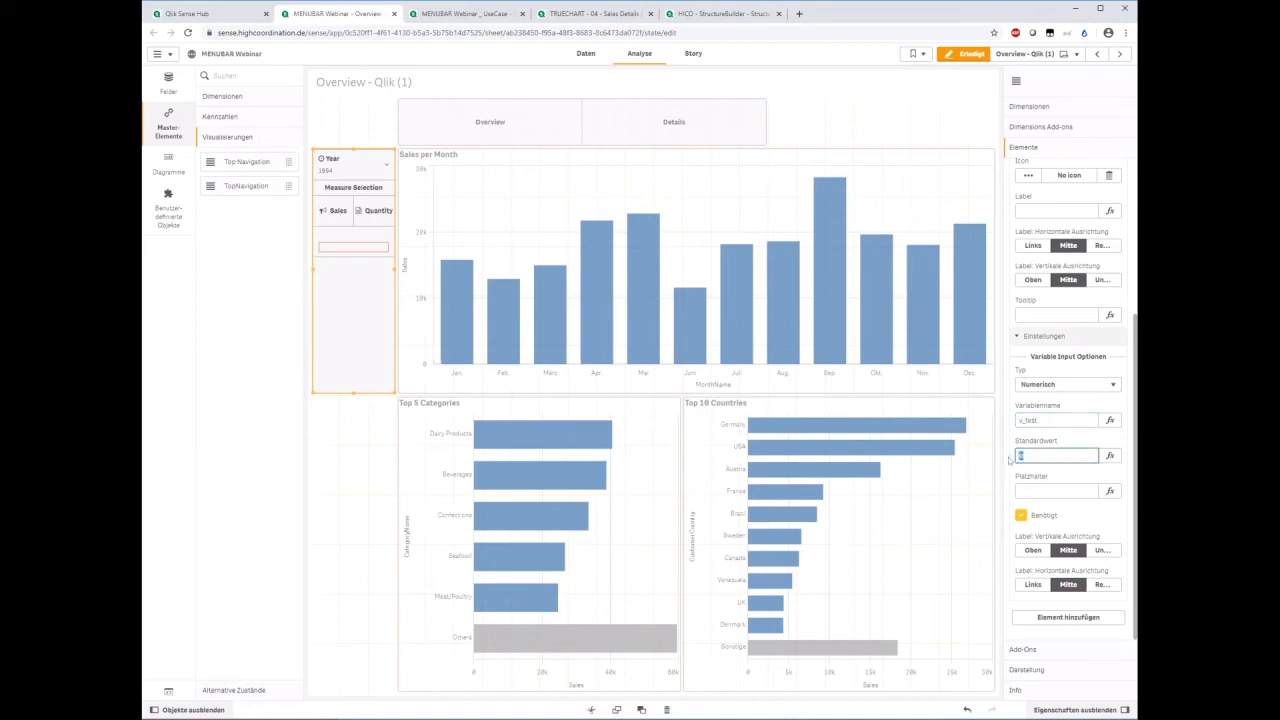
key("Return")
- Change the Sales measure of the Sales per Month chart to Sum(Value) / v_test and finish editing the sheet
left_click(752, 177)
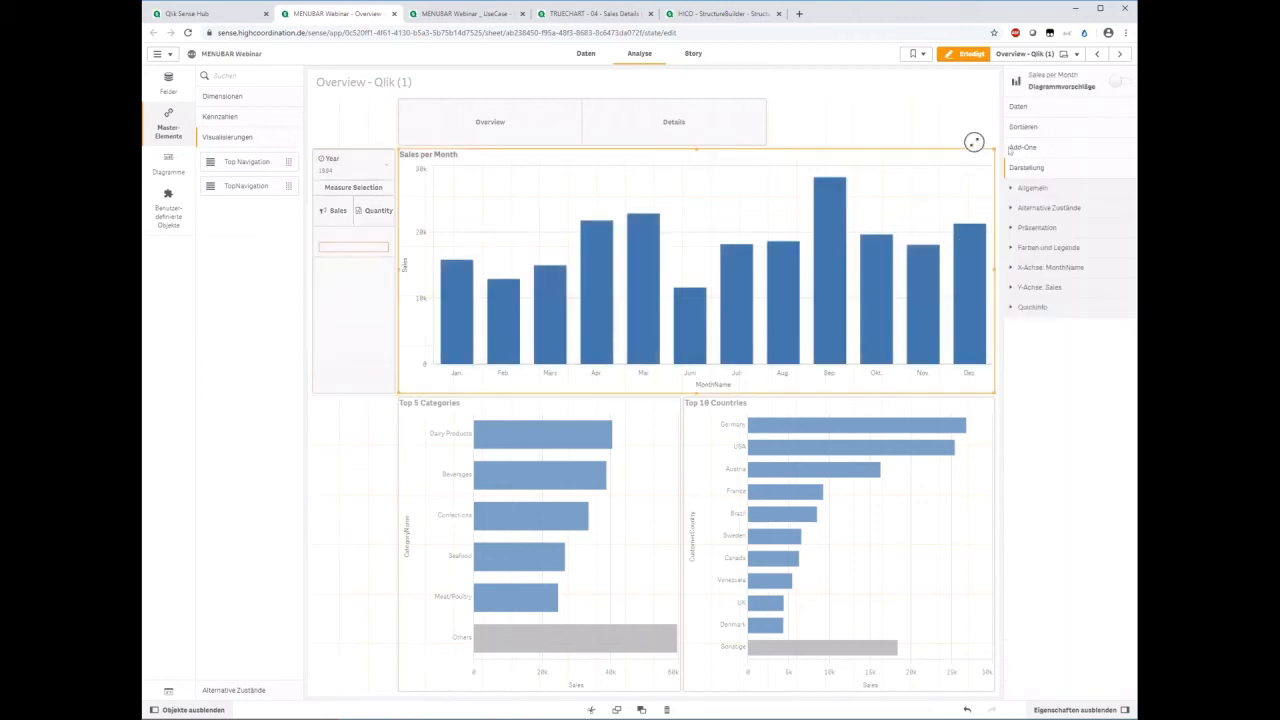
left_click(1028, 108)
left_click(1040, 287)
left_click(1072, 318)
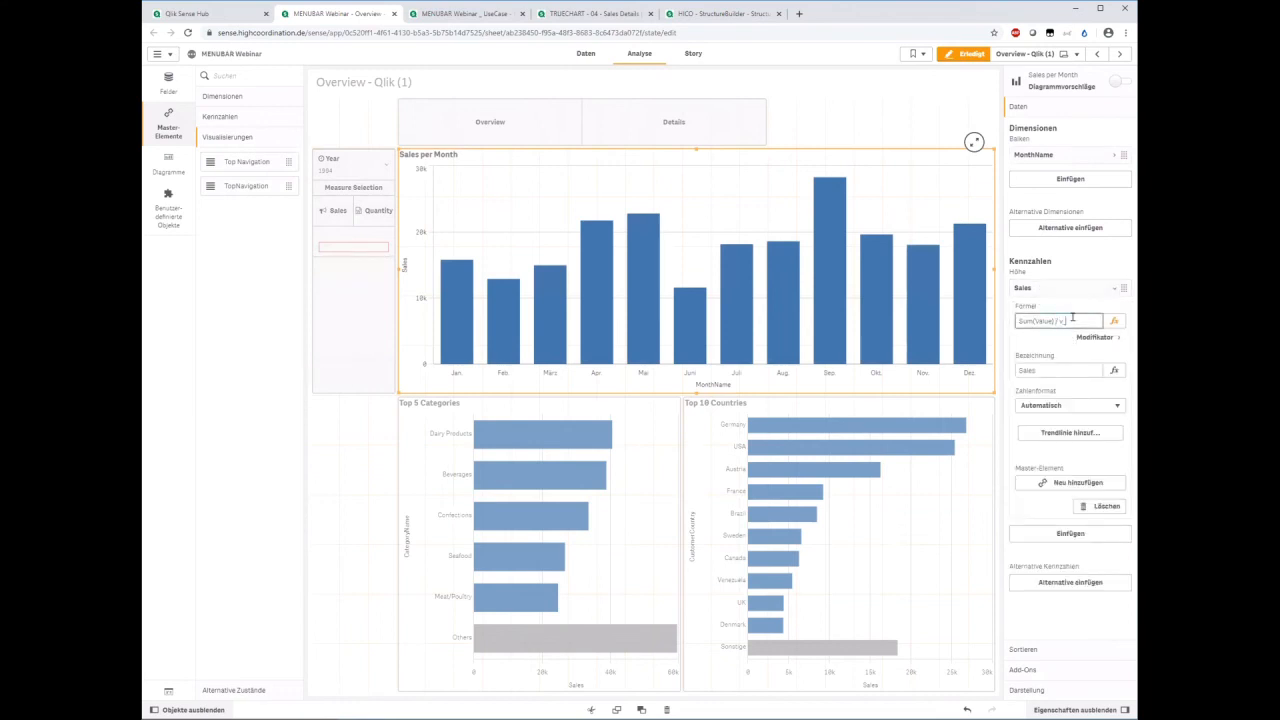
type("/ v_test")
key("Return")
left_click(964, 53)
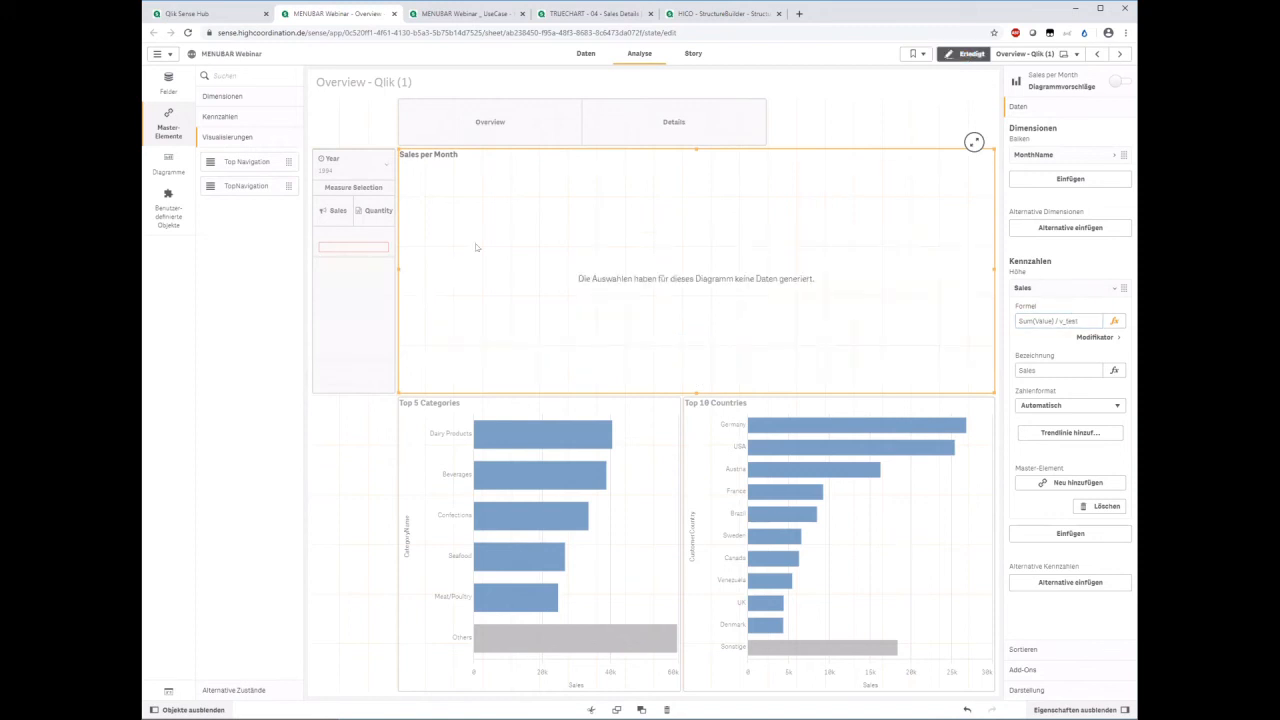
- Test the menubar's variable input by entering 10, 100 and finally 50 as the divisor for Sales per Month
left_click(189, 259)
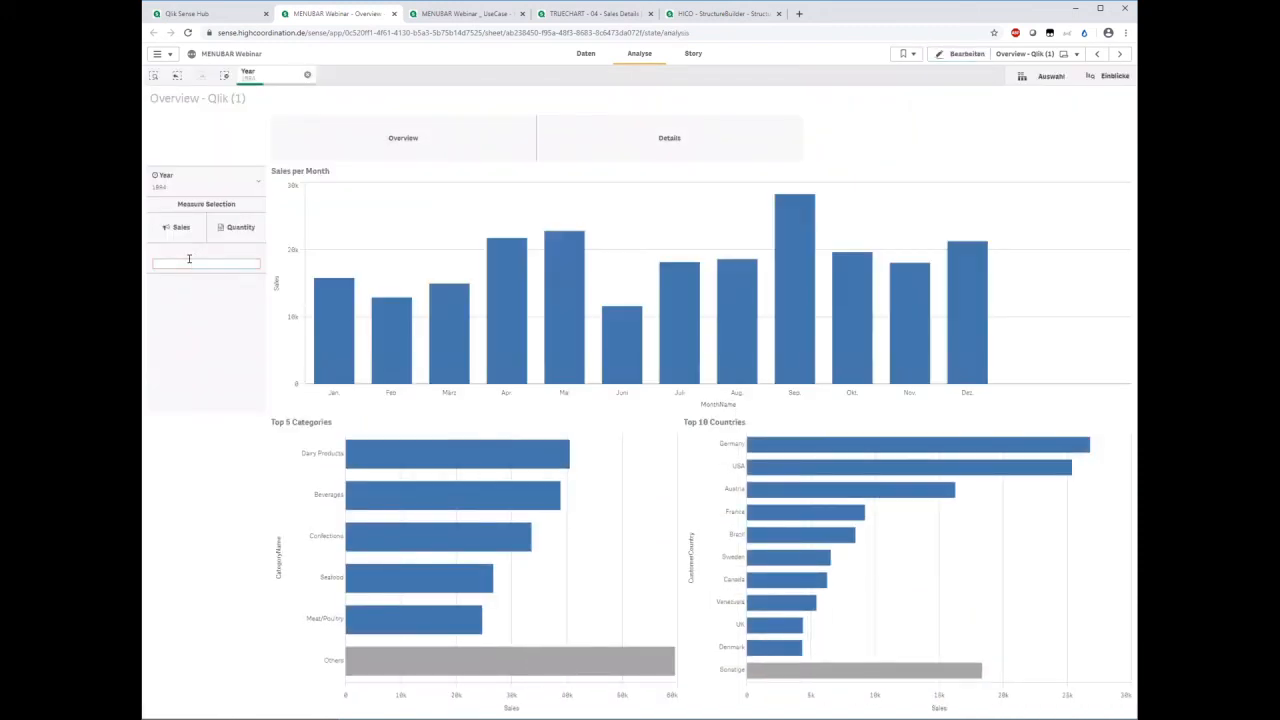
type("10")
key("Return")
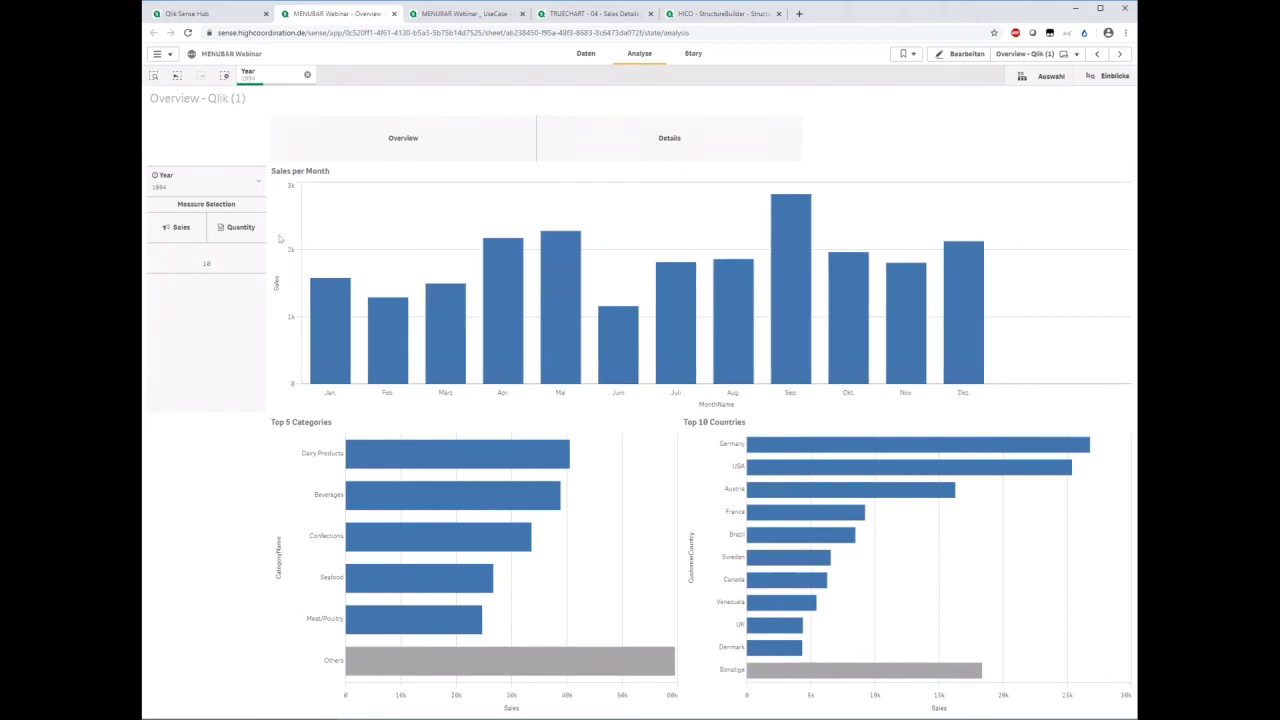
left_click(222, 259)
double_click(199, 259)
type("100")
key("Return")
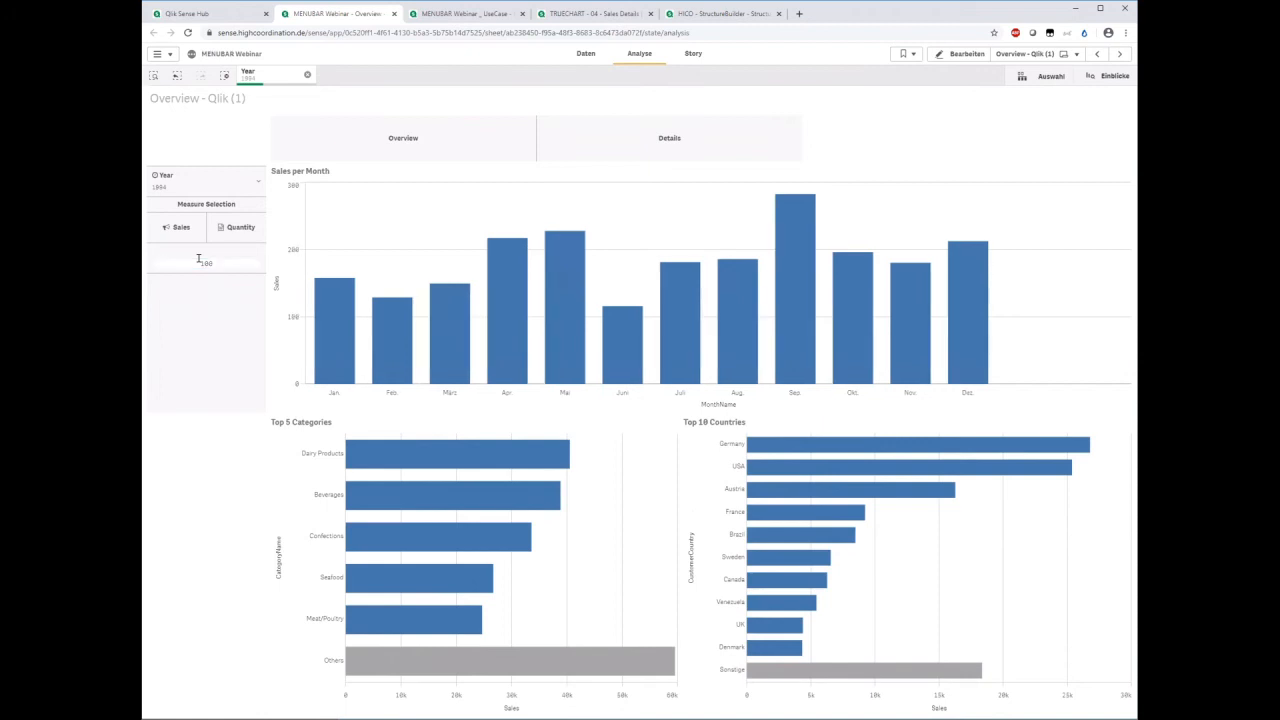
double_click(199, 259)
type("50")
key("Return")
left_click(225, 259)
- Resume editing the sheet and open the side menubar's ValueType dimension settings
left_click(960, 53)
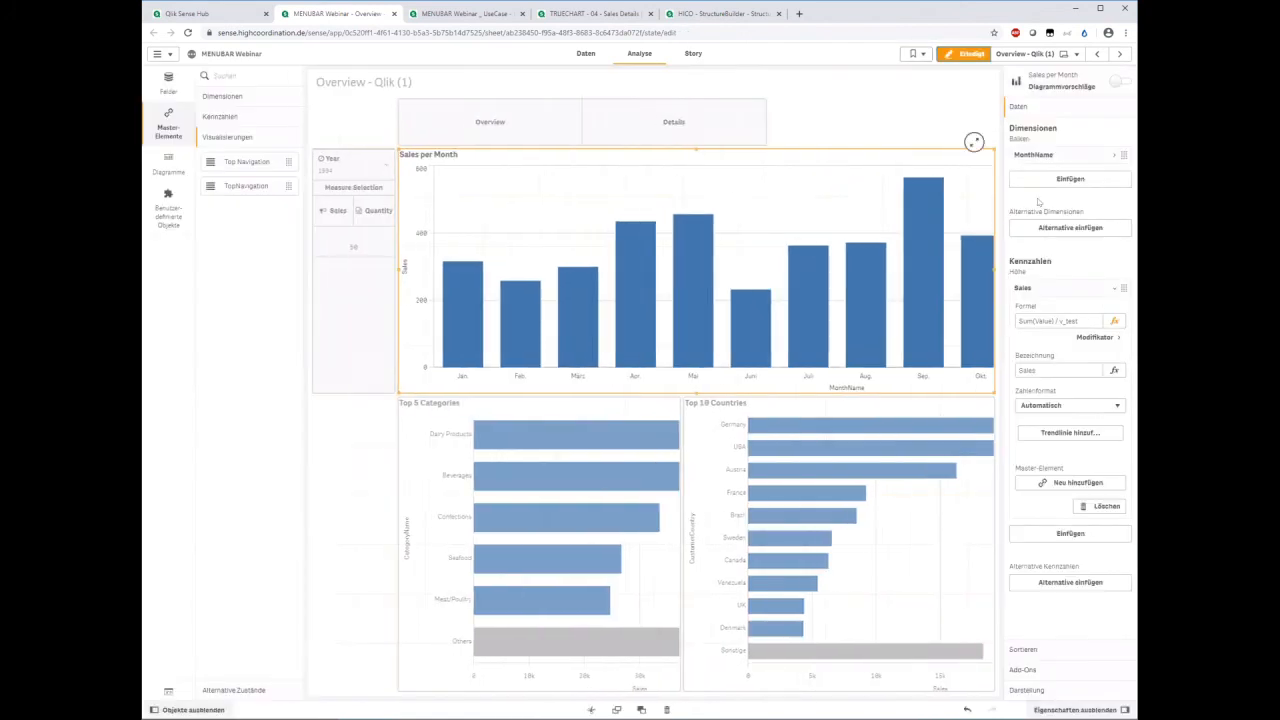
left_click(354, 300)
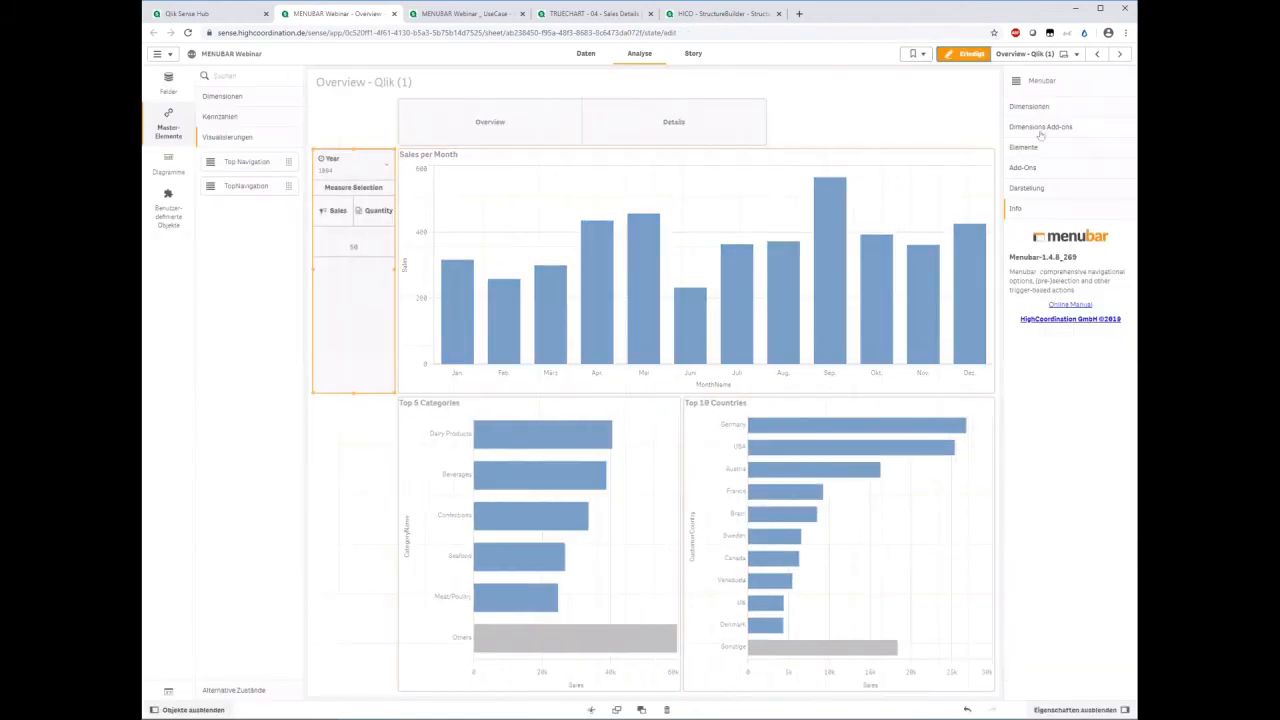
left_click(1038, 108)
left_click(1036, 168)
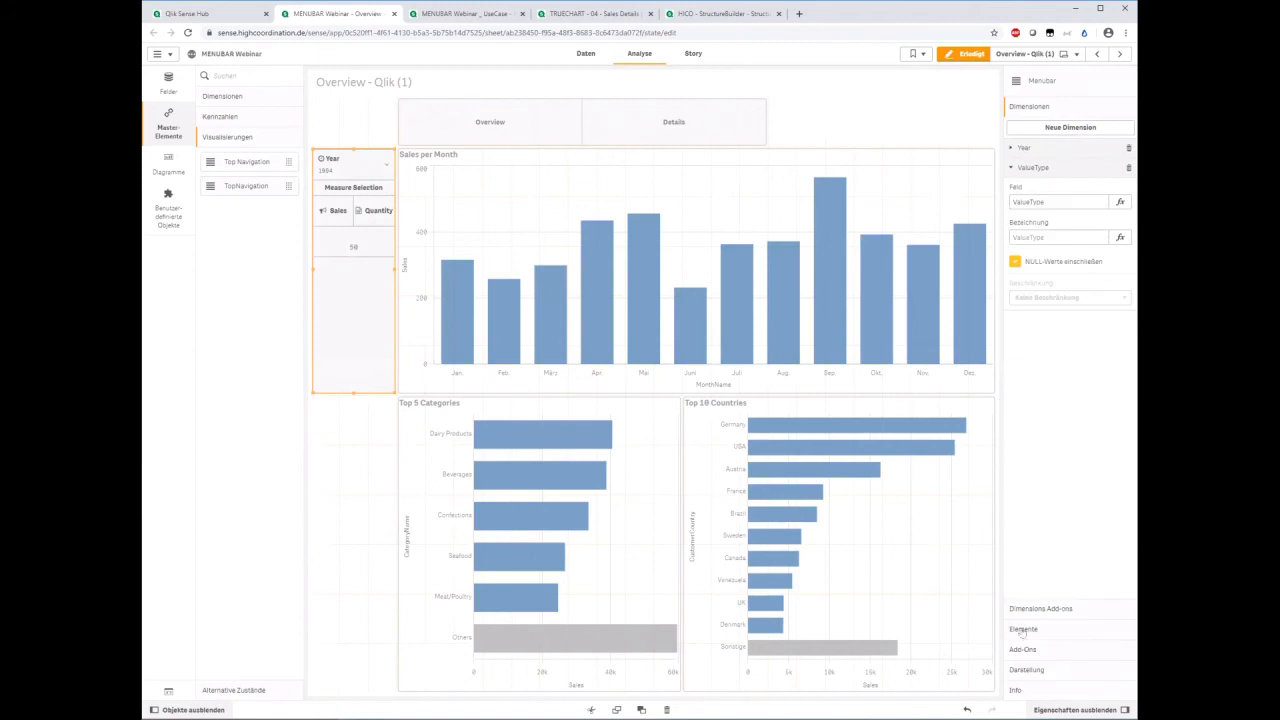
- Add a new element to the side menubar and set its type to Variable Slider
left_click(1023, 629)
left_click(1023, 267)
left_click(1048, 298)
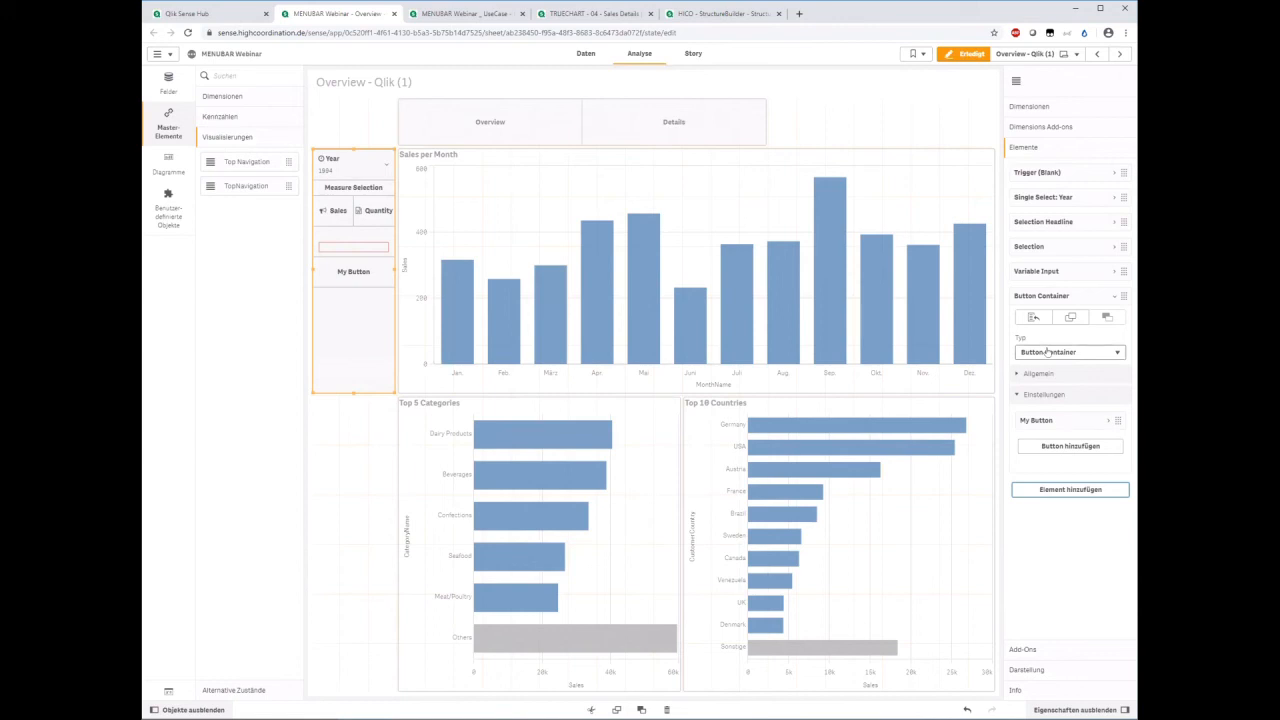
left_click(1048, 351)
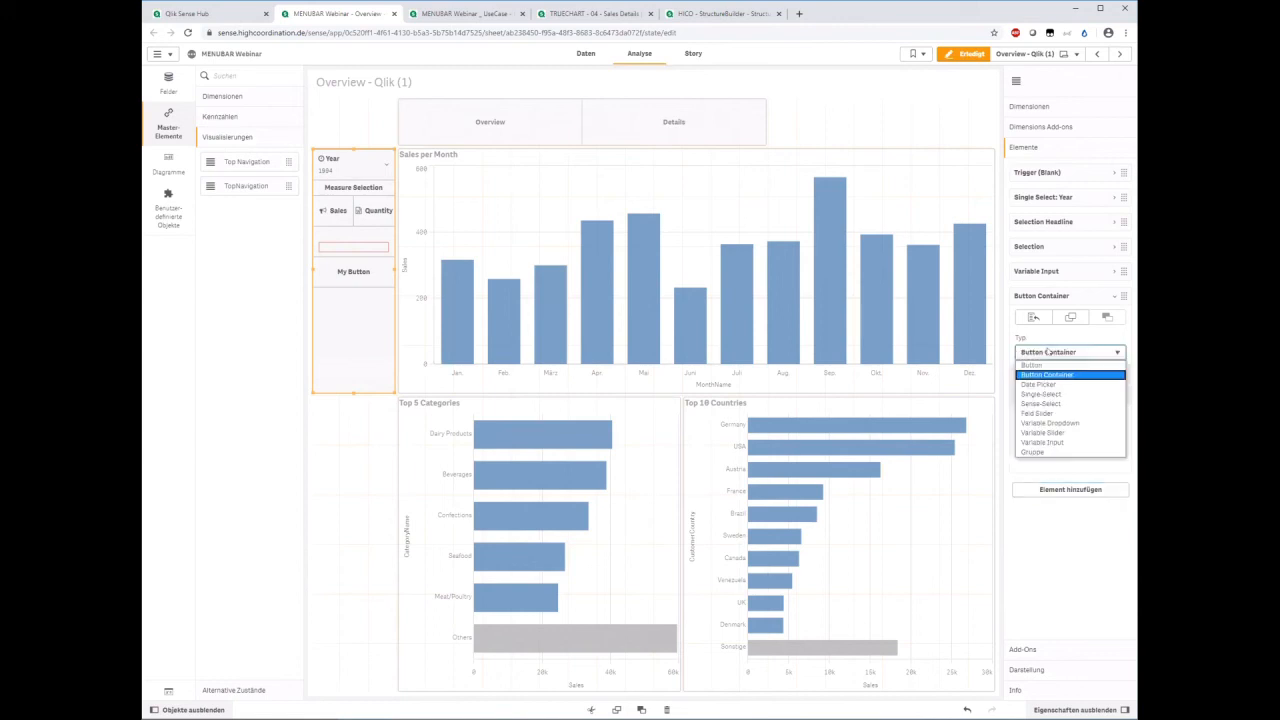
left_click(1062, 433)
left_click(1030, 395)
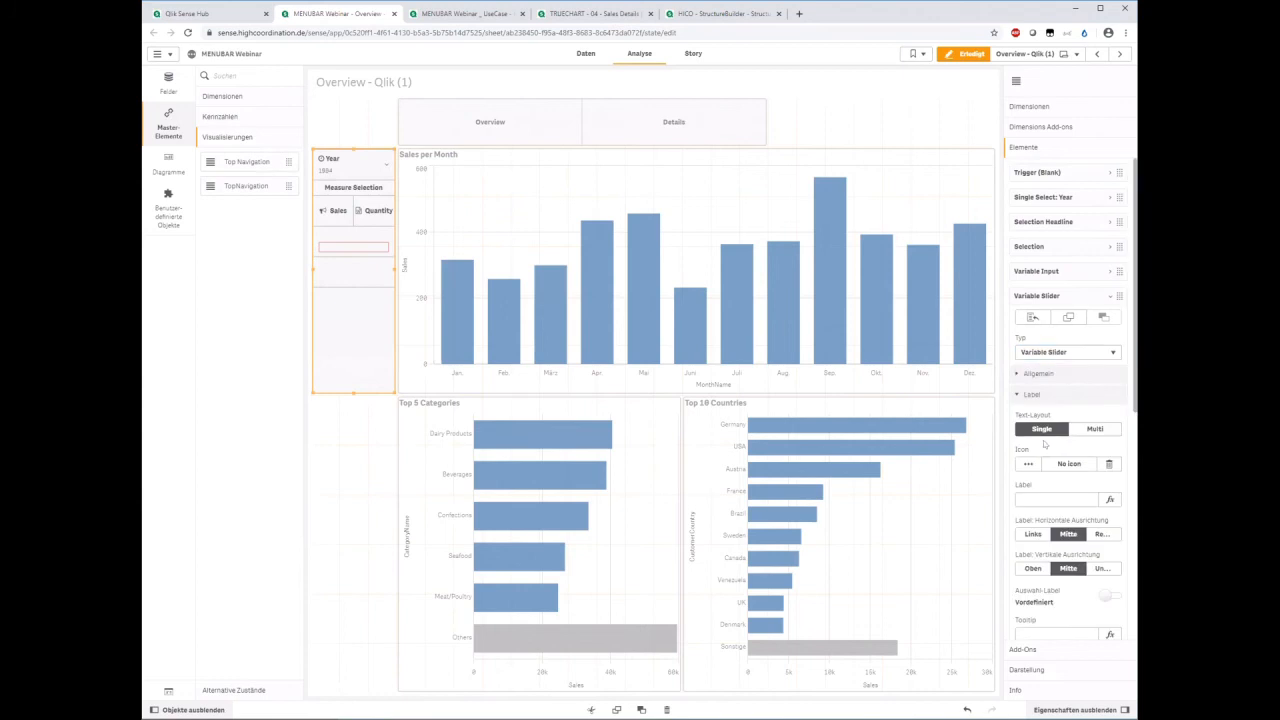
- Configure the variable slider as type Single with data type Numerisch and variable name v_test2
left_click(1038, 378)
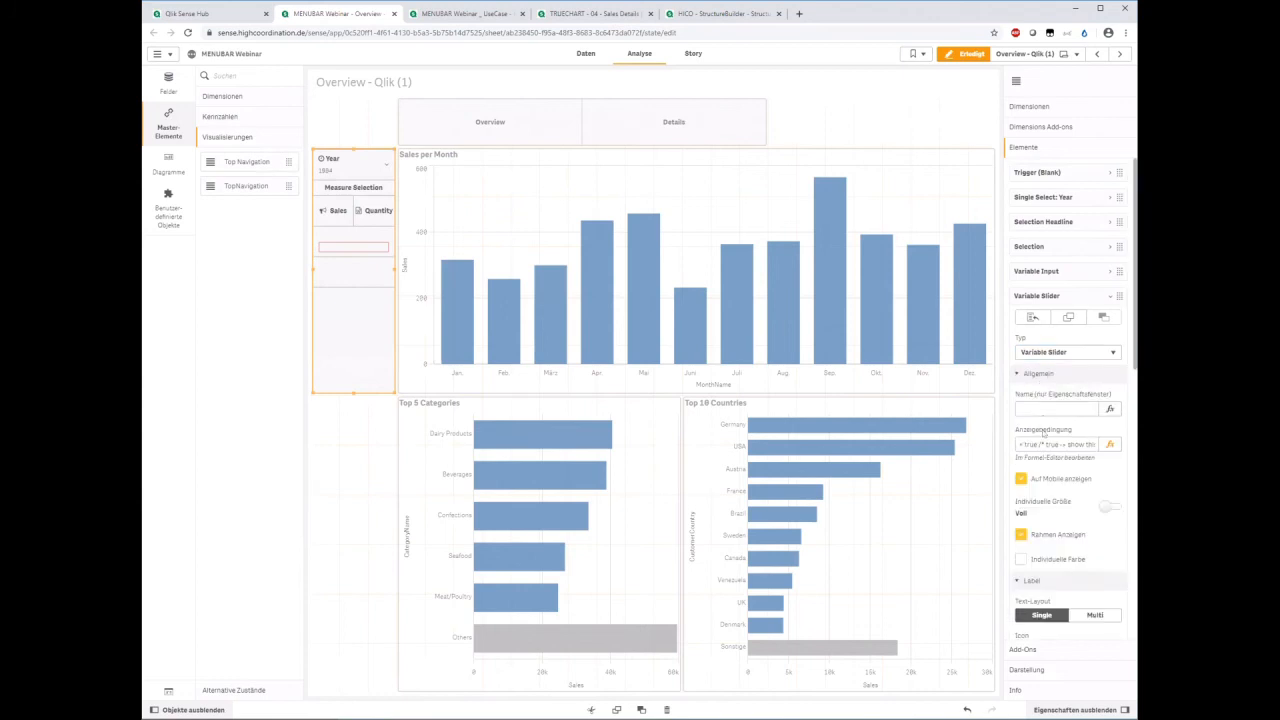
scroll(1040, 430, "down", 2)
left_click(1046, 270)
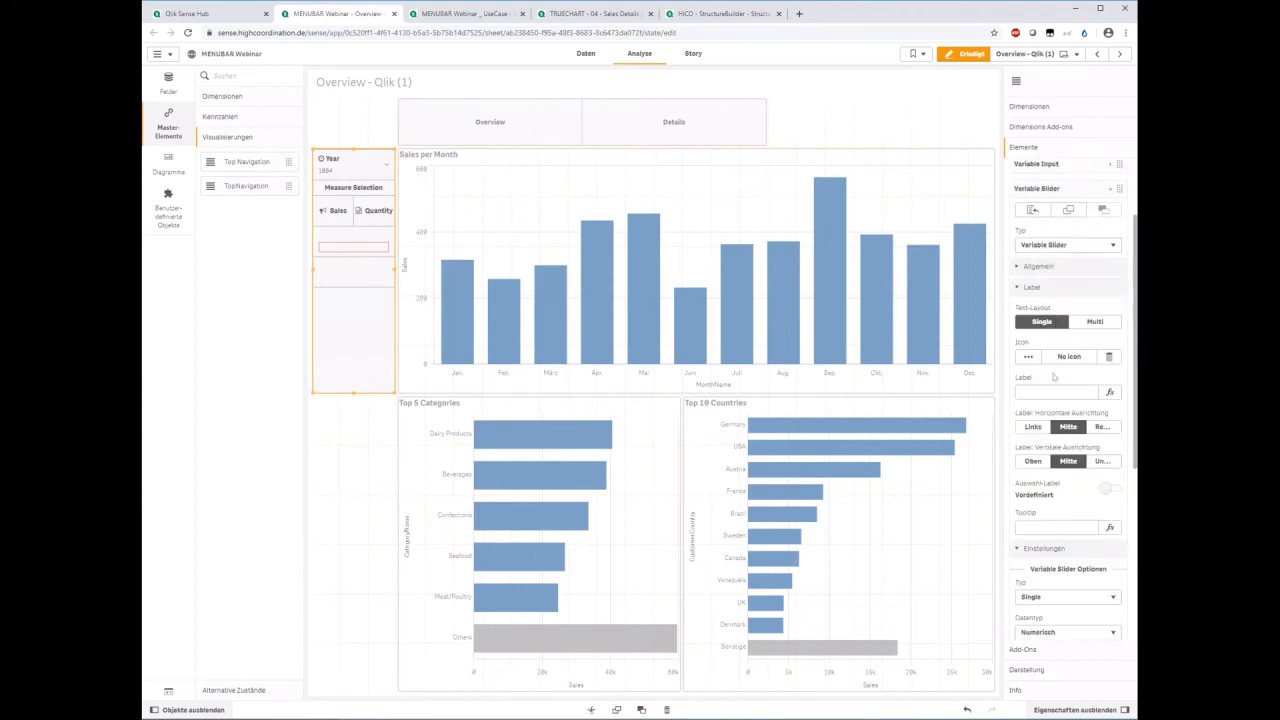
scroll(1055, 436, "down", 2)
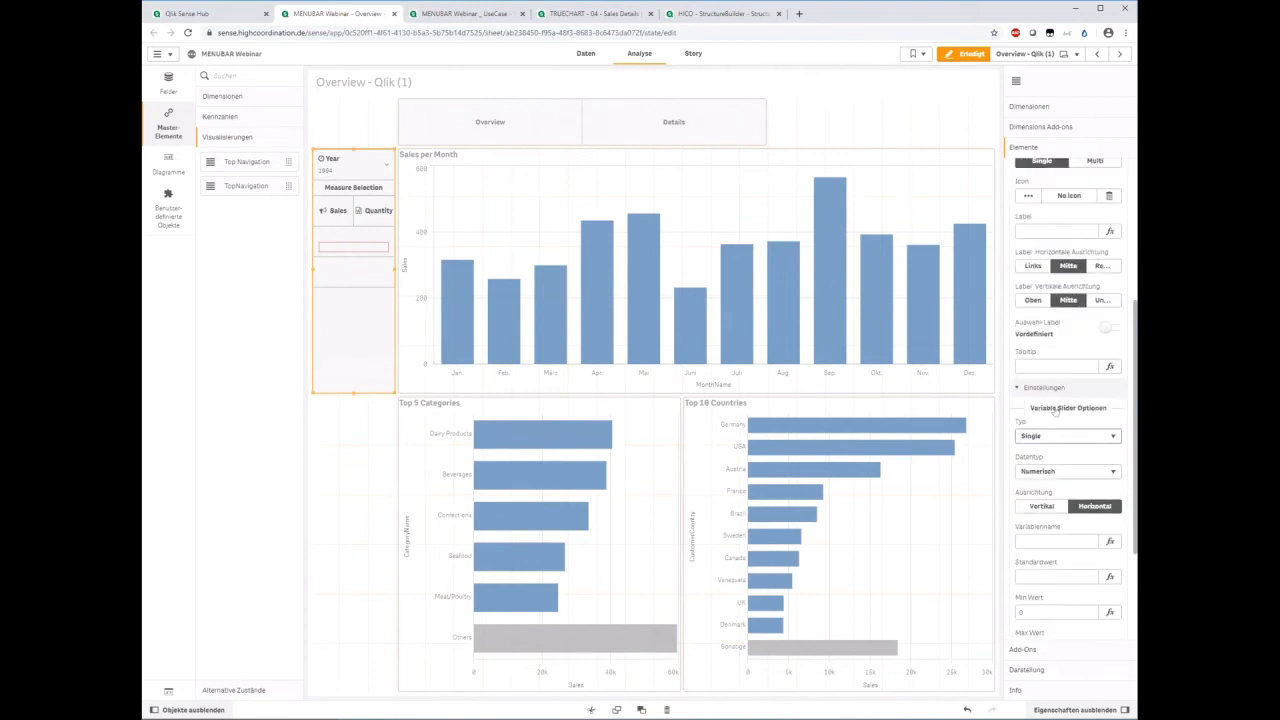
scroll(1055, 415, "down", 2)
left_click(1062, 381)
left_click(1045, 397)
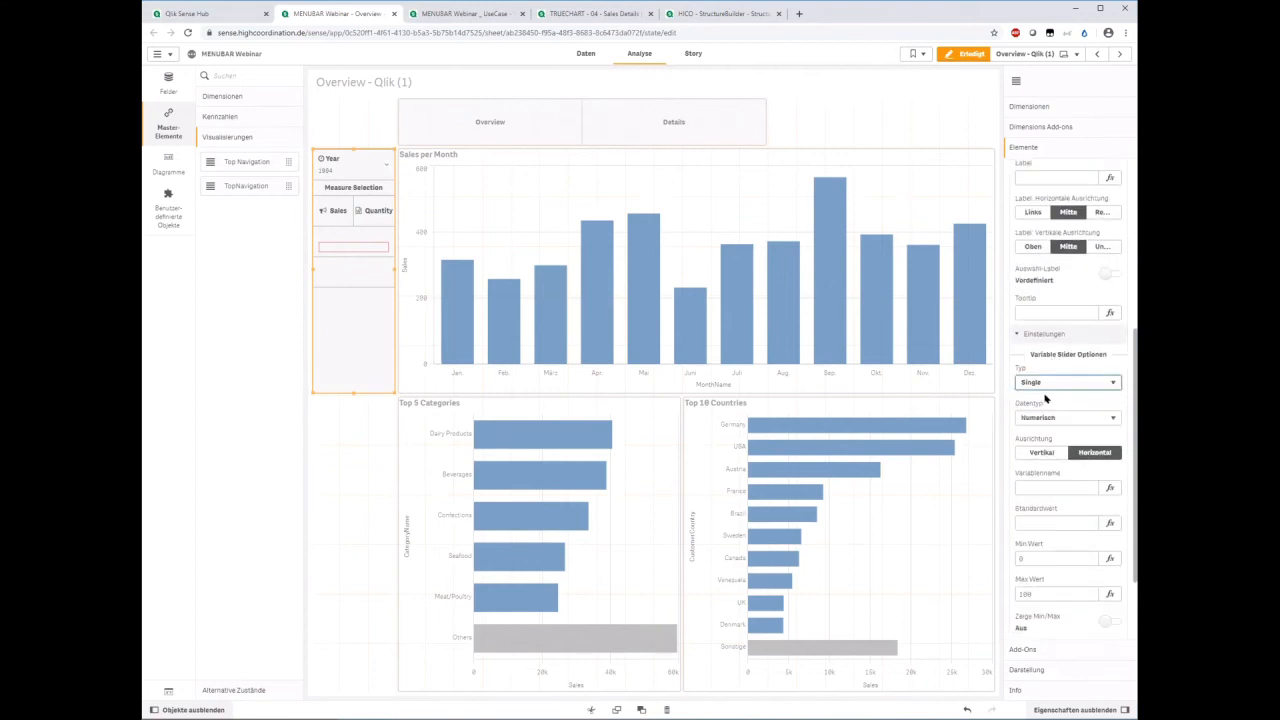
left_click(1046, 419)
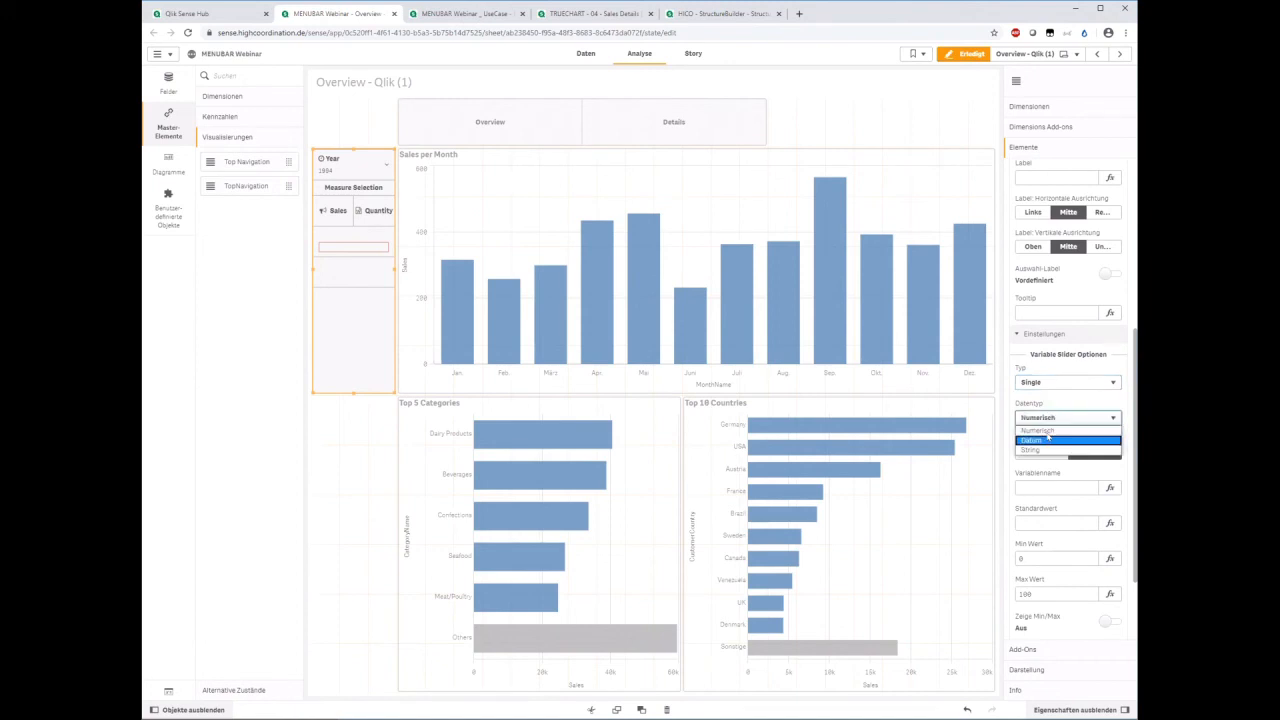
left_click(1046, 430)
scroll(1048, 420, "down", 2)
left_click(1042, 379)
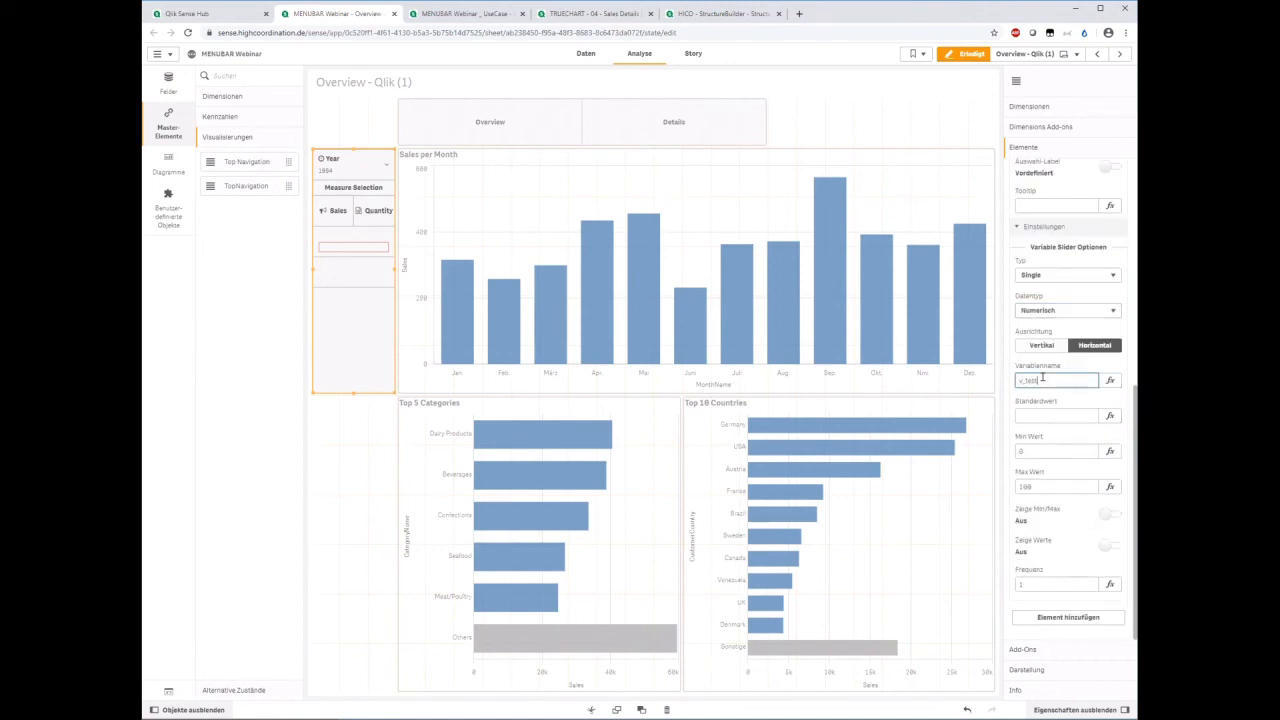
key("Return")
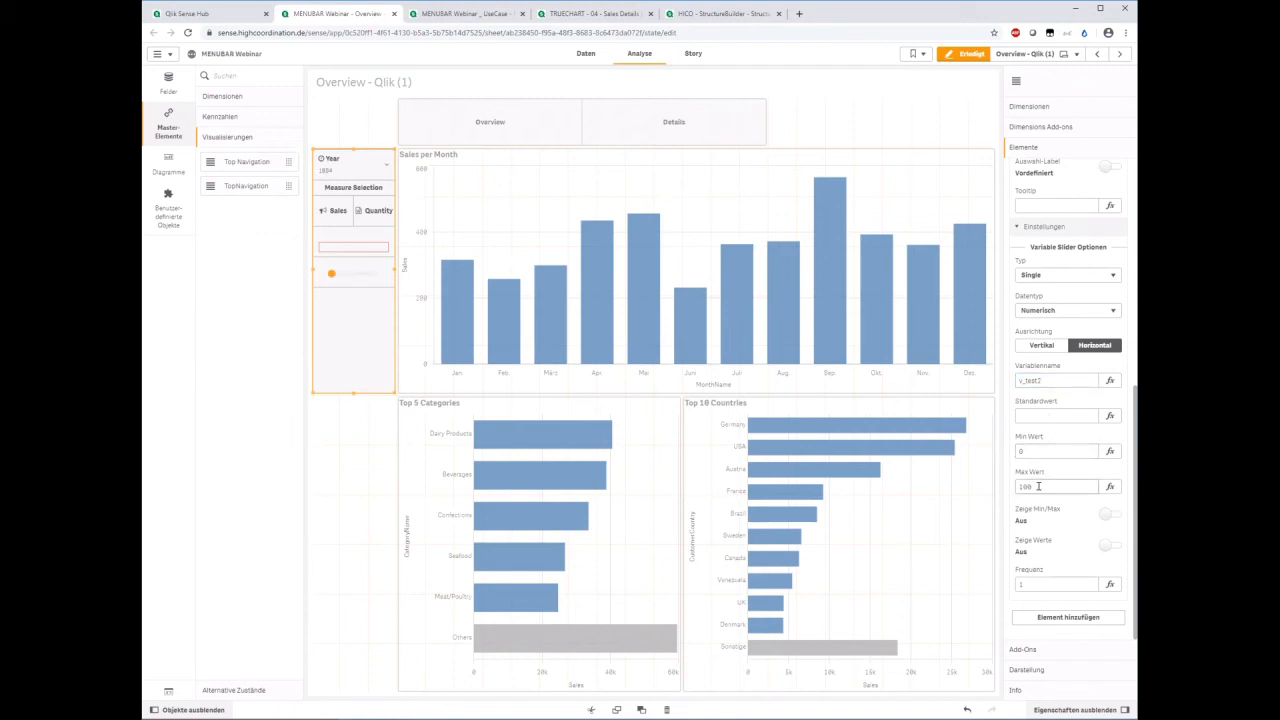
- Set the slider's default value to 50 and frequency to 10, and turn on its min/max display
left_click(1049, 413)
key("Return")
left_click(1104, 514)
left_click(1106, 546)
left_click(1106, 546)
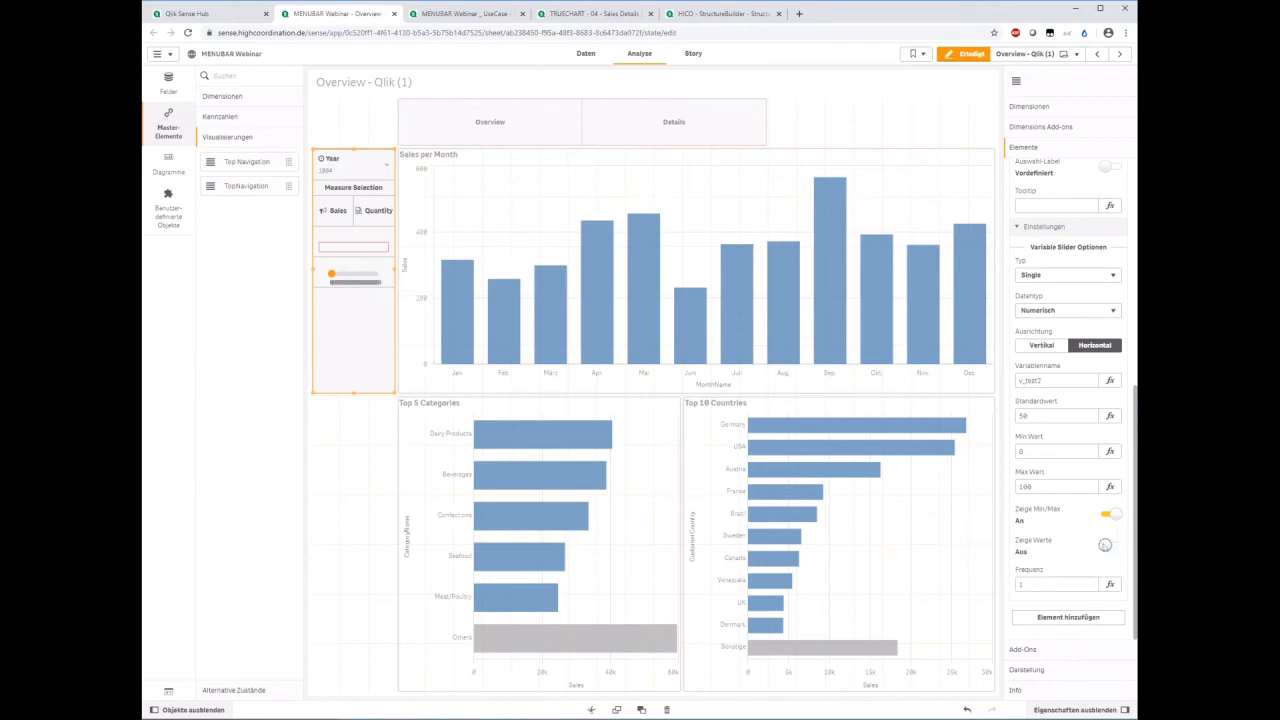
left_click(1035, 581)
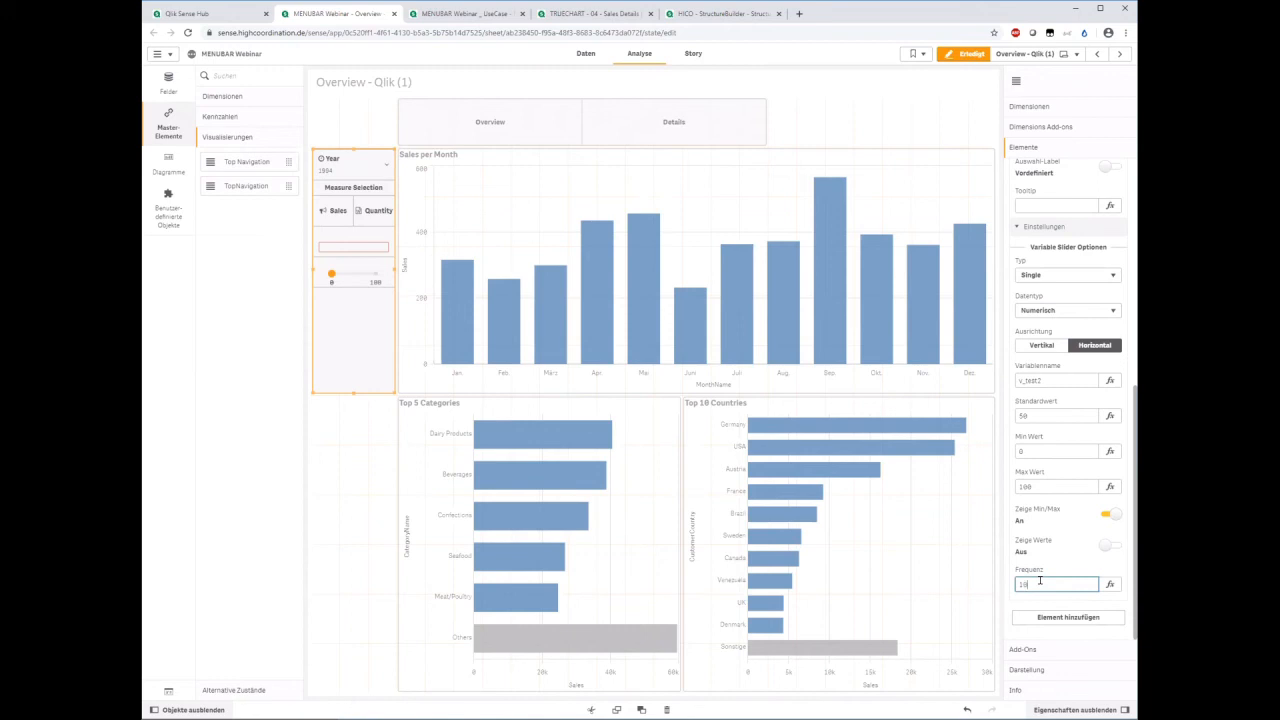
type("0")
key("Return")
- Test the variable slider outside edit mode by moving it to about 80, and resume editing the sheet
left_click(972, 55)
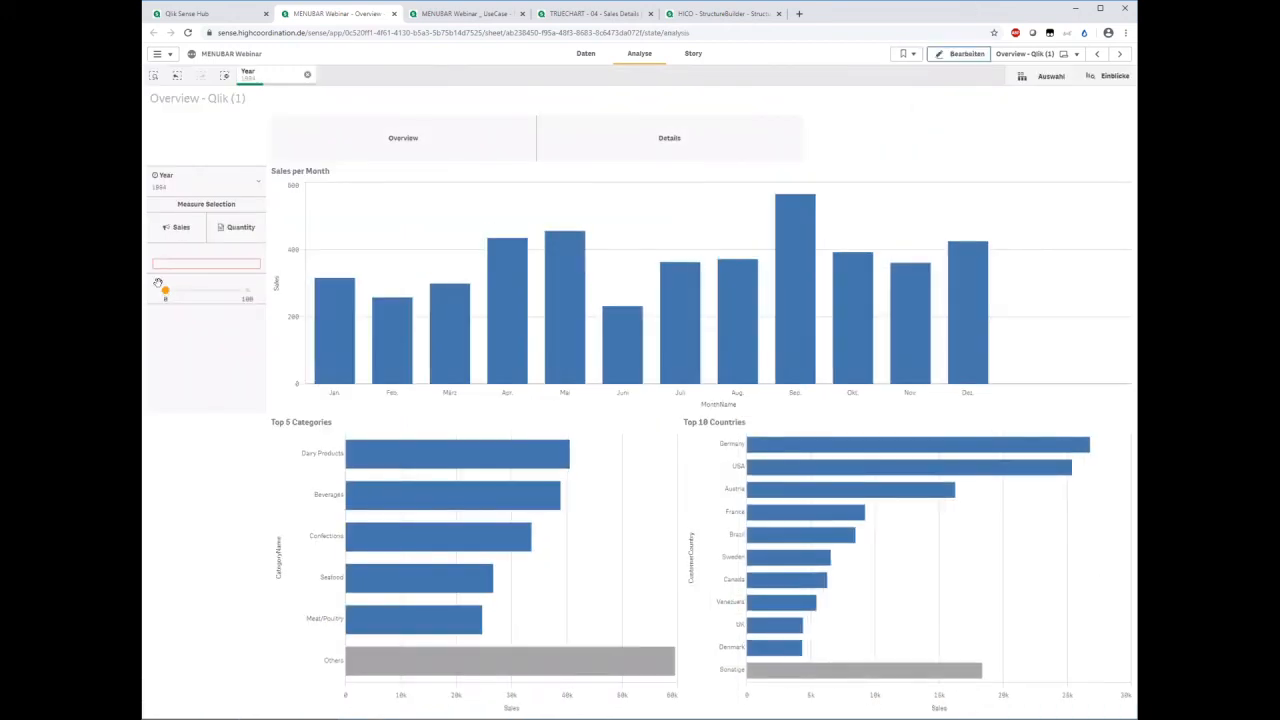
left_click_drag(165, 281, 221, 284)
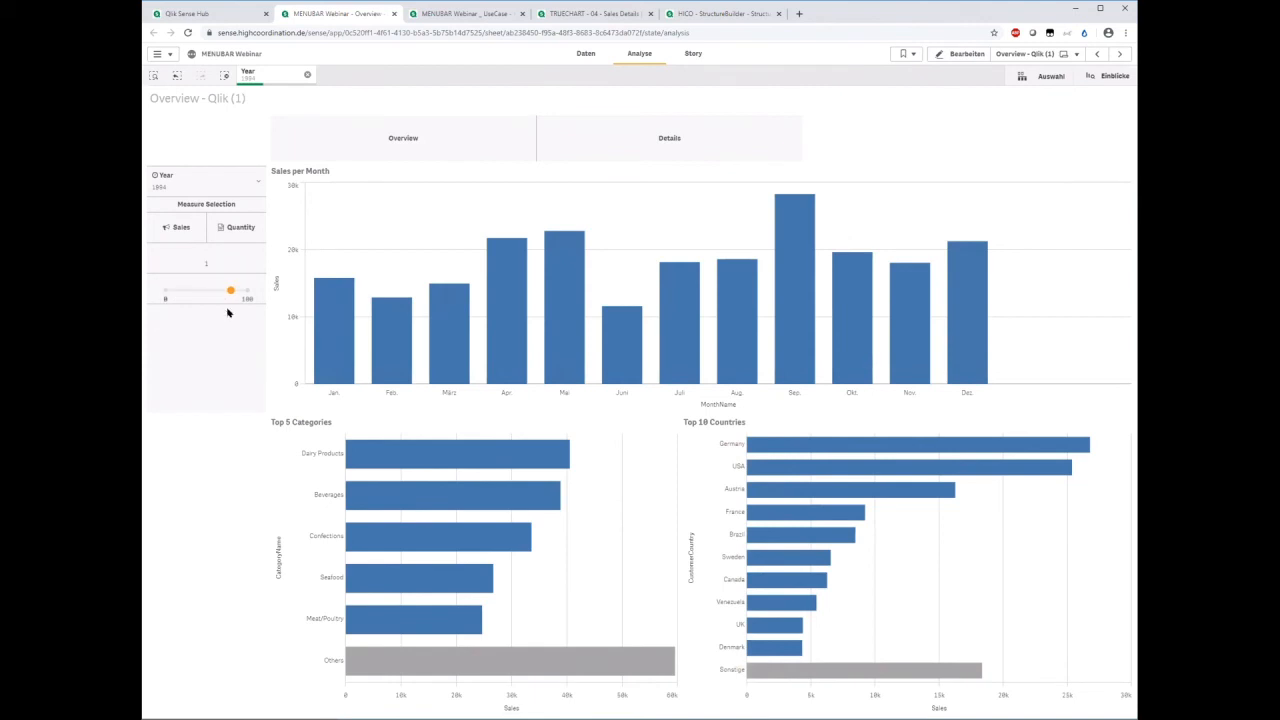
left_click(946, 52)
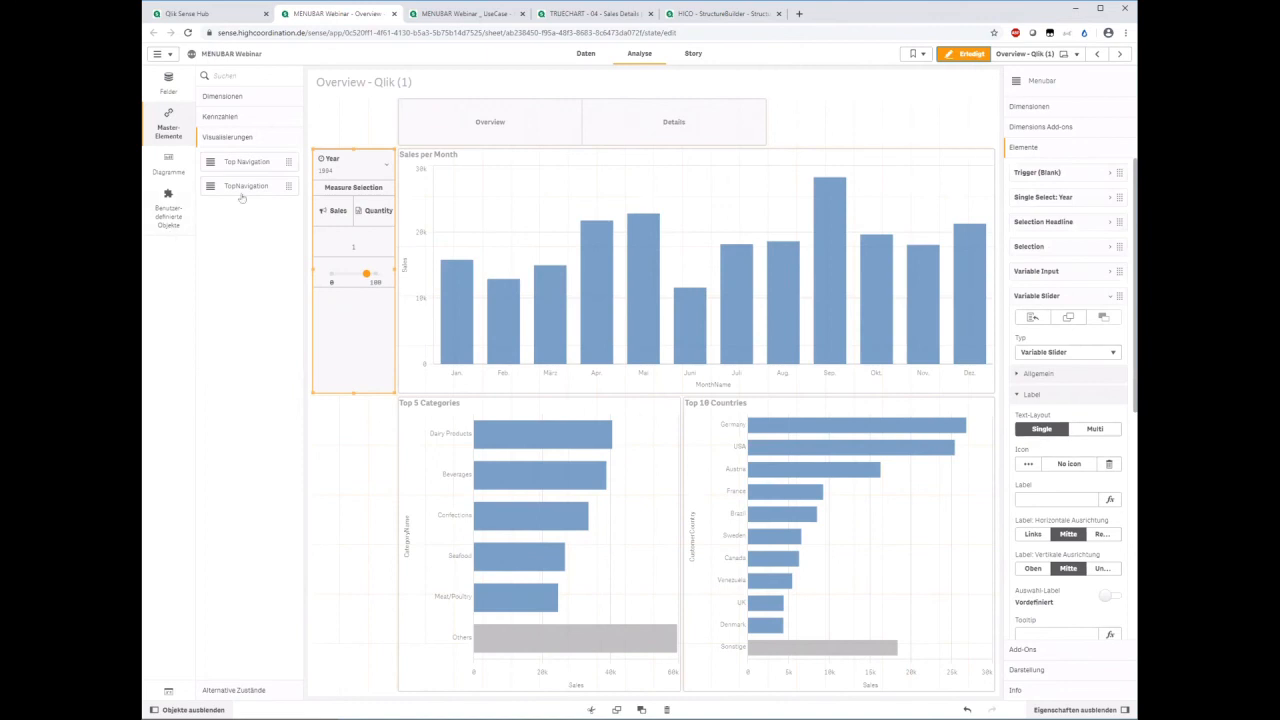
- Add a Text und Bild object in the empty area below the side menubar with the measure =v_test2
left_click(168, 163)
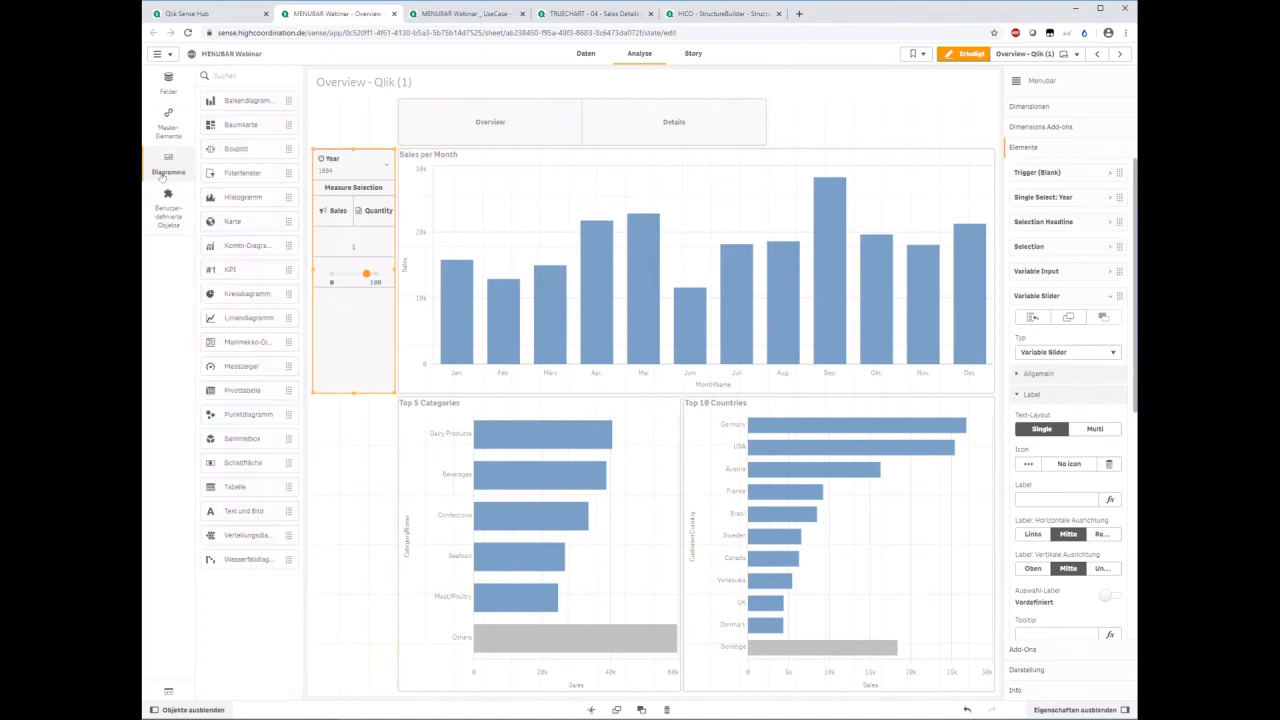
left_click_drag(336, 487, 350, 478)
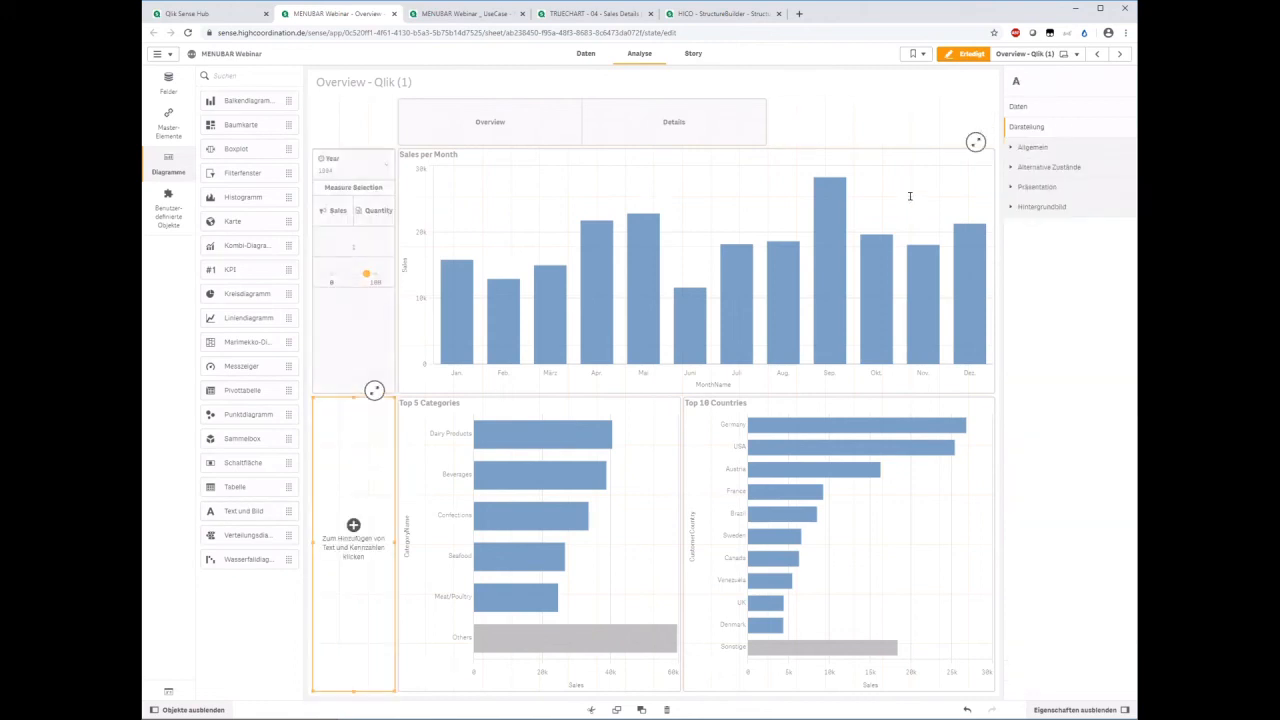
left_click(1052, 109)
left_click(1033, 152)
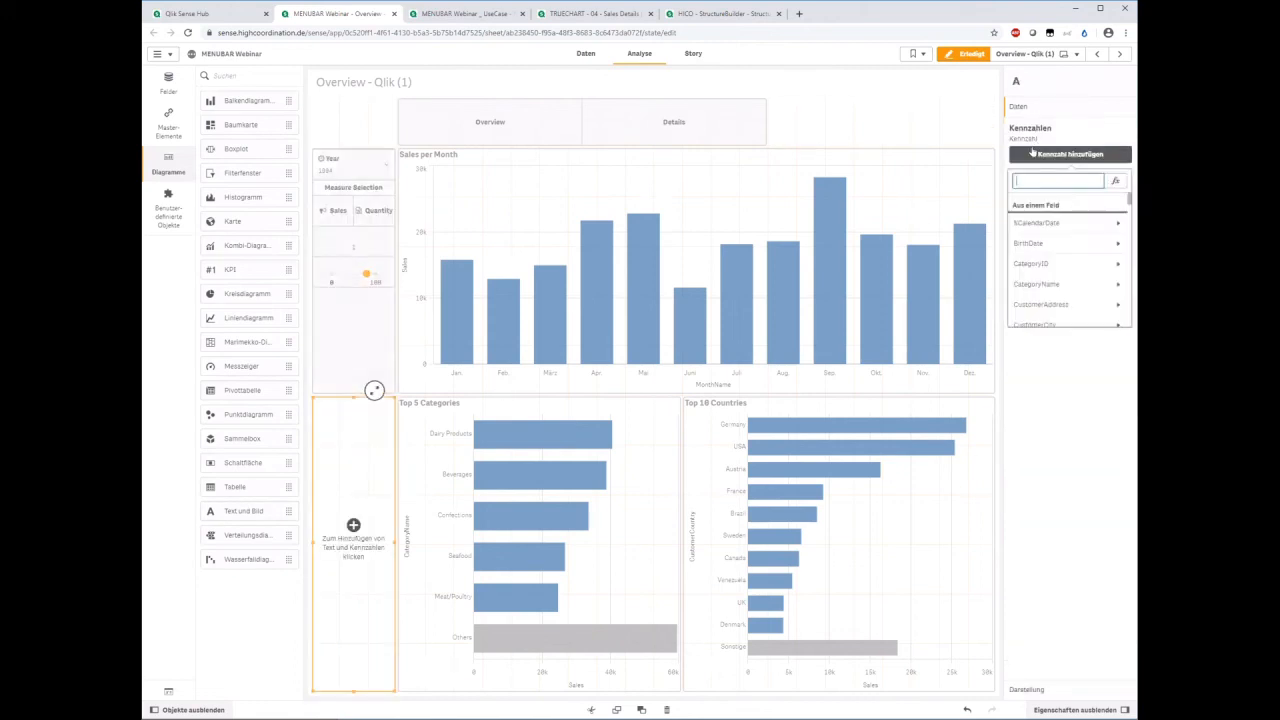
key("Return")
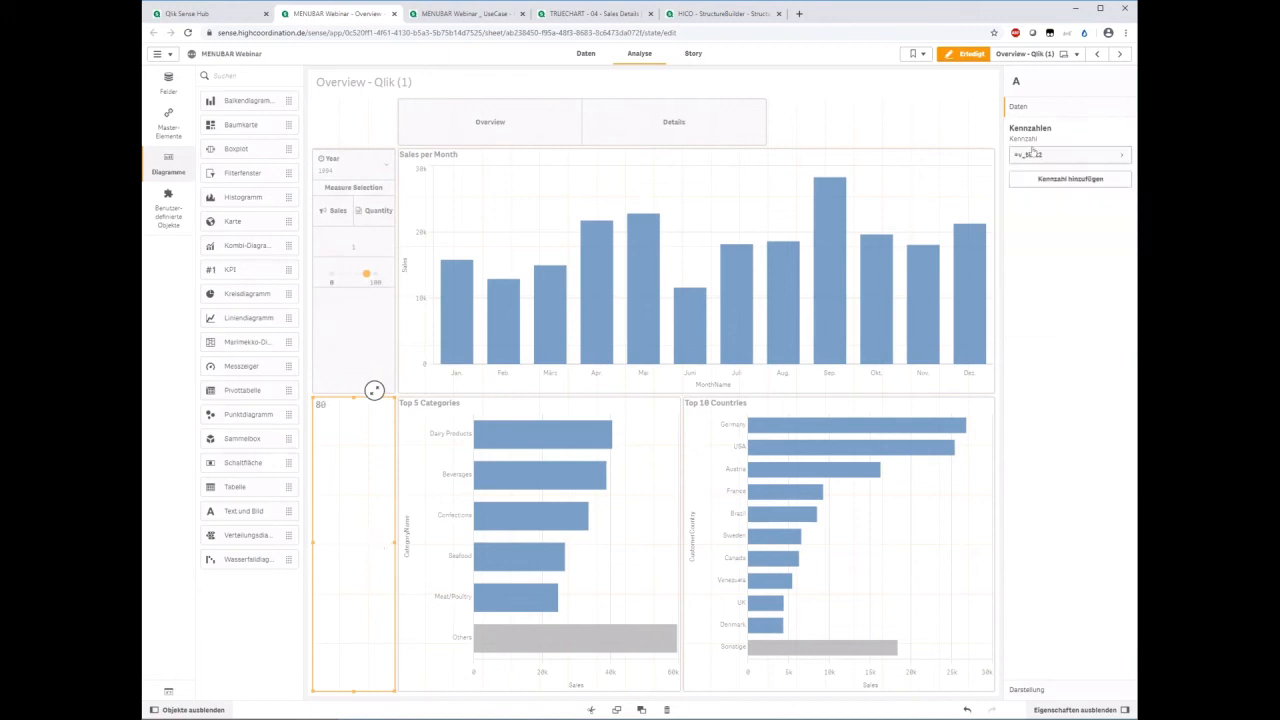
- Move the variable slider to 30 outside edit mode to test the text object, and resume editing the sheet
left_click(966, 53)
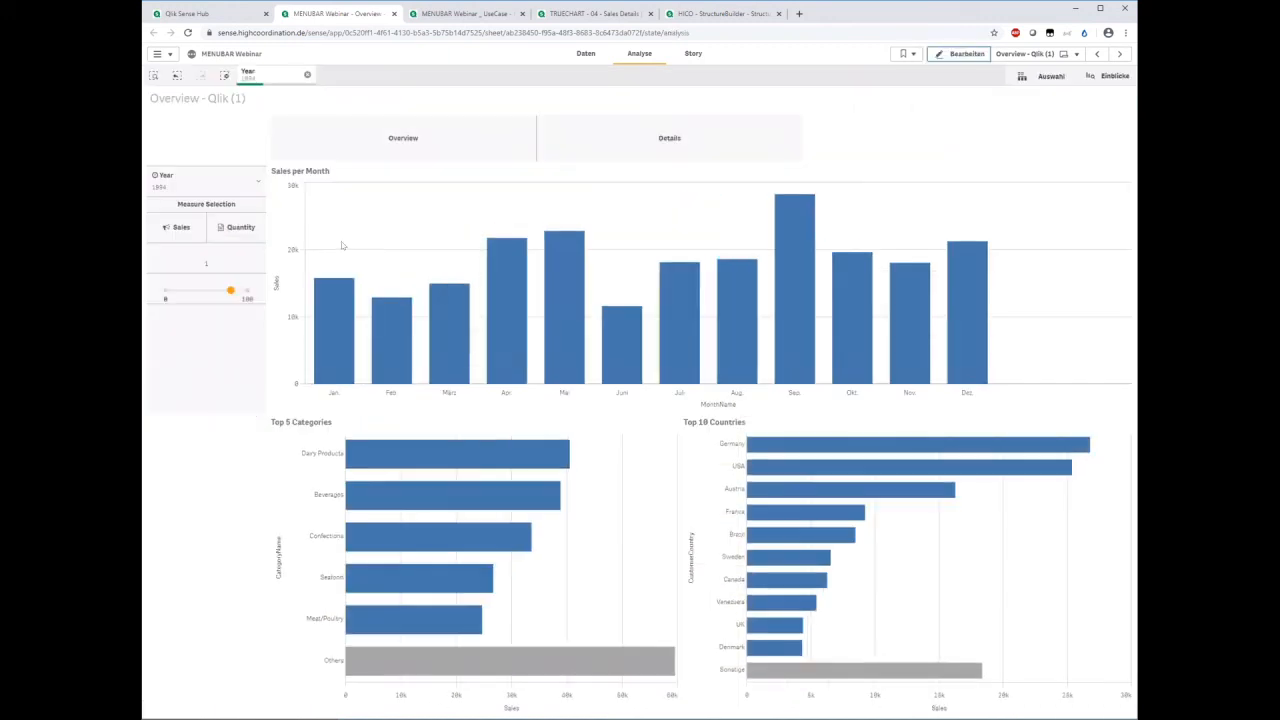
left_click_drag(226, 287, 181, 285)
left_click(955, 53)
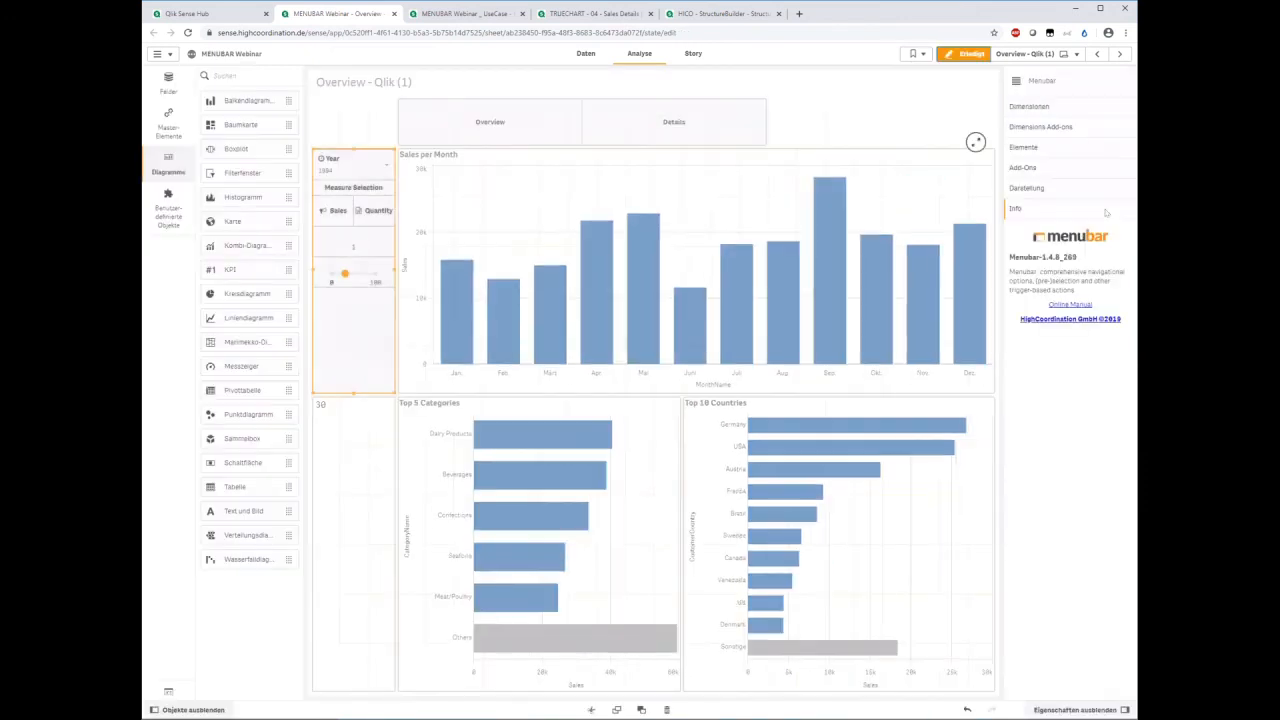
- Try changing the existing variable slider's type from Single to Range in its settings
left_click(1030, 147)
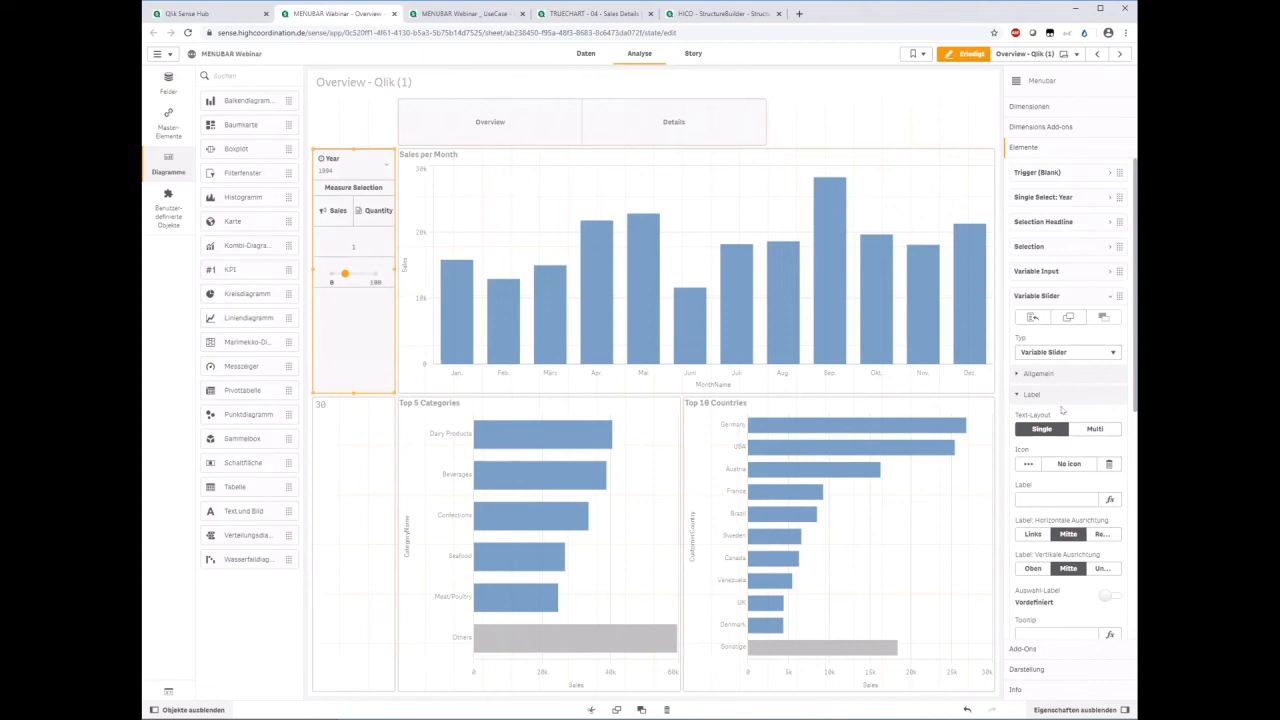
left_click(1045, 394)
left_click(1042, 310)
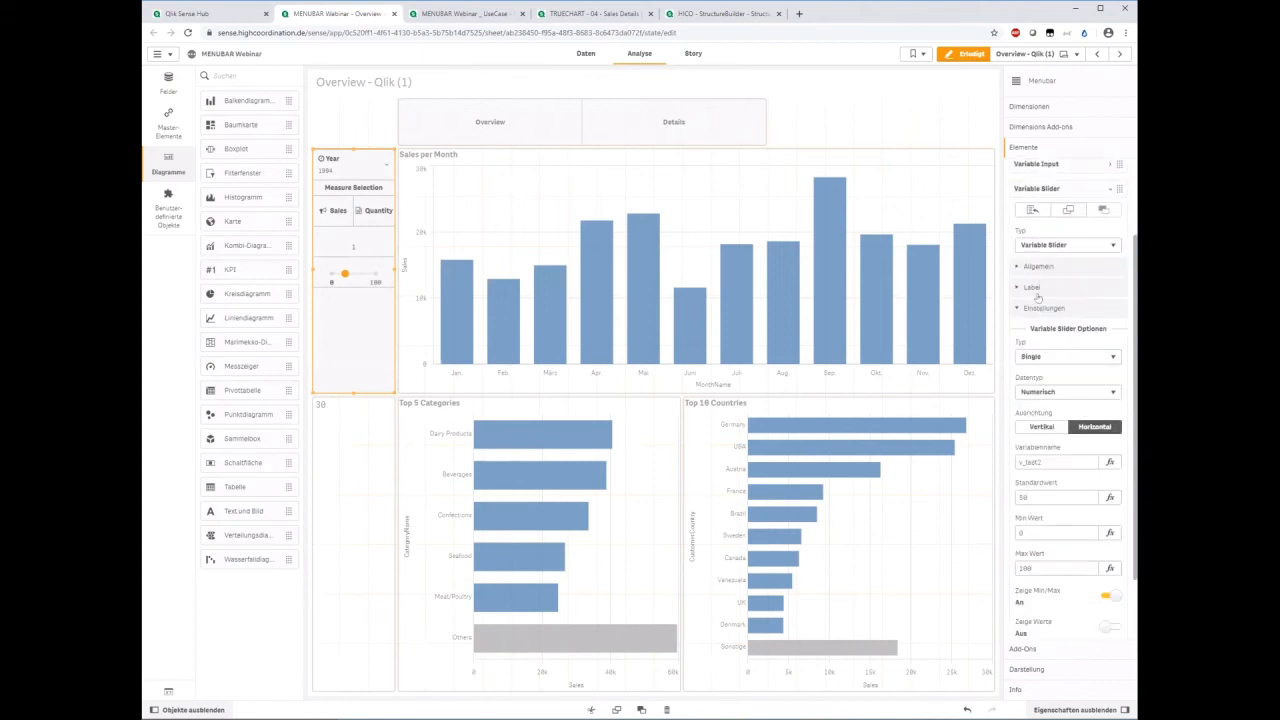
left_click(1046, 273)
left_click(1045, 270)
left_click(1047, 357)
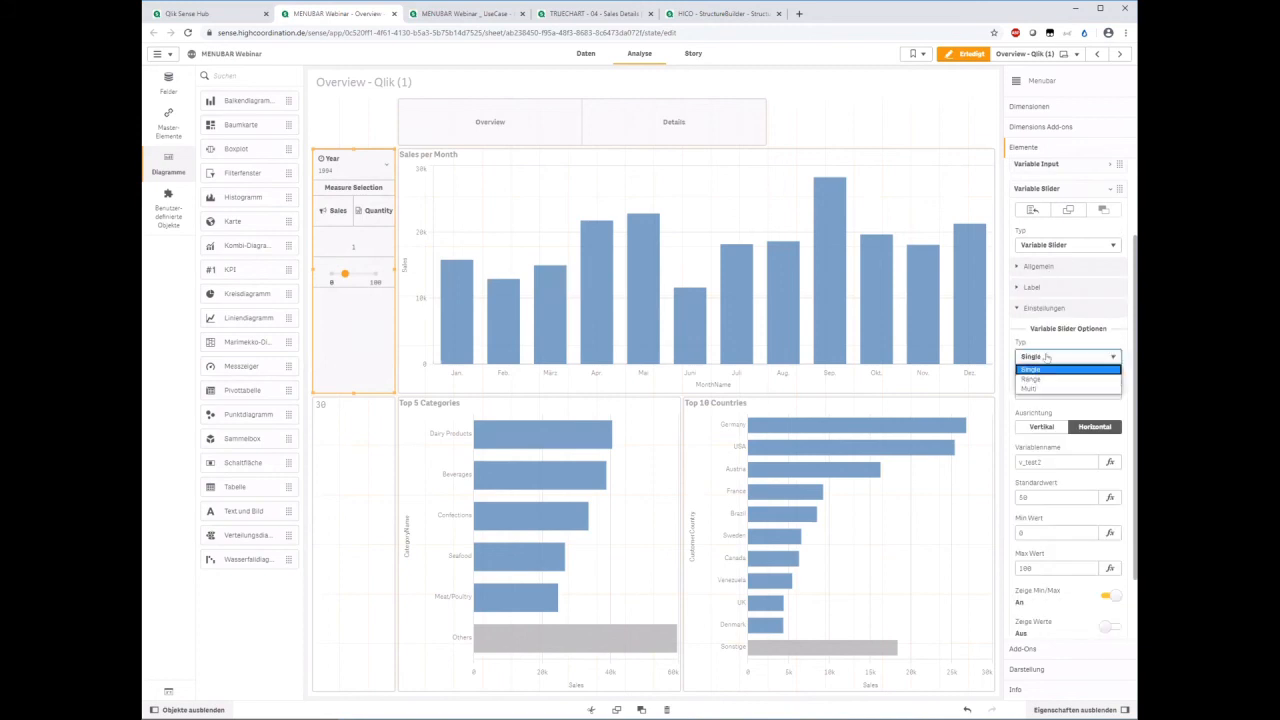
left_click(1045, 379)
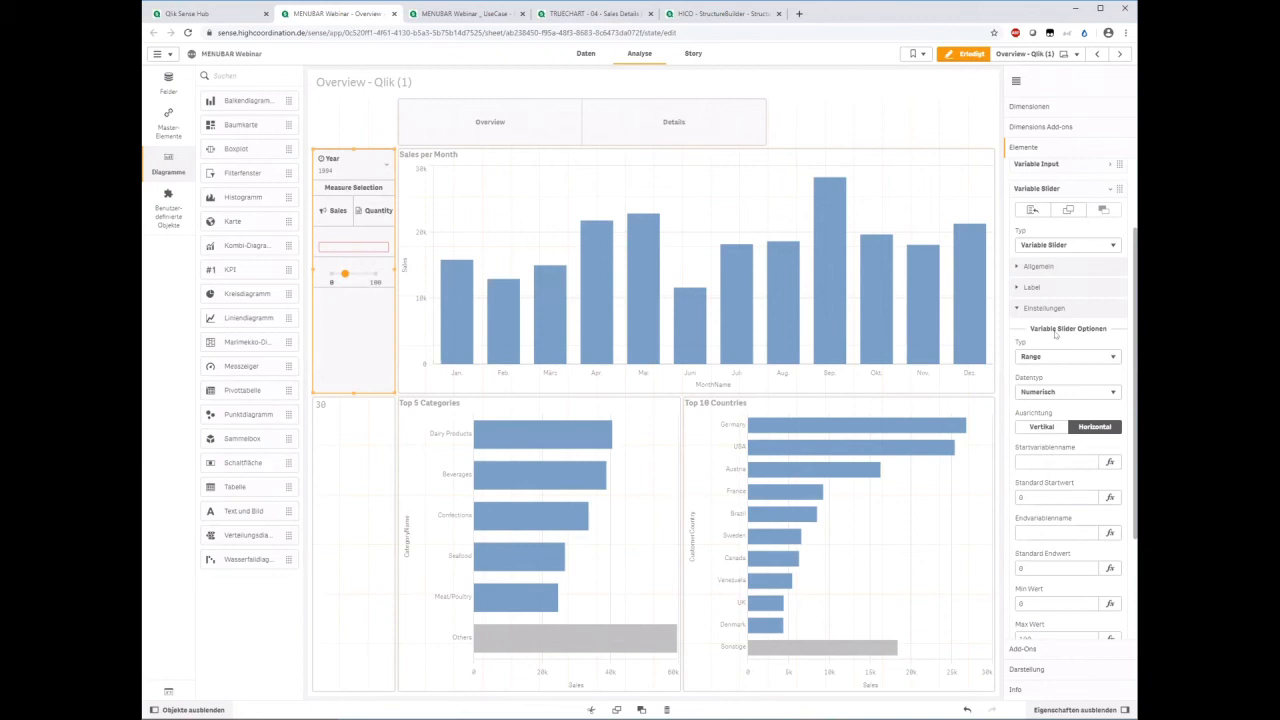
scroll(1053, 358, "down", 1)
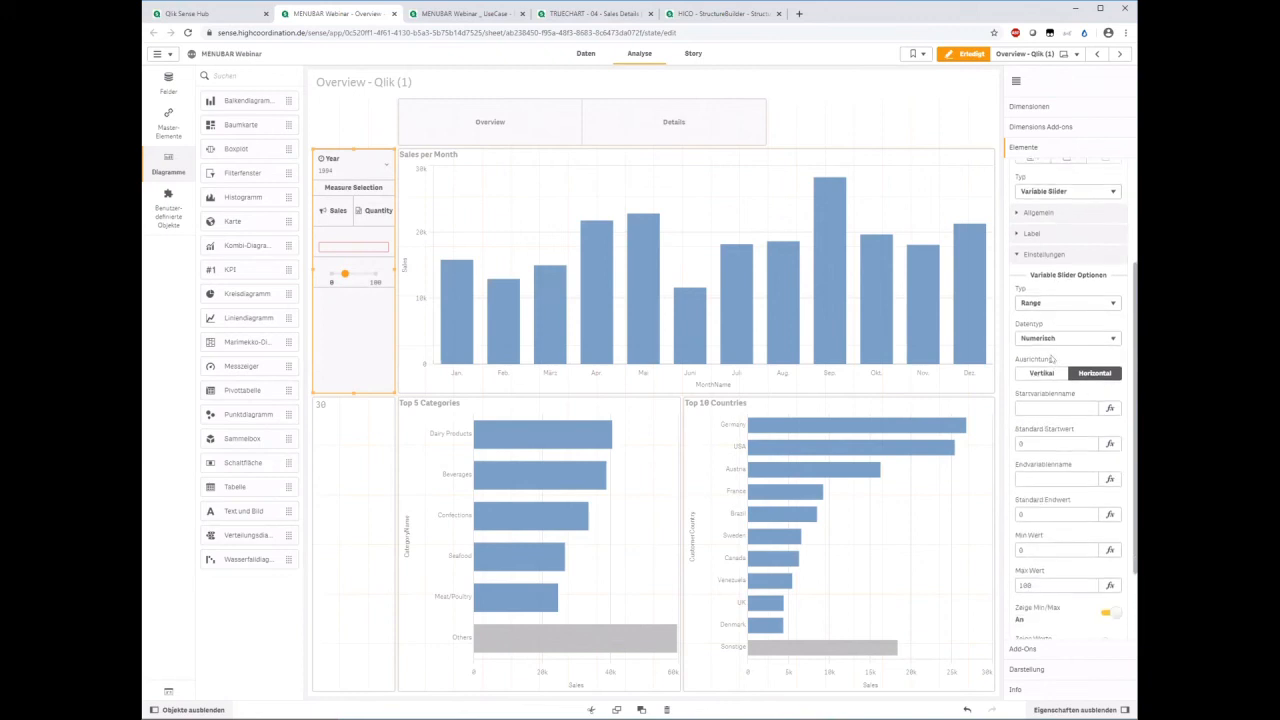
scroll(1052, 358, "down", 2)
left_click(1042, 312)
- Delete the variable slider from the side menubar and add a new element of type Variable Slider
scroll(1042, 316, "up", 5)
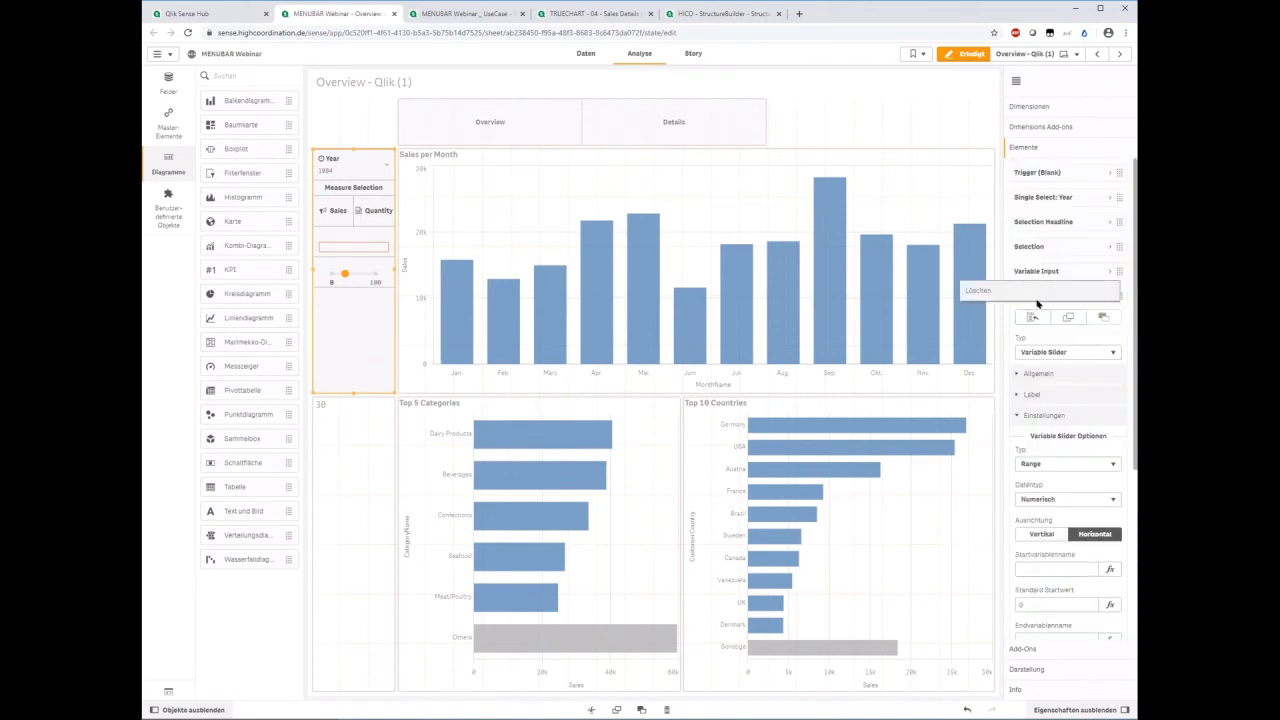
left_click(1039, 292)
left_click(1040, 298)
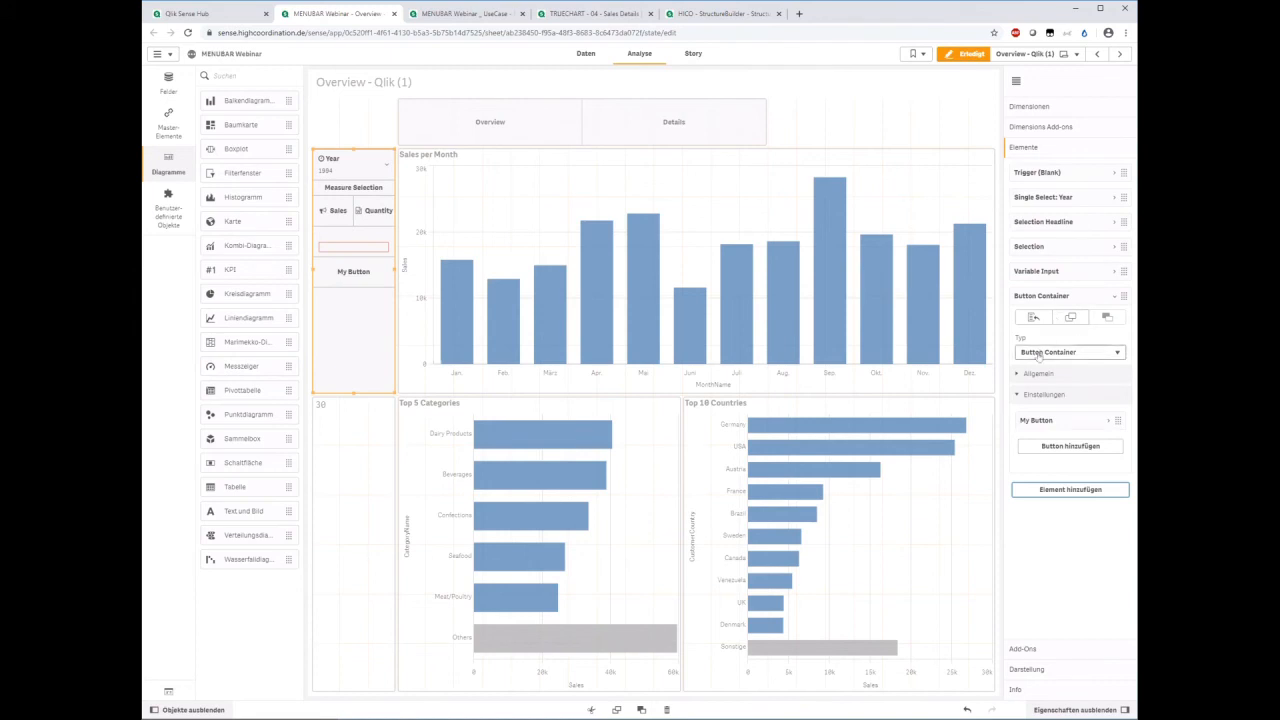
left_click(1041, 353)
left_click(1055, 434)
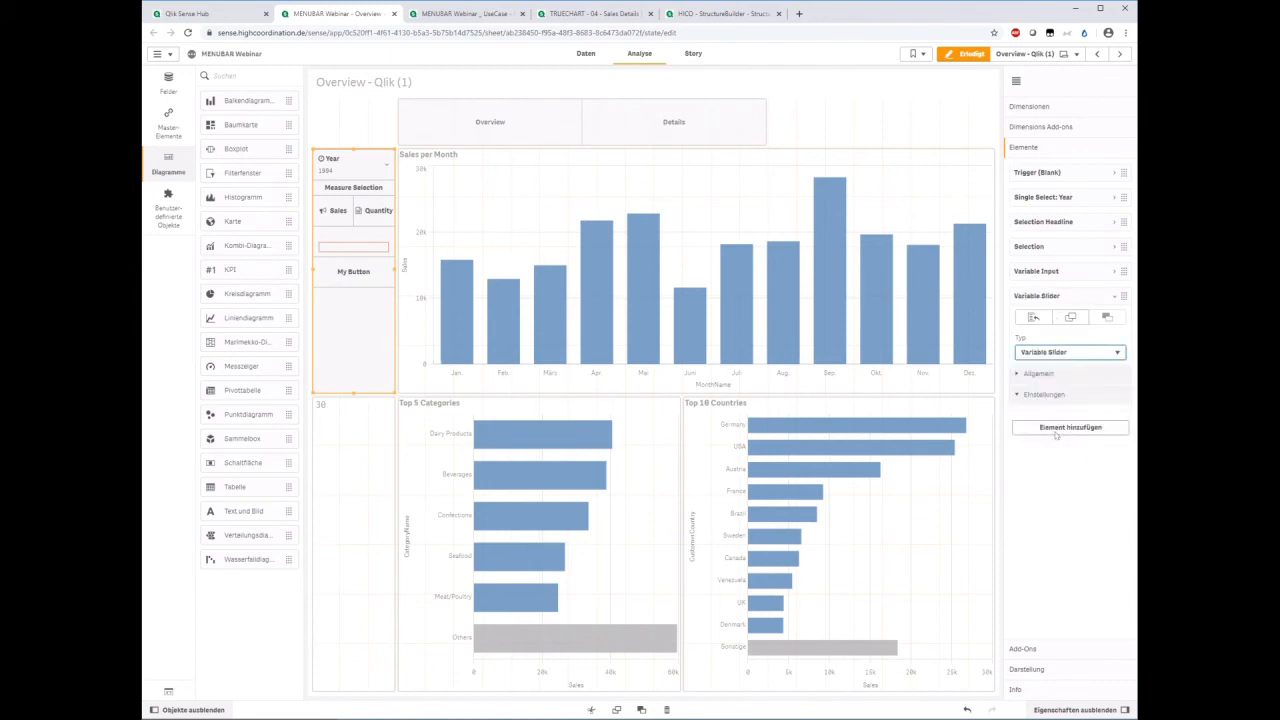
- Set the new slider's type to Range with start variable v_test and end variable v_test2
scroll(1046, 435, "down", 3)
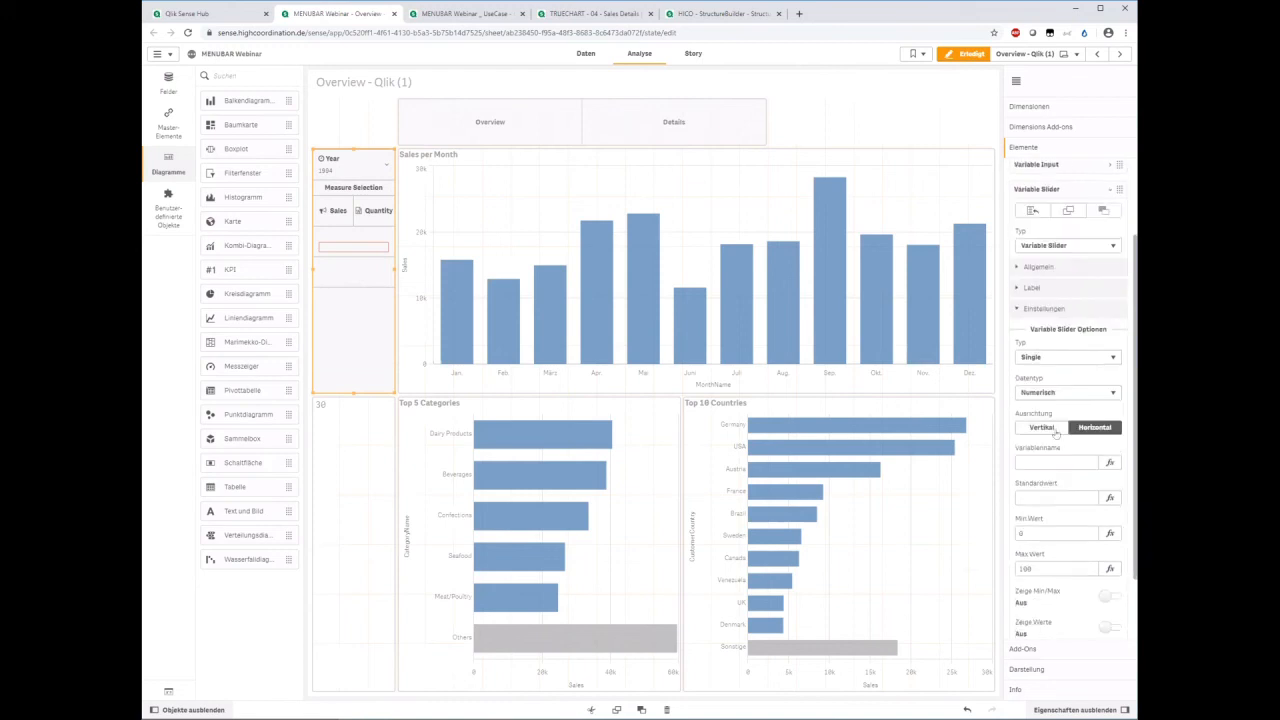
left_click(1043, 447)
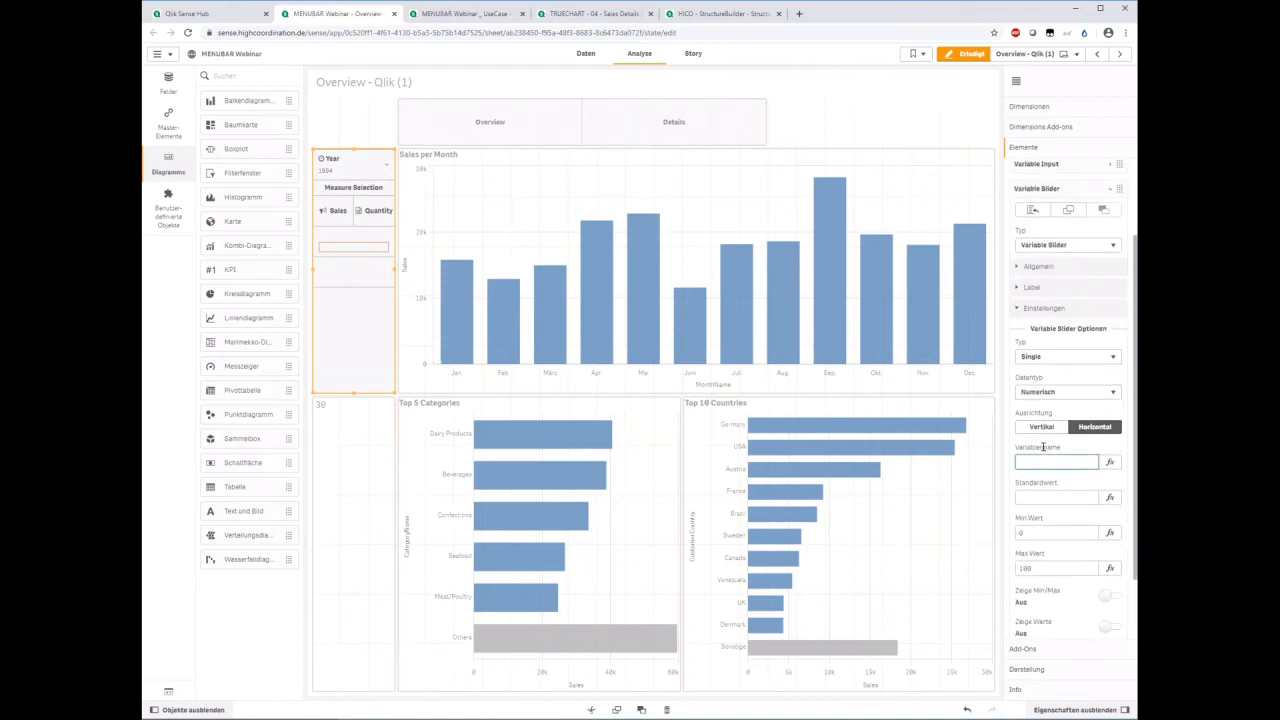
left_click(1055, 357)
left_click(1045, 378)
left_click(1043, 464)
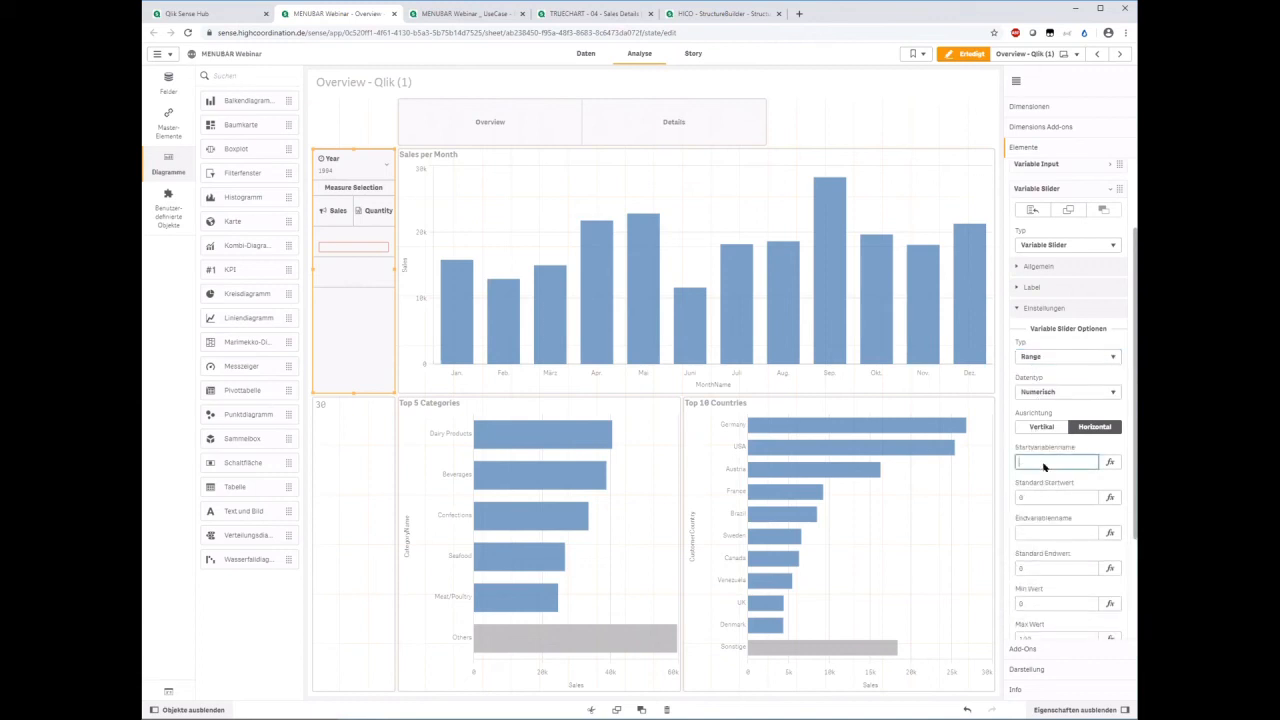
type("v_test")
left_click(1043, 490)
scroll(1043, 490, "down", 2)
left_click(1030, 424)
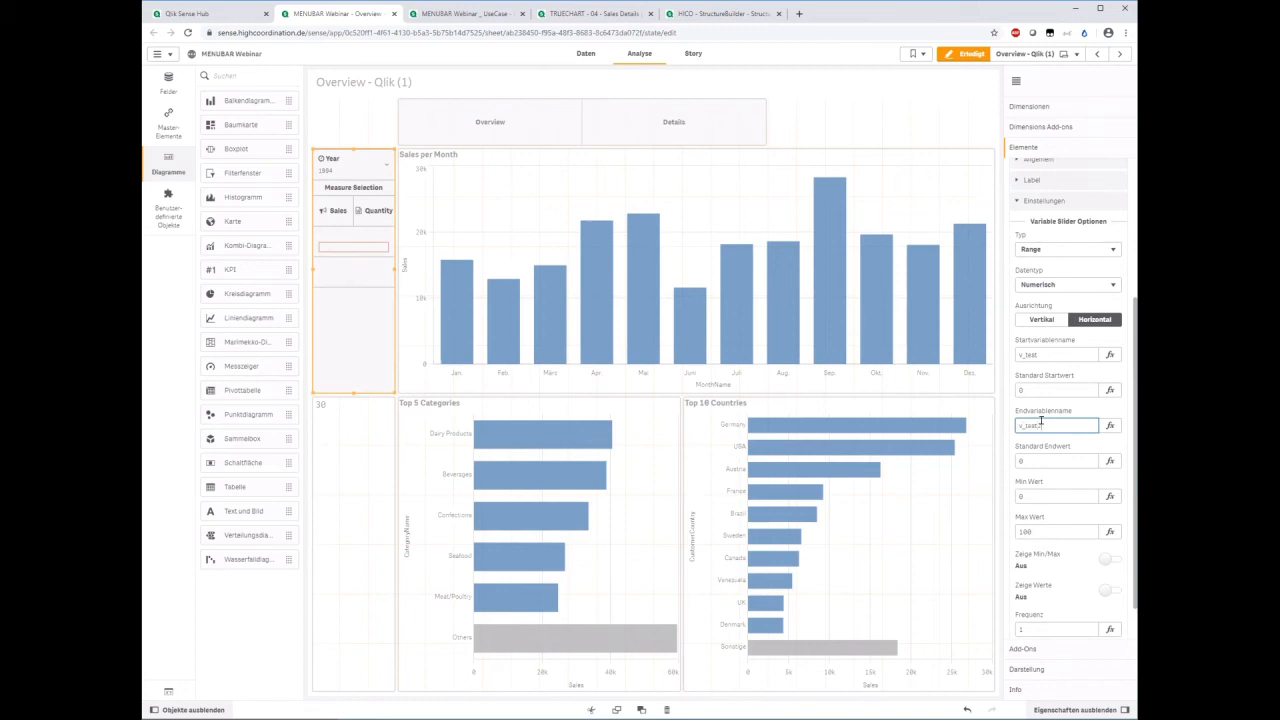
scroll(1045, 436, "down", 1)
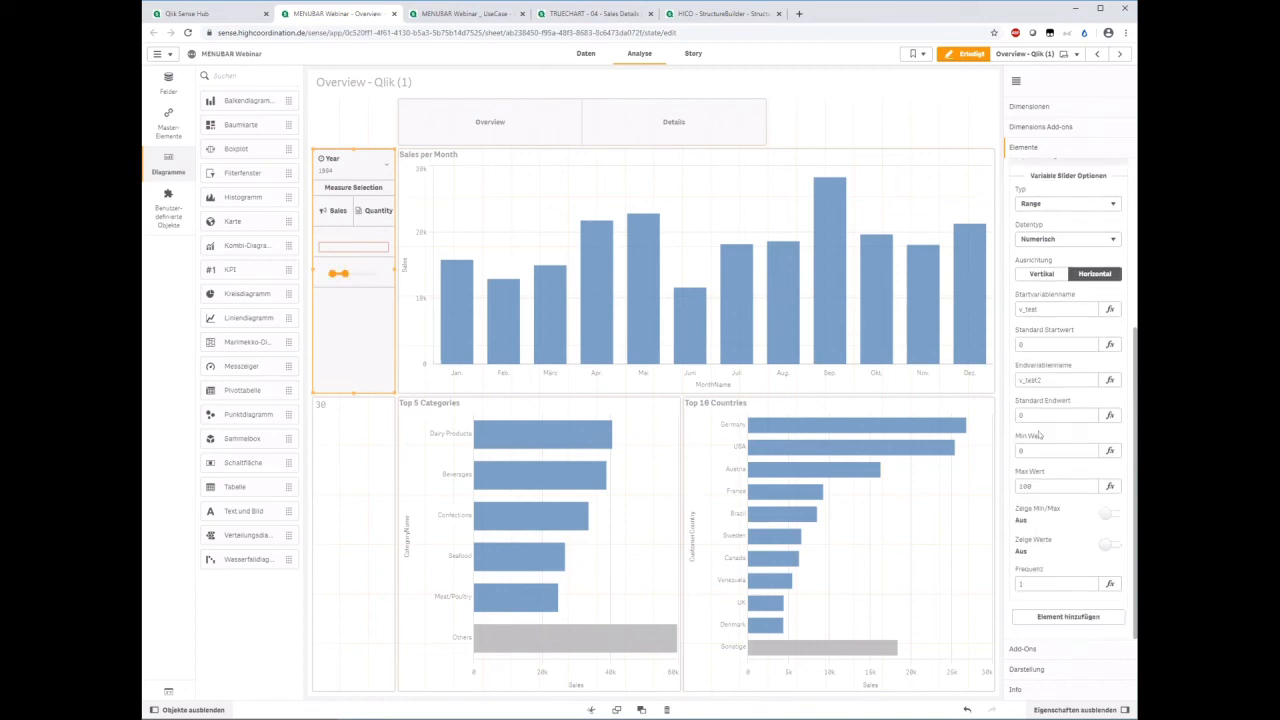
- Turn on the range slider's min/max display and finish editing the sheet
left_click_drag(1037, 414, 1010, 446)
left_click(1106, 513)
left_click(965, 53)
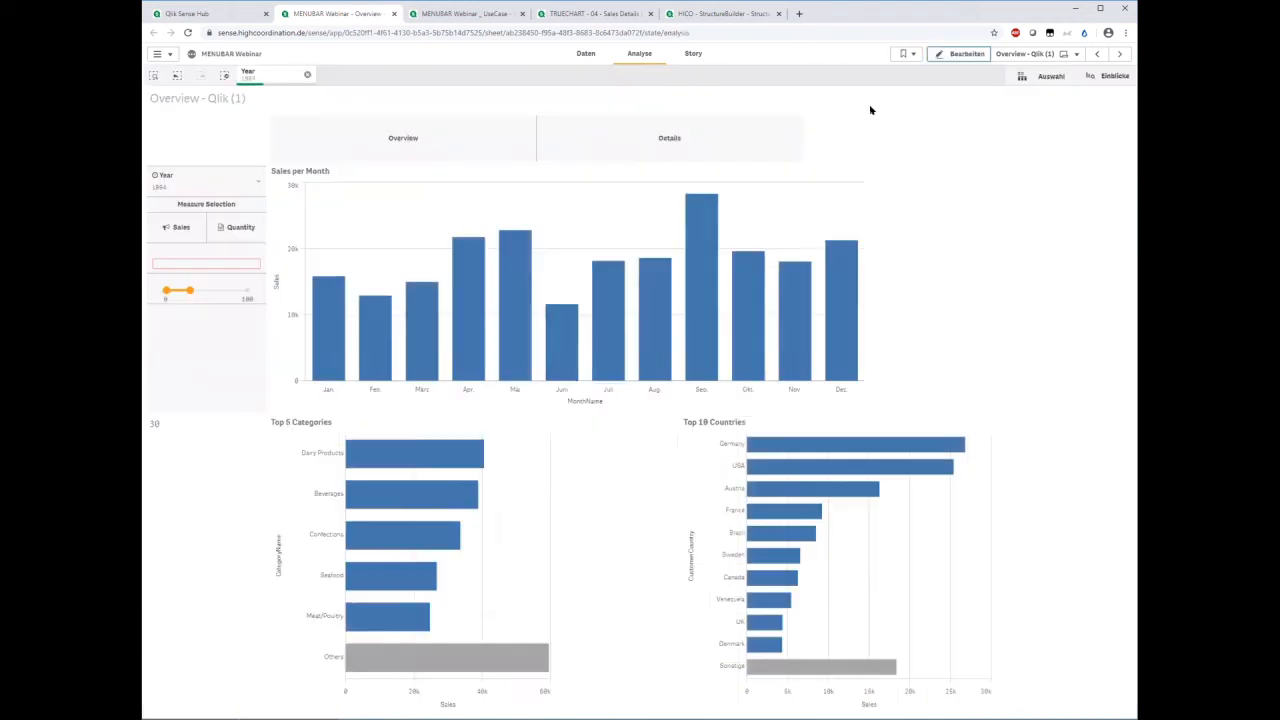
- Adjust both handles of the range slider so the variables span about 30 to 66
left_click_drag(191, 290, 222, 289)
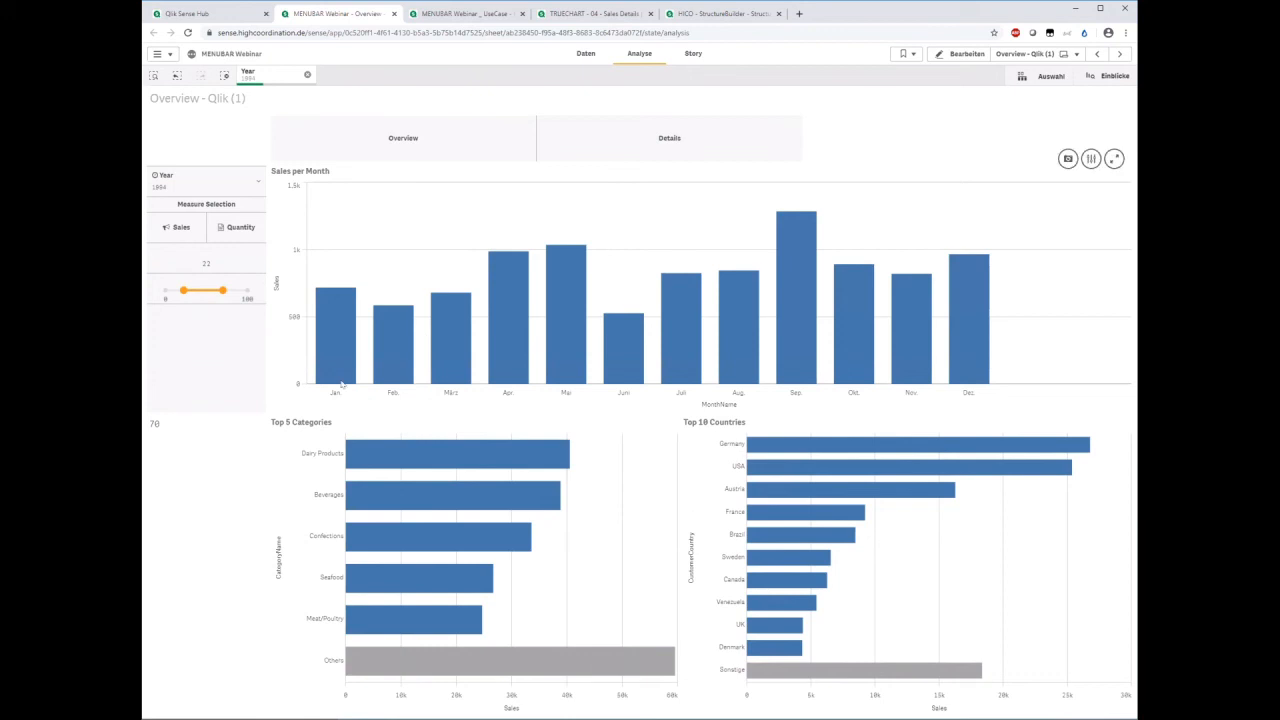
mouse_move(489, 316)
left_click_drag(222, 289, 183, 285)
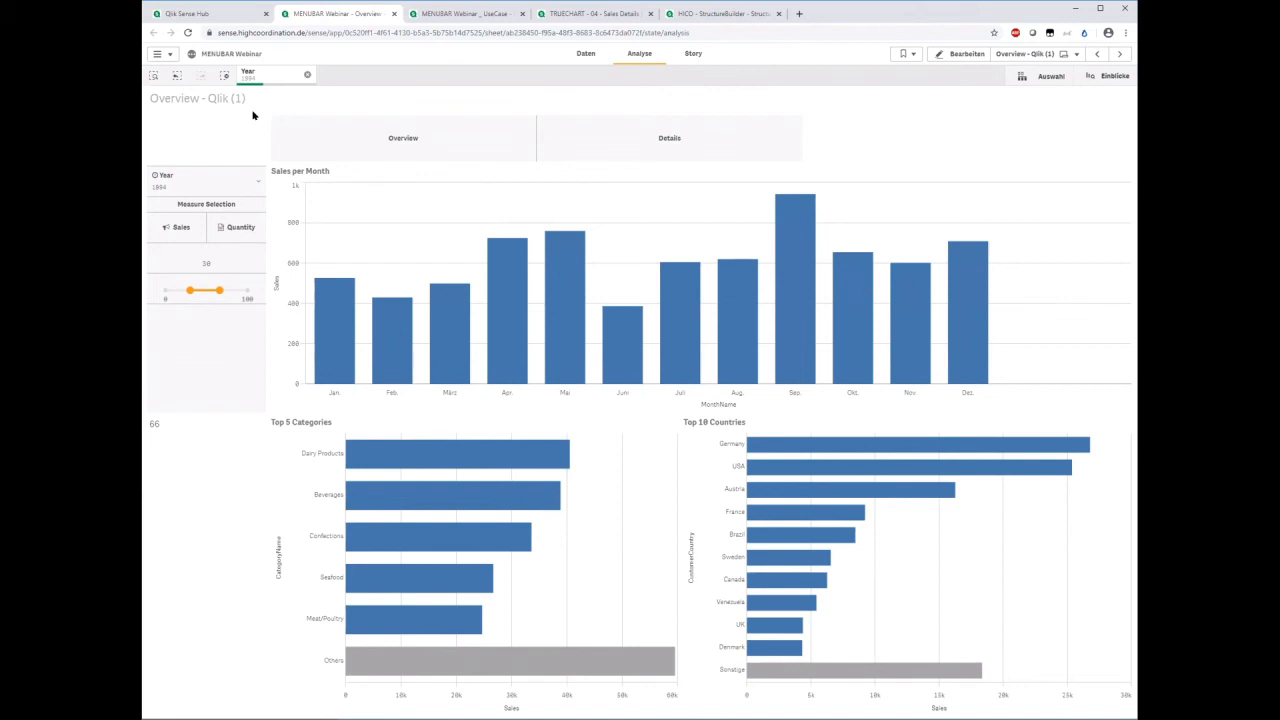
- Reopen the sheet for editing and review the available element types for the Variable Slider element, leaving its type as Variable Slider
left_click(963, 55)
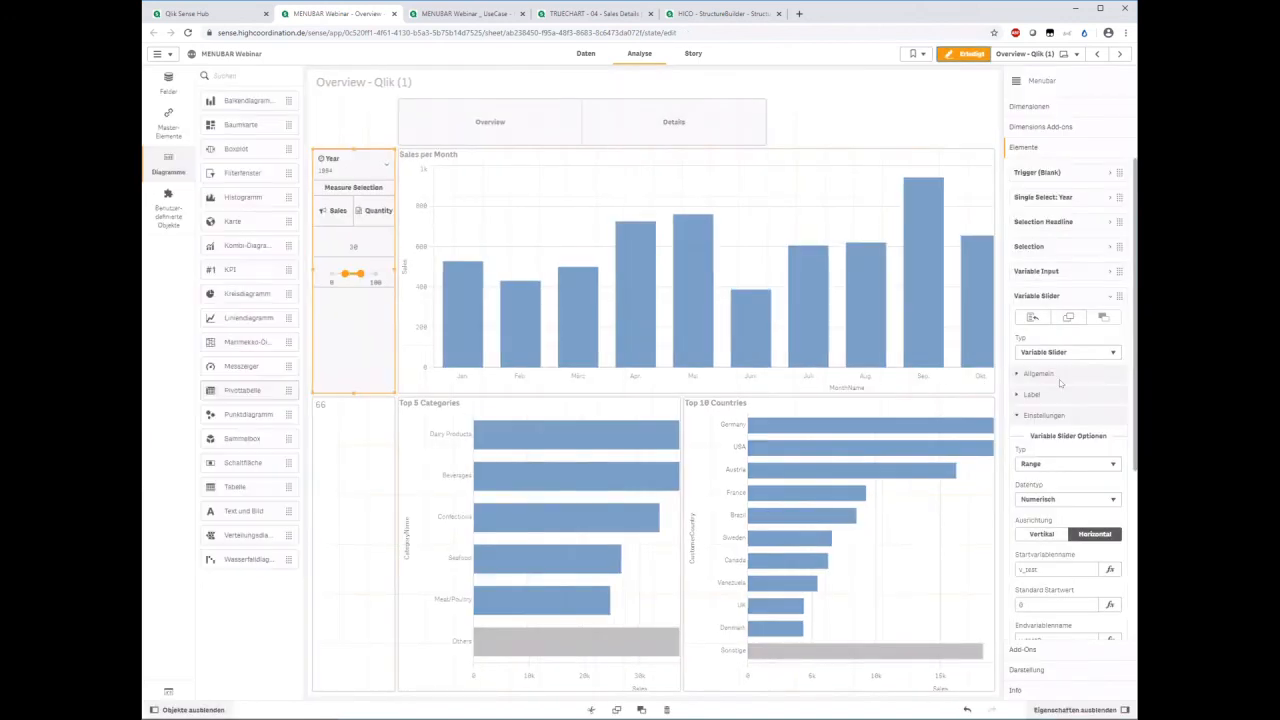
left_click(1062, 419)
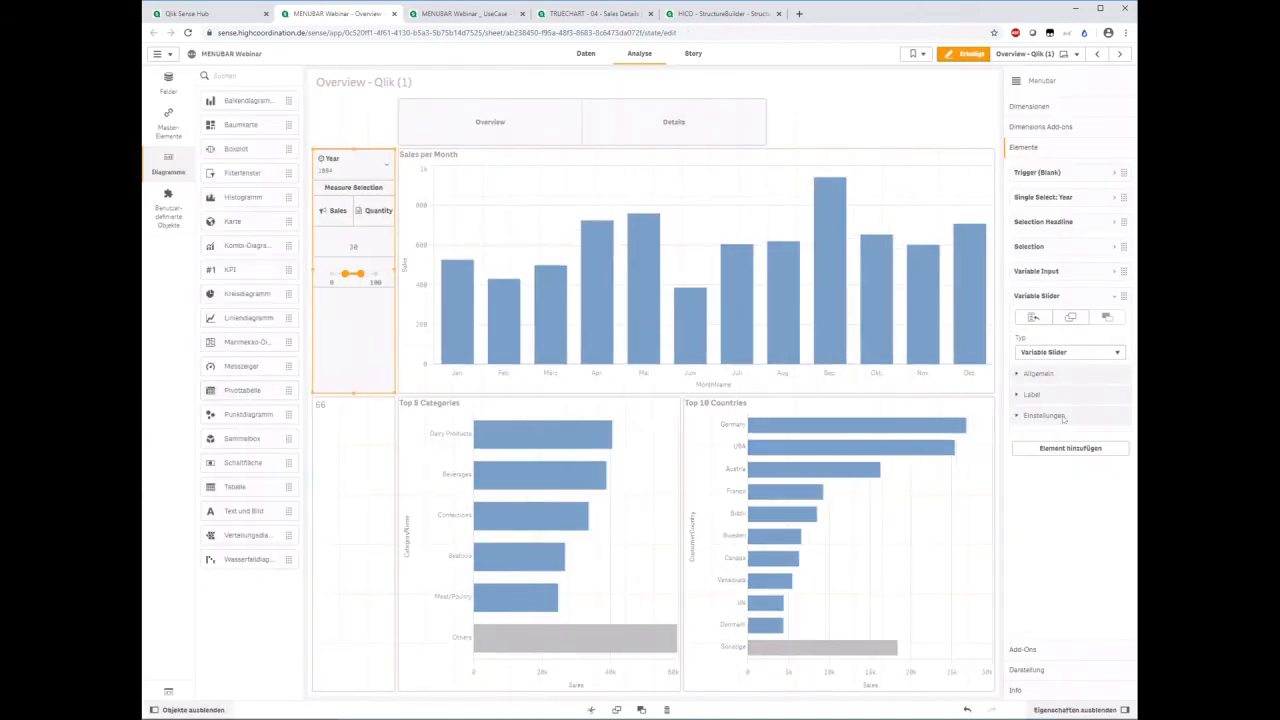
left_click(1050, 352)
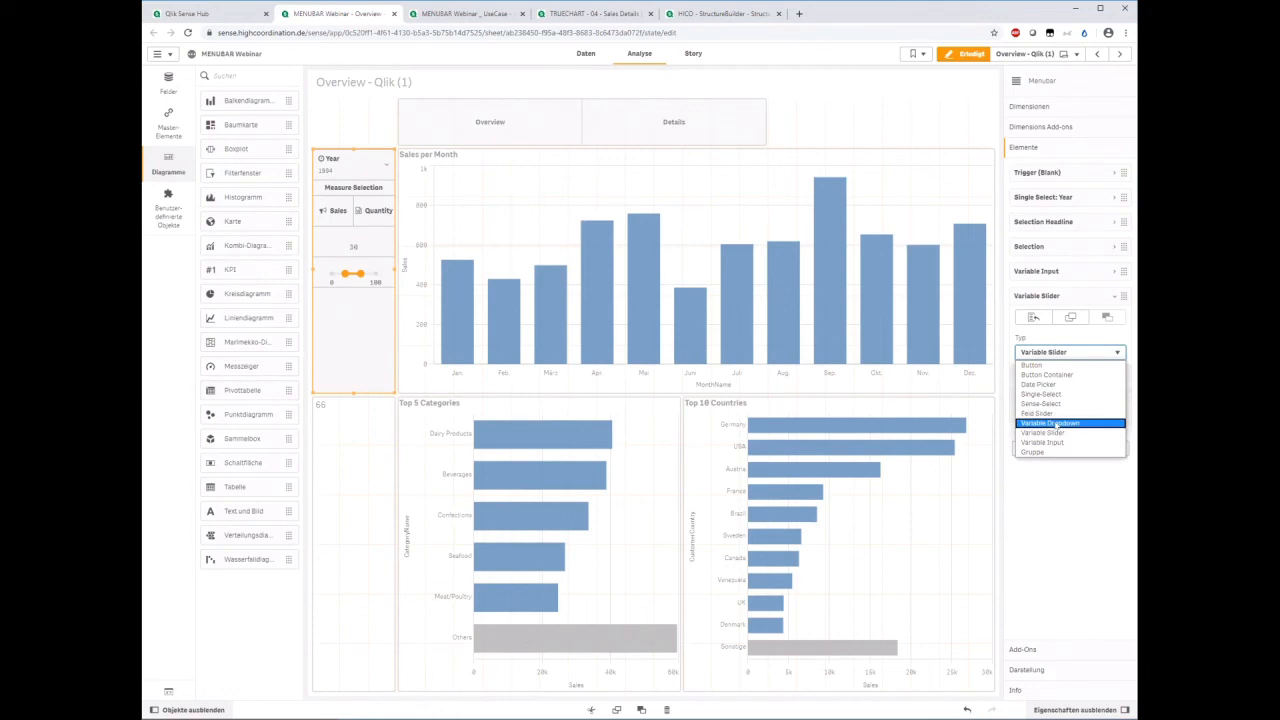
left_click(1055, 492)
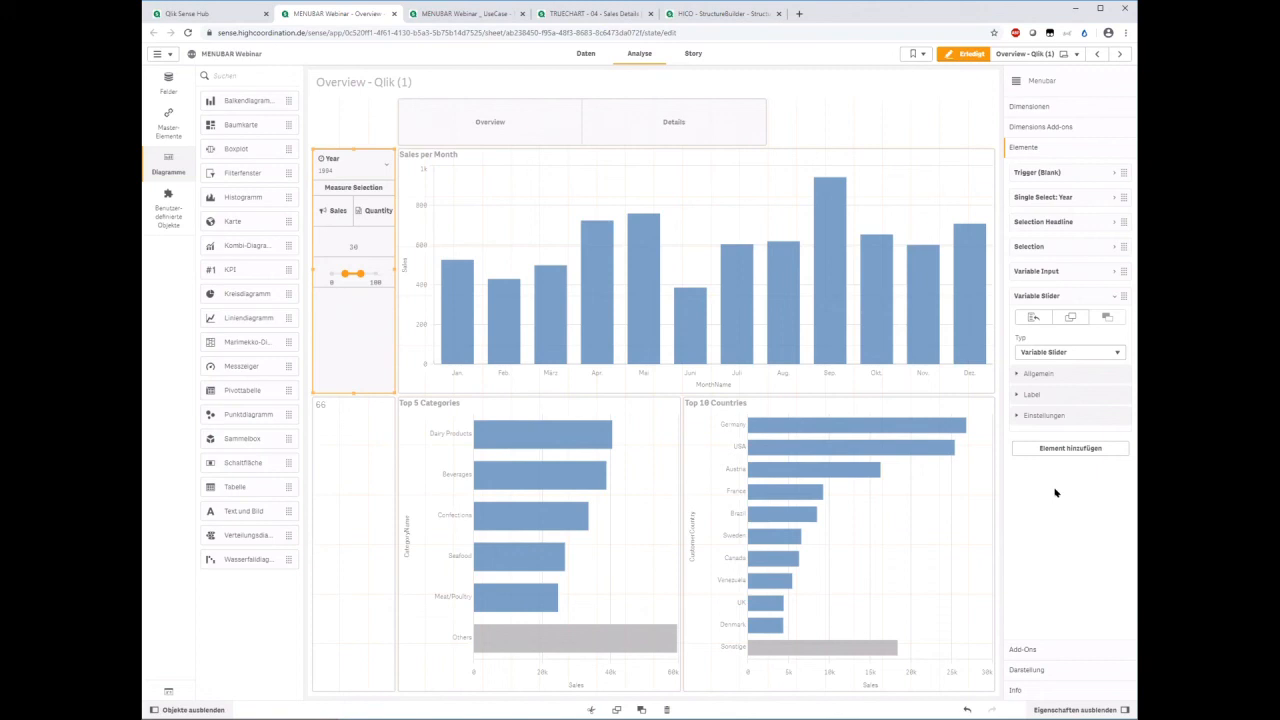
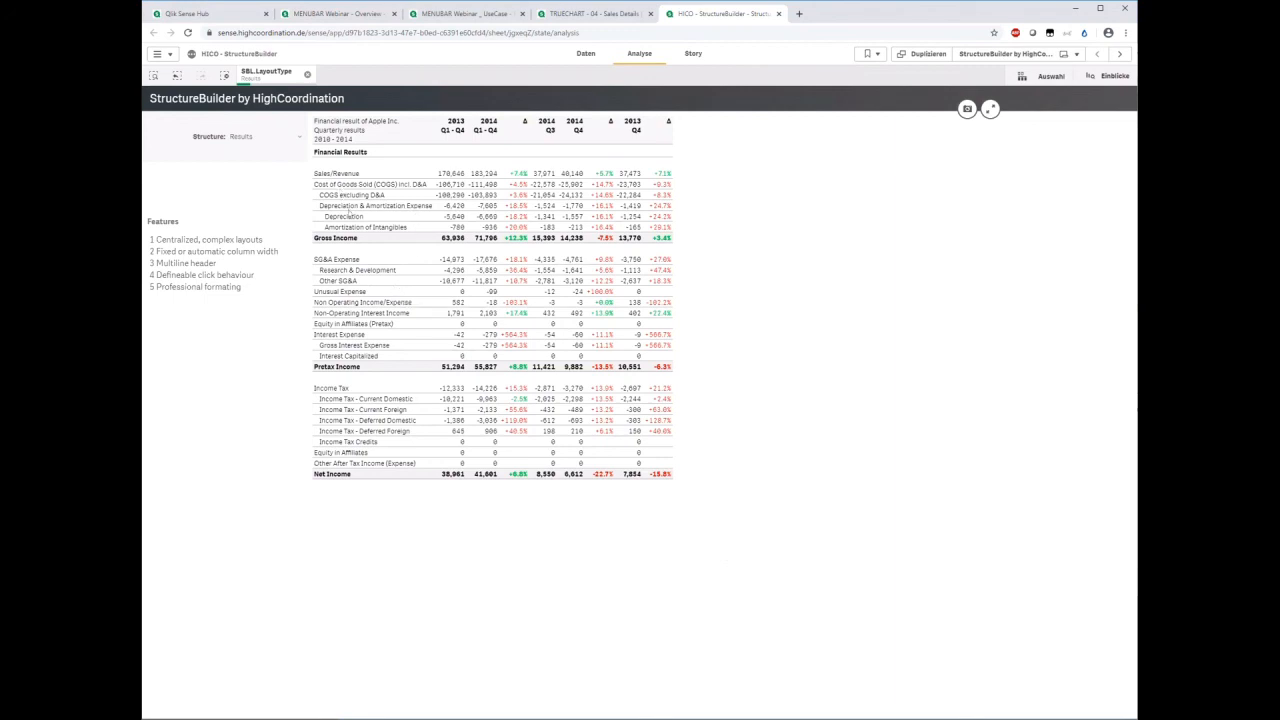
- View the StructureBuilder financial report with the structure Results_simple and with ResultsProd
left_click(273, 137)
left_click(274, 143)
left_click(248, 152)
left_click(189, 219)
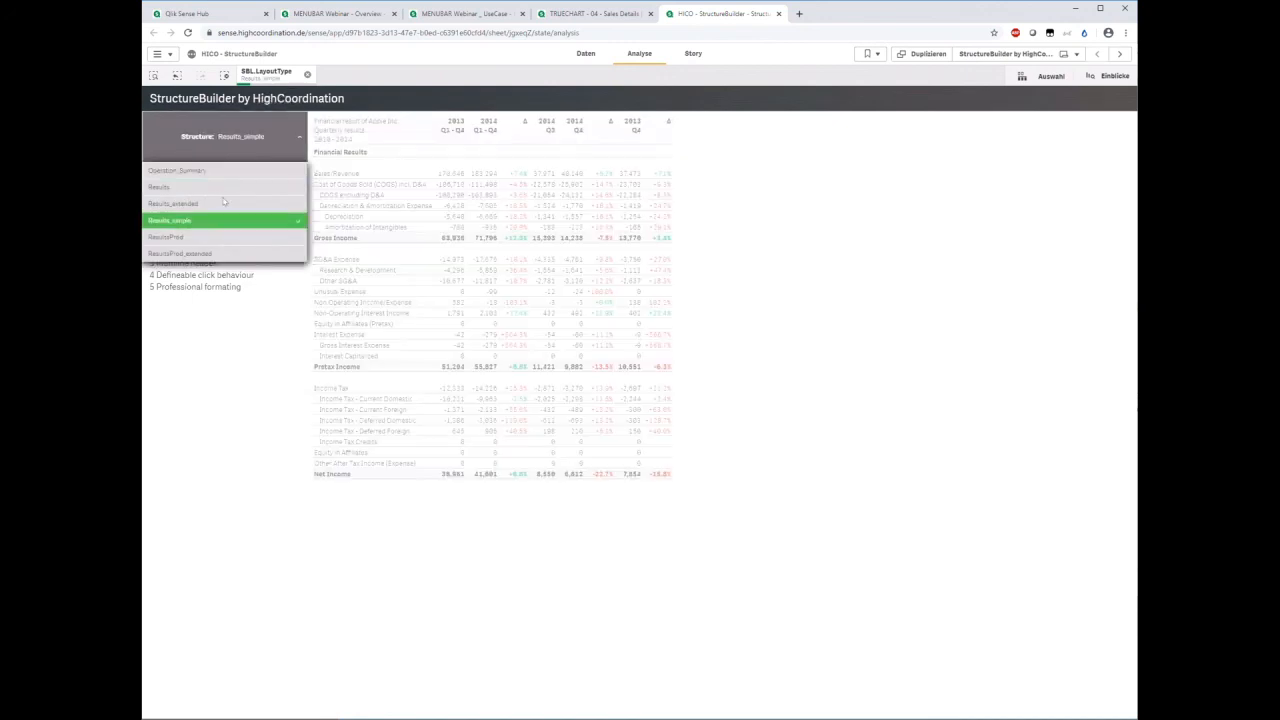
left_click(186, 236)
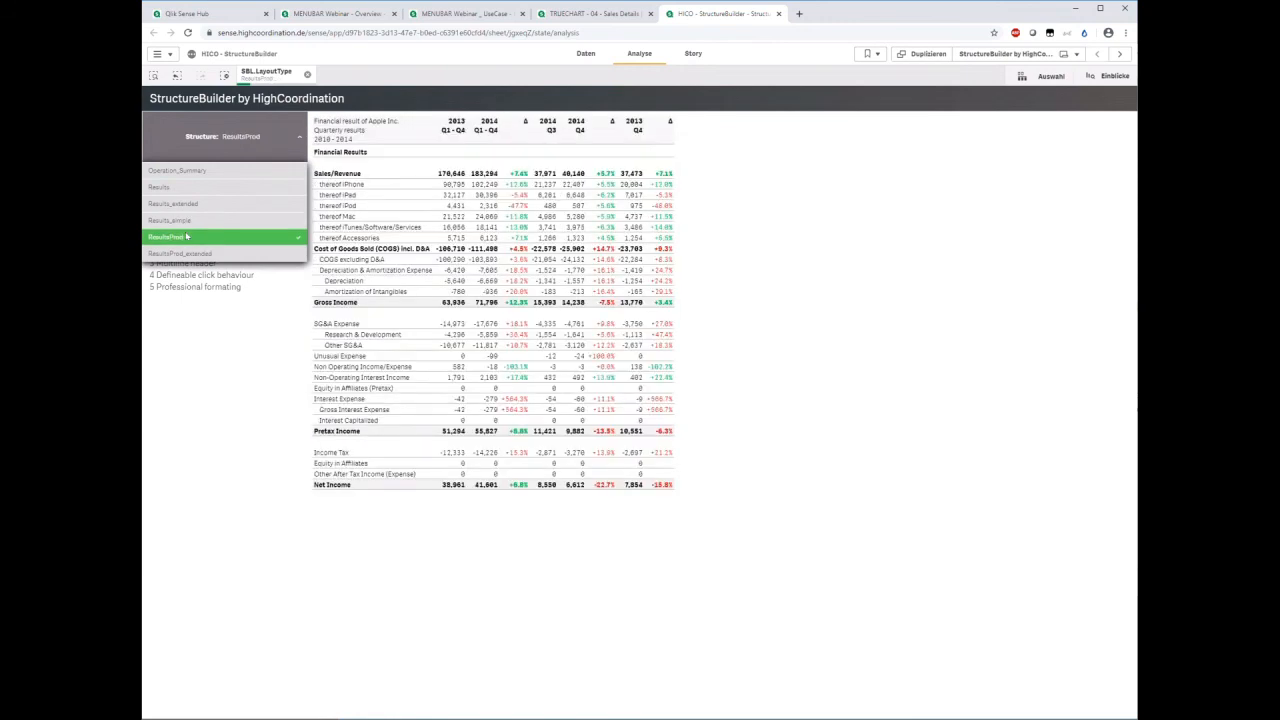
- View the report with the structures Operation_Summary, Results and Results_extended, and switch it back to Results
left_click(186, 172)
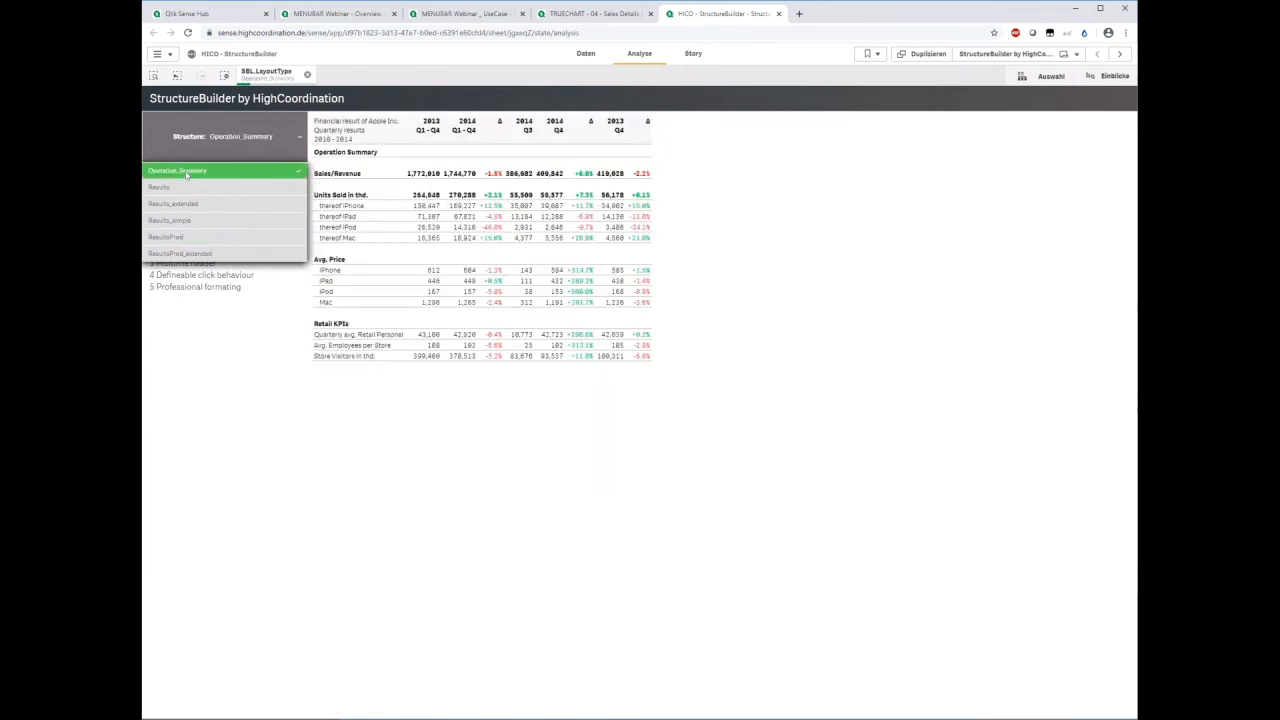
left_click(182, 187)
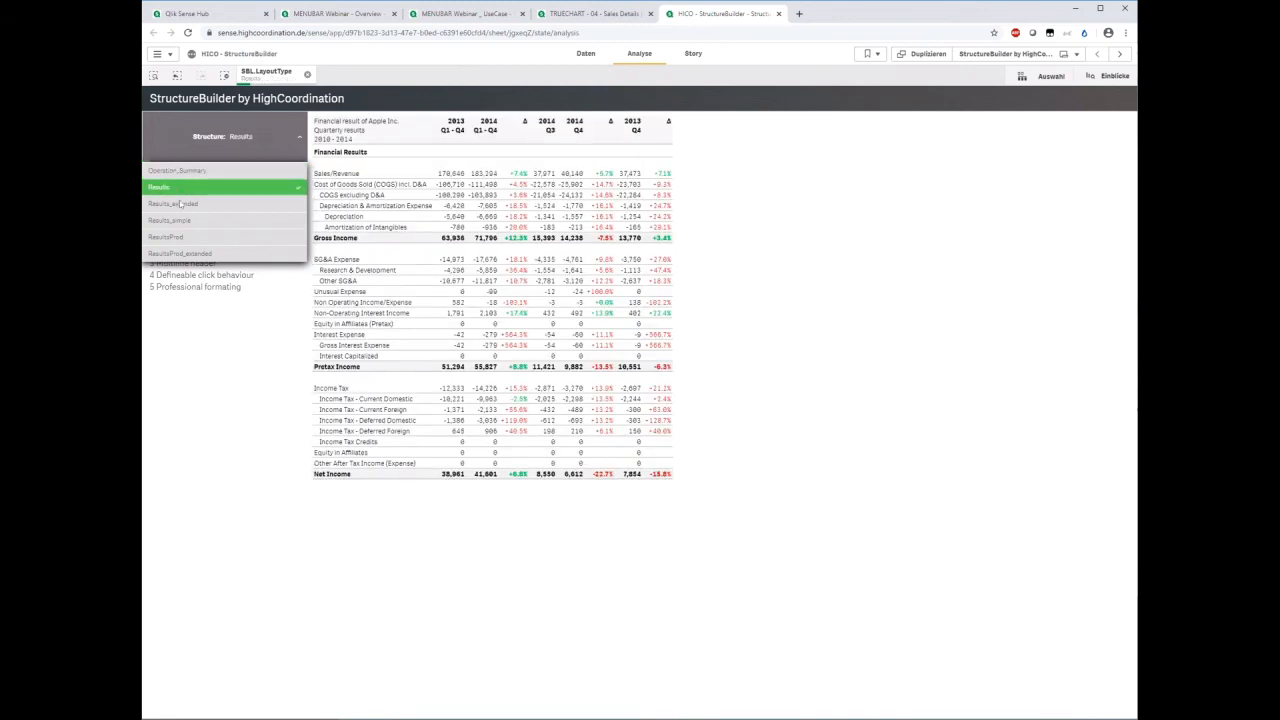
left_click(180, 203)
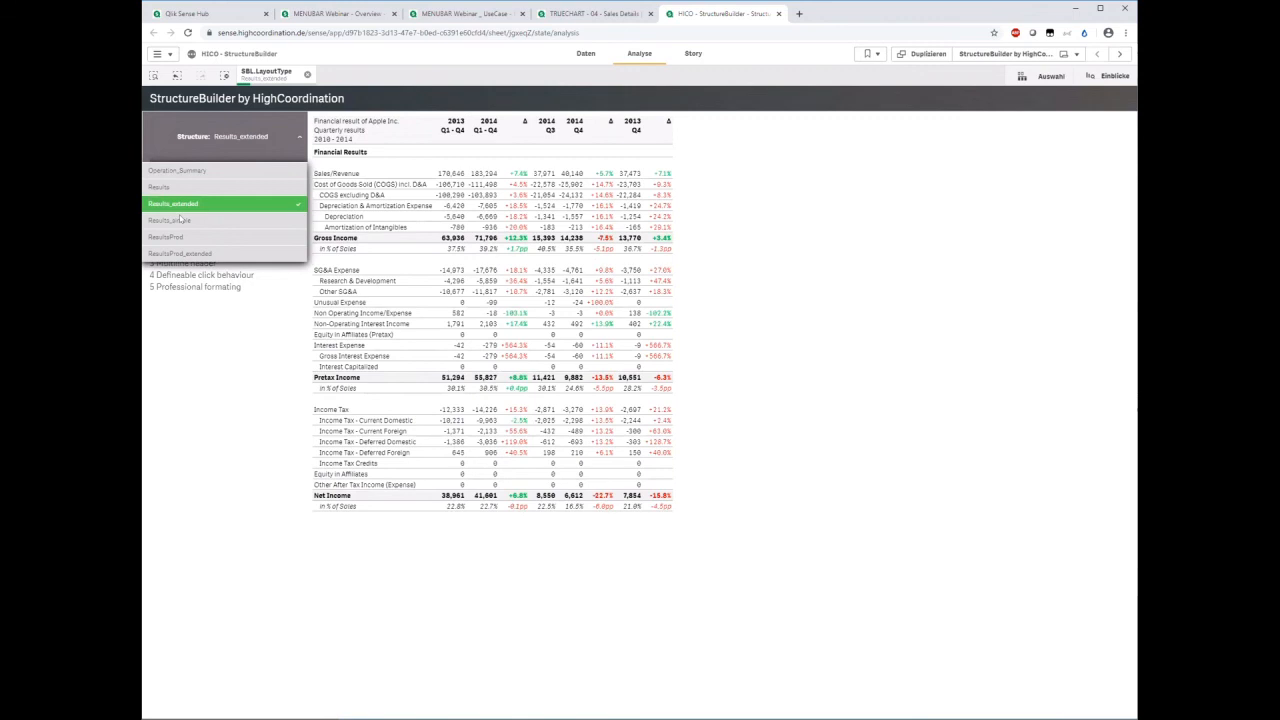
left_click(362, 390)
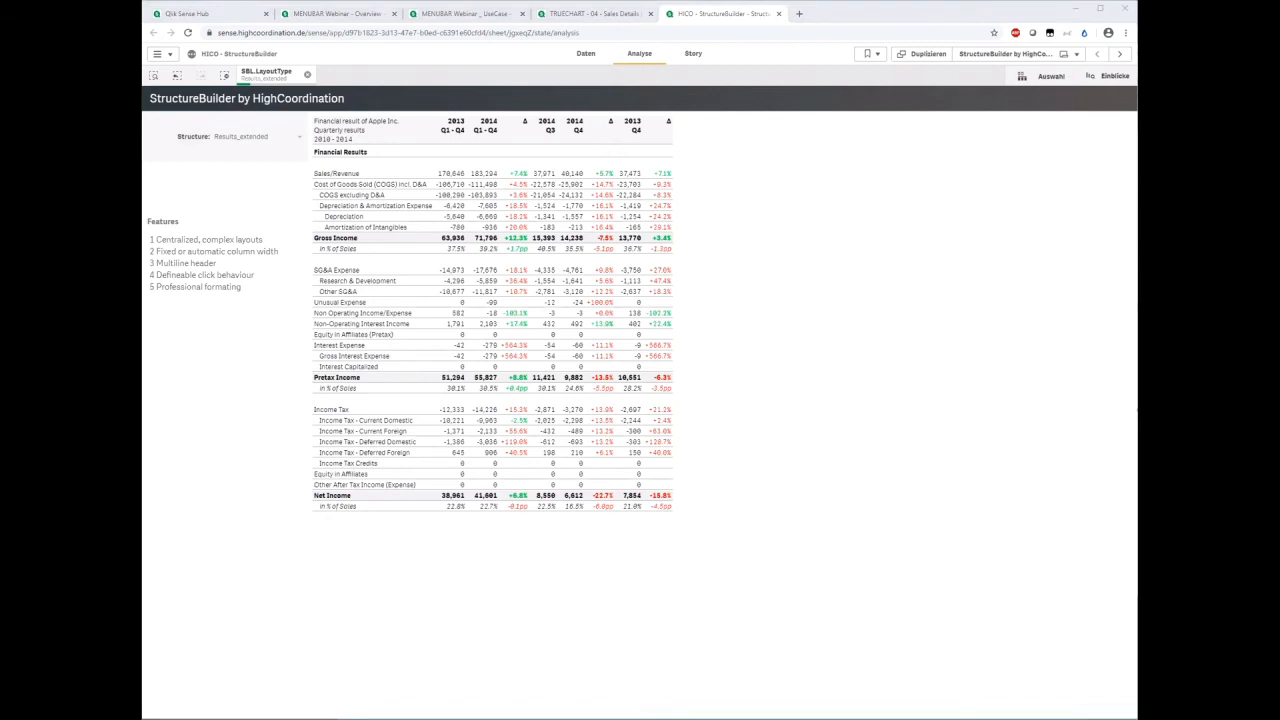
left_click(198, 137)
left_click(200, 186)
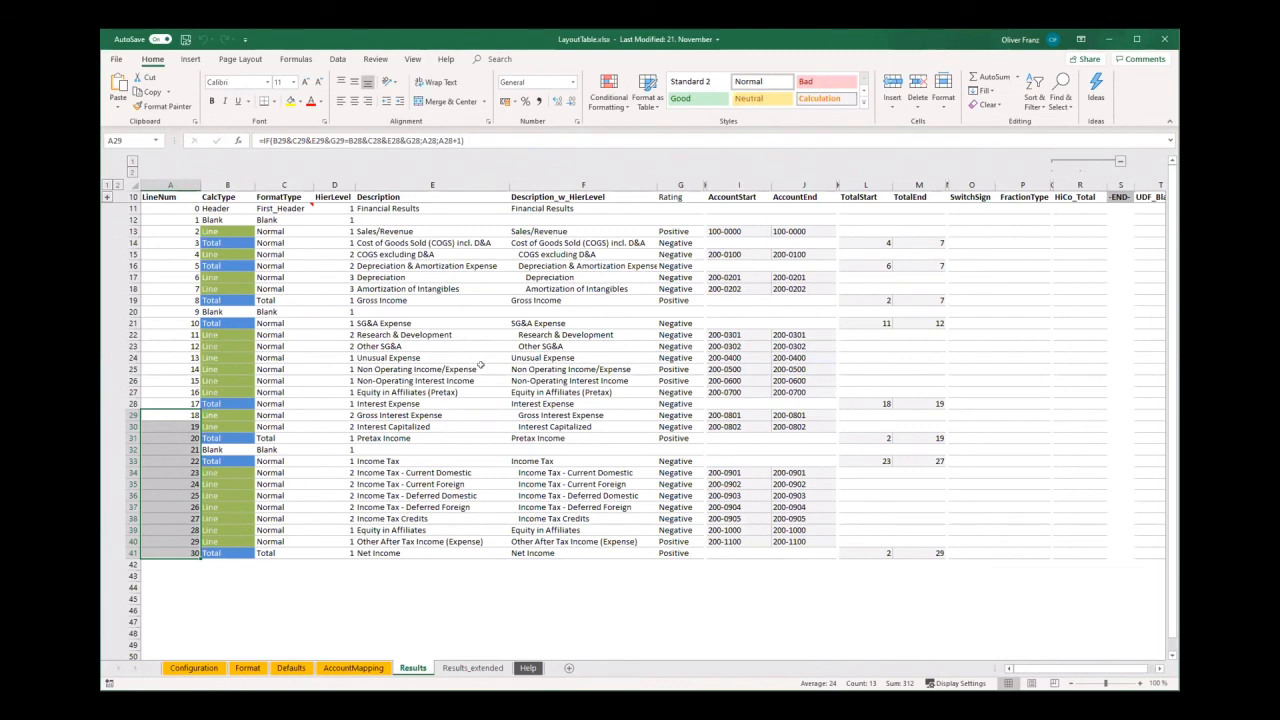
- In Excel's LayoutTable.xlsx, look over the Results_extended layout sheet and return to the Results sheet
left_click(466, 668)
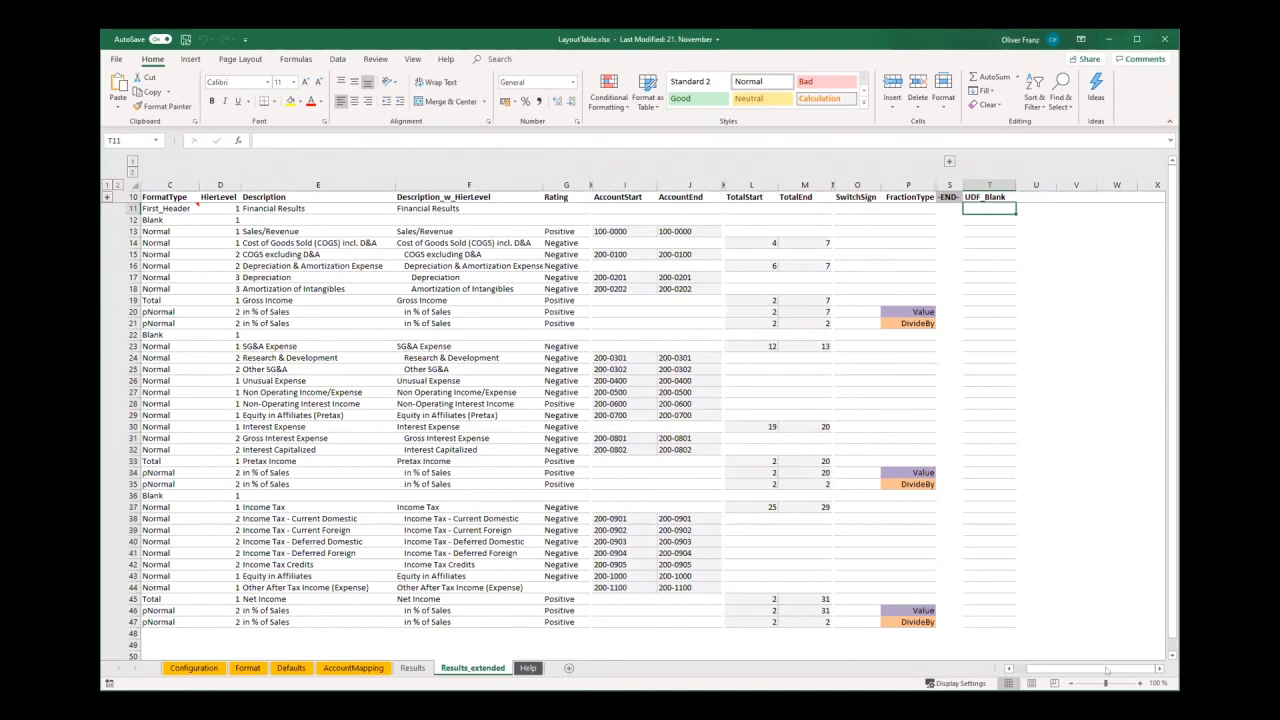
scroll(410, 550, "left", 3)
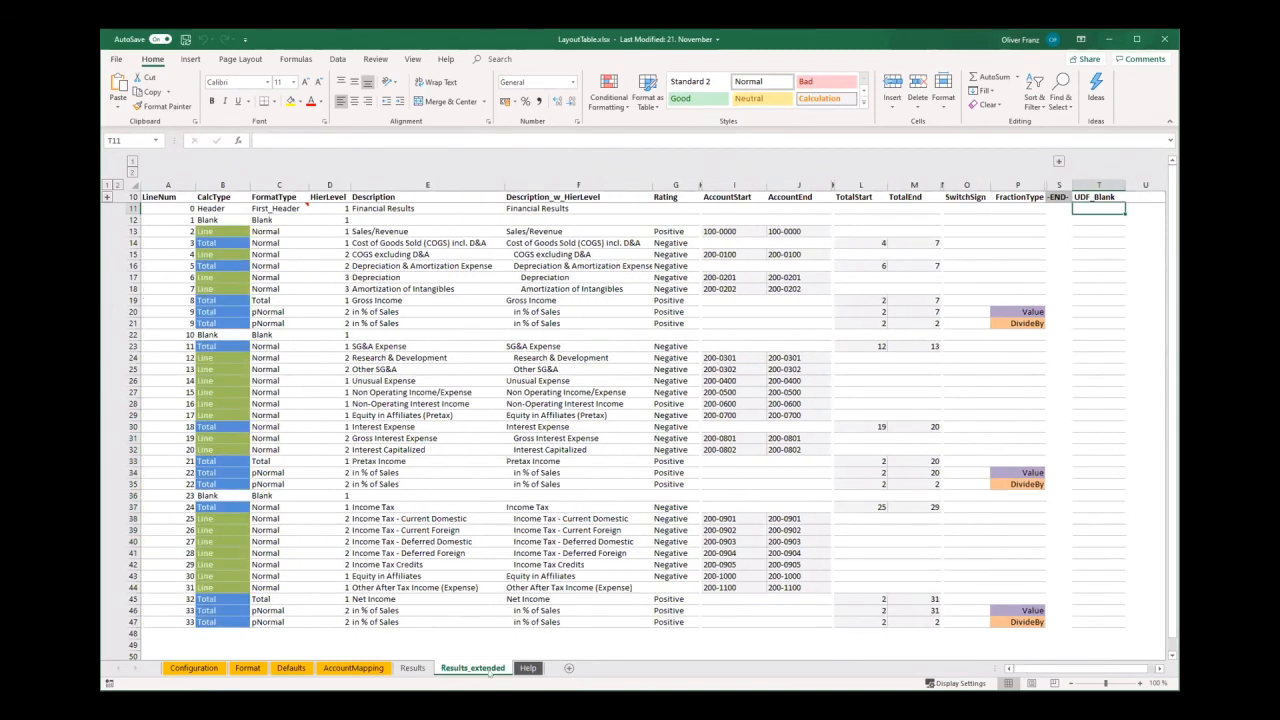
left_click(412, 668)
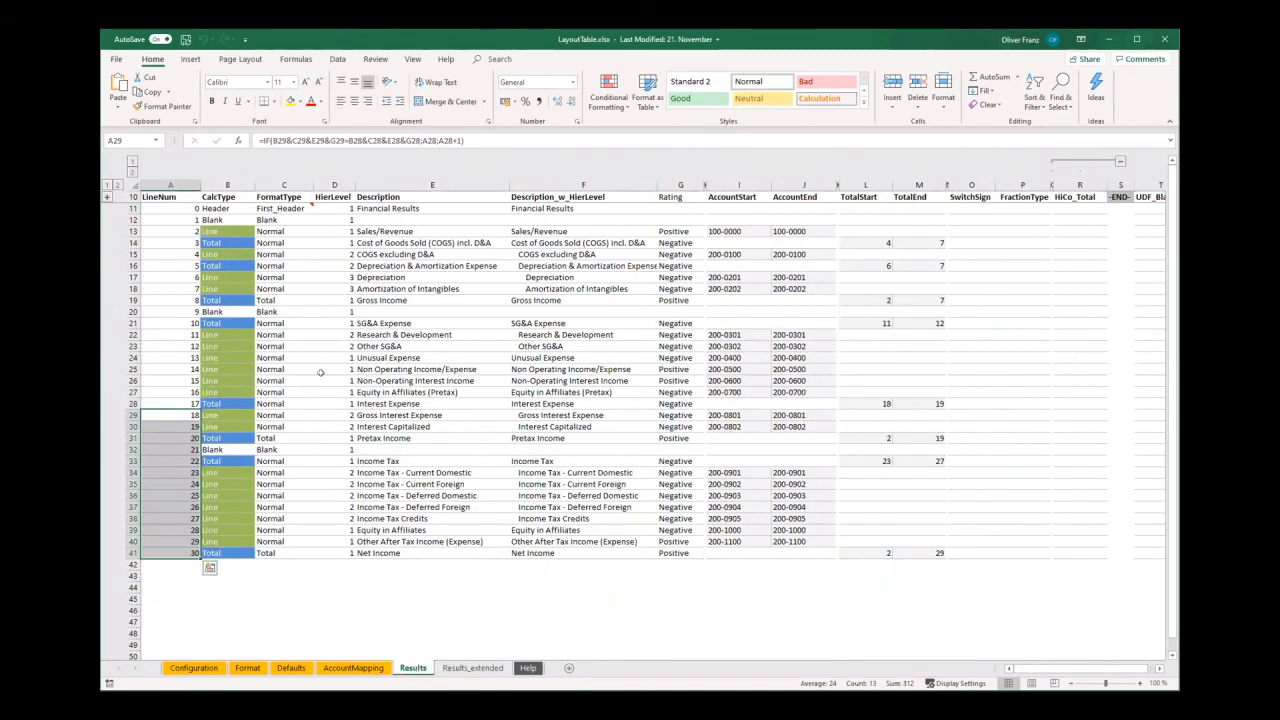
- Examine the Sales/Revenue row's format type, line number, AccountStart and AccountEnd on the Results sheet
left_click(262, 229)
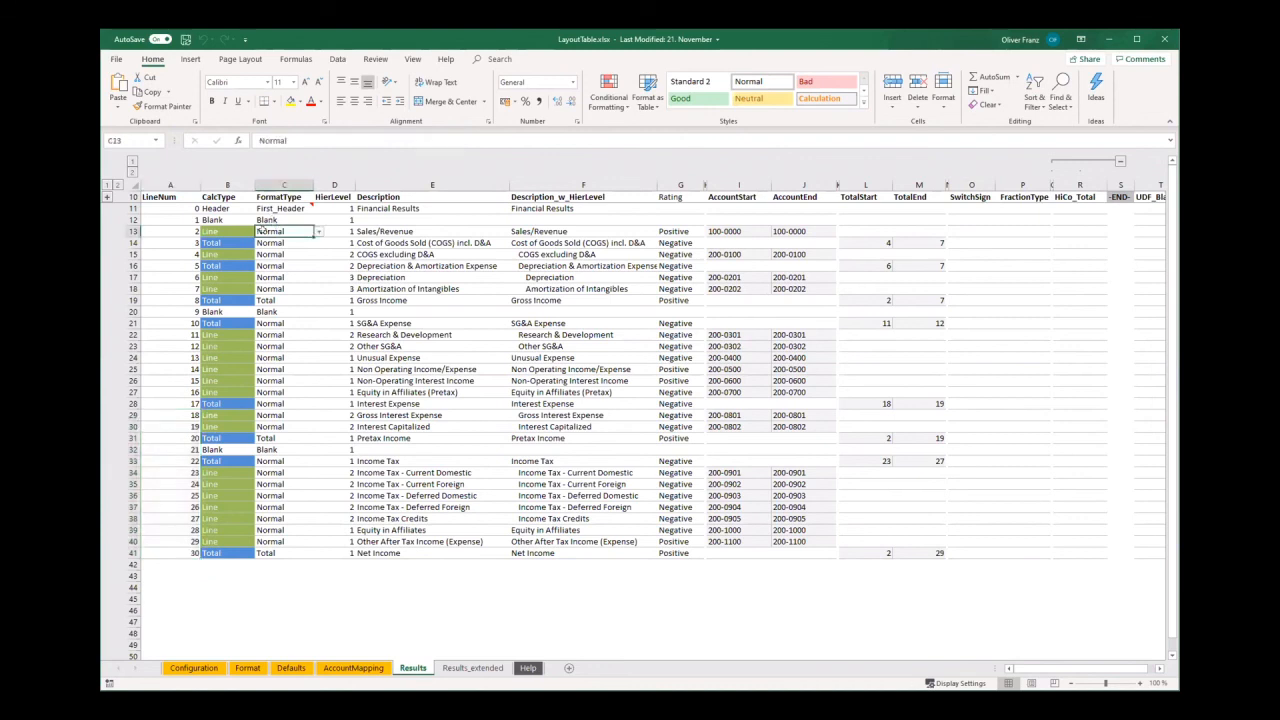
left_click(170, 229)
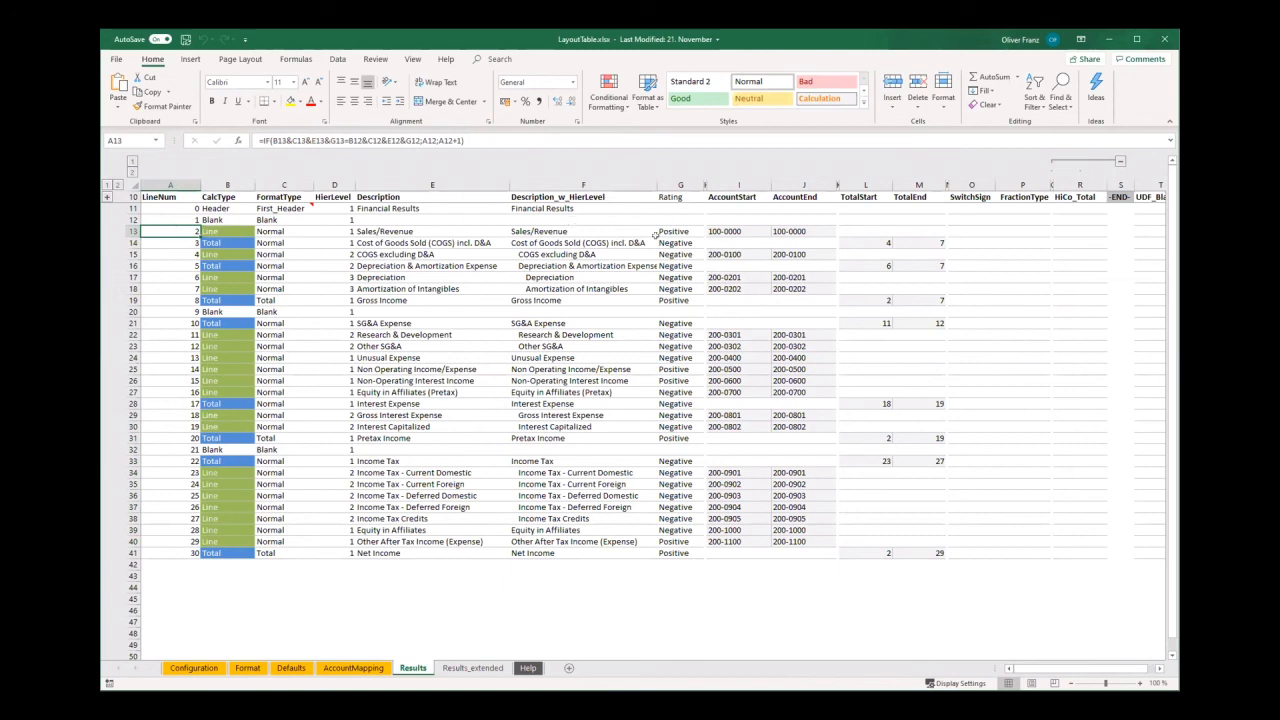
left_click(724, 228)
left_click(803, 229)
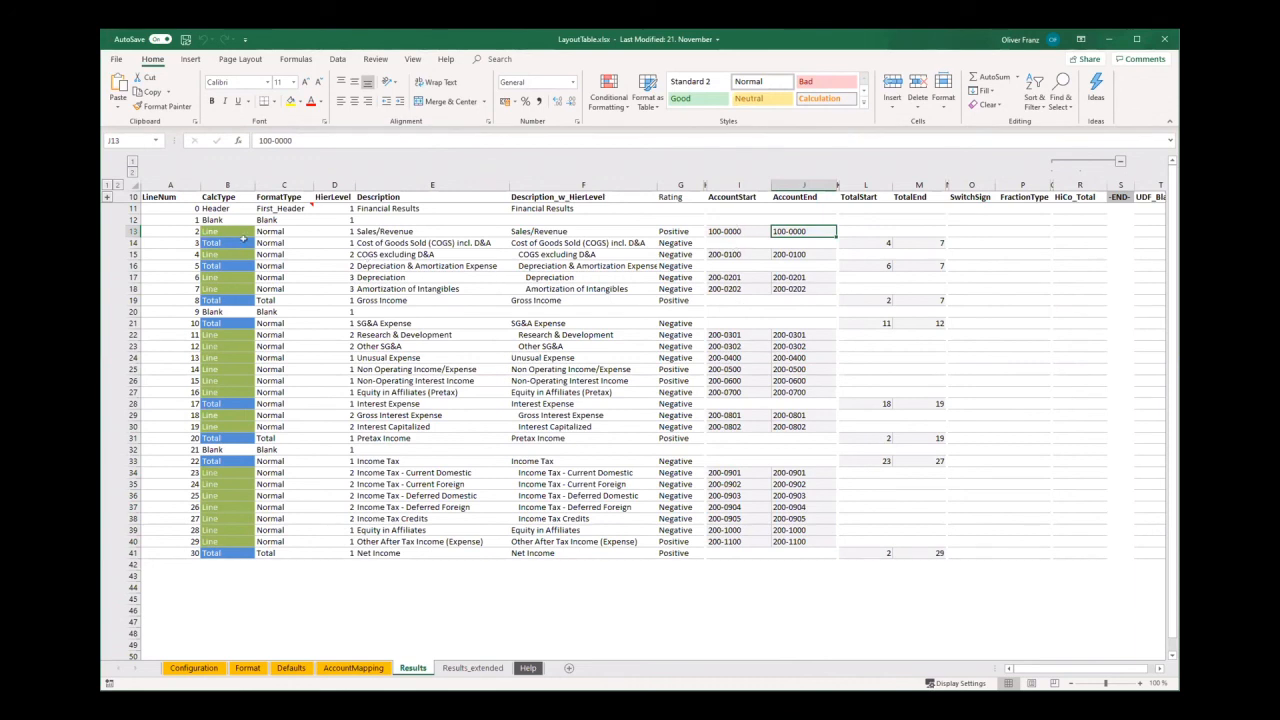
- Examine the Cost of Goods Sold total and highlight its component rows, singling out line numbers 4, 6 and 7
left_click(181, 240)
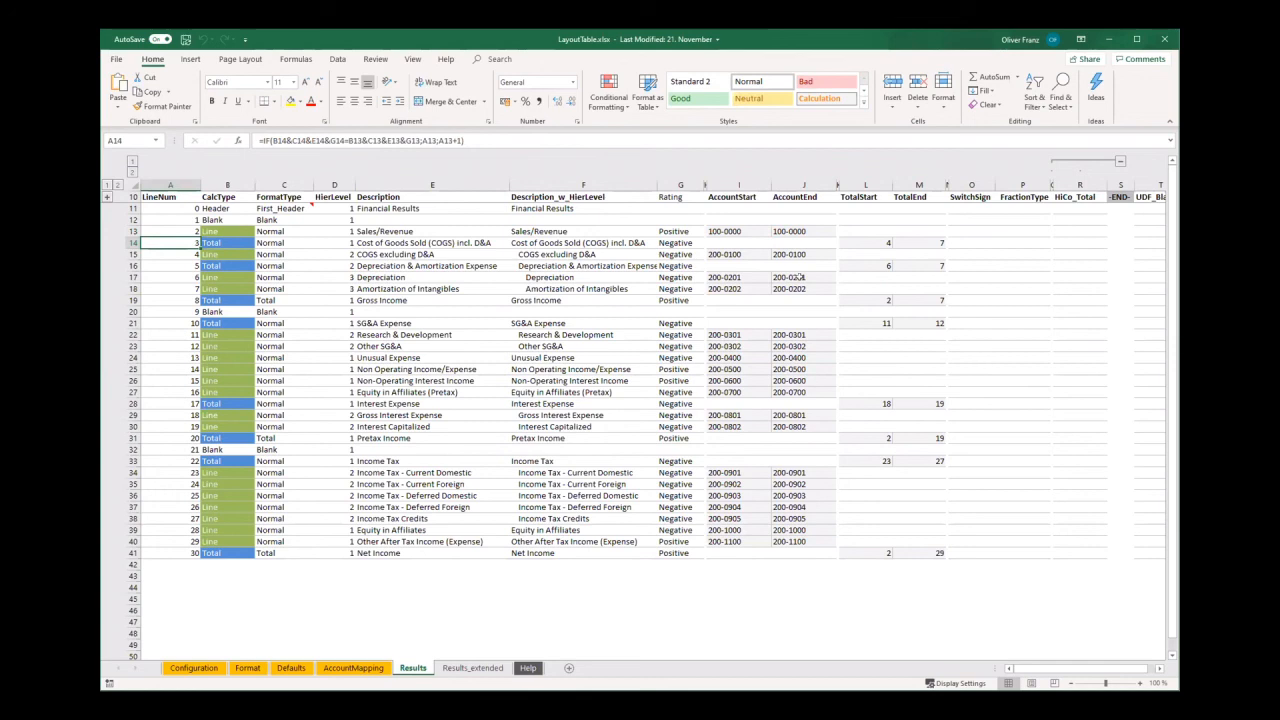
left_click_drag(167, 255, 172, 285)
left_click_drag(319, 277, 820, 288)
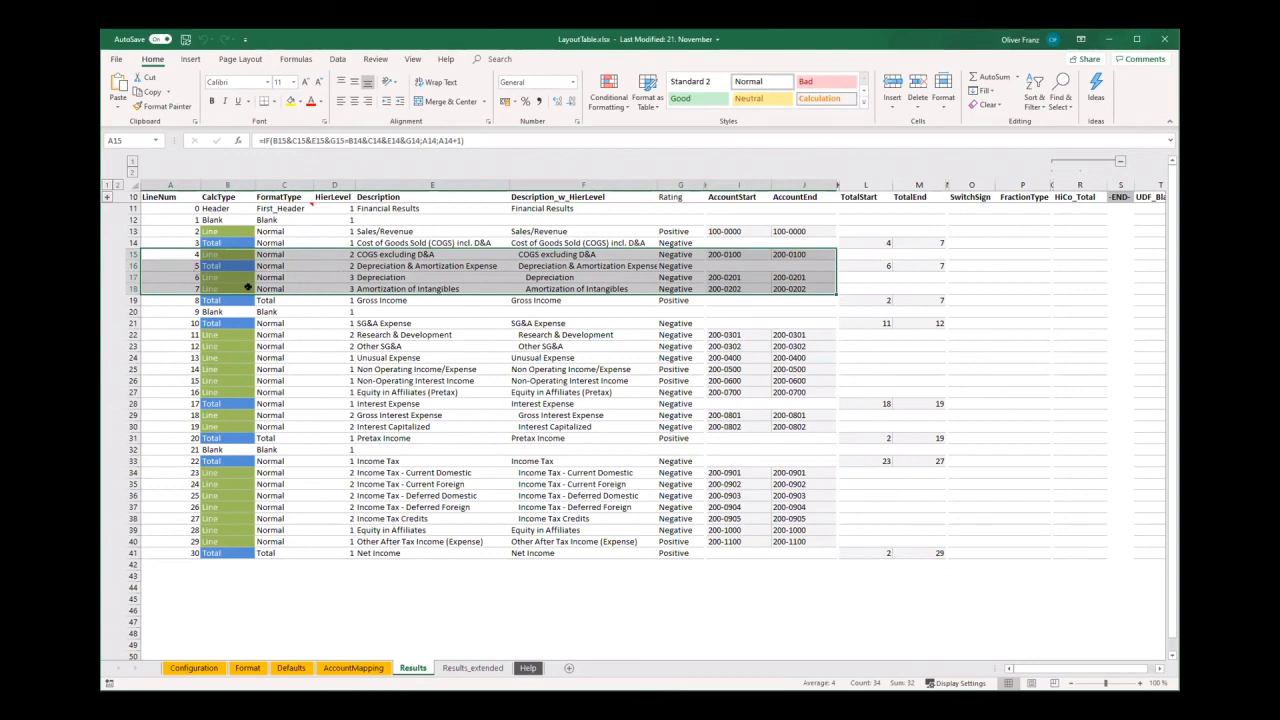
left_click(187, 287)
left_click(190, 276, "shift")
left_click(190, 254, "ctrl")
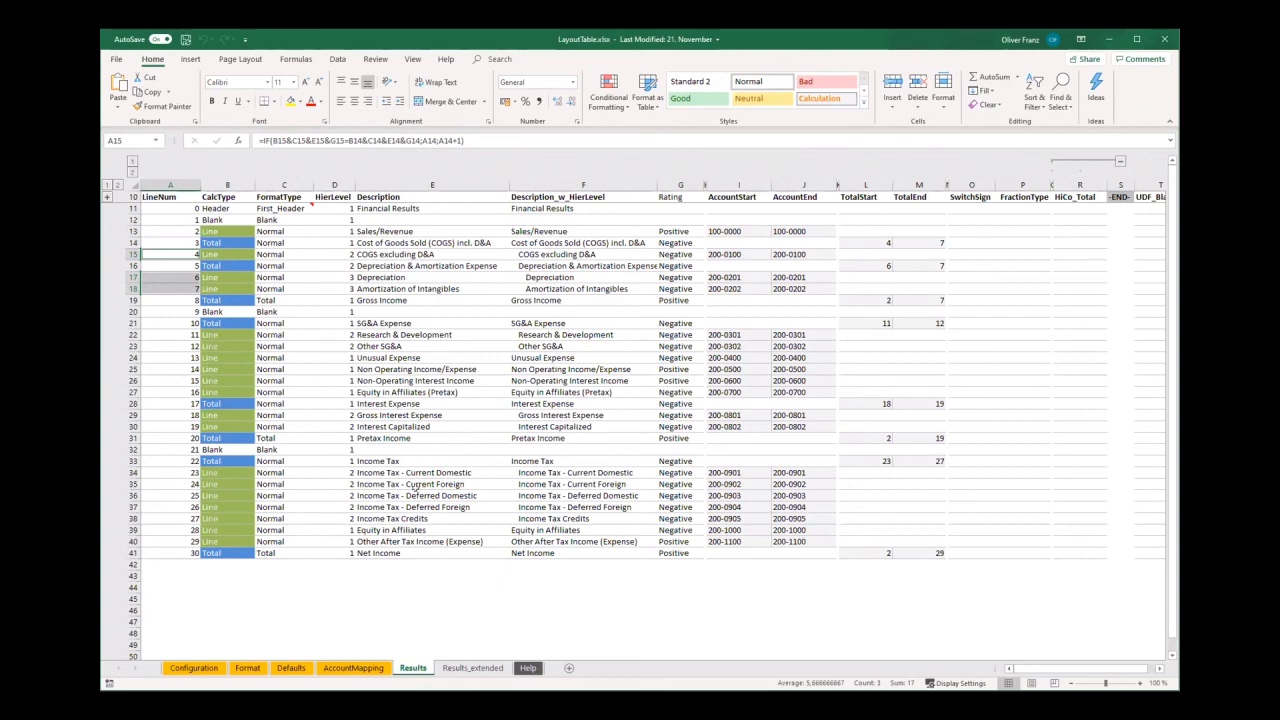
- On Results_extended, examine the "in % of Sales" rows 20 and 21 alongside line numbers 6 and 7
left_click(455, 668)
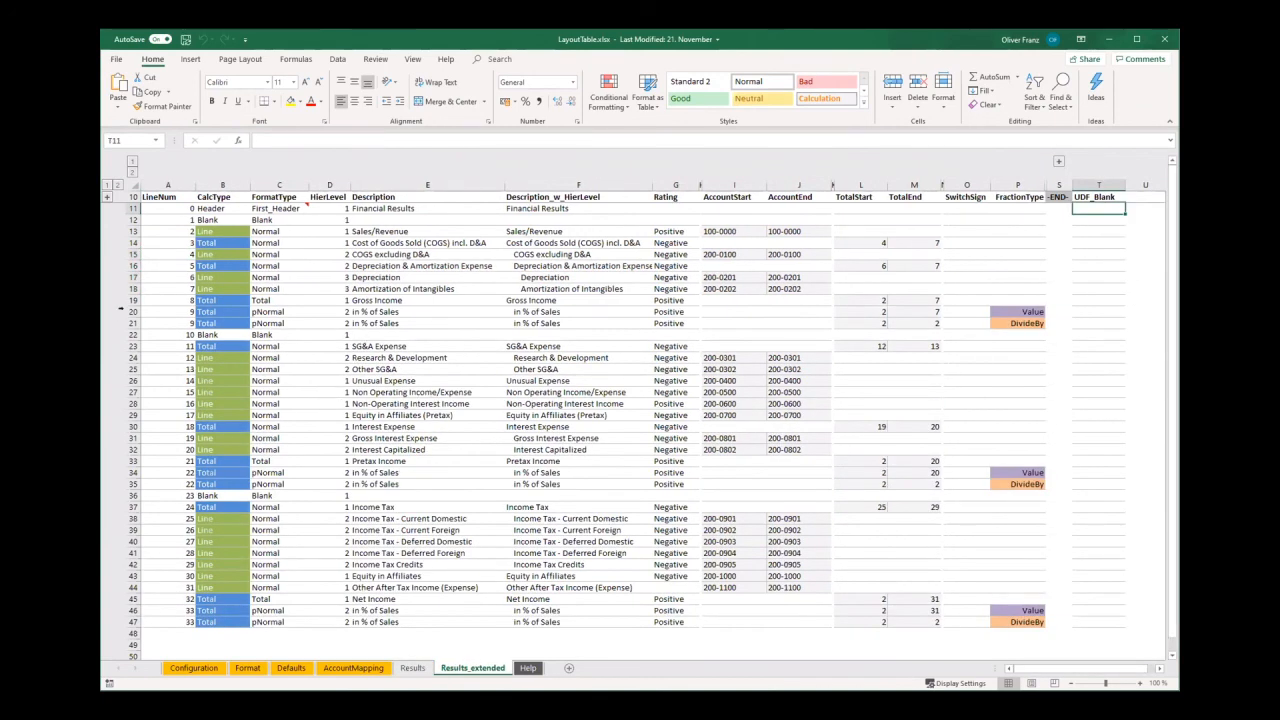
left_click_drag(130, 312, 131, 323)
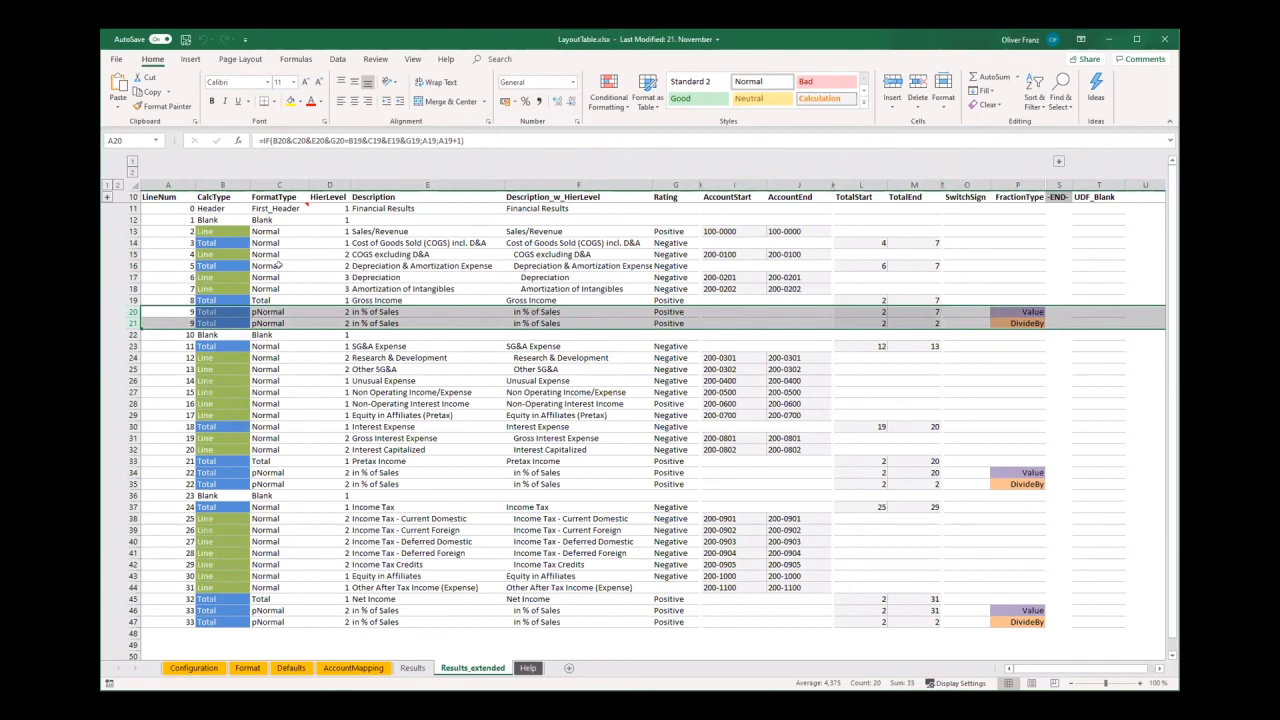
left_click(183, 276)
key("shift+Down")
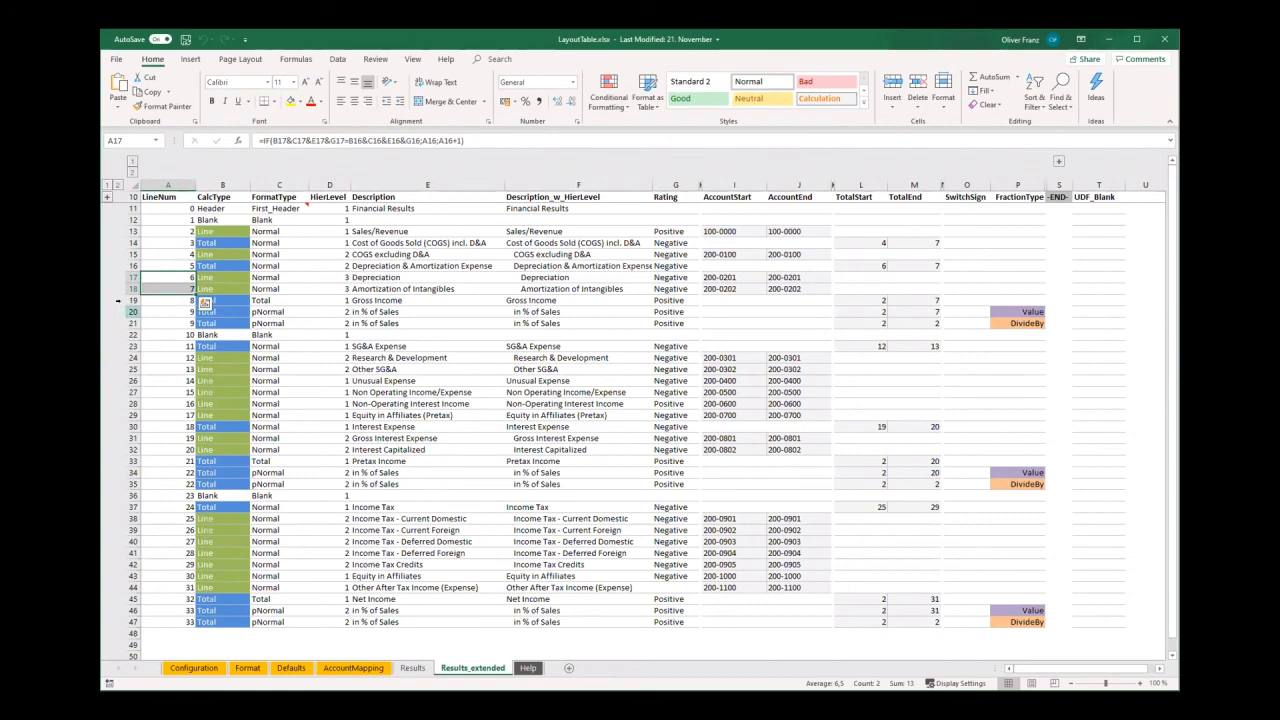
left_click_drag(132, 312, 132, 323)
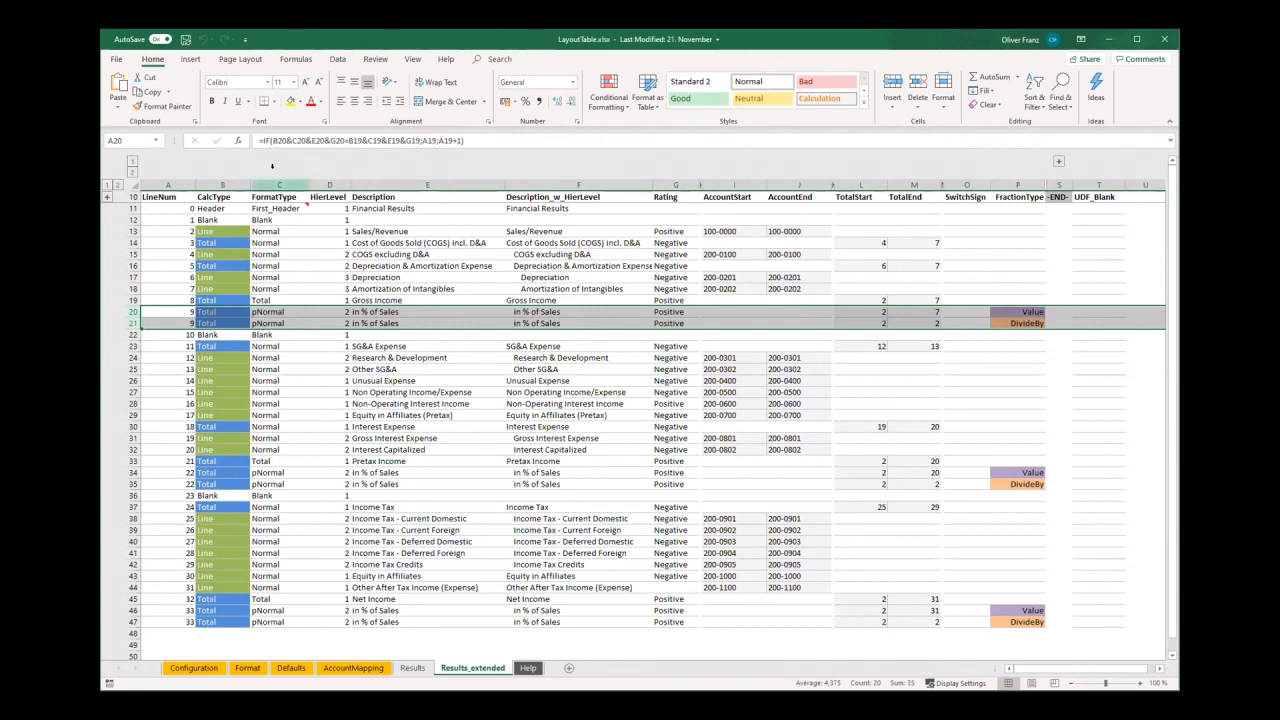
- Trace the FormatType pNormal used in row 20 to its definition row on the Format sheet
left_click(272, 180)
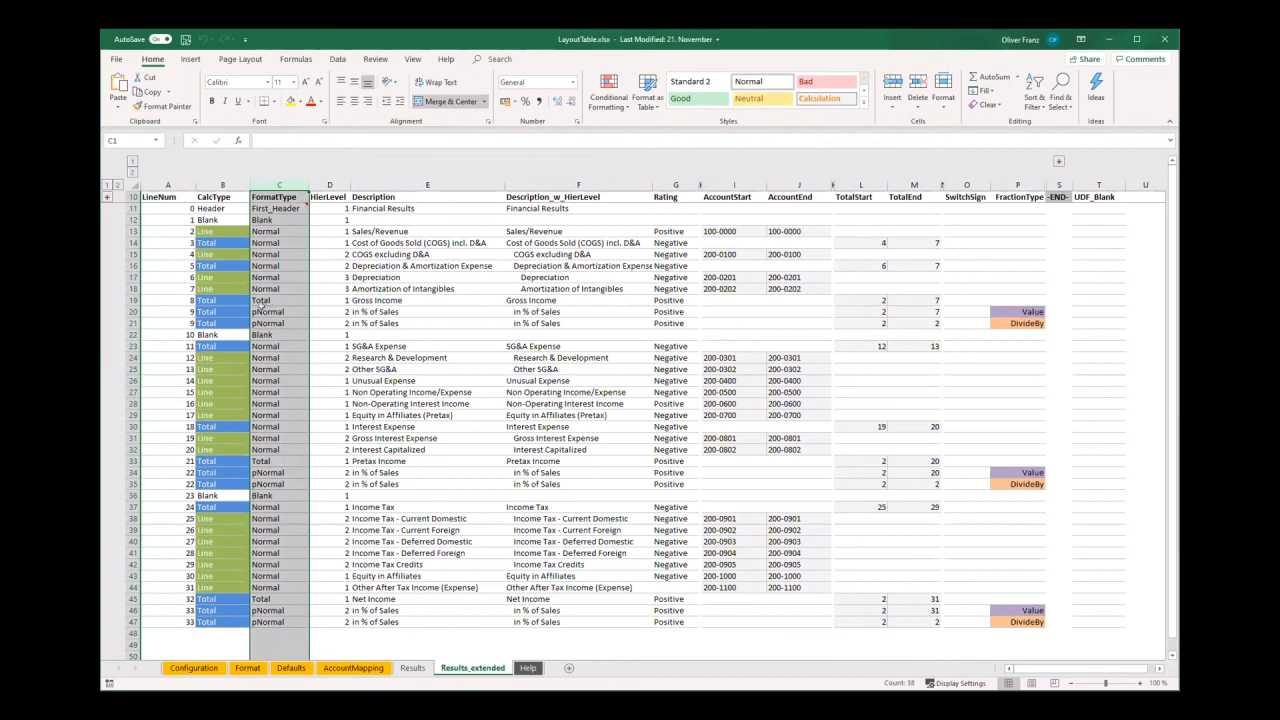
left_click(270, 310)
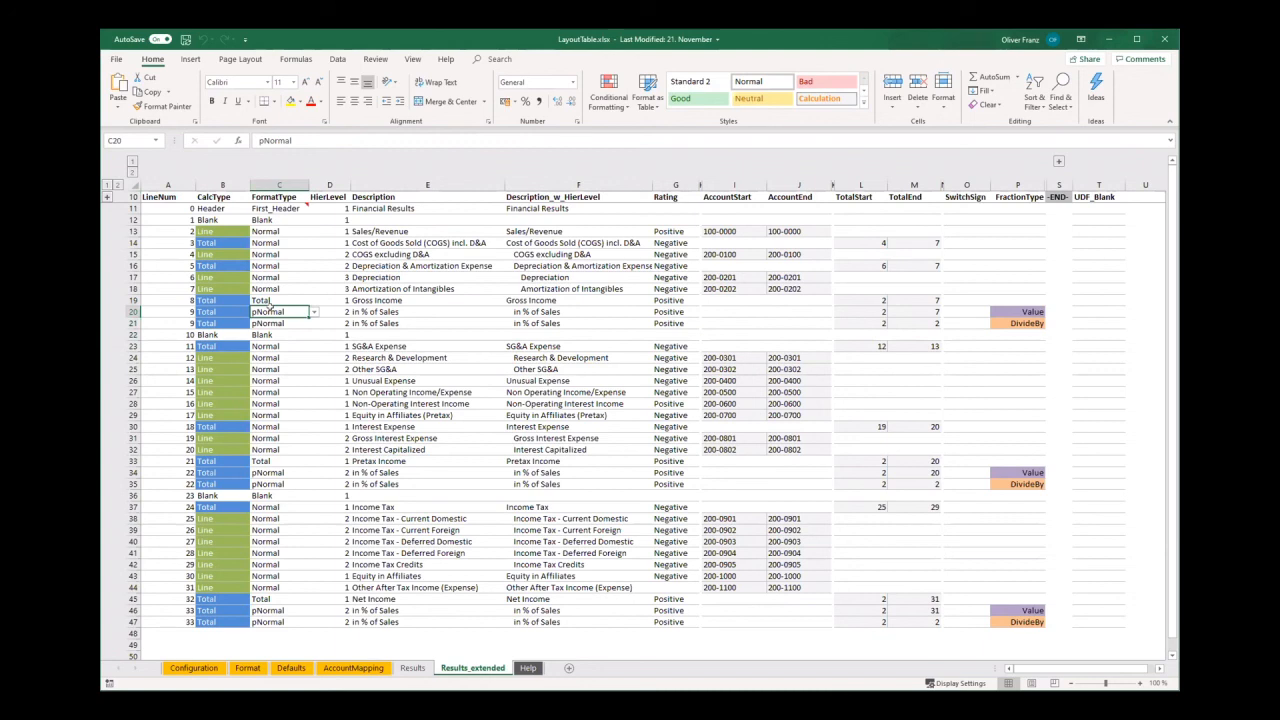
left_click(247, 667)
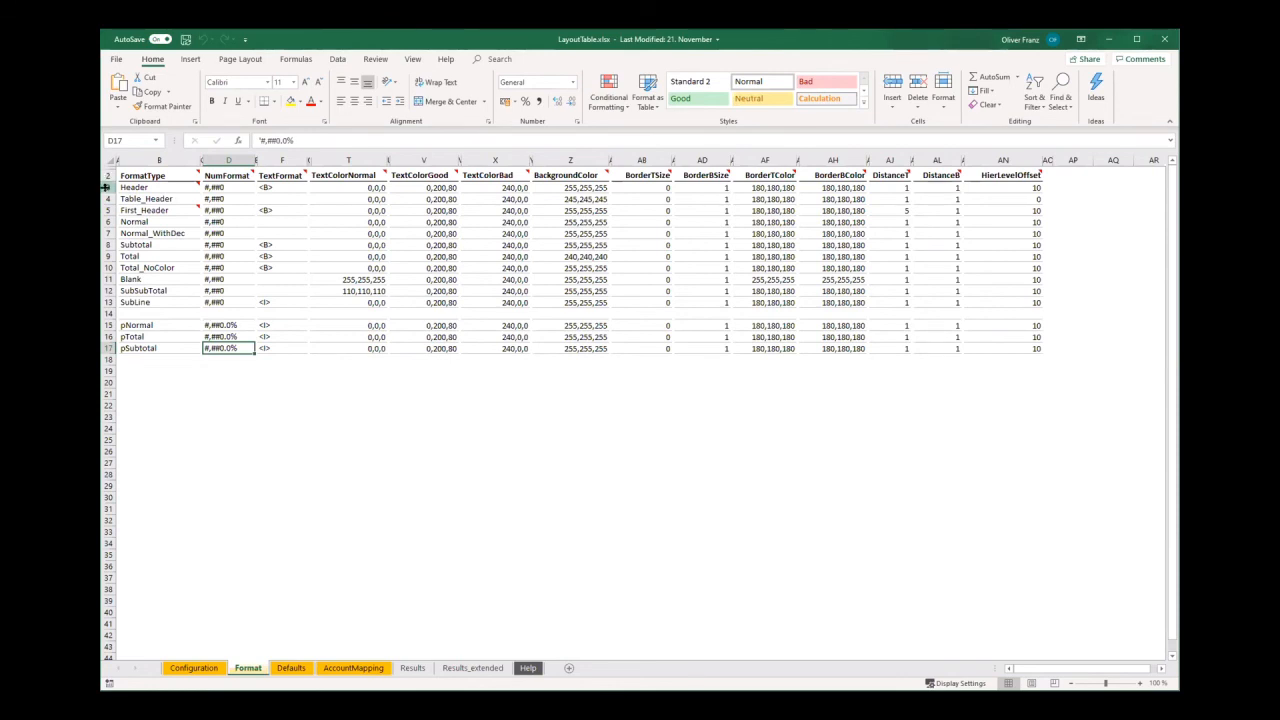
left_click_drag(107, 187, 108, 348)
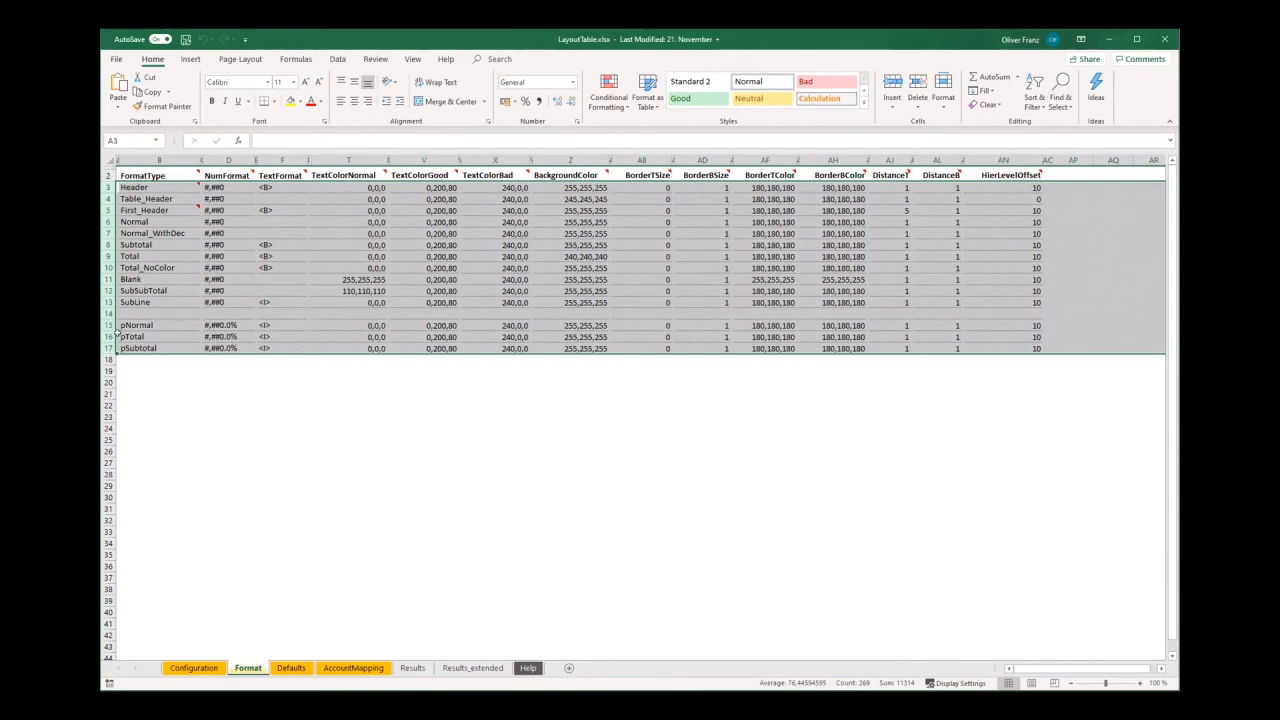
left_click(108, 325)
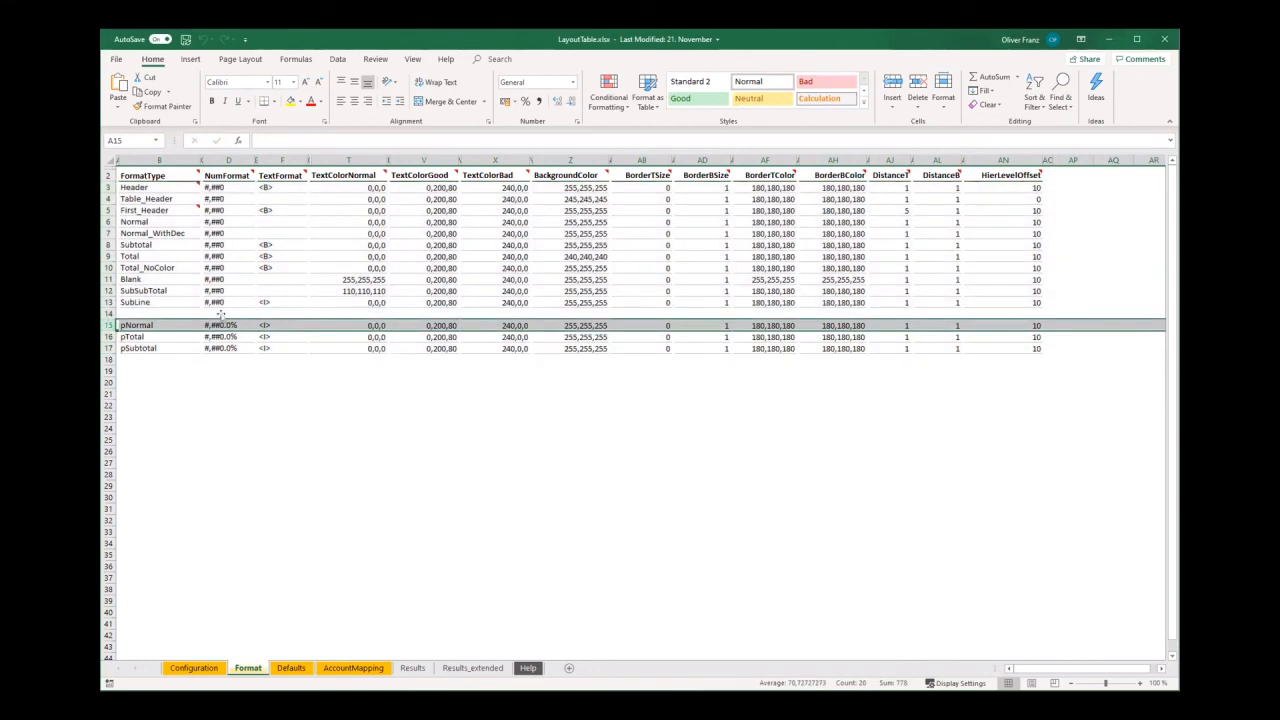